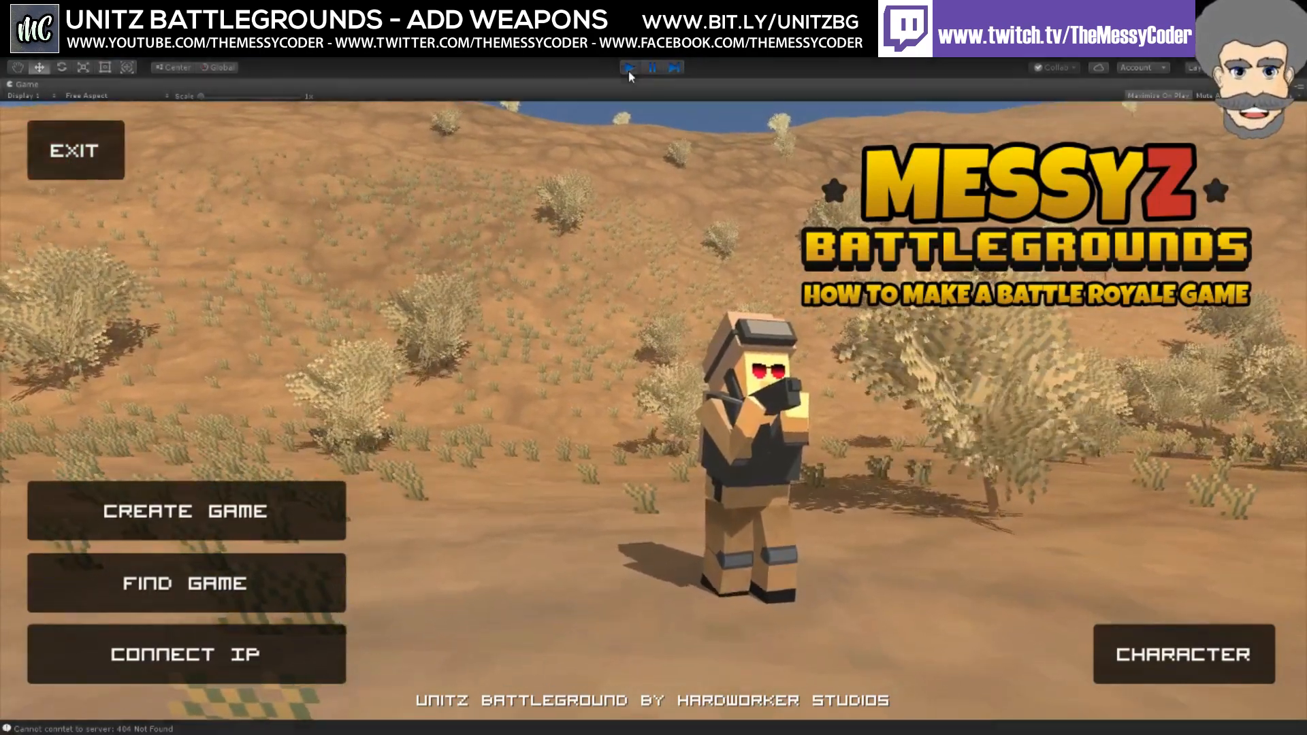
Step: Stop the game preview and open the character_setup scene from _AllMyStuff/Scenes
{"action": "left_click", "coordinate": [629, 68]}
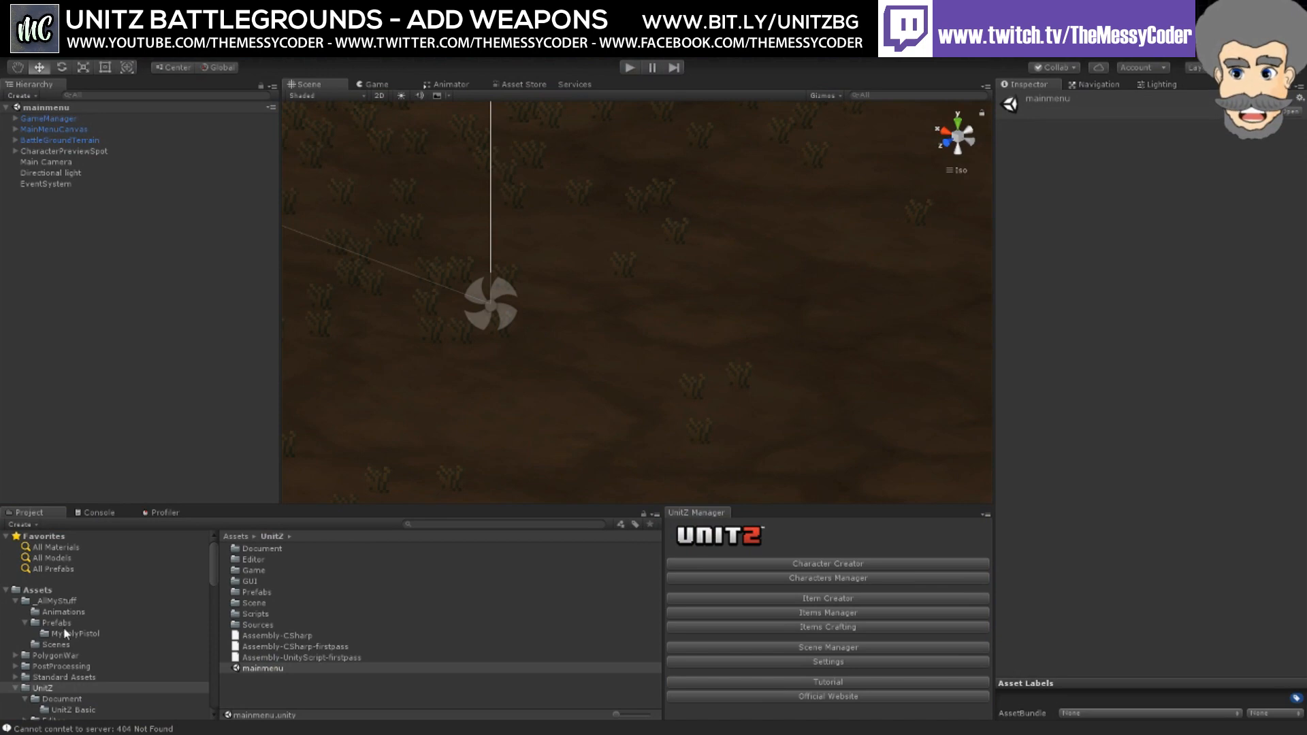
{"action": "left_click", "coordinate": [150, 644]}
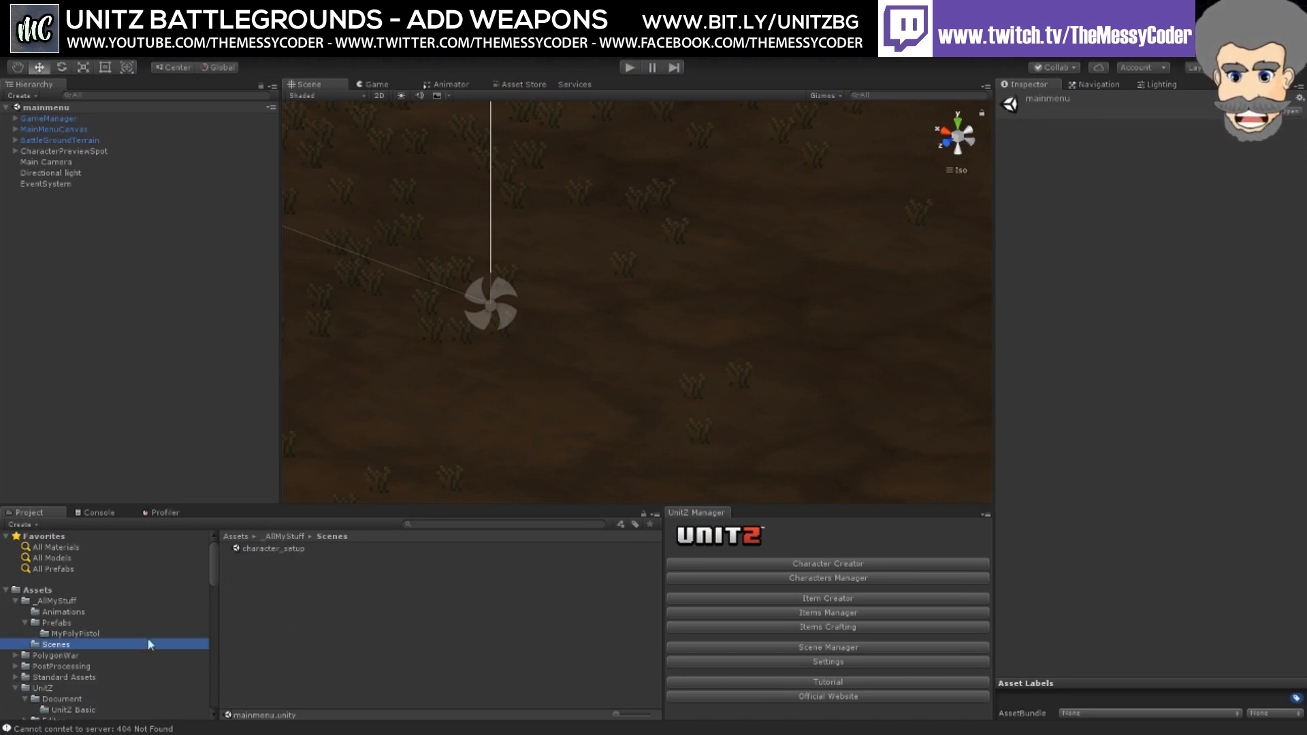
{"action": "double_click", "coordinate": [264, 551]}
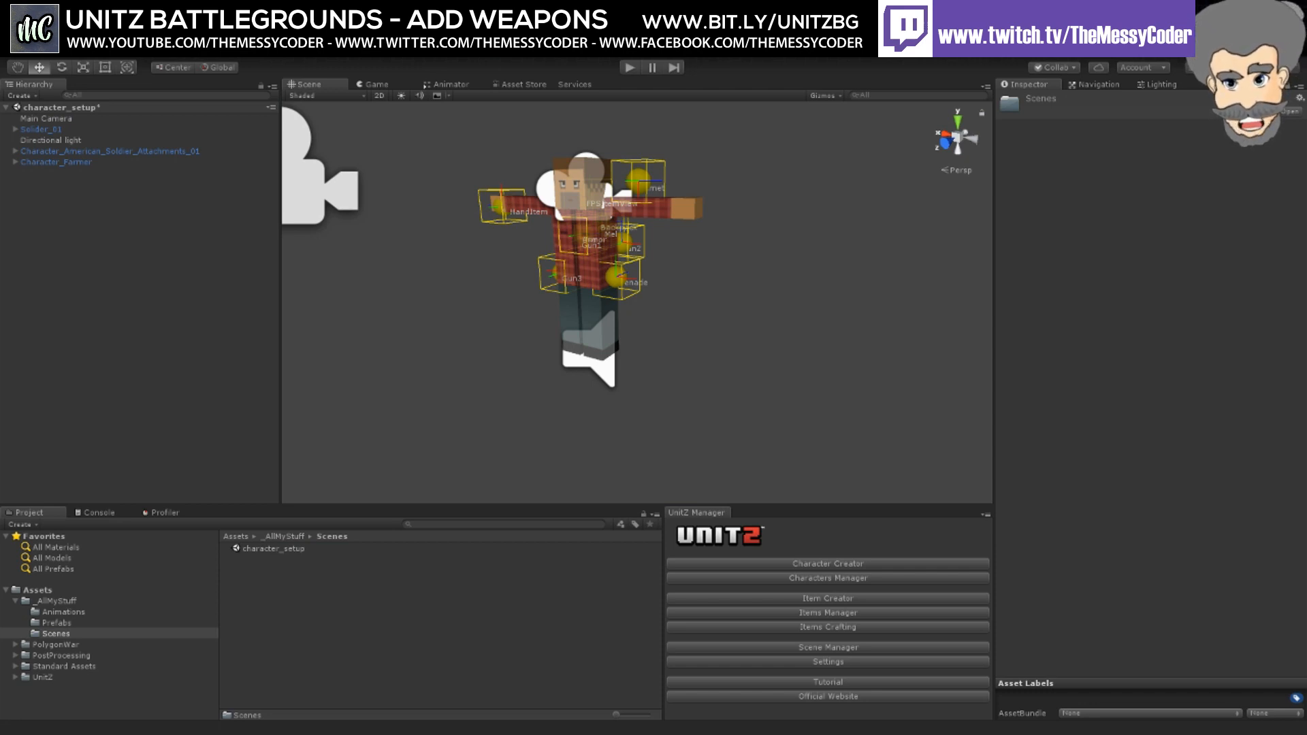
Step: Add three instances of the SM_Wep_American_Pistol_01 prefab from PolygonWar/Prefabs/Weapons to the scene
{"action": "left_click", "coordinate": [56, 645]}
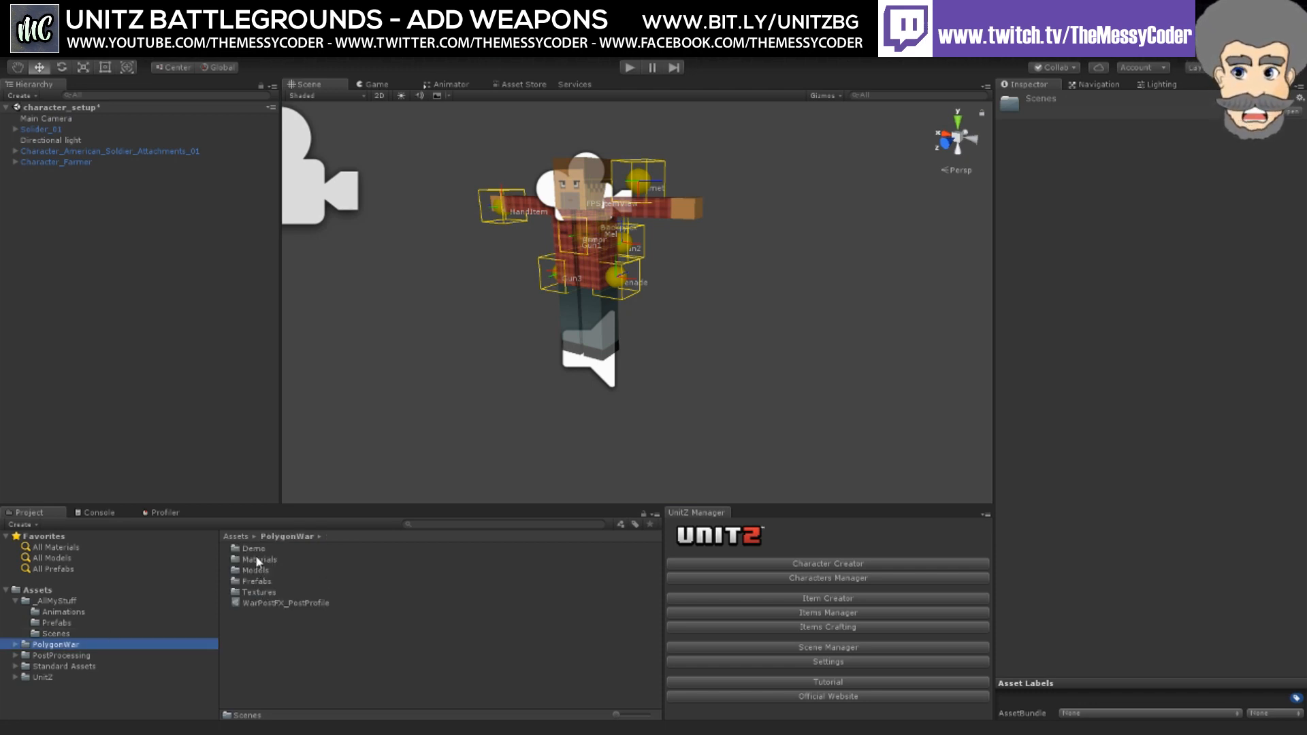
{"action": "double_click", "coordinate": [250, 580]}
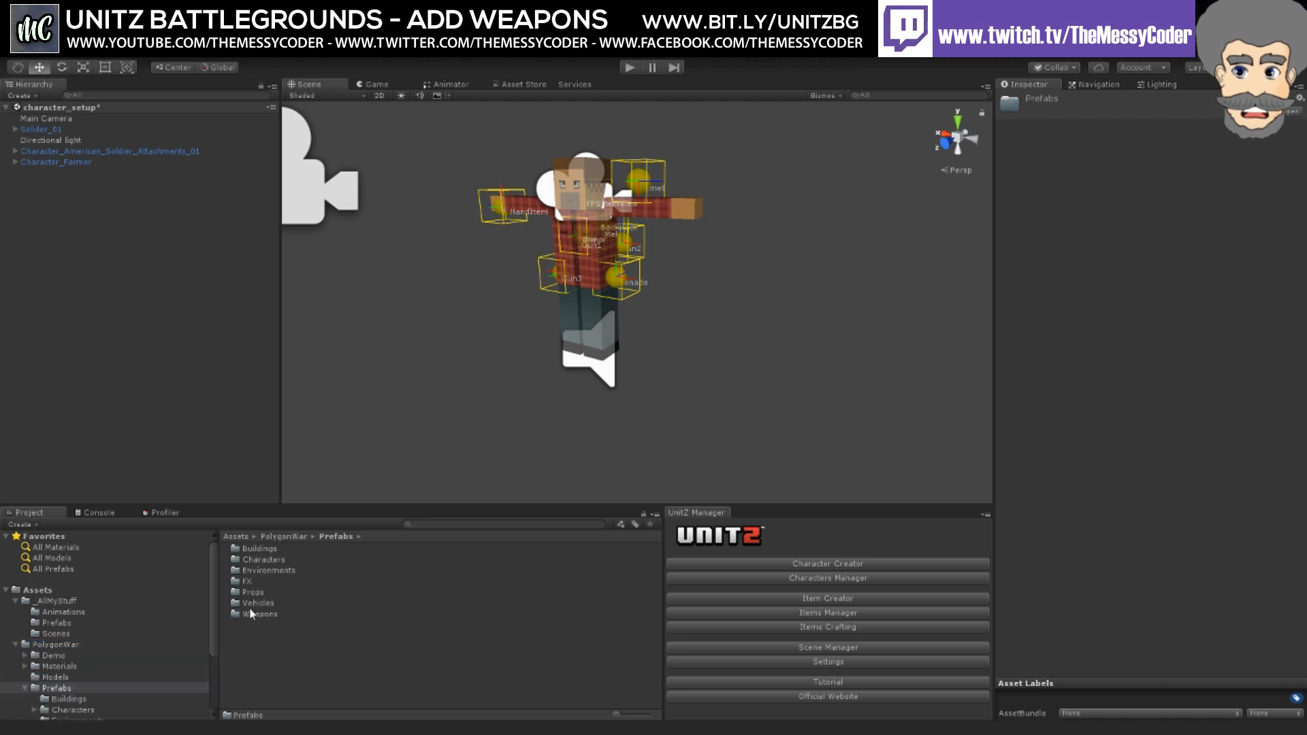
{"action": "double_click", "coordinate": [251, 615]}
{"action": "left_click_drag", "start_coordinate": [325, 603], "coordinate": [175, 402]}
{"action": "left_click_drag", "start_coordinate": [333, 605], "coordinate": [202, 397]}
{"action": "left_click_drag", "start_coordinate": [331, 606], "coordinate": [157, 344]}
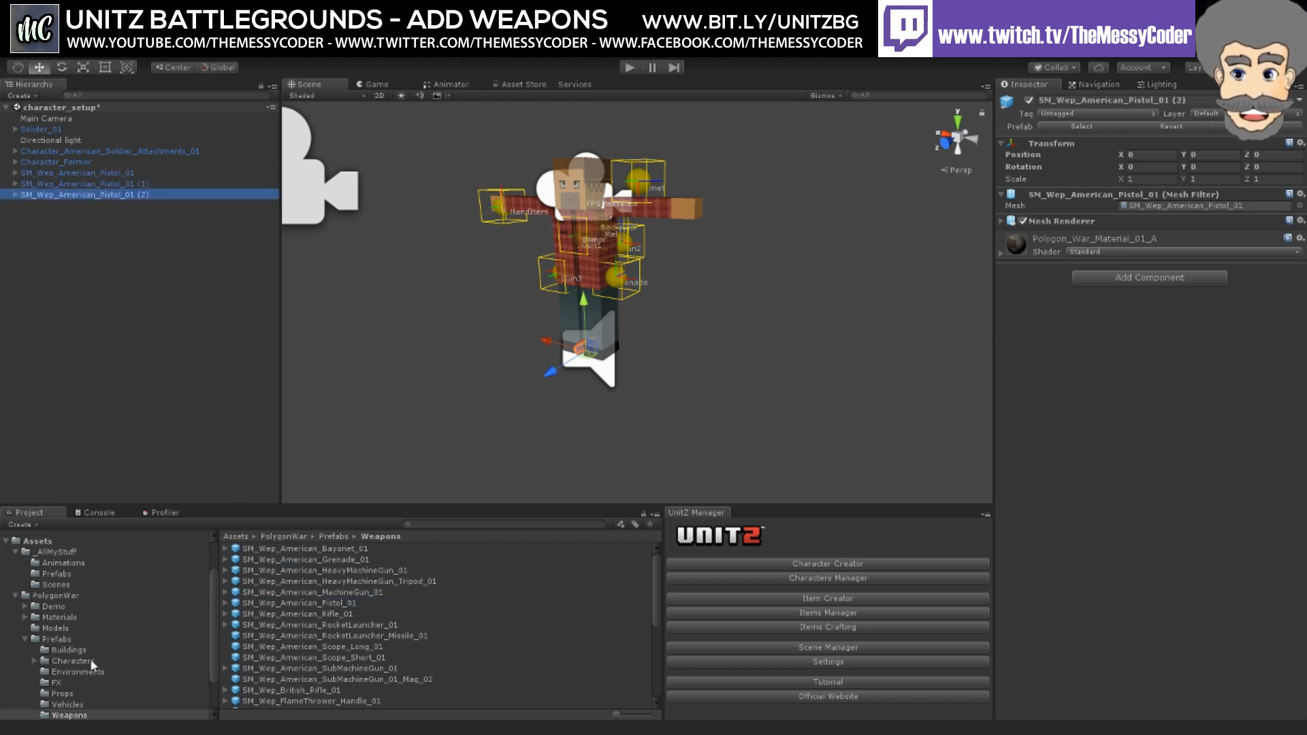
Step: Add the MyPistol_FPS prefab from UnitZ/Prefabs/Items/MyPistol to the scene
{"action": "scroll", "coordinate": [90, 659], "scroll_direction": "down", "scroll_amount": 2}
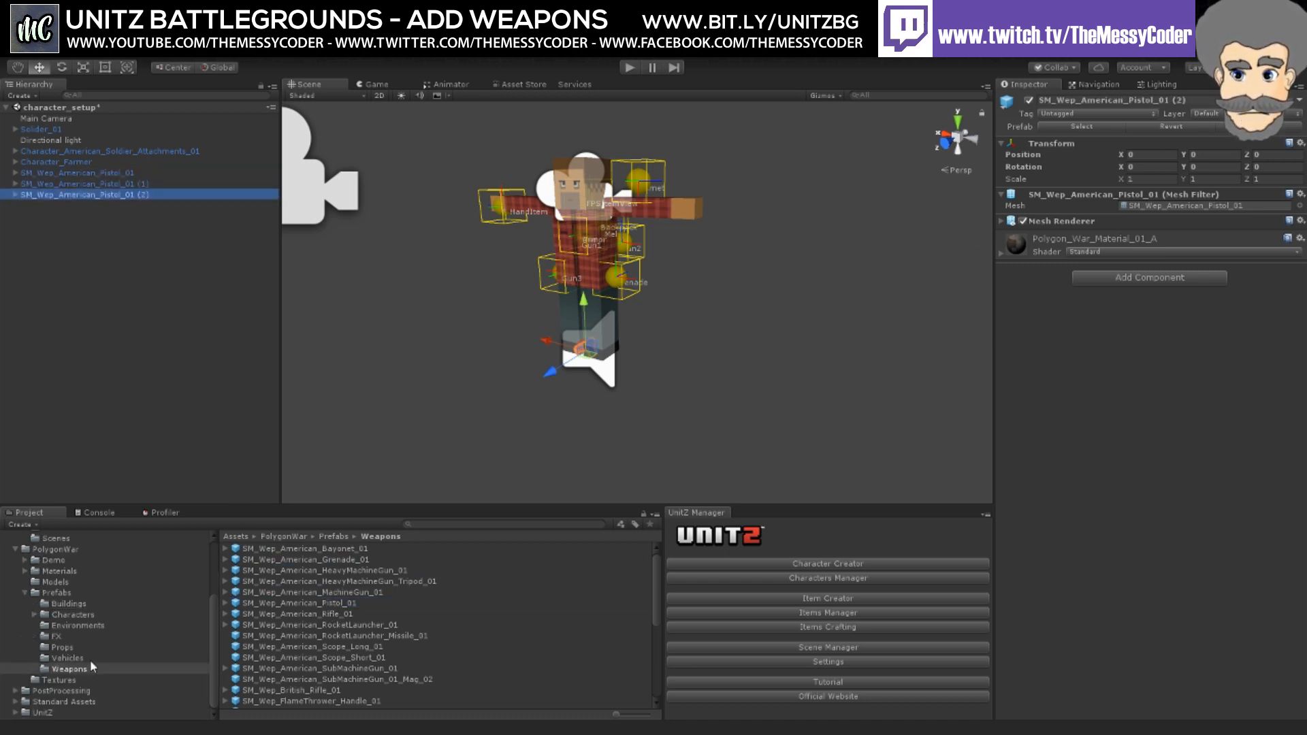
{"action": "left_click", "coordinate": [44, 712]}
{"action": "double_click", "coordinate": [258, 592]}
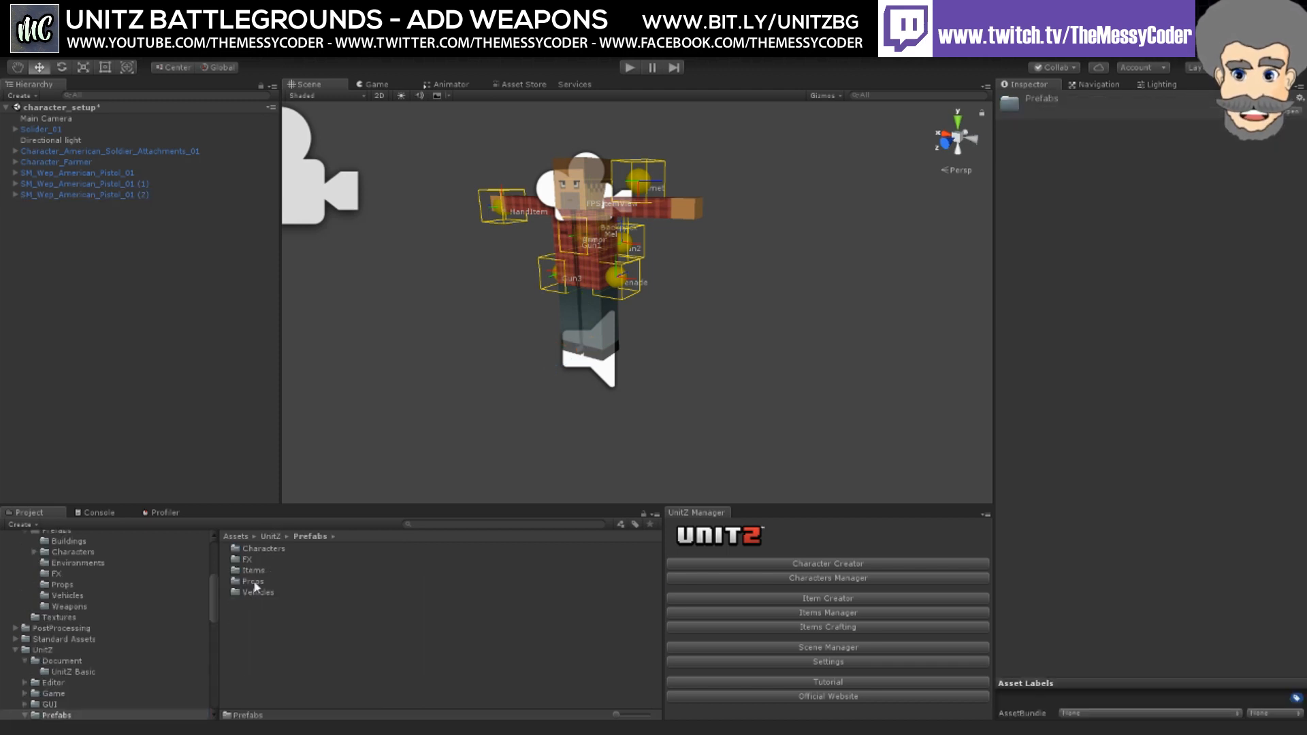
{"action": "double_click", "coordinate": [259, 572]}
{"action": "scroll", "coordinate": [251, 673], "scroll_direction": "down", "scroll_amount": 2}
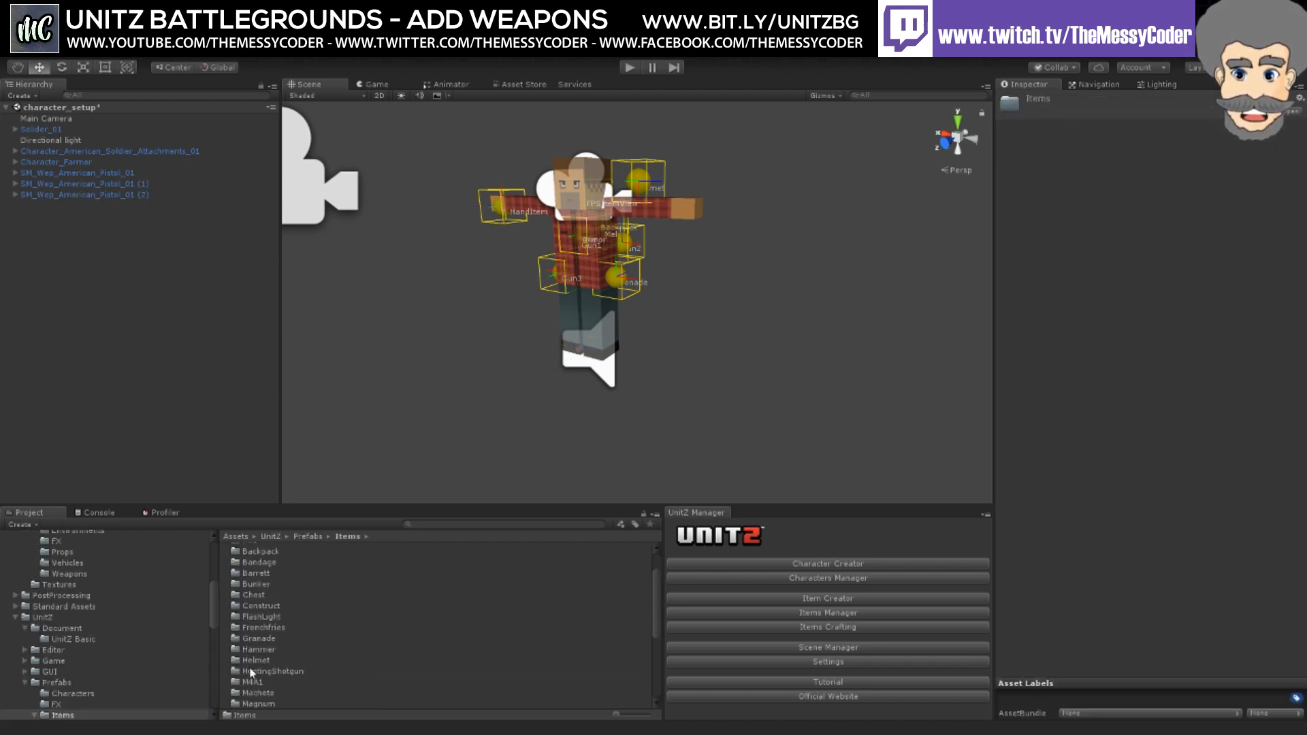
{"action": "scroll", "coordinate": [259, 657], "scroll_direction": "down", "scroll_amount": 4}
{"action": "double_click", "coordinate": [259, 666]}
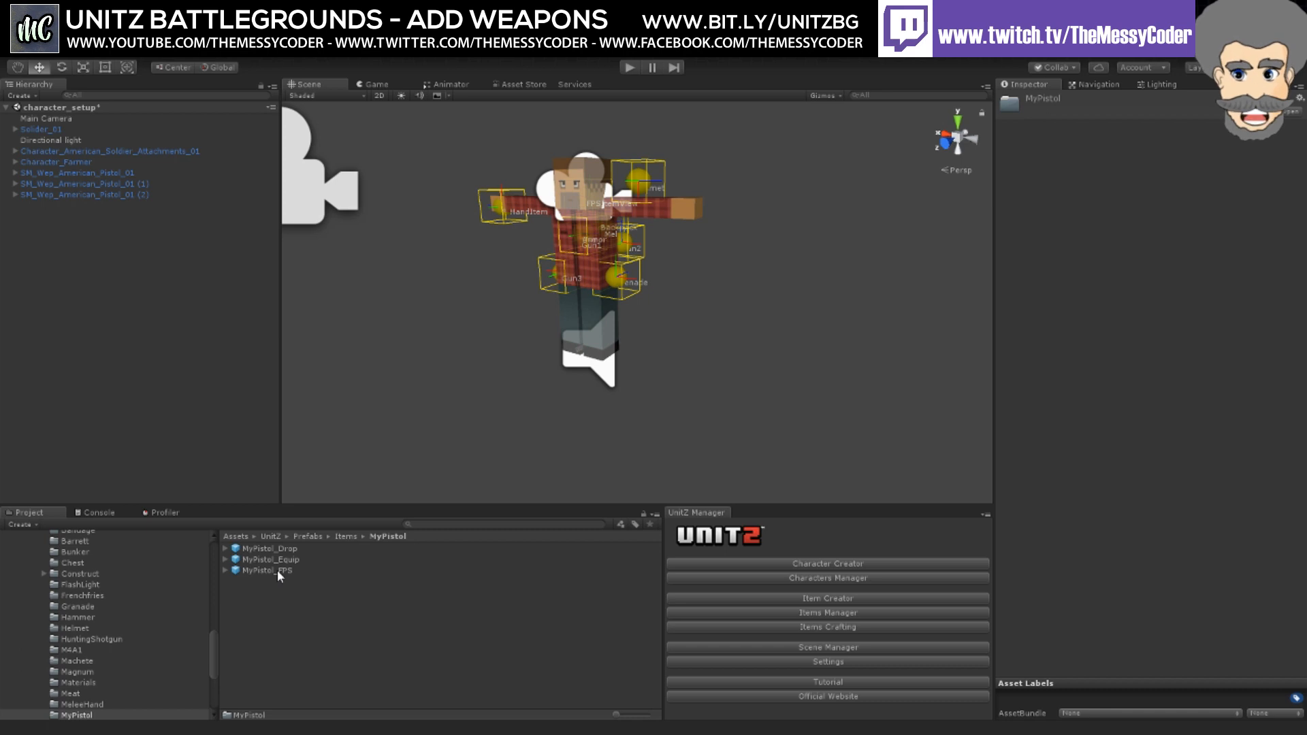
{"action": "left_click_drag", "start_coordinate": [278, 571], "coordinate": [77, 290]}
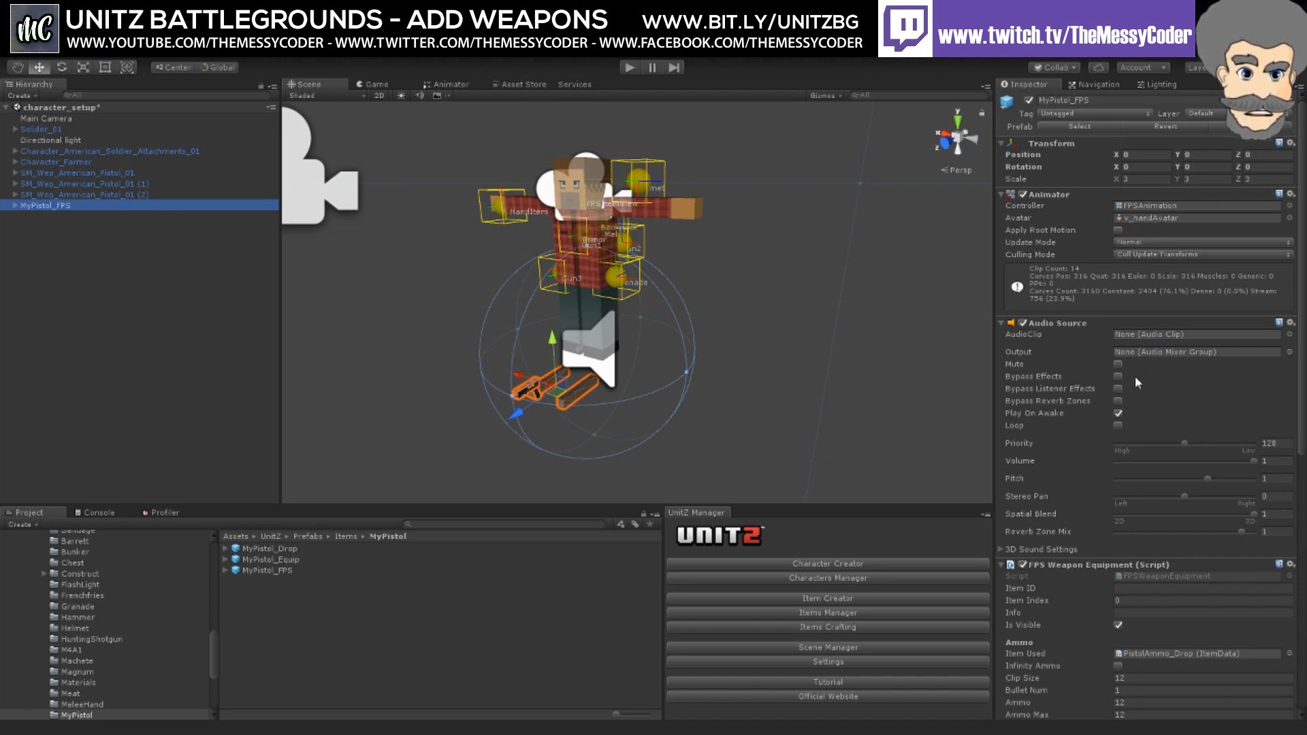
Step: Examine the audio, FPS Weapon Equipment and Crosshair settings of MyPistol_FPS
{"action": "scroll", "coordinate": [1126, 419], "scroll_direction": "down", "scroll_amount": 6}
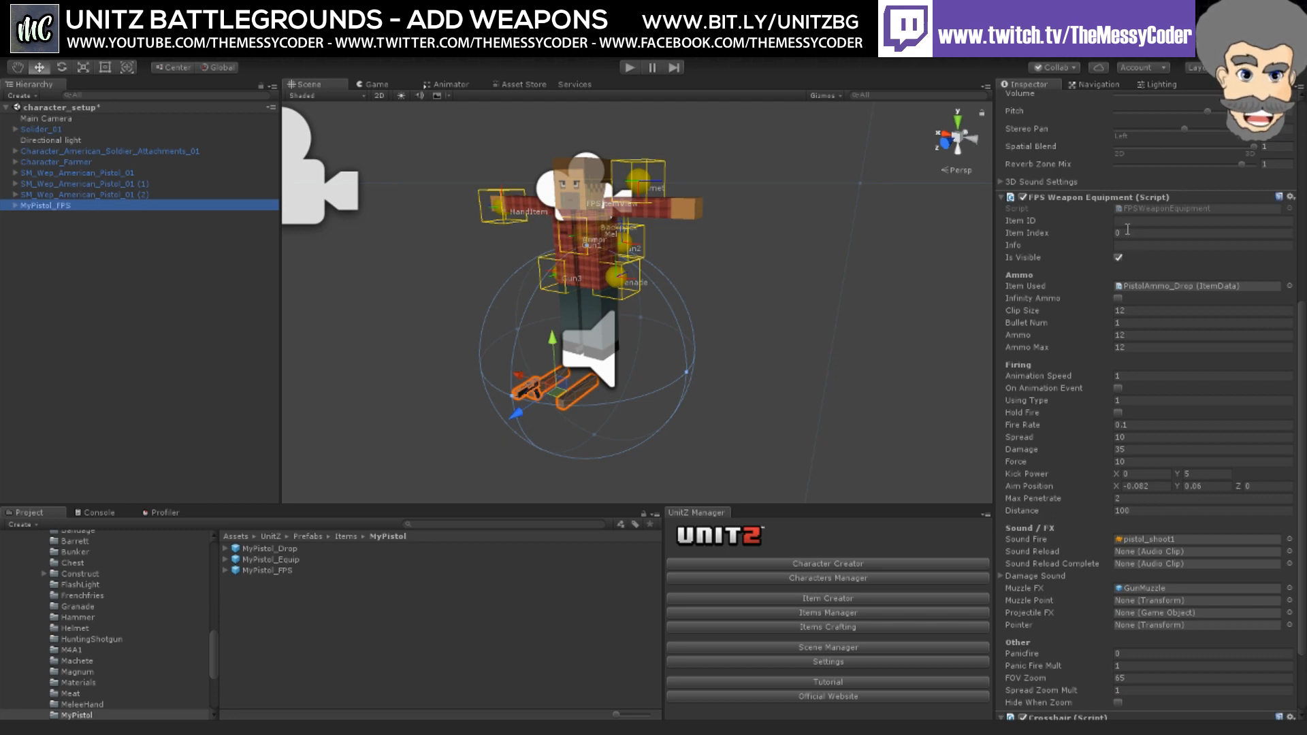
{"action": "scroll", "coordinate": [1136, 313], "scroll_direction": "down", "scroll_amount": 1}
{"action": "scroll", "coordinate": [1134, 313], "scroll_direction": "down", "scroll_amount": 1}
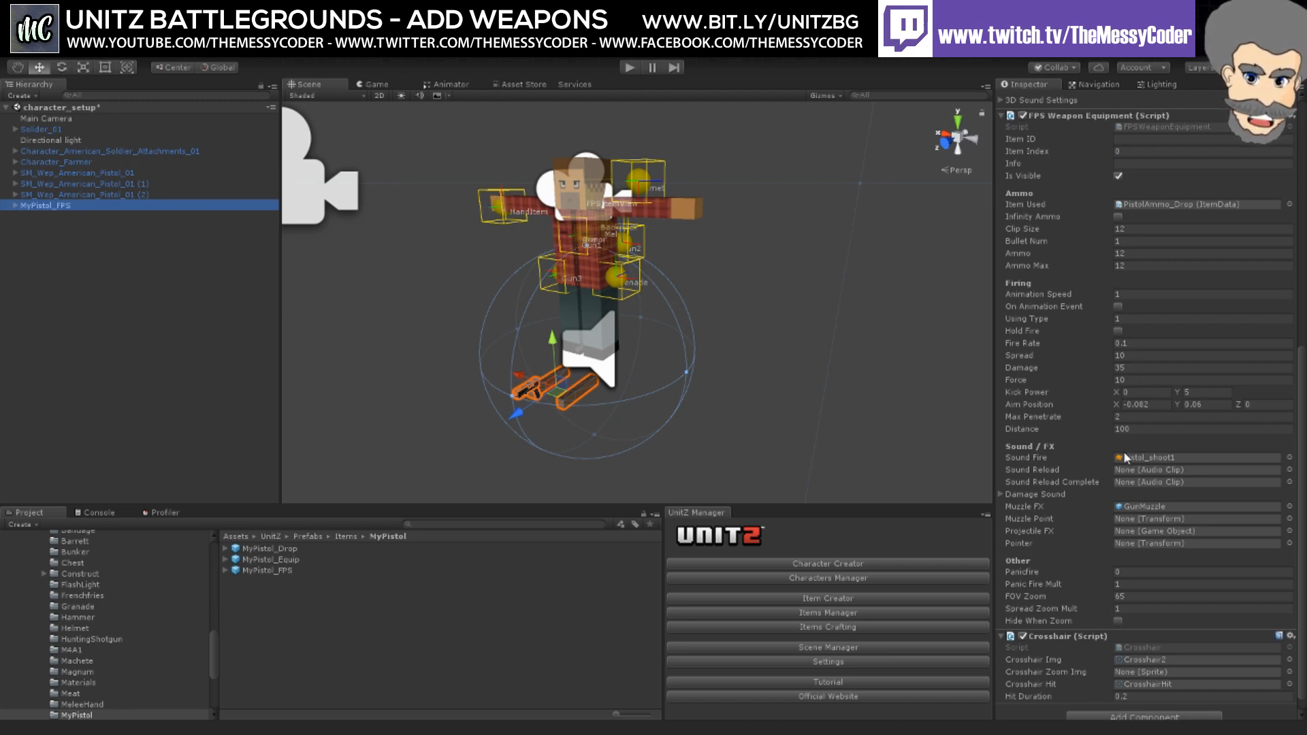
{"action": "scroll", "coordinate": [1070, 508], "scroll_direction": "down", "scroll_amount": 1}
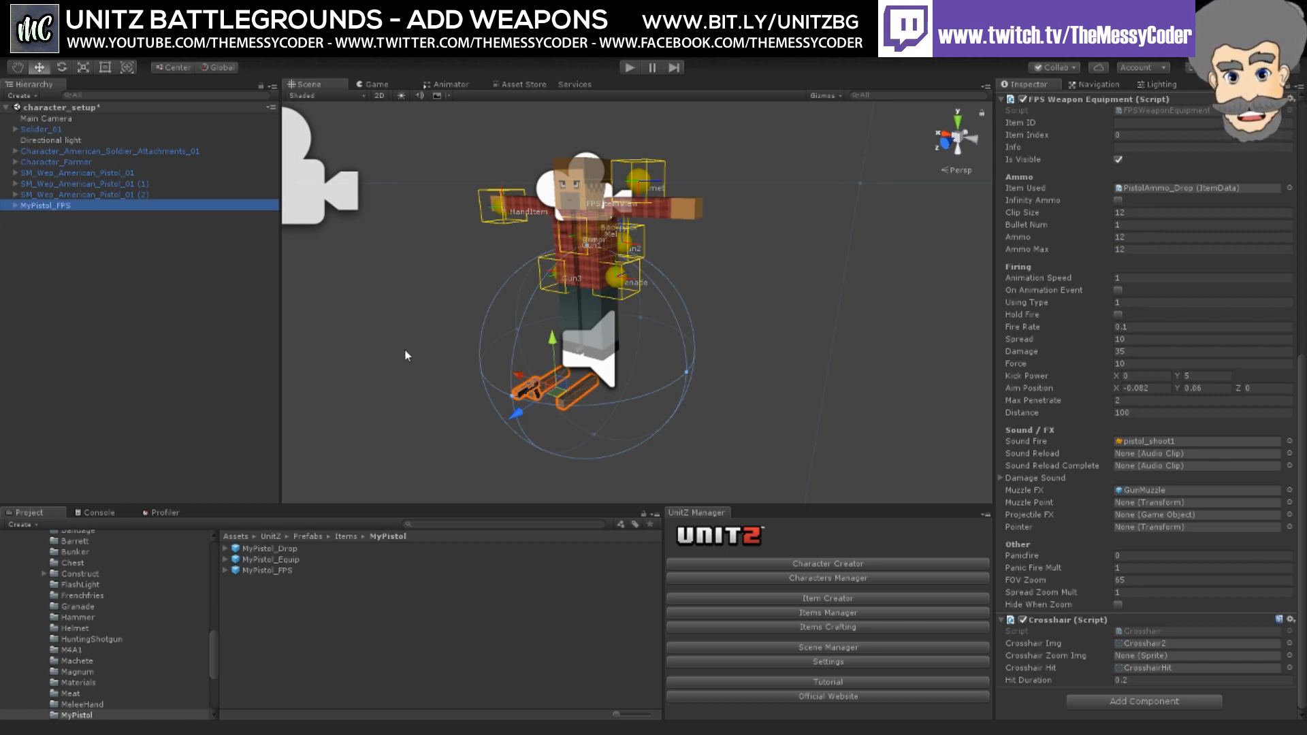
Step: Make the first SM_Wep_American_Pistol_01 a child of the Im Gun Replace Me!! object under the right hand of MyPistol_FPS
{"action": "left_click", "coordinate": [15, 206]}
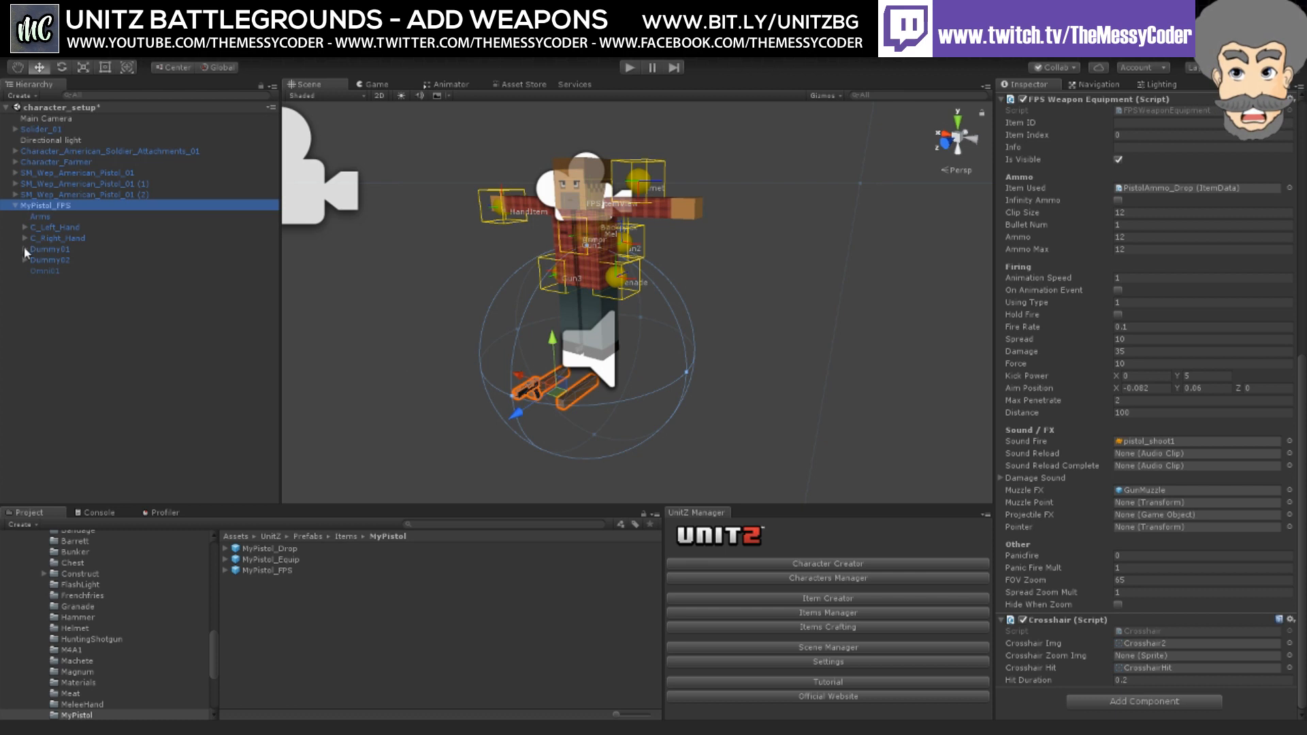
{"action": "left_click", "coordinate": [25, 250]}
{"action": "left_click", "coordinate": [35, 260]}
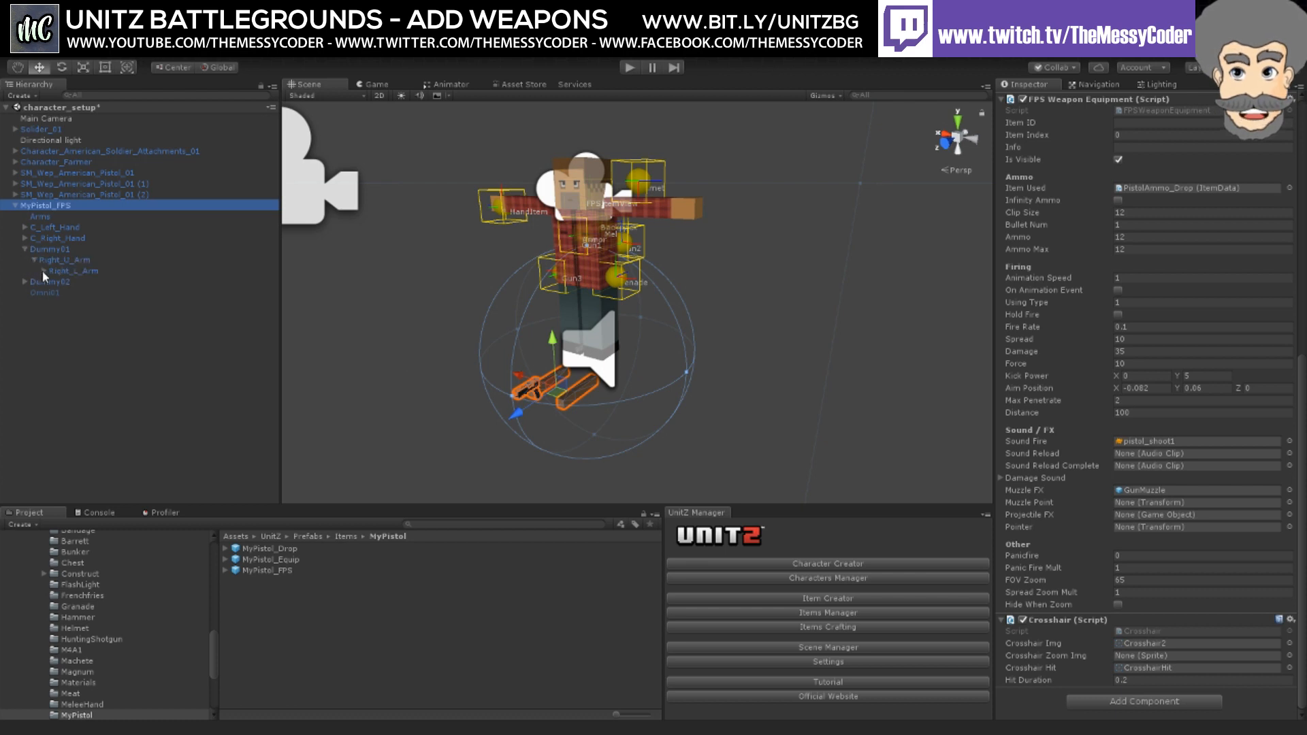
{"action": "left_click", "coordinate": [43, 271]}
{"action": "left_click", "coordinate": [53, 282]}
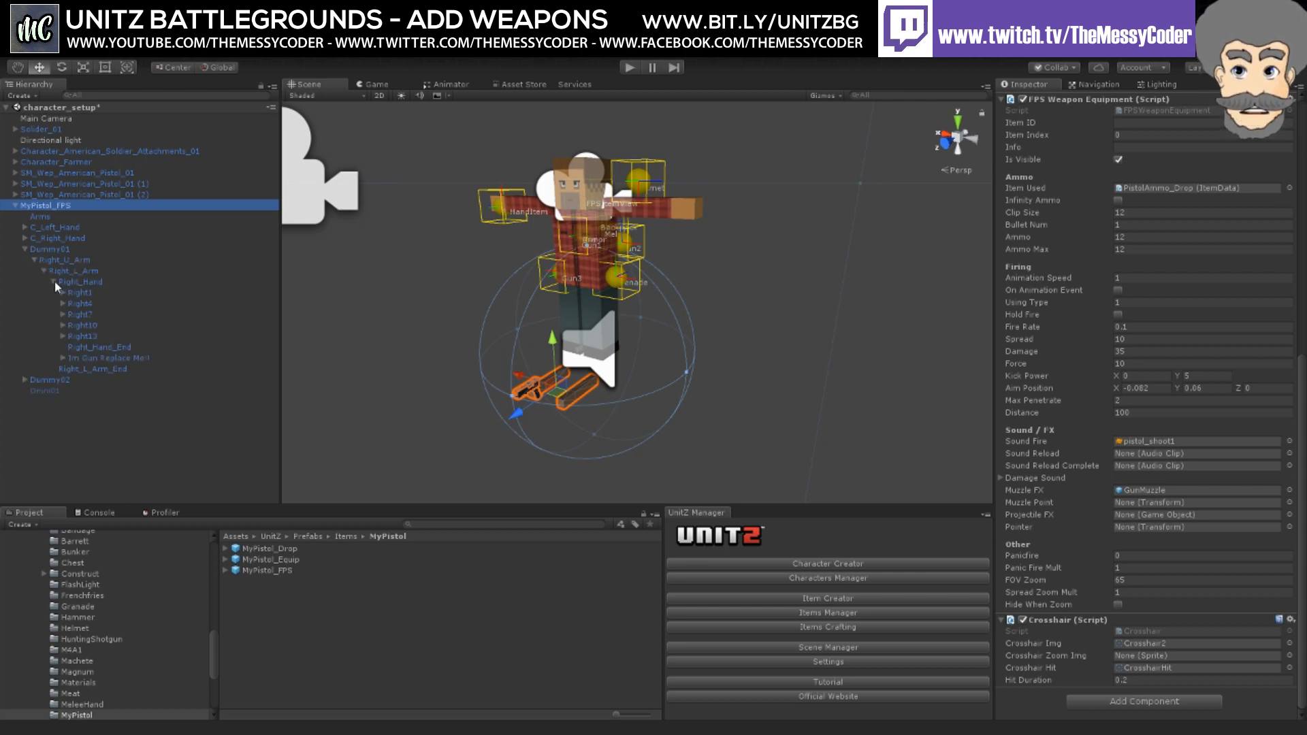
{"action": "double_click", "coordinate": [100, 359]}
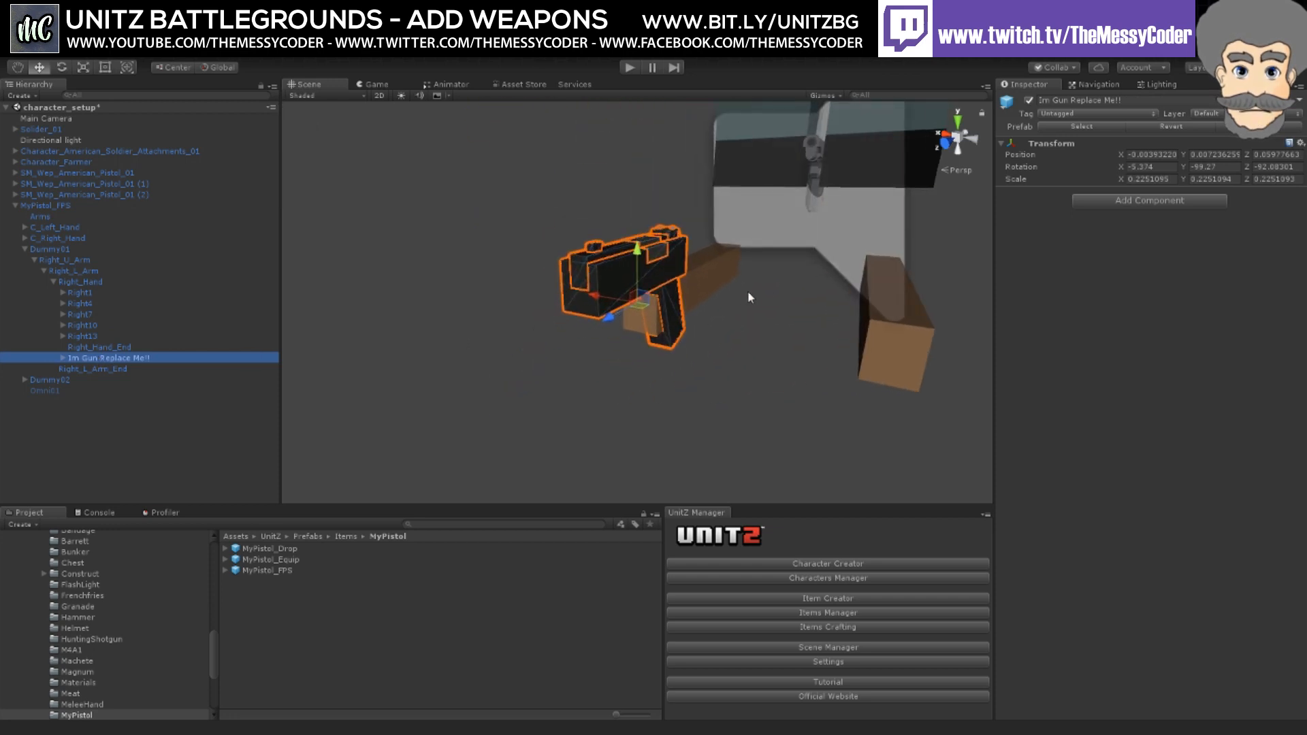
{"action": "middle_click_drag", "start_coordinate": [747, 292], "coordinate": [503, 309]}
{"action": "scroll", "coordinate": [507, 309], "scroll_direction": "down", "scroll_amount": 3}
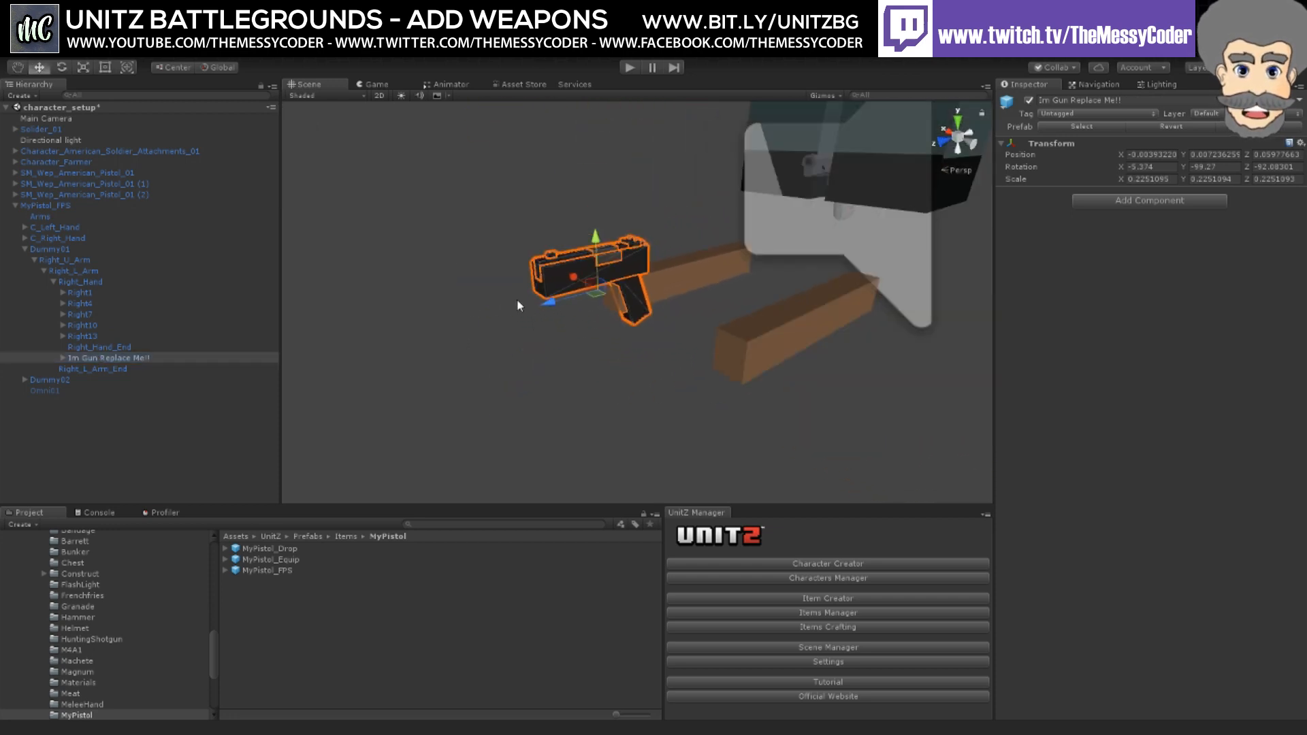
{"action": "left_click", "coordinate": [63, 358]}
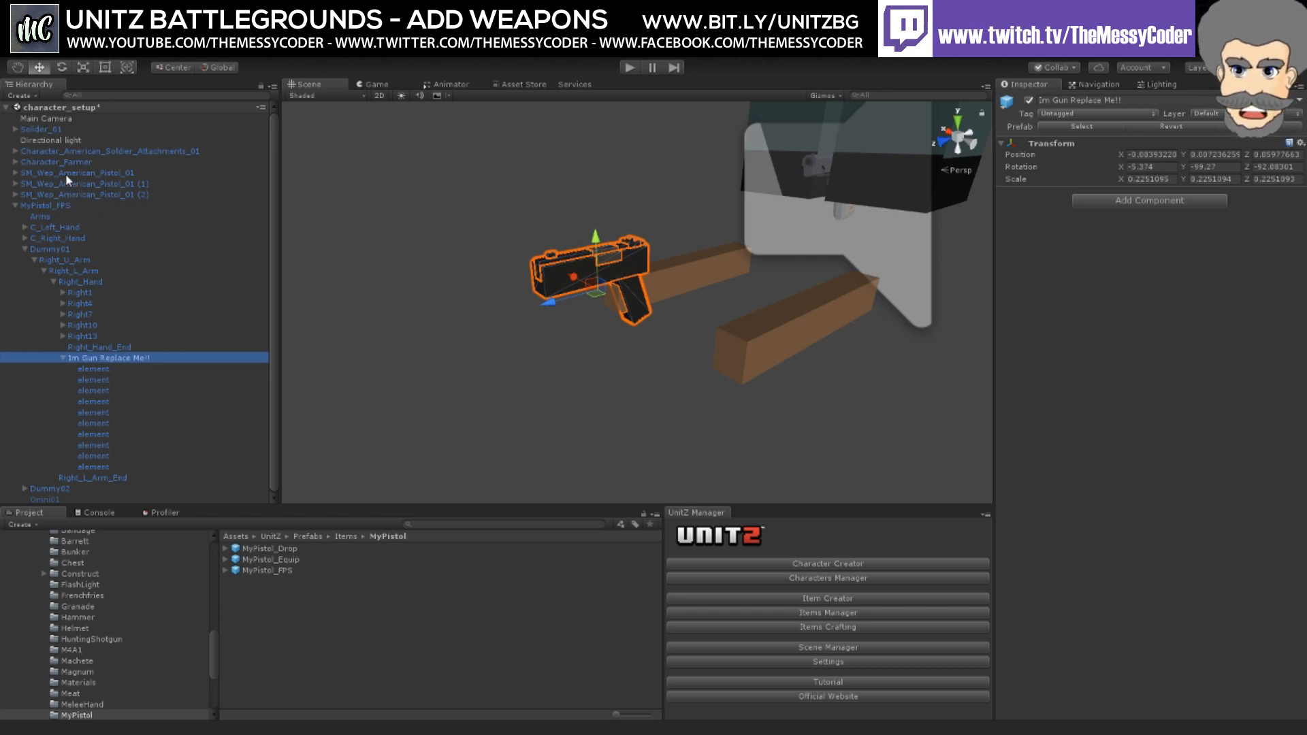
{"action": "left_click_drag", "start_coordinate": [66, 174], "coordinate": [103, 369]}
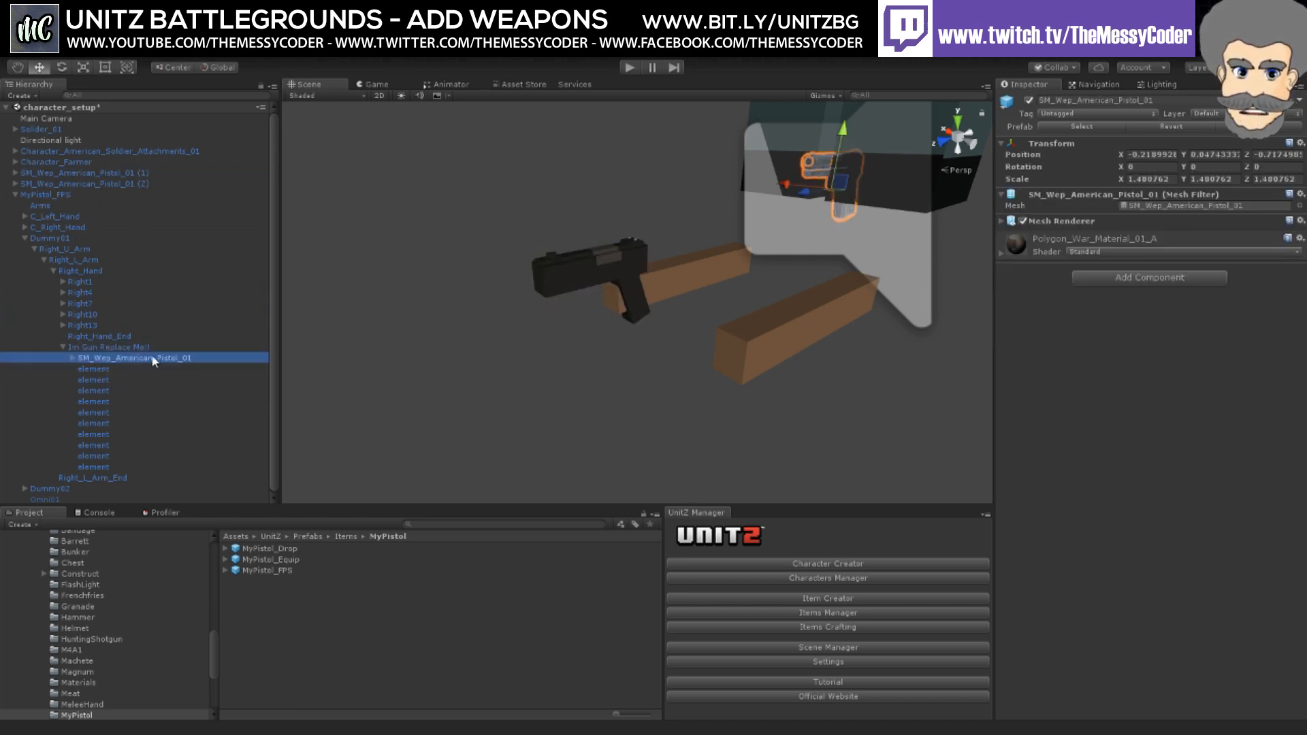
Step: Move the American pistol roughly onto the placeholder gun, at about X -0.028, Y -0.211, Z 0.205
{"action": "left_click_drag", "start_coordinate": [725, 238], "coordinate": [495, 286]}
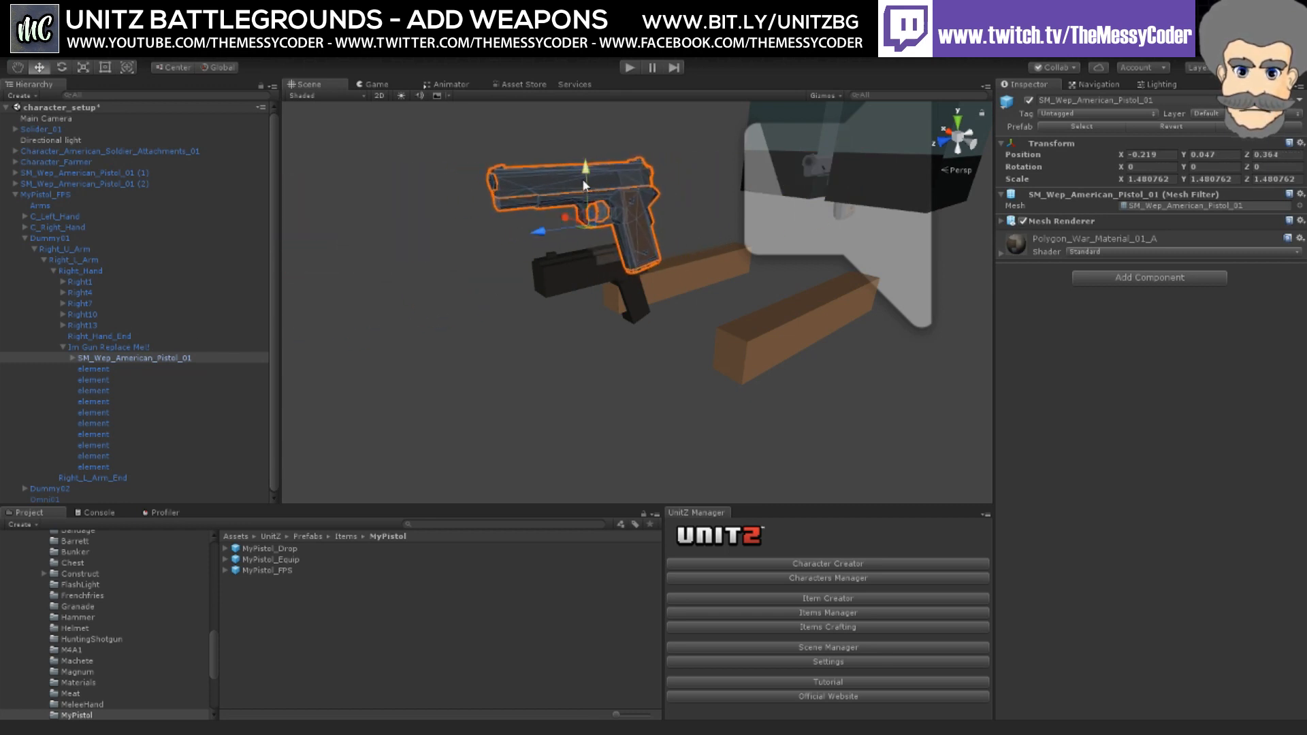
{"action": "left_click_drag", "start_coordinate": [583, 182], "coordinate": [537, 285]}
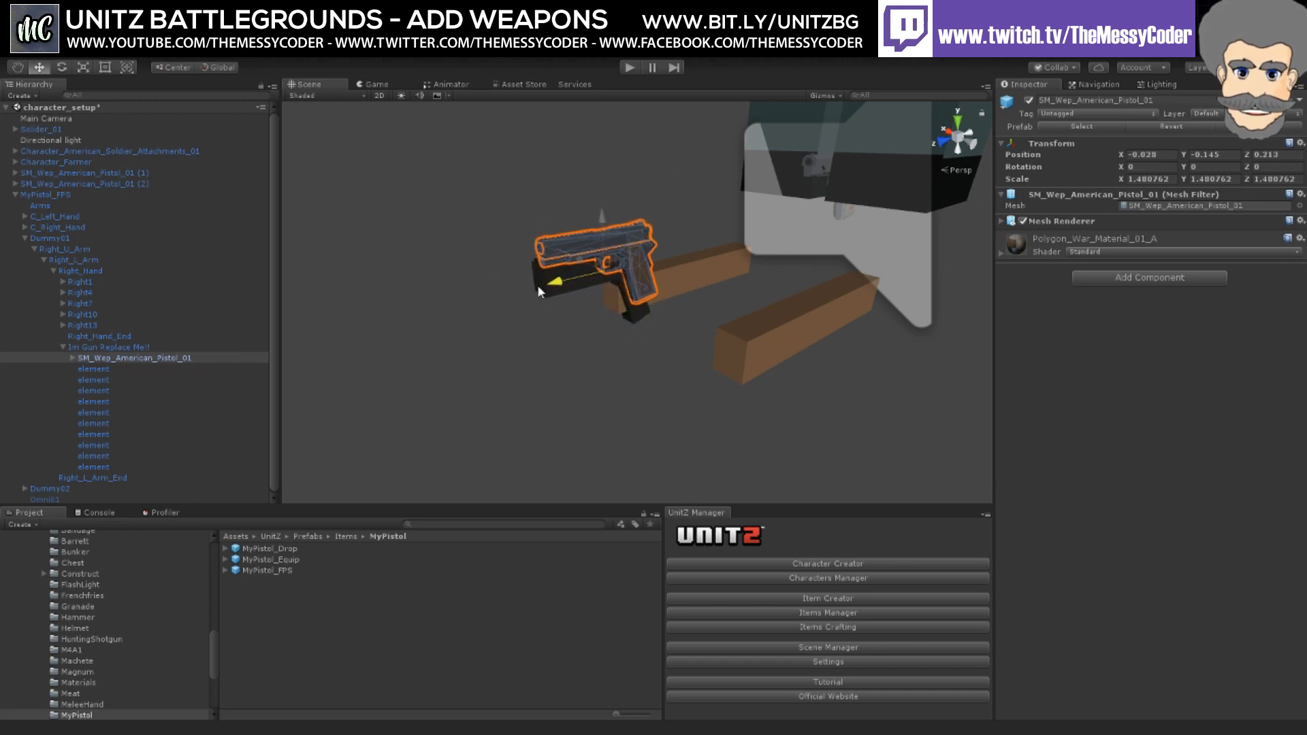
{"action": "left_click", "coordinate": [974, 148]}
{"action": "left_click_drag", "start_coordinate": [608, 221], "coordinate": [604, 237]}
Step: Fine-align the American pistol with the placeholder gun in the side and back views, at about X -0.0001, Y -0.2201
{"action": "scroll", "coordinate": [407, 312], "scroll_direction": "up", "scroll_amount": 5}
{"action": "scroll", "coordinate": [422, 303], "scroll_direction": "down", "scroll_amount": 2}
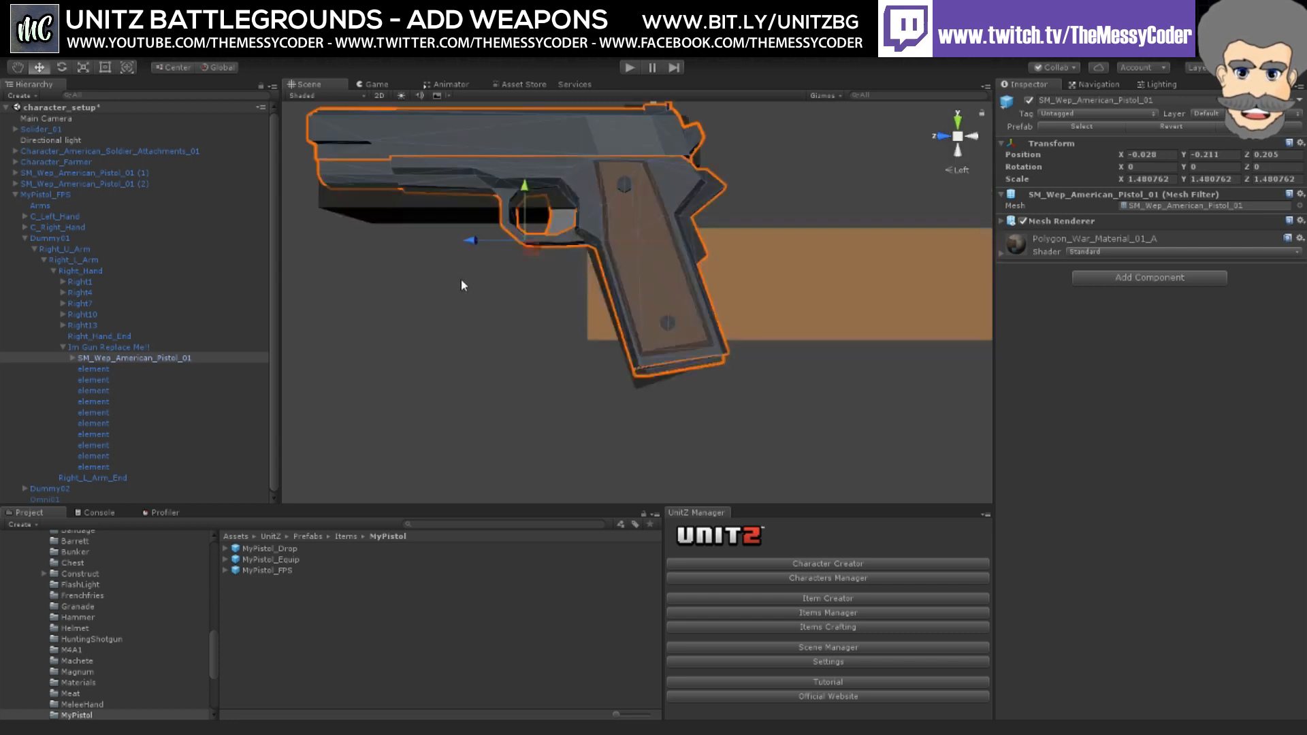
{"action": "middle_click_drag", "start_coordinate": [519, 268], "coordinate": [553, 330]}
{"action": "left_click", "coordinate": [958, 137]}
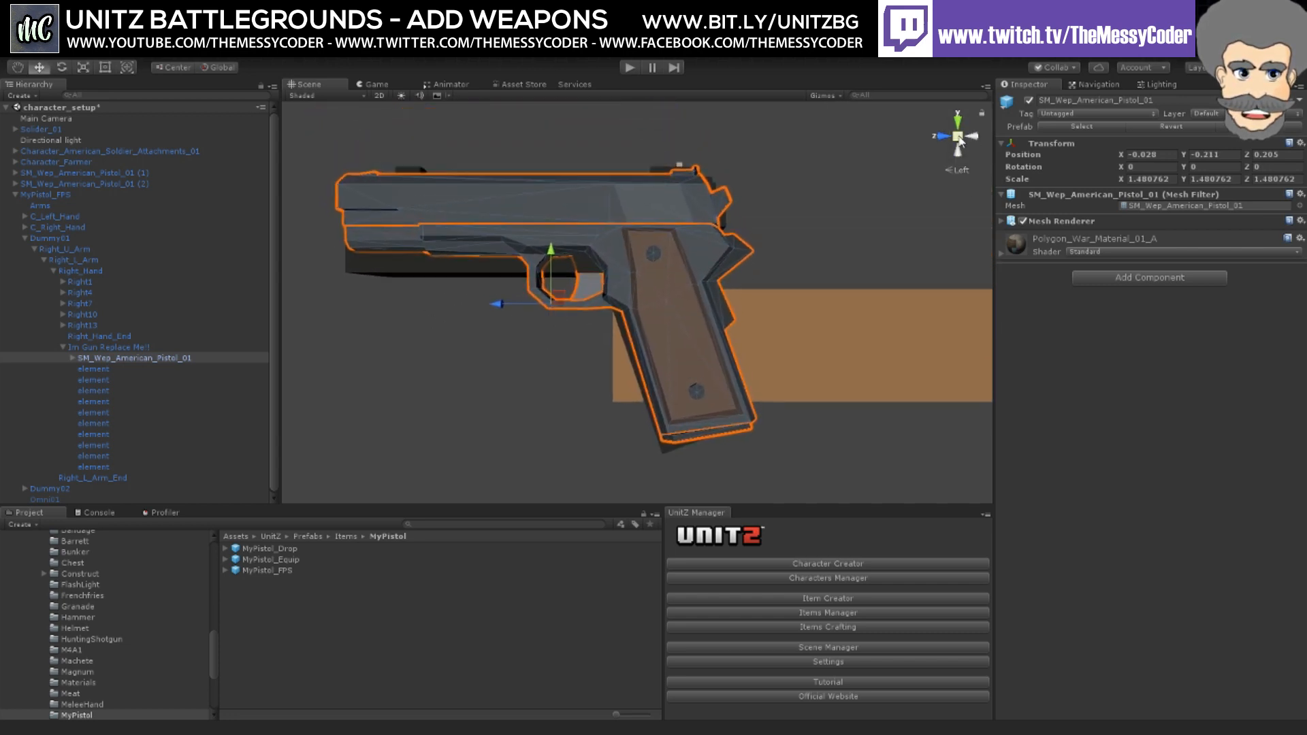
{"action": "left_click_drag", "start_coordinate": [547, 248], "coordinate": [547, 263]}
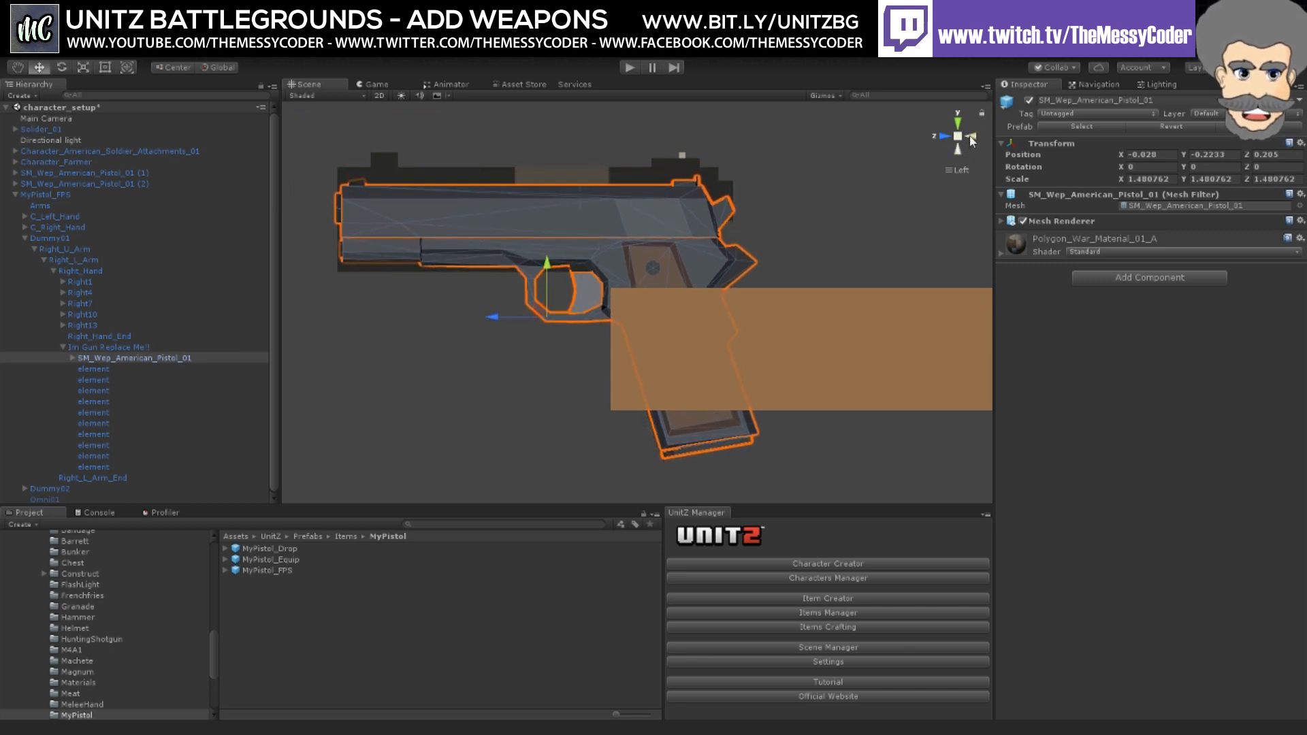
{"action": "left_click", "coordinate": [969, 136]}
{"action": "left_click_drag", "start_coordinate": [707, 318], "coordinate": [750, 303]}
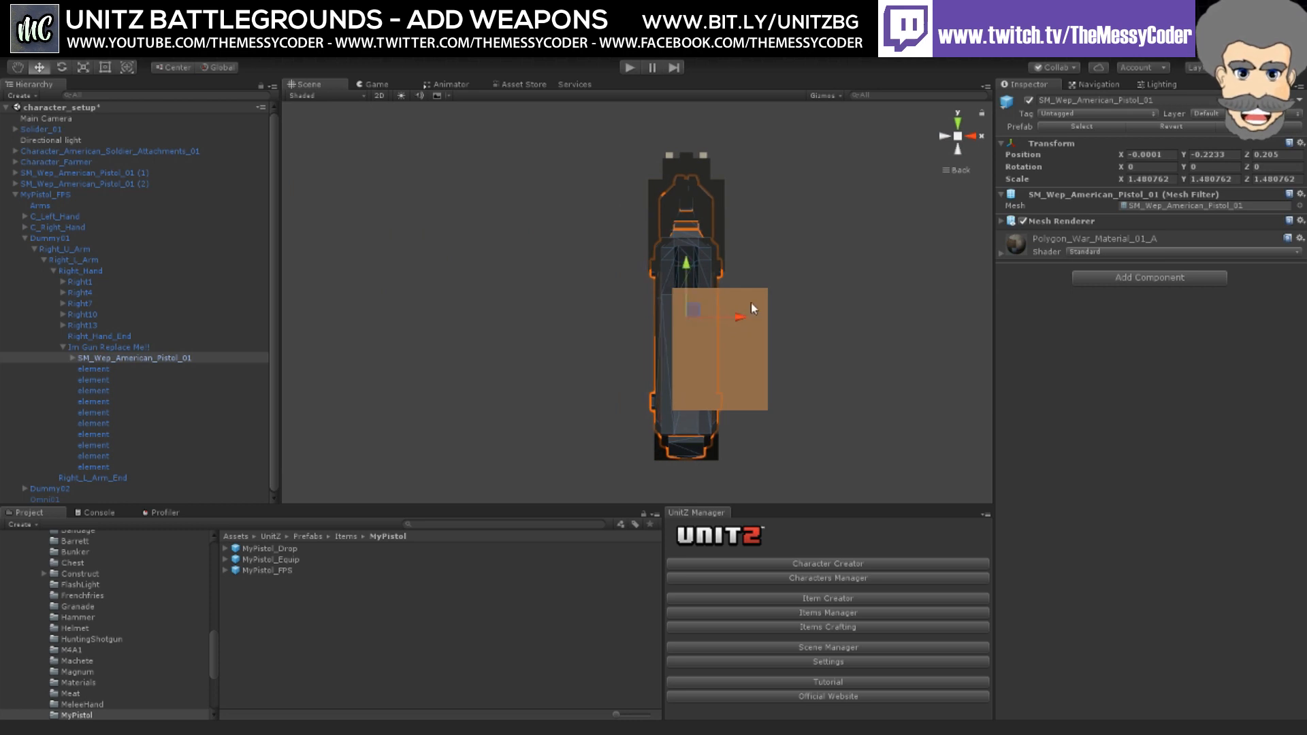
{"action": "left_click", "coordinate": [972, 137]}
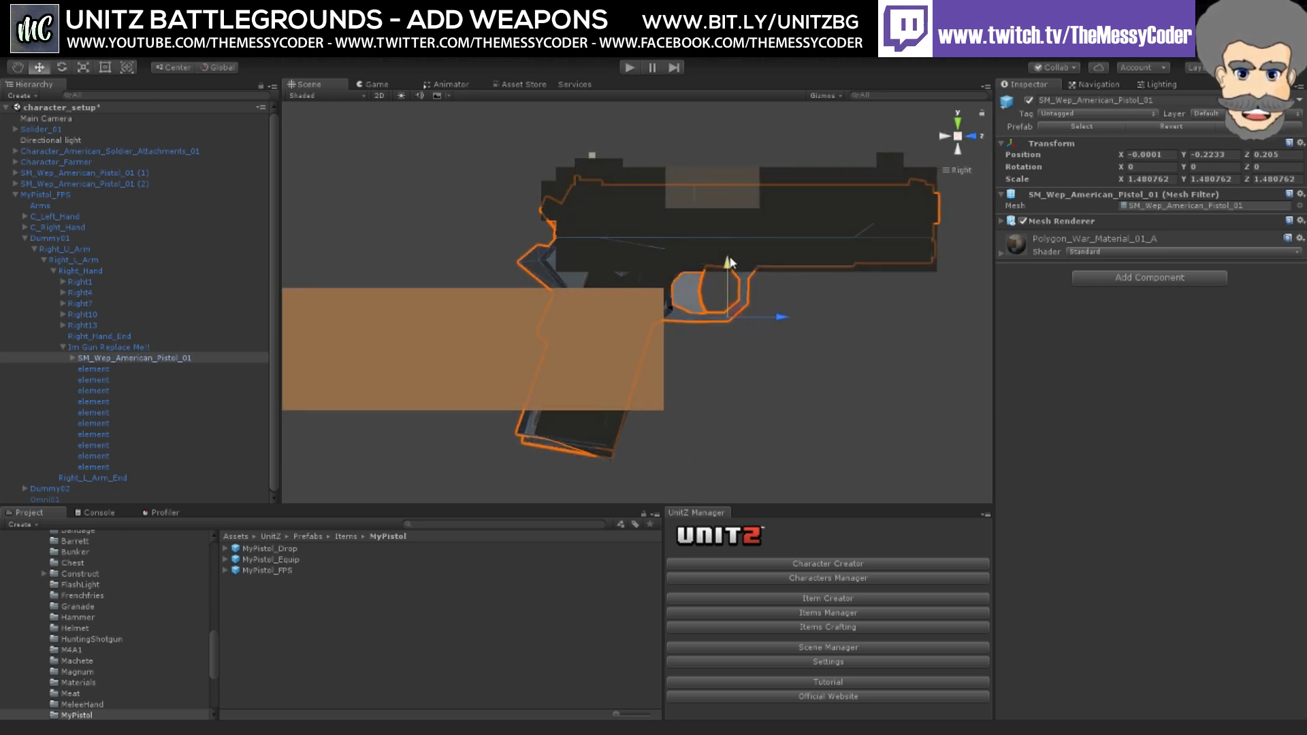
{"action": "left_click_drag", "start_coordinate": [729, 266], "coordinate": [729, 262]}
{"action": "left_click", "coordinate": [973, 136]}
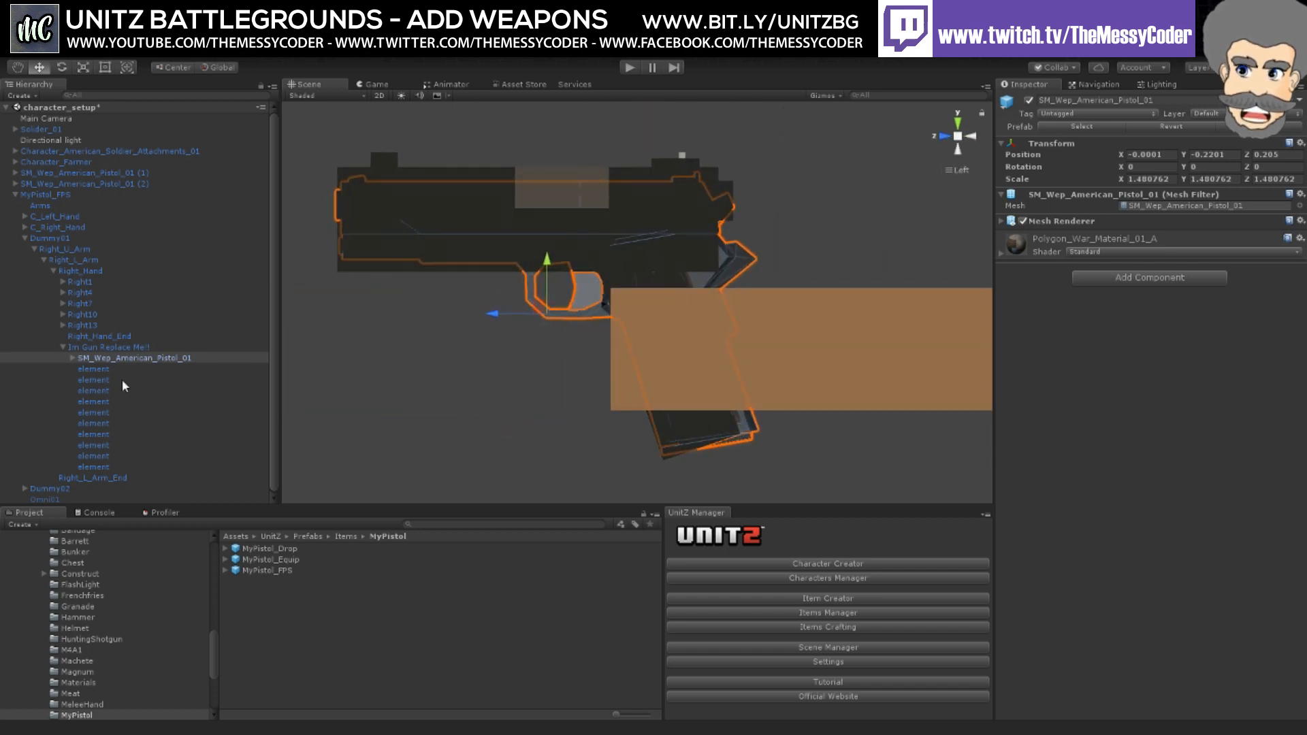
Step: Deactivate all the placeholder gun's element objects under Im Gun Replace Me!! and check the new pistol in the hand
{"action": "left_click", "coordinate": [102, 369]}
{"action": "left_click", "coordinate": [110, 467], "text": "shift"}
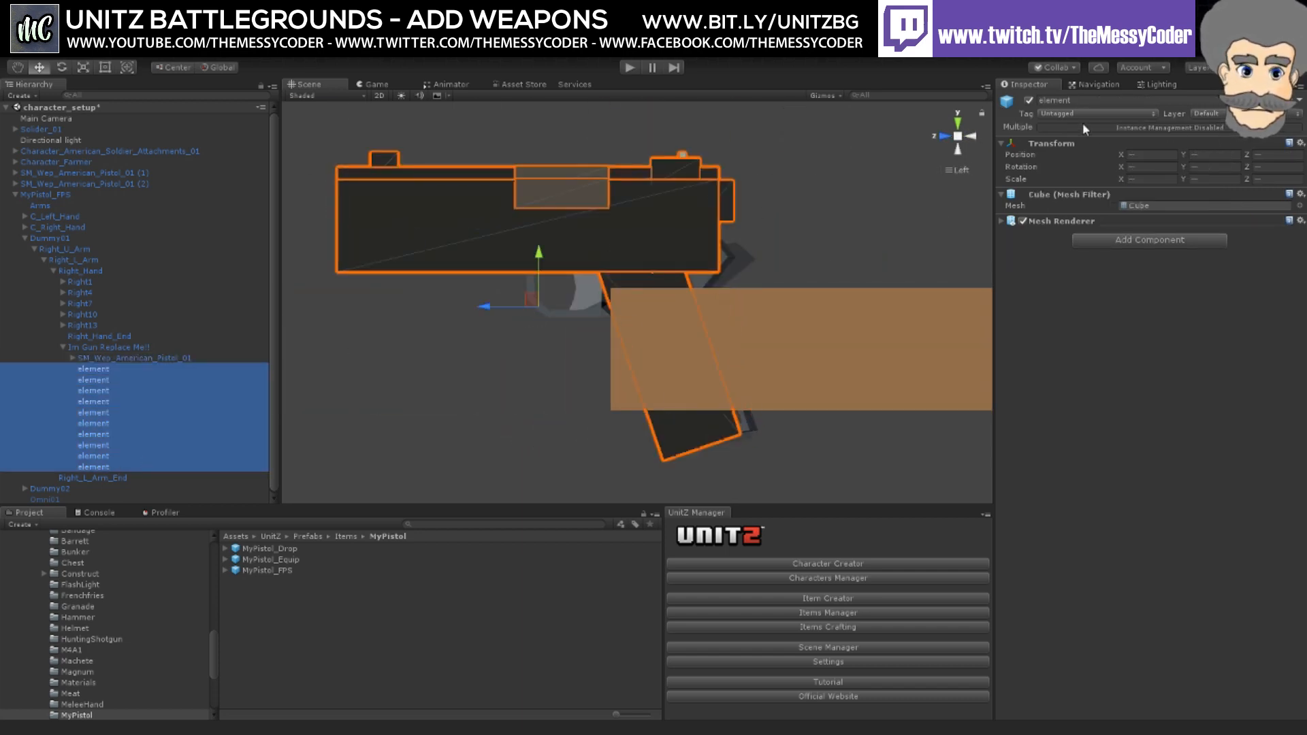
{"action": "left_click", "coordinate": [1029, 100]}
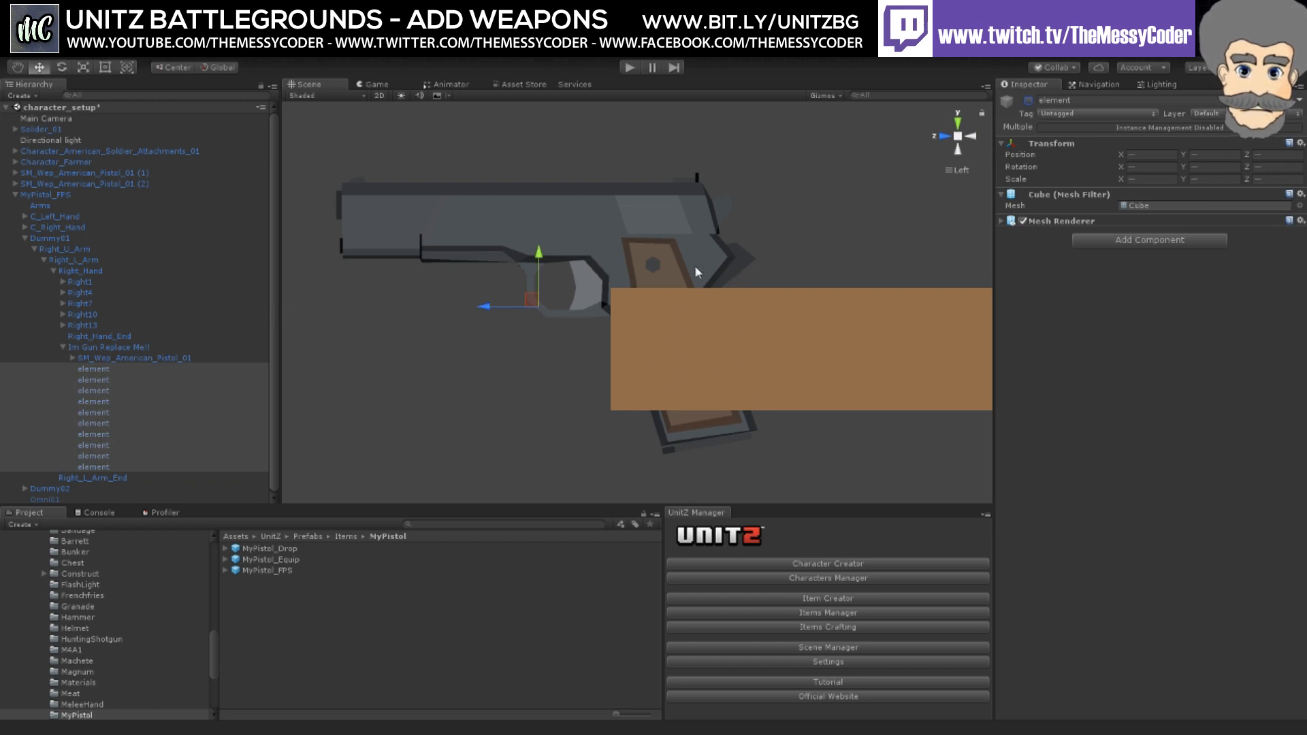
{"action": "left_click", "coordinate": [959, 137]}
{"action": "right_click_drag", "start_coordinate": [783, 252], "coordinate": [723, 286]}
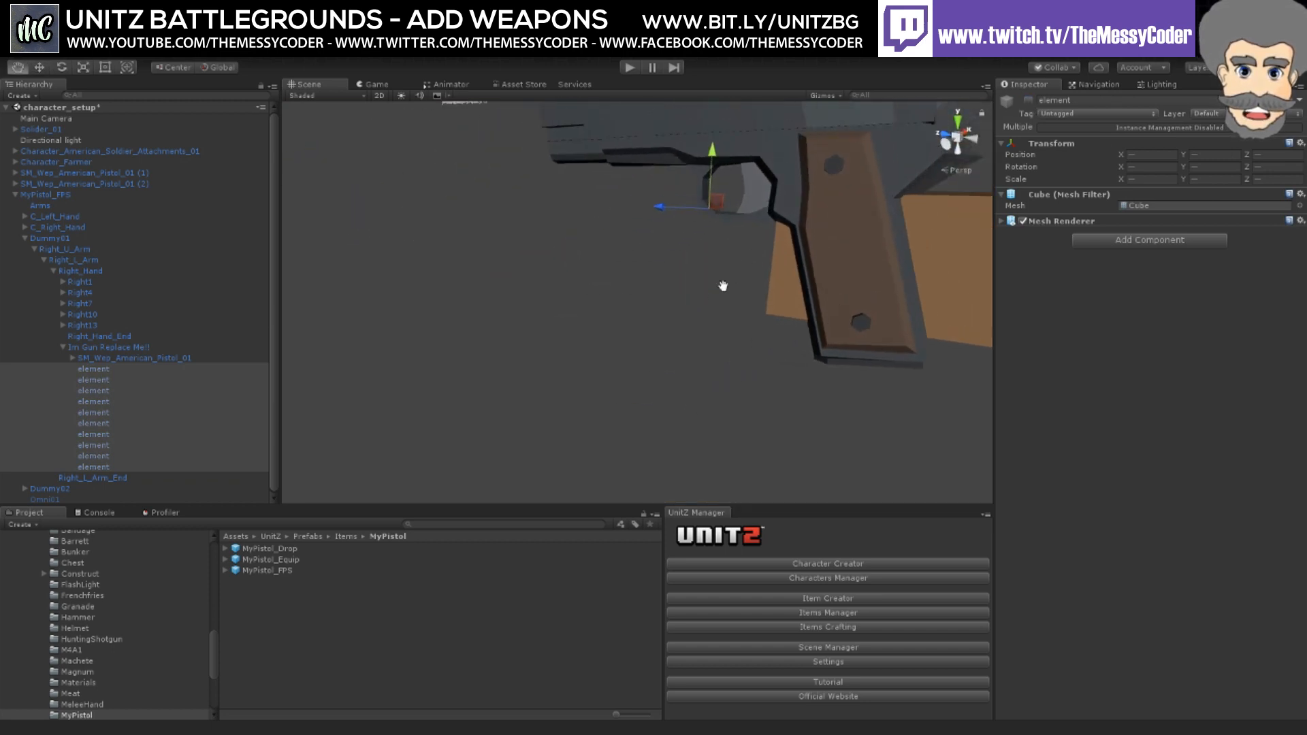
{"action": "middle_click_drag", "start_coordinate": [724, 286], "coordinate": [580, 388]}
{"action": "scroll", "coordinate": [606, 364], "scroll_direction": "down", "scroll_amount": 10}
{"action": "right_click_drag", "start_coordinate": [693, 299], "coordinate": [631, 325]}
{"action": "middle_click_drag", "start_coordinate": [734, 274], "coordinate": [709, 310]}
{"action": "scroll", "coordinate": [708, 310], "scroll_direction": "up", "scroll_amount": 8}
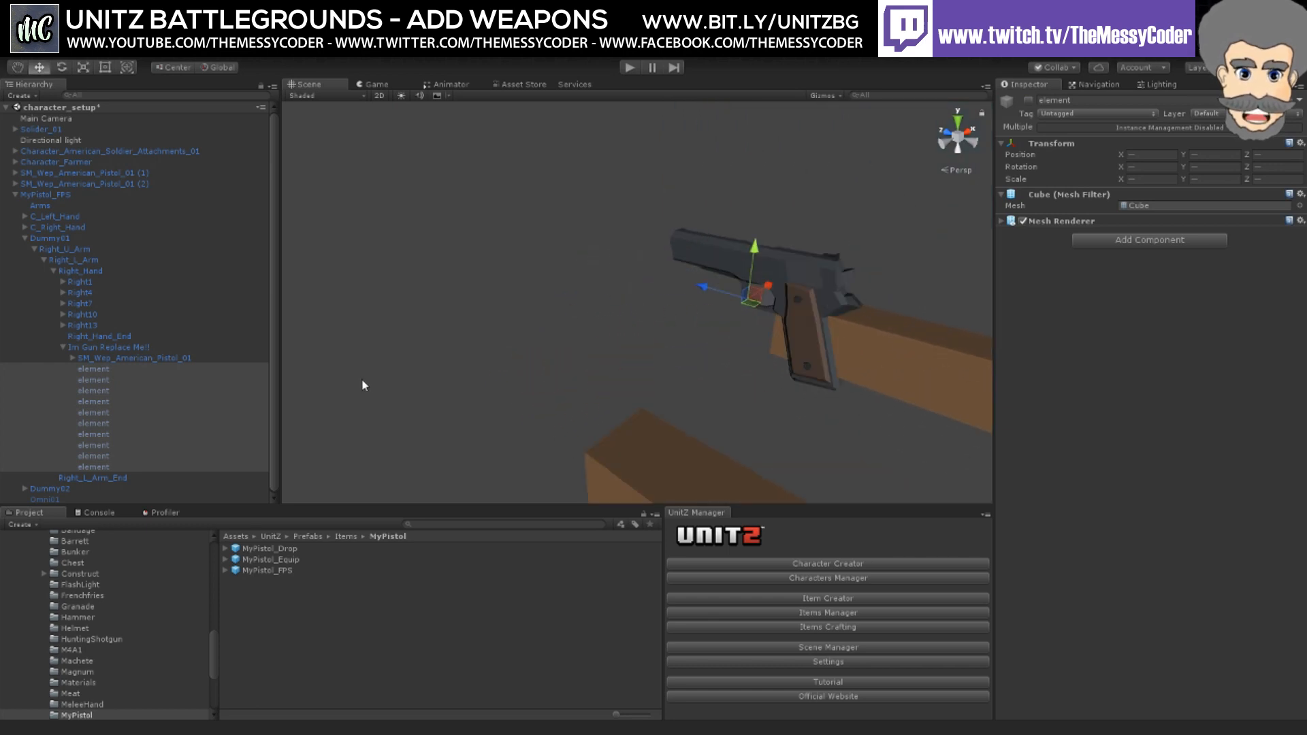
Step: Rename the Im Gun Replace Me!! object under the right hand to Pistol
{"action": "left_click", "coordinate": [119, 358]}
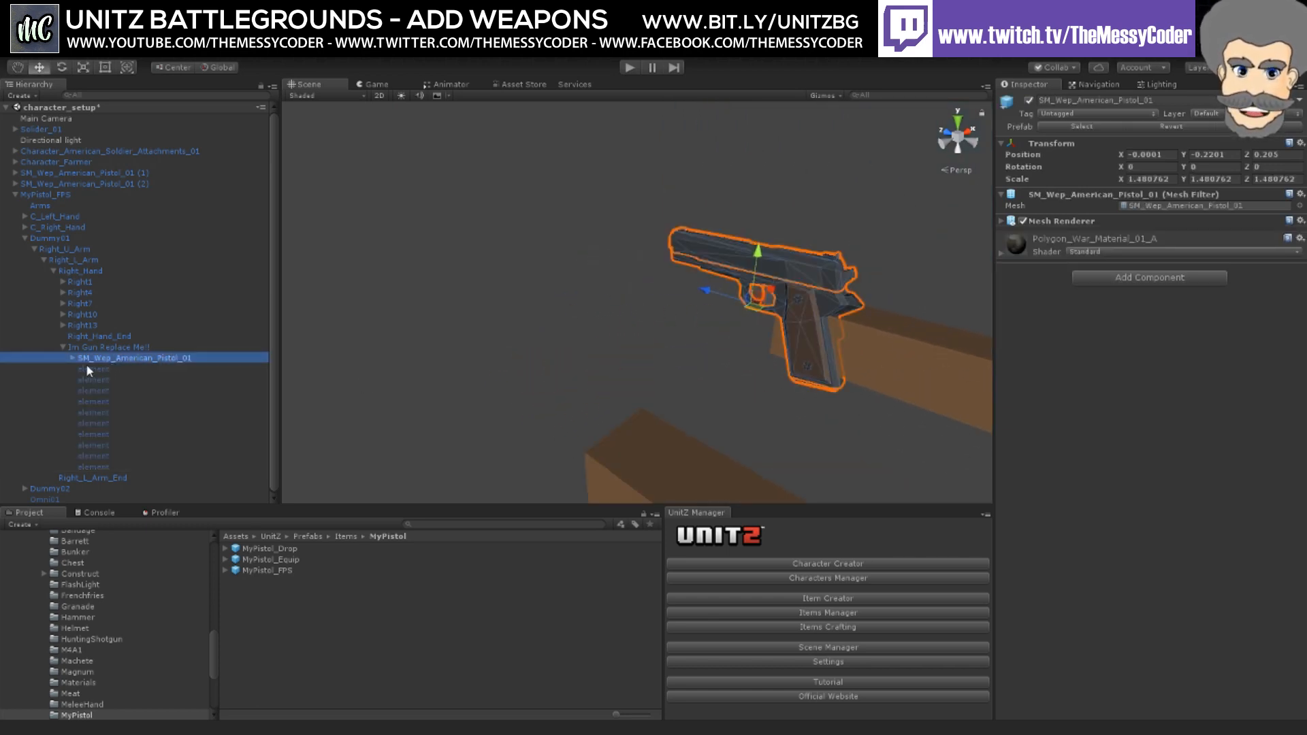
{"action": "left_click", "coordinate": [89, 349]}
{"action": "left_click", "coordinate": [92, 346]}
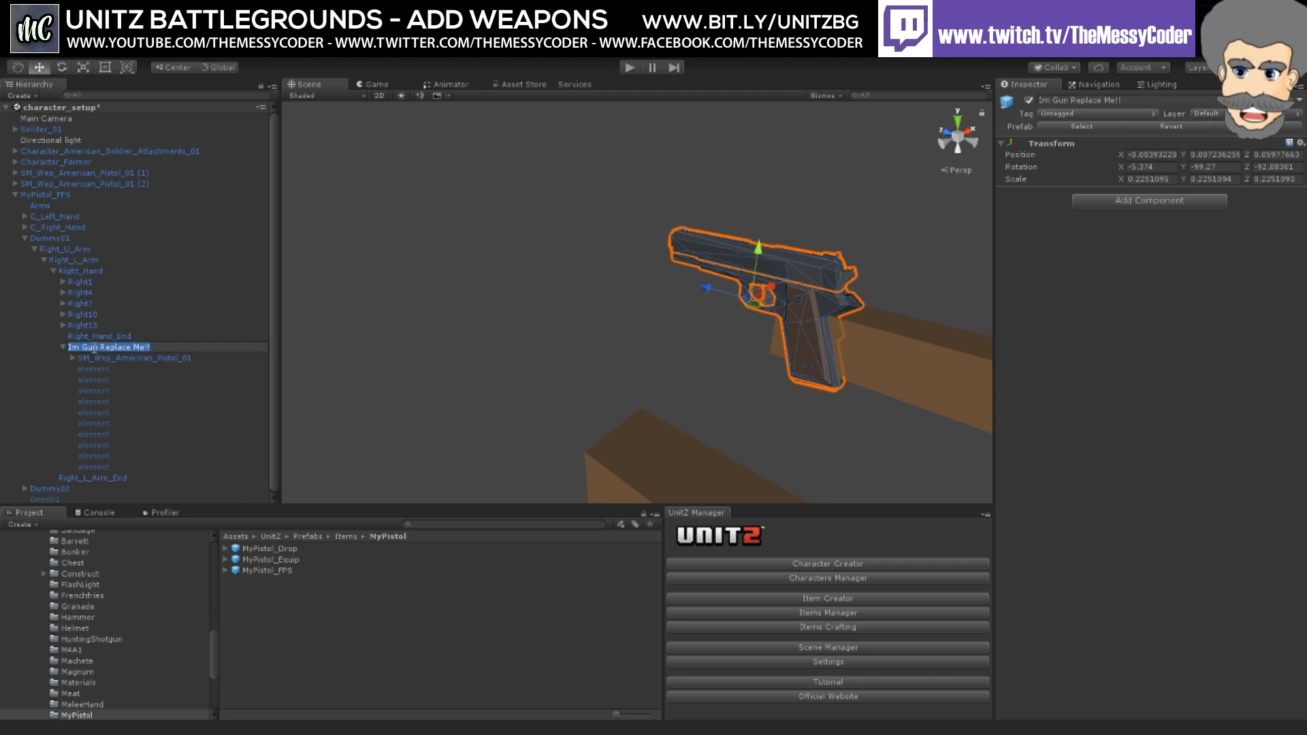
{"action": "type", "text": "Pistol"}
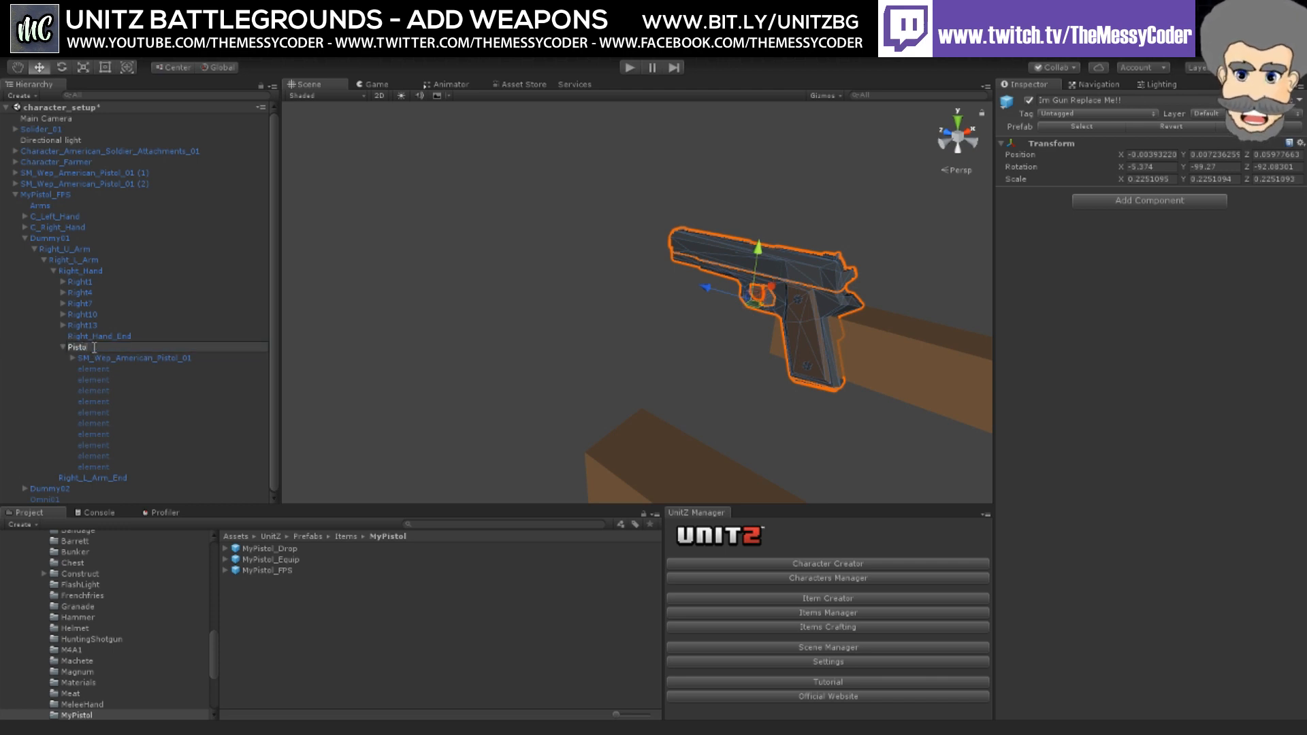
{"action": "key", "text": "Return"}
Step: Rename the MyPistol_FPS root object in the scene to MyPolyPistol_FPS
{"action": "left_click", "coordinate": [53, 196]}
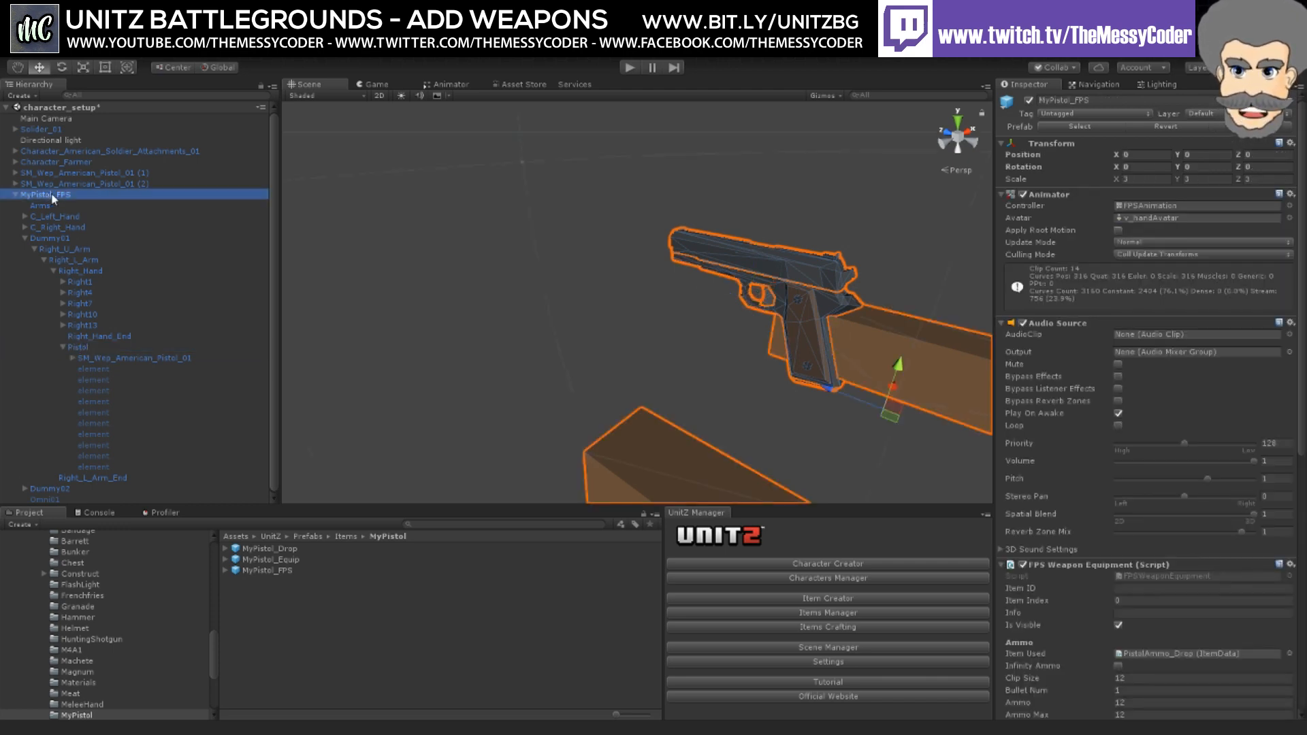
{"action": "left_click", "coordinate": [53, 198]}
{"action": "type", "text": "My"}
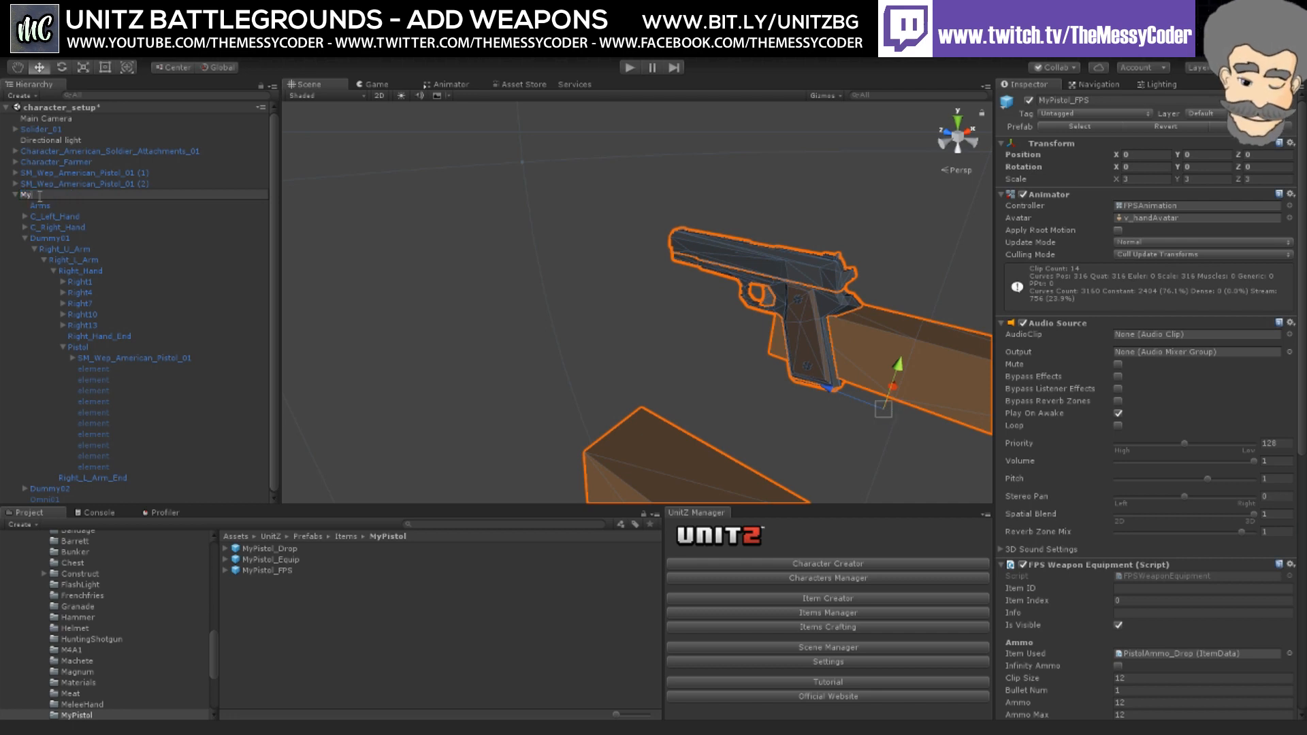
{"action": "type", "text": "PisySPist"}
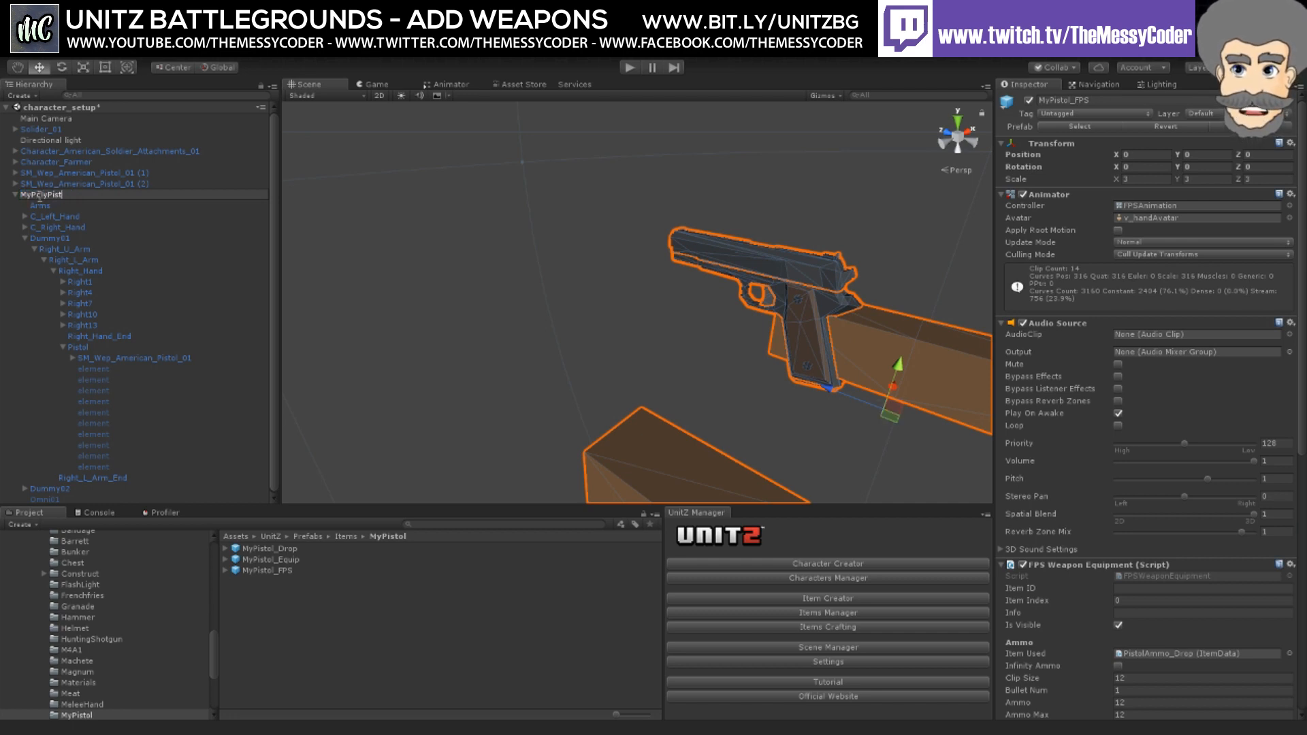
{"action": "type", "text": "ol_FPS"}
{"action": "key", "text": "Return"}
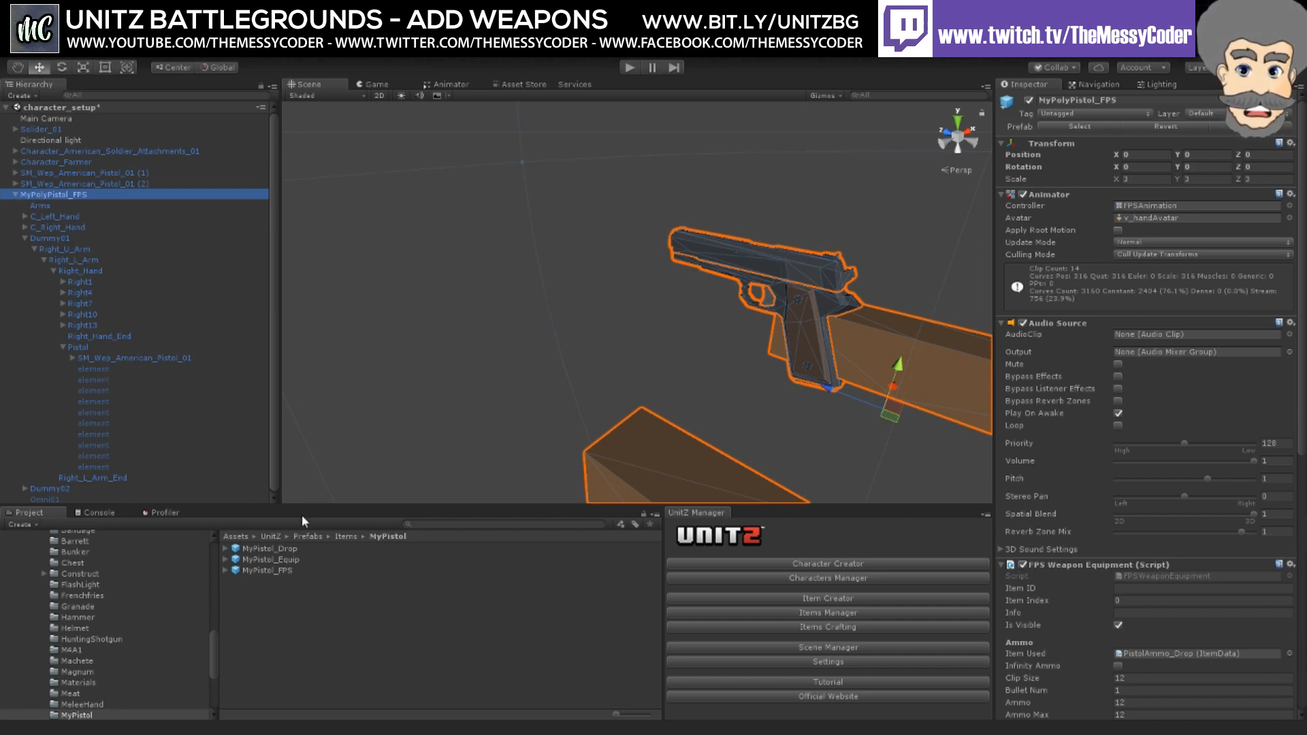
Step: Create a MyPolyPistol folder in _AllMyStuff/Prefabs and save the MyPolyPistol_FPS object in it as a prefab
{"action": "scroll", "coordinate": [162, 573], "scroll_direction": "up", "scroll_amount": 10}
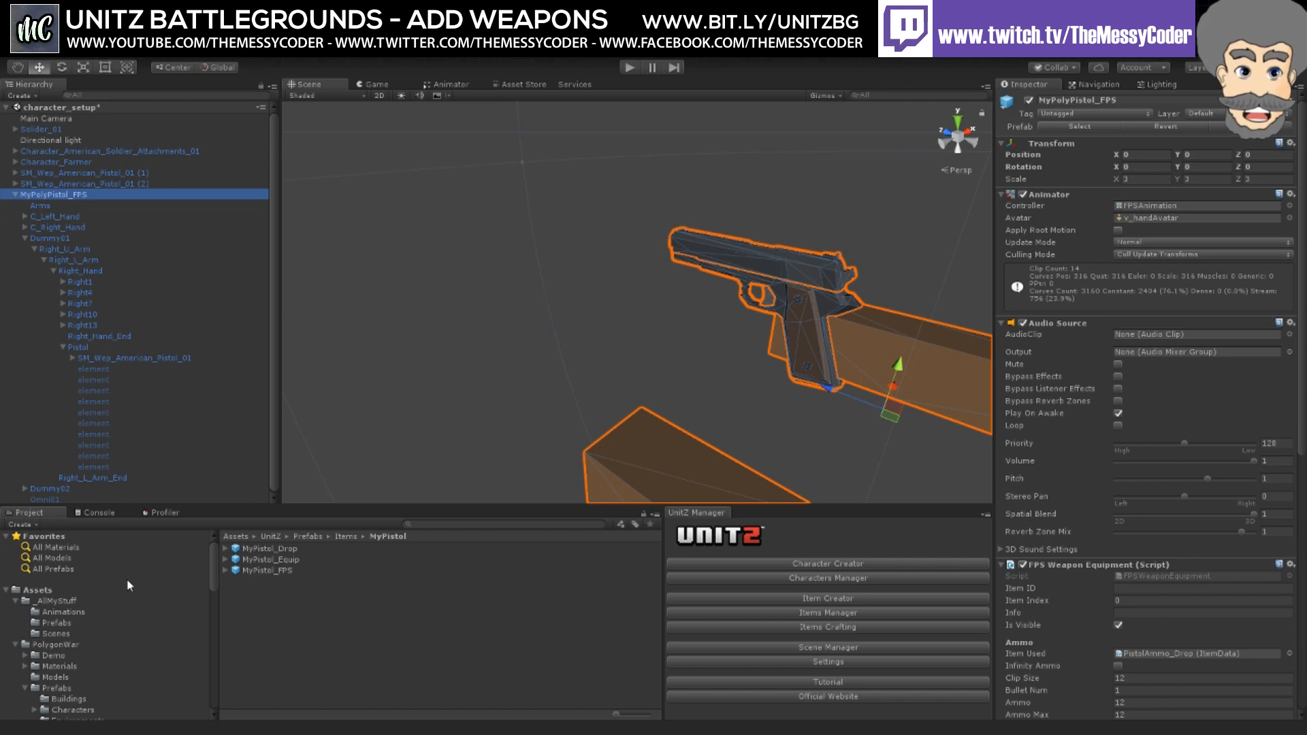
{"action": "left_click", "coordinate": [53, 622]}
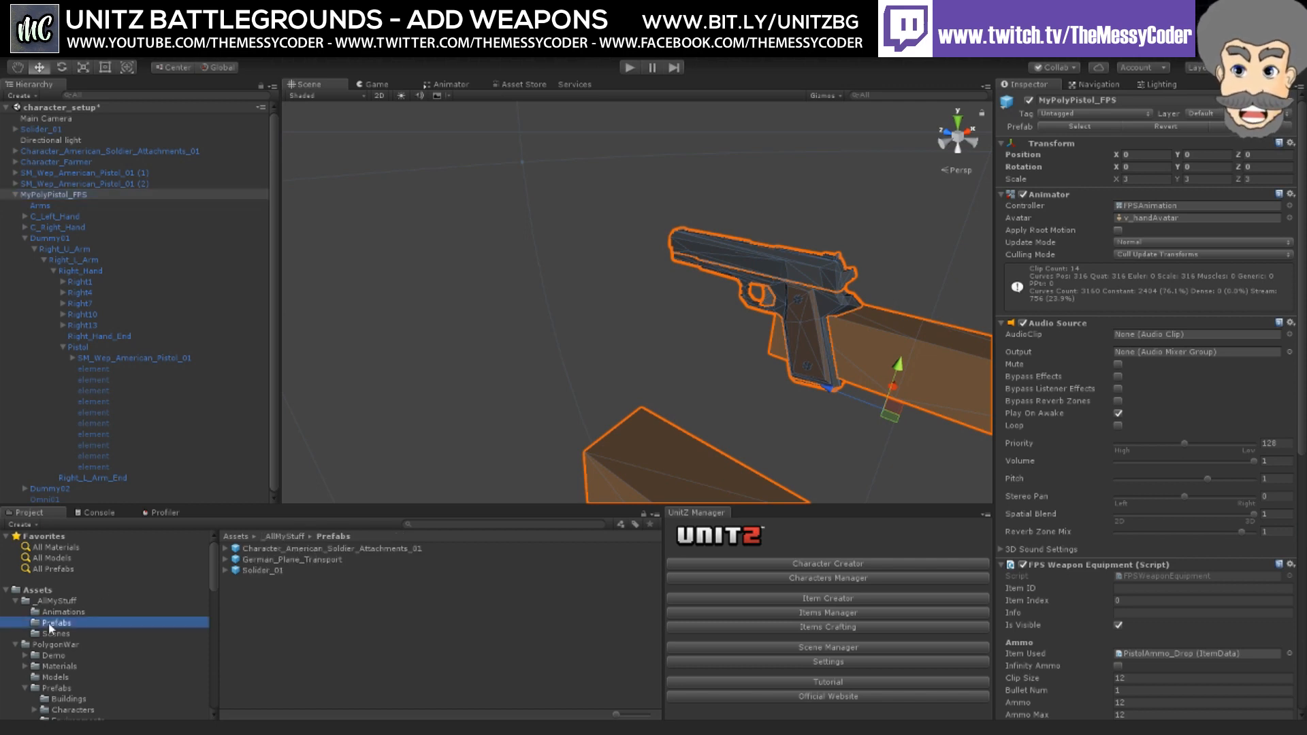
{"action": "left_click", "coordinate": [348, 588]}
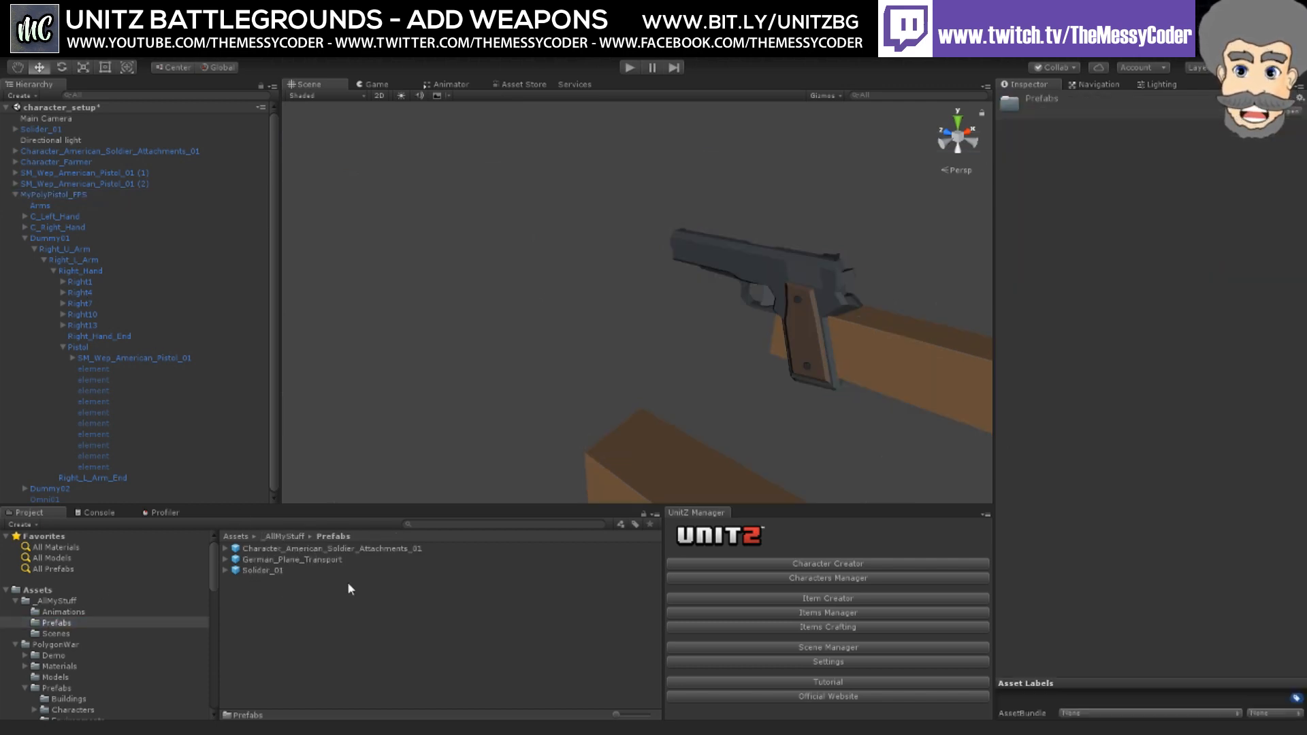
{"action": "right_click", "coordinate": [308, 615]}
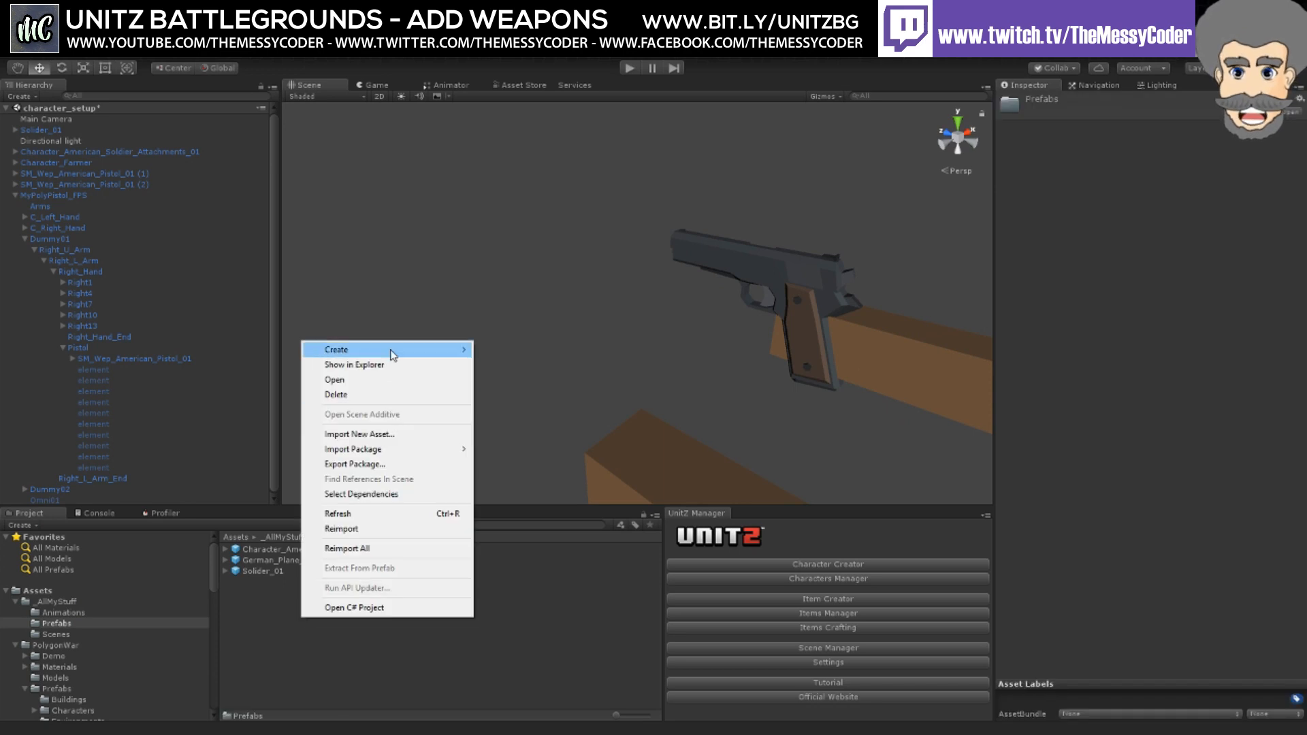
{"action": "mouse_move", "coordinate": [394, 351]}
{"action": "left_click", "coordinate": [507, 281]}
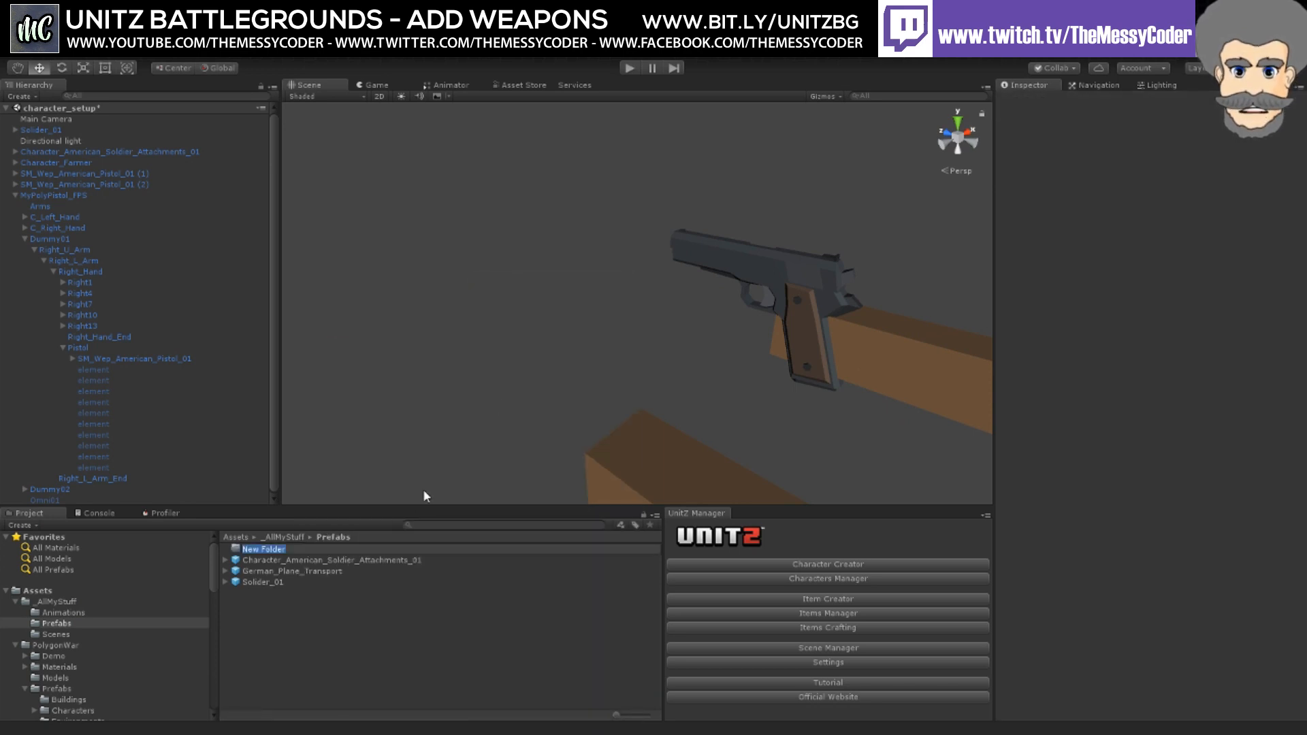
{"action": "type", "text": "MyPoly"}
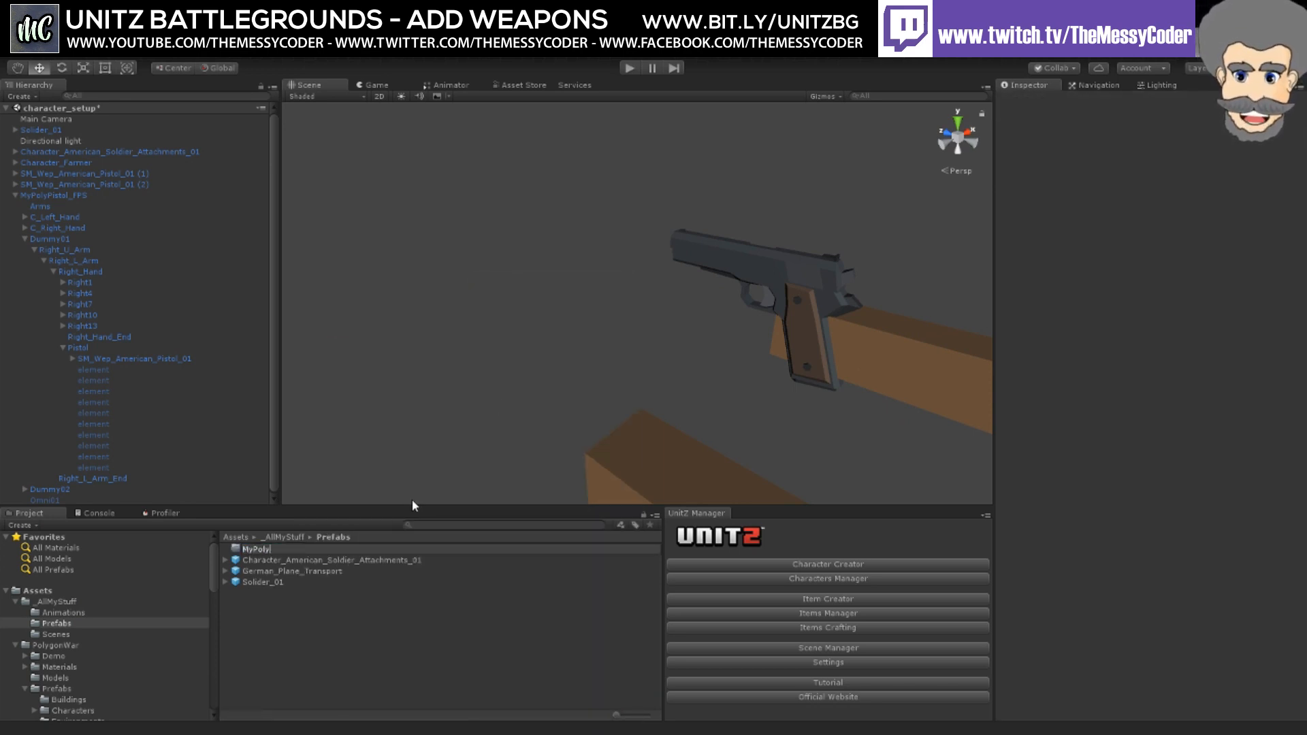
{"action": "type", "text": "Pistol"}
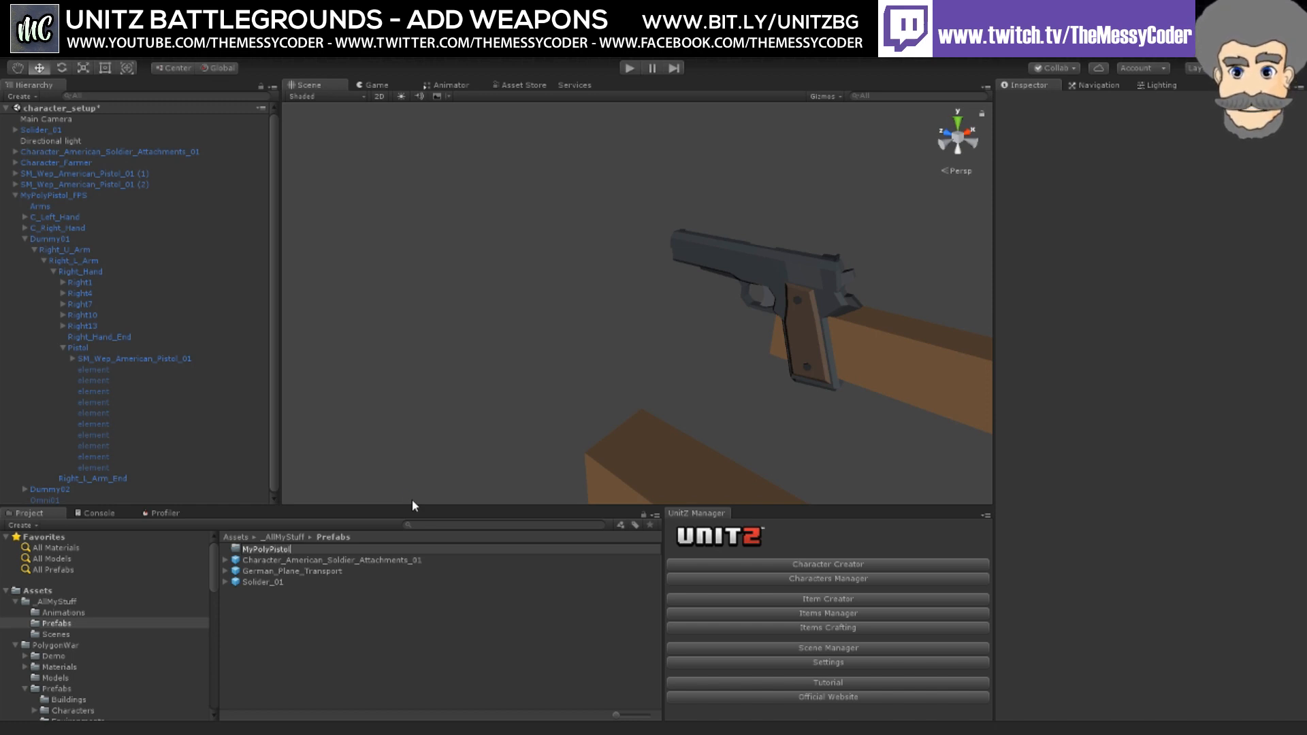
{"action": "key", "text": "Return"}
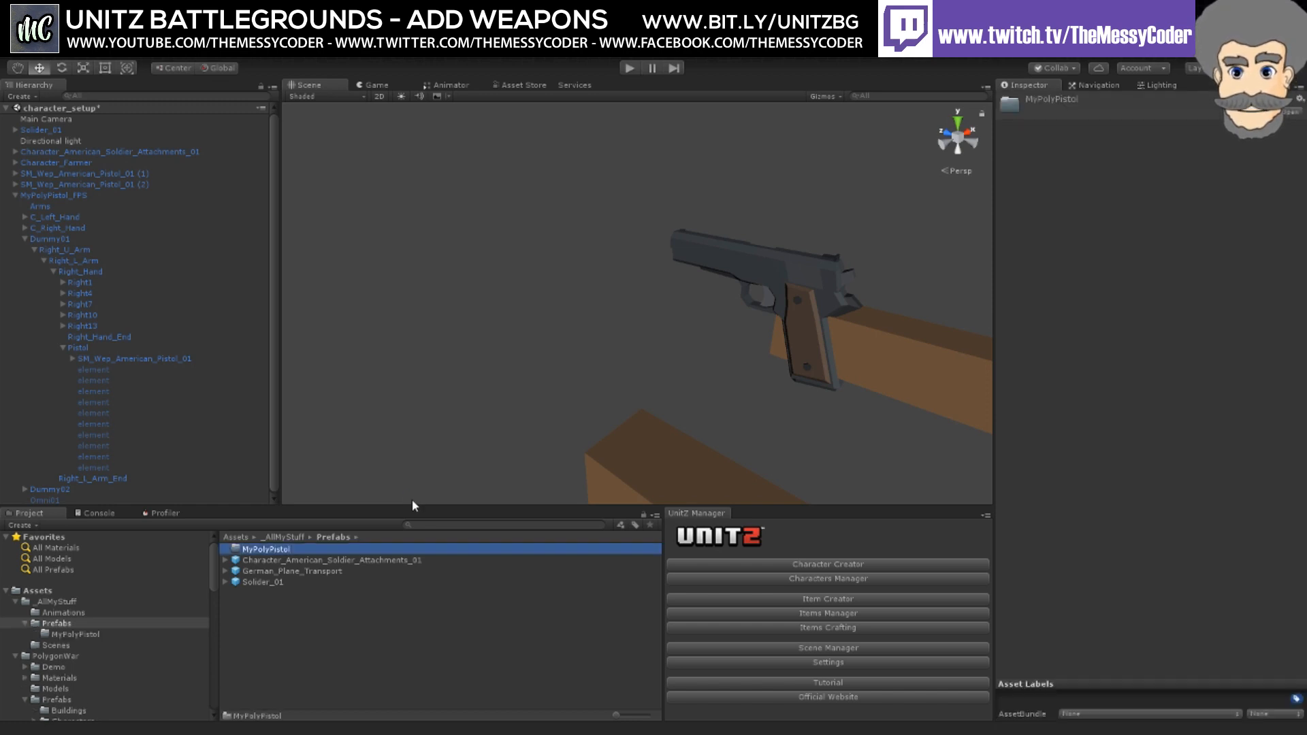
{"action": "double_click", "coordinate": [235, 550]}
{"action": "left_click_drag", "start_coordinate": [53, 199], "coordinate": [294, 587]}
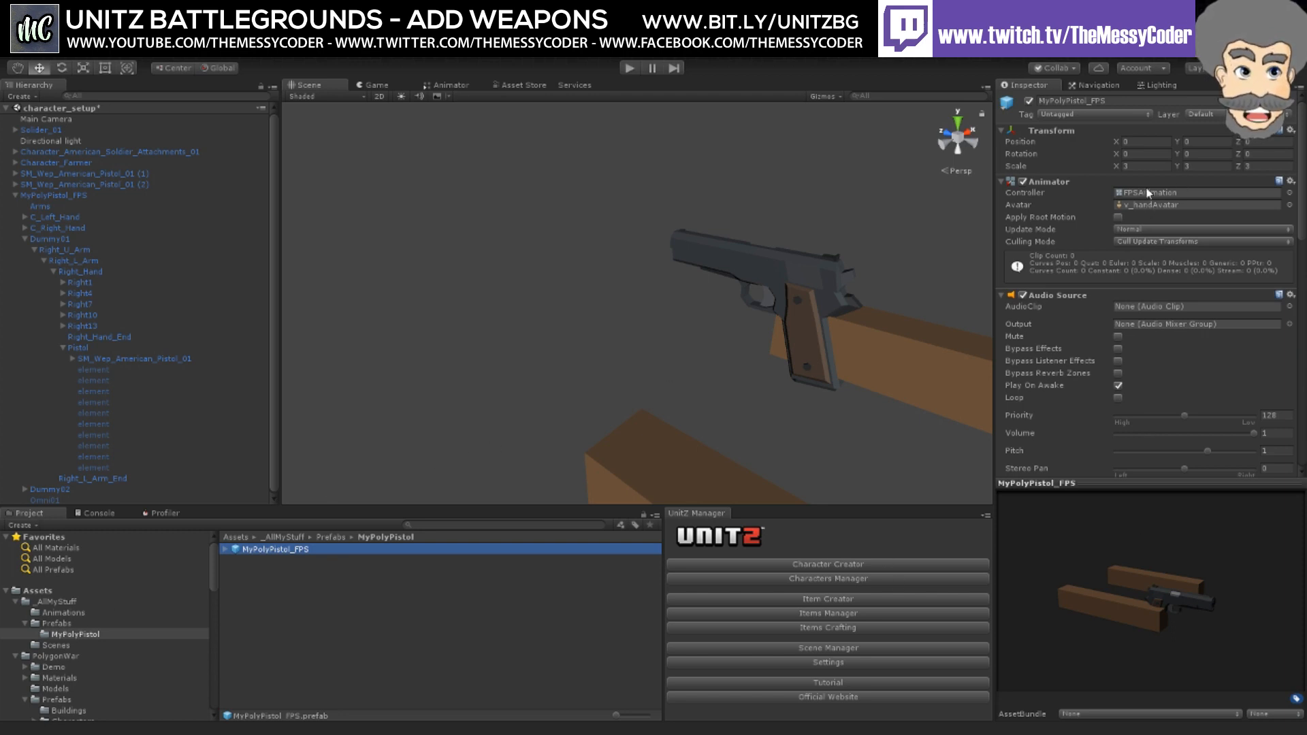
Step: Locate the hand animations through the prefab's v_handAvatar and preview the shoot_gun1 clip on MyPolyPistol_FPS
{"action": "left_click", "coordinate": [1144, 205]}
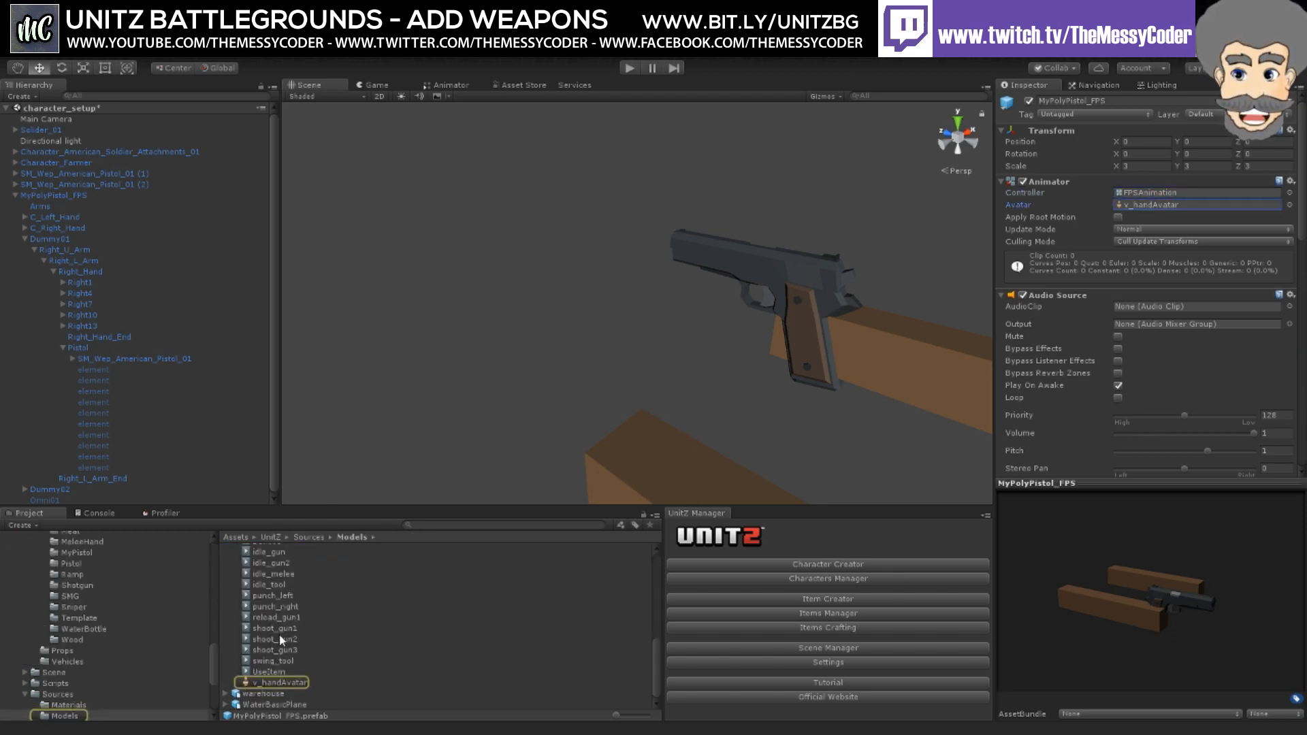
{"action": "left_click", "coordinate": [276, 628]}
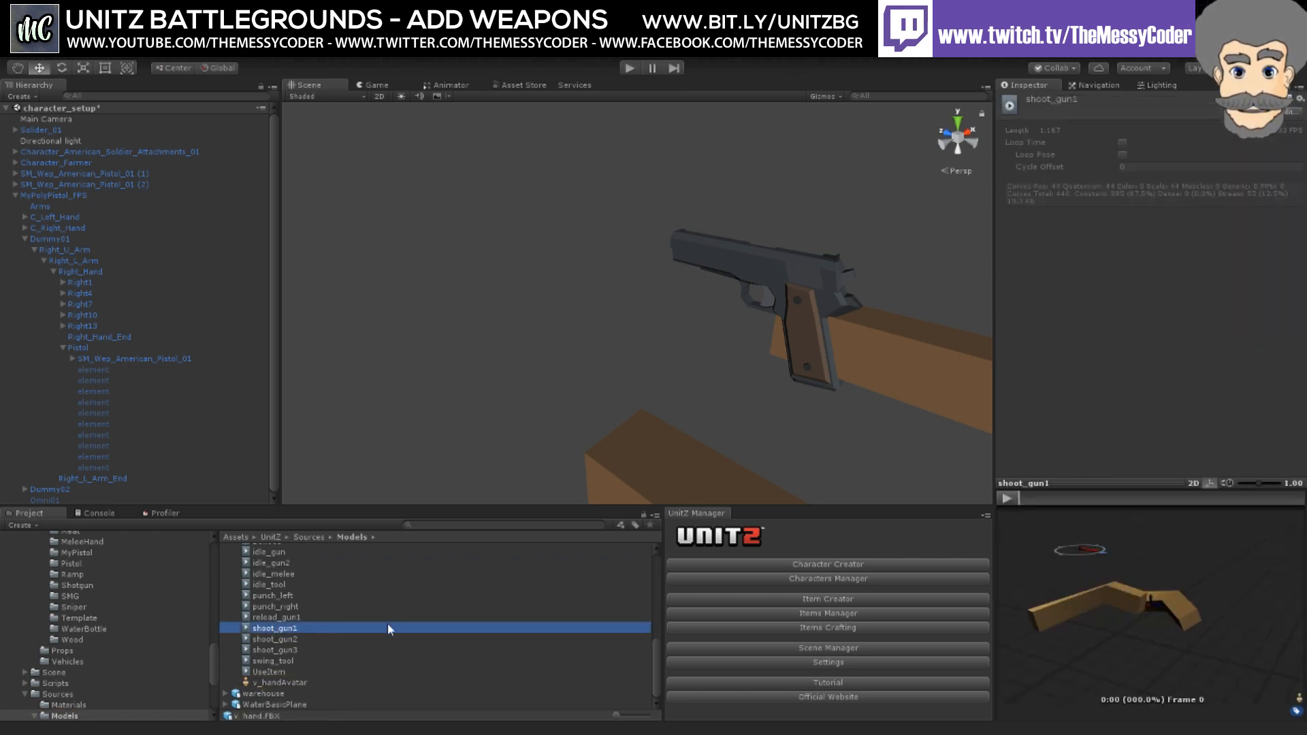
{"action": "left_click_drag", "start_coordinate": [53, 196], "coordinate": [1145, 597]}
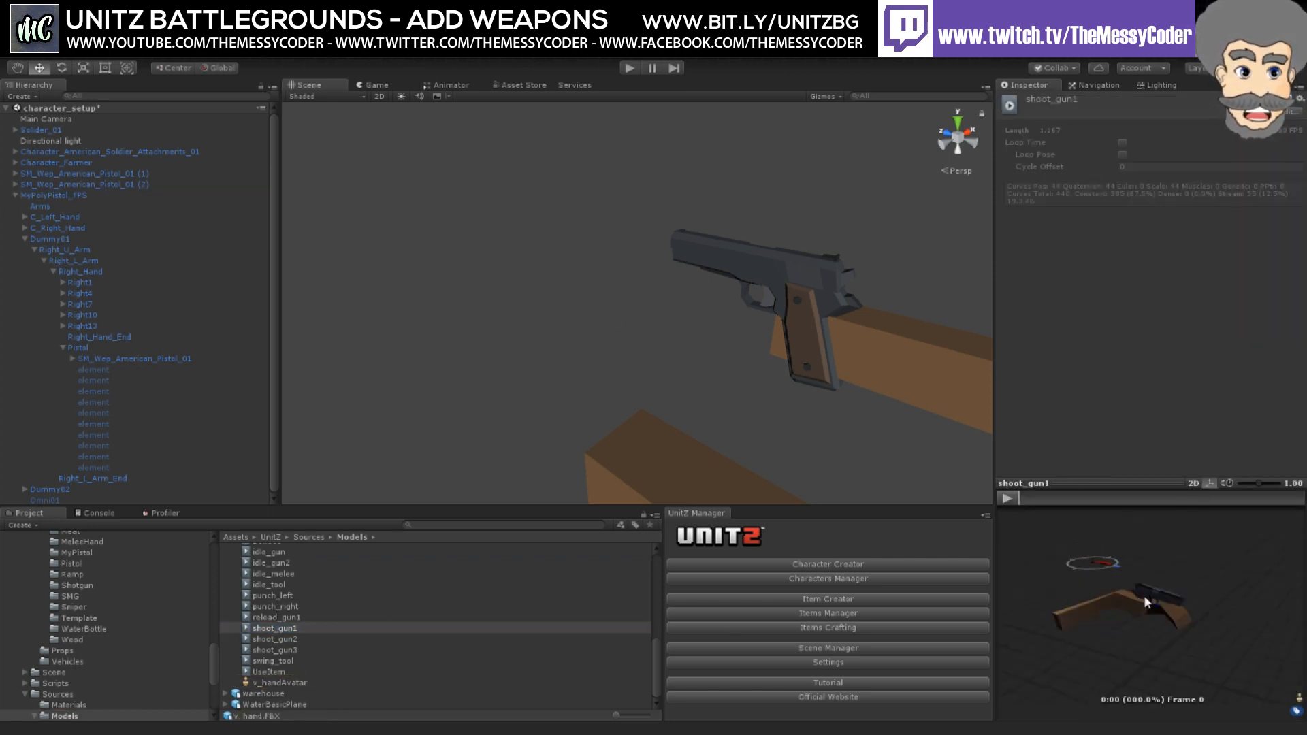
{"action": "left_click", "coordinate": [1008, 499]}
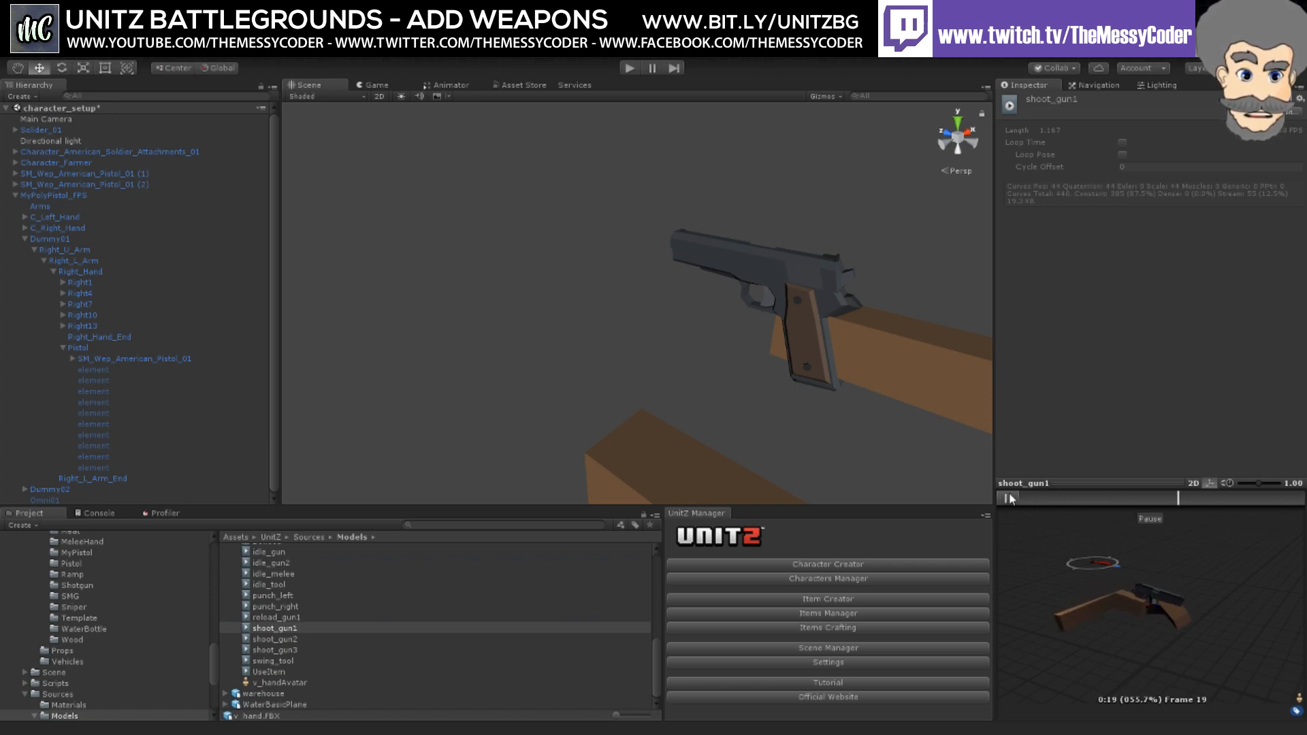
{"action": "left_click", "coordinate": [1008, 499]}
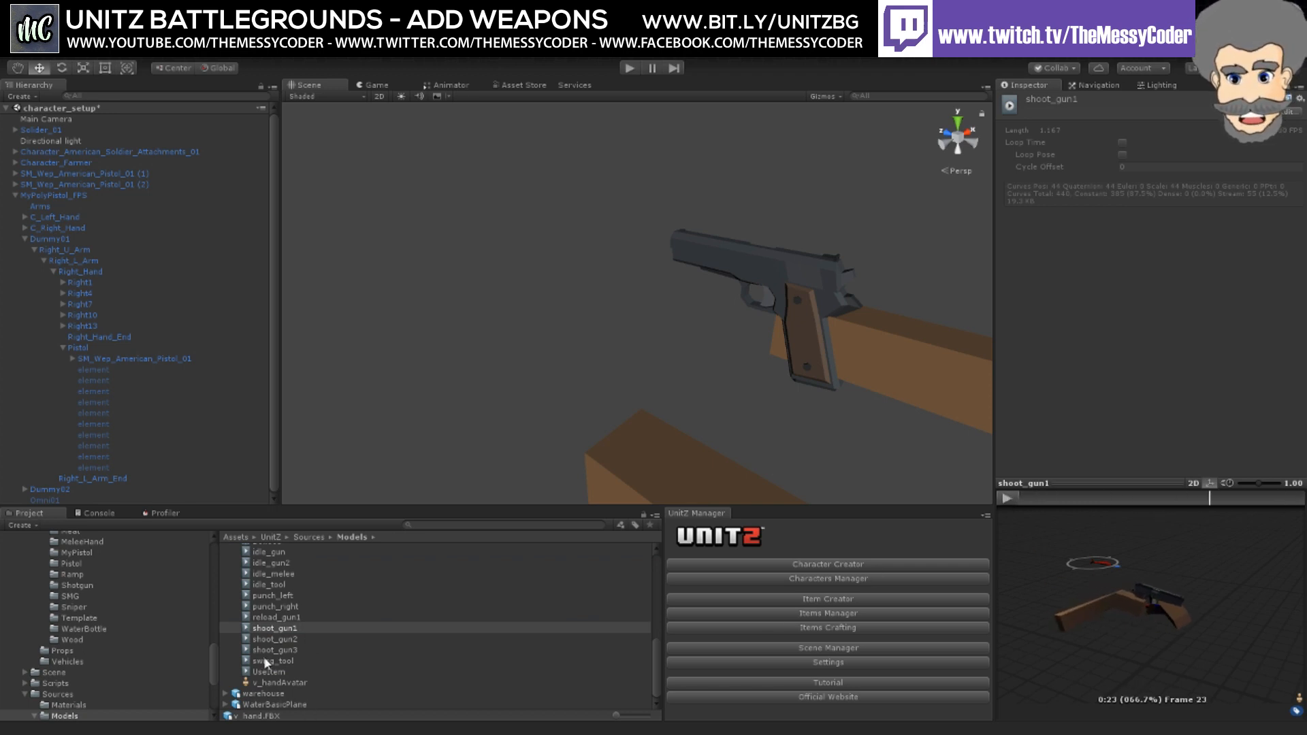
Step: Preview the reload_gun1 animation clip on the MyPolyPistol_FPS model
{"action": "left_click", "coordinate": [270, 617]}
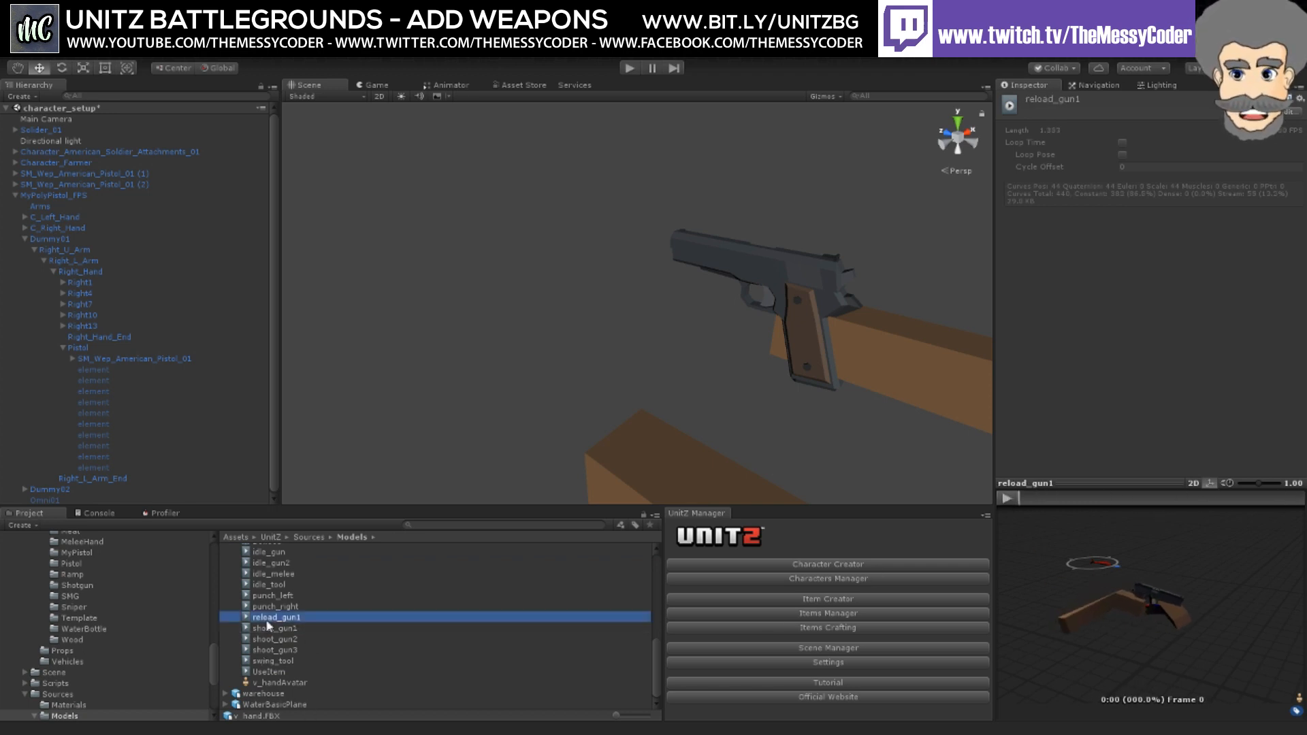
{"action": "left_click", "coordinate": [1008, 498]}
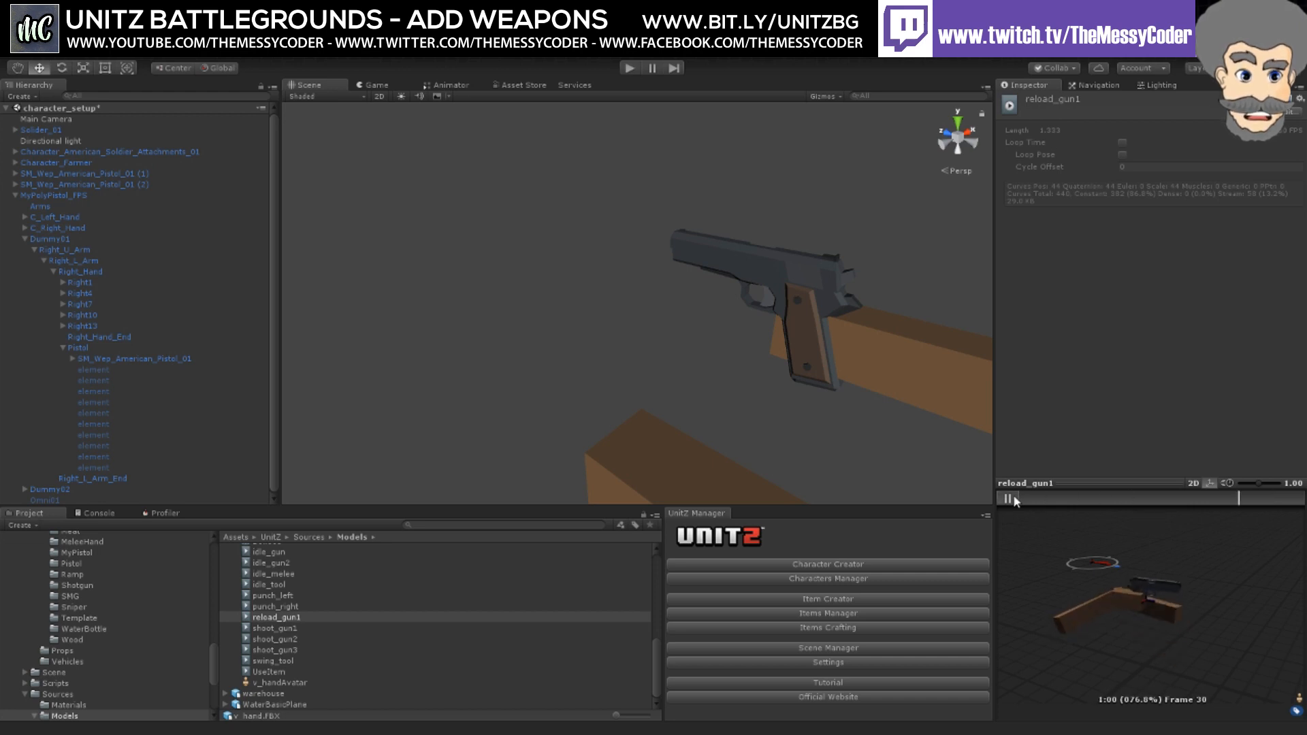
{"action": "left_click", "coordinate": [1011, 499]}
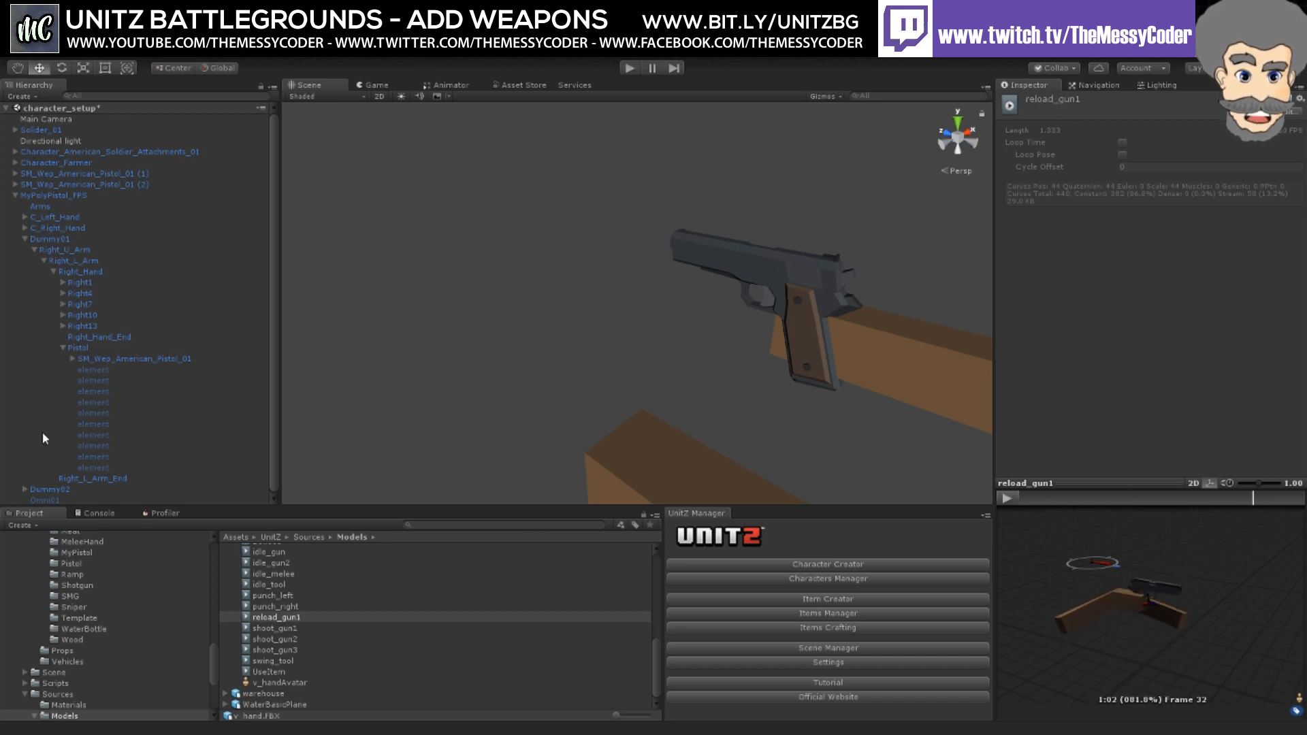
Step: Try moving the American pistol's magazine and slide parts separately, undoing each move
{"action": "left_click", "coordinate": [72, 359]}
{"action": "left_click", "coordinate": [133, 370]}
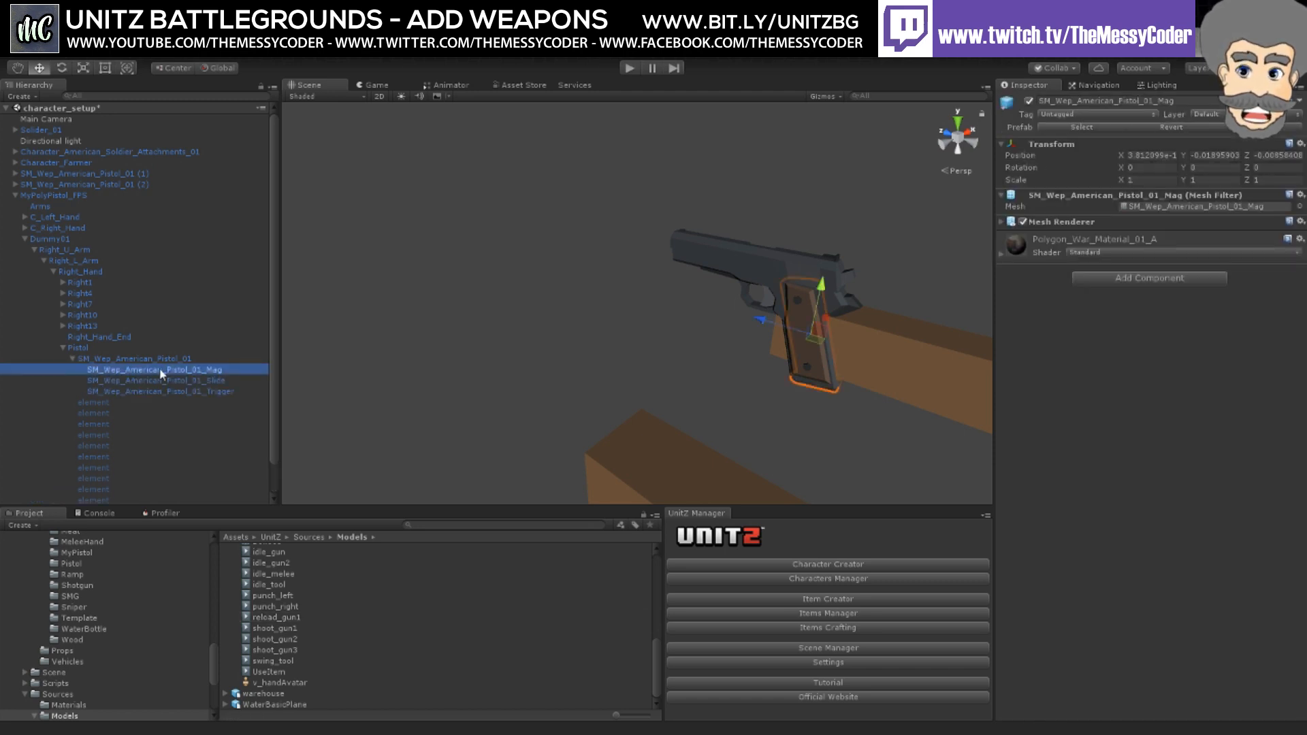
{"action": "mouse_move", "coordinate": [821, 290]}
{"action": "left_mouse_down"}
{"action": "mouse_move", "coordinate": [811, 335]}
{"action": "mouse_move", "coordinate": [824, 282]}
{"action": "left_mouse_up"}
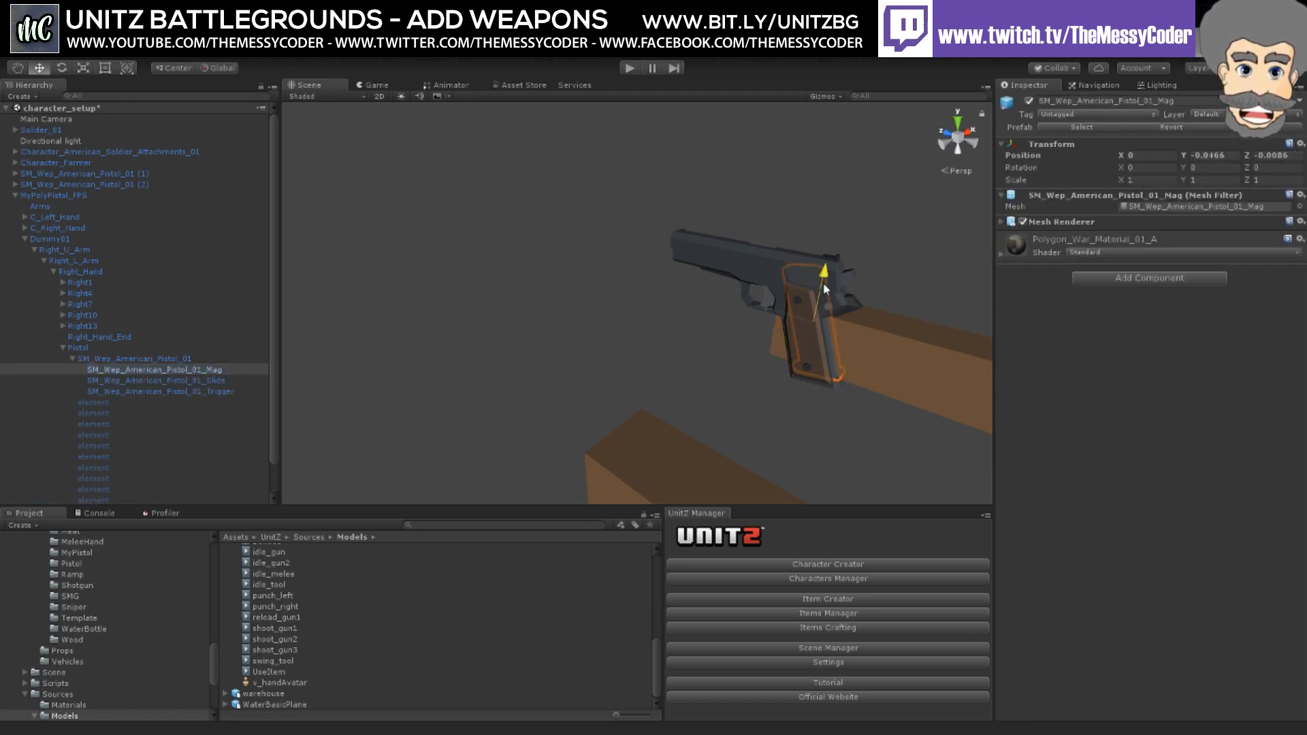
{"action": "key", "text": "ctrl+z"}
{"action": "left_click", "coordinate": [208, 381]}
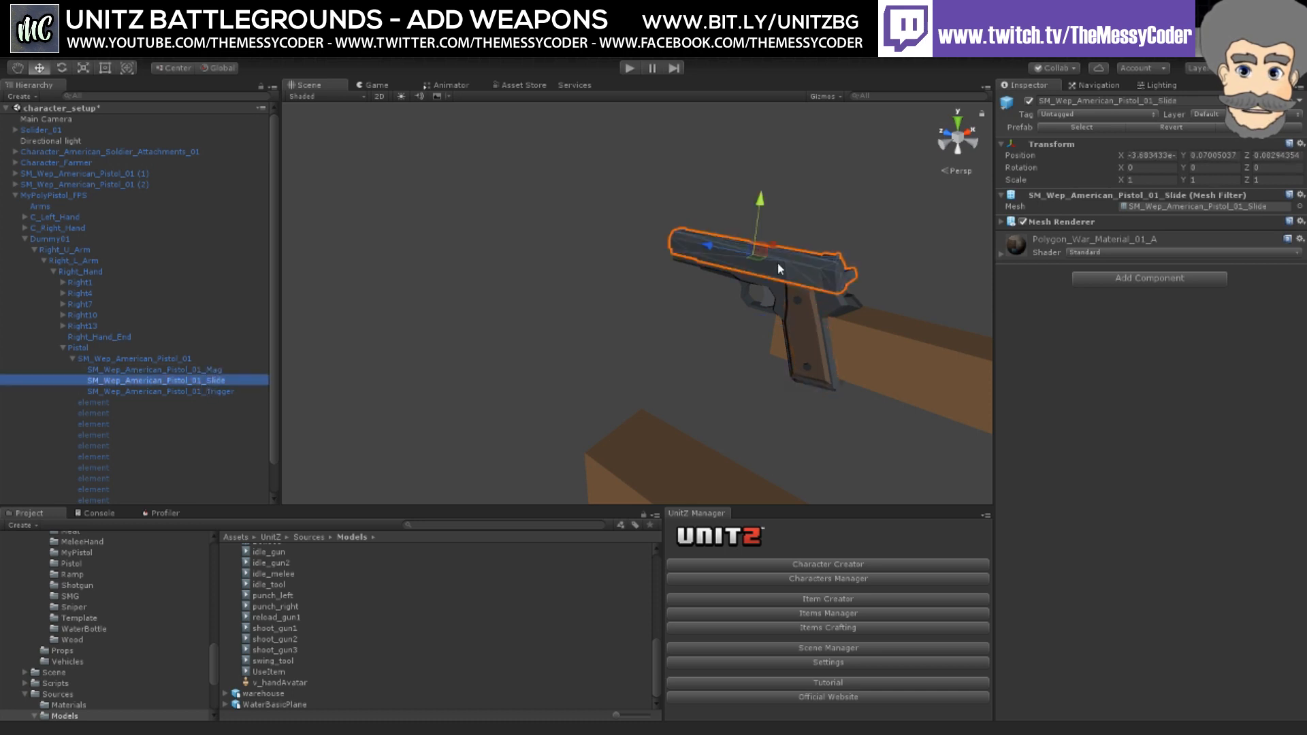
{"action": "left_click_drag", "start_coordinate": [697, 249], "coordinate": [686, 247]}
Step: Try rotating the pistol's trigger part around its own pivot, and undo the rotation
{"action": "left_click", "coordinate": [190, 391]}
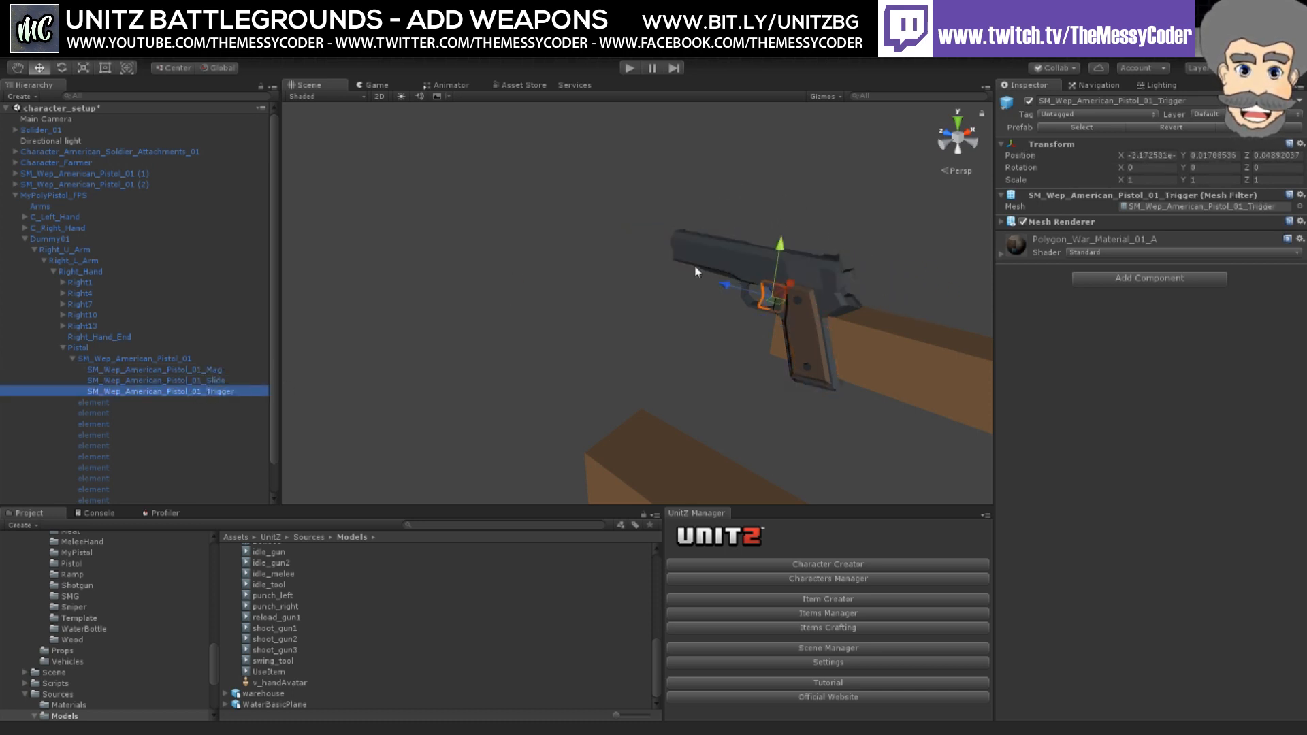
{"action": "left_click", "coordinate": [154, 68]}
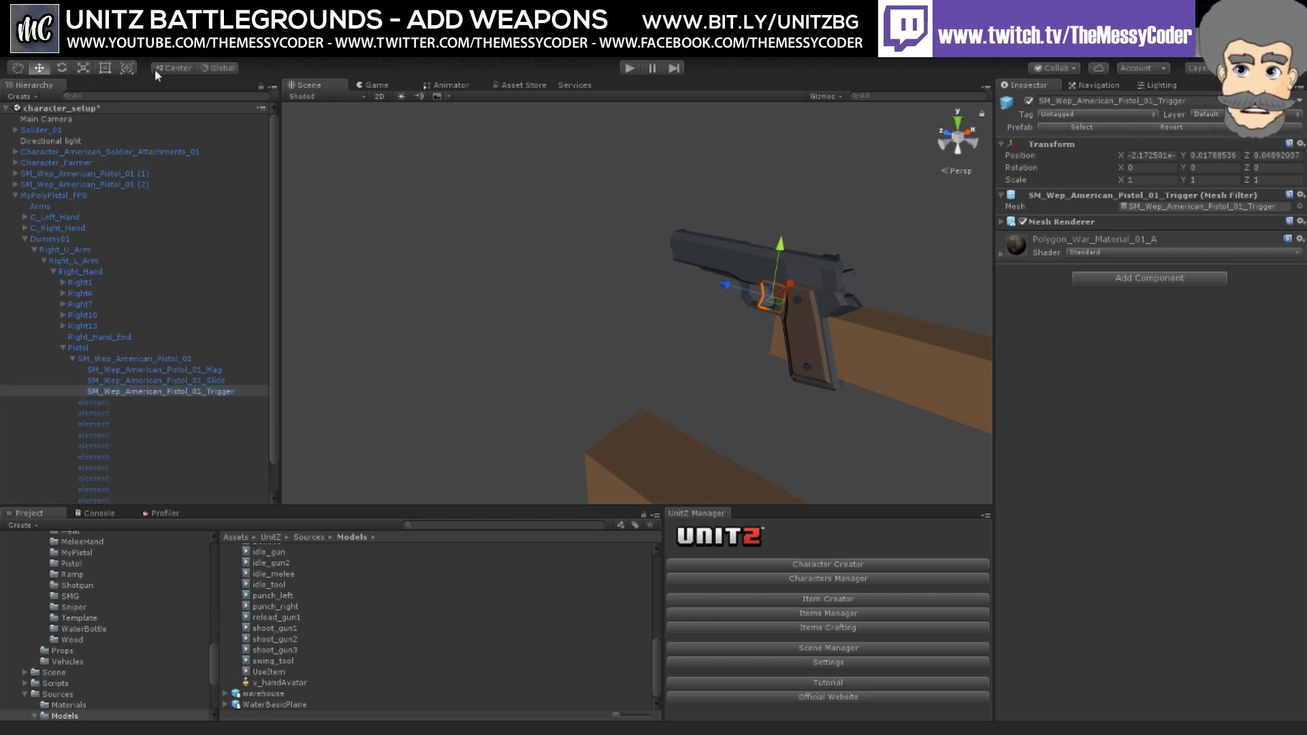
{"action": "key", "text": "e"}
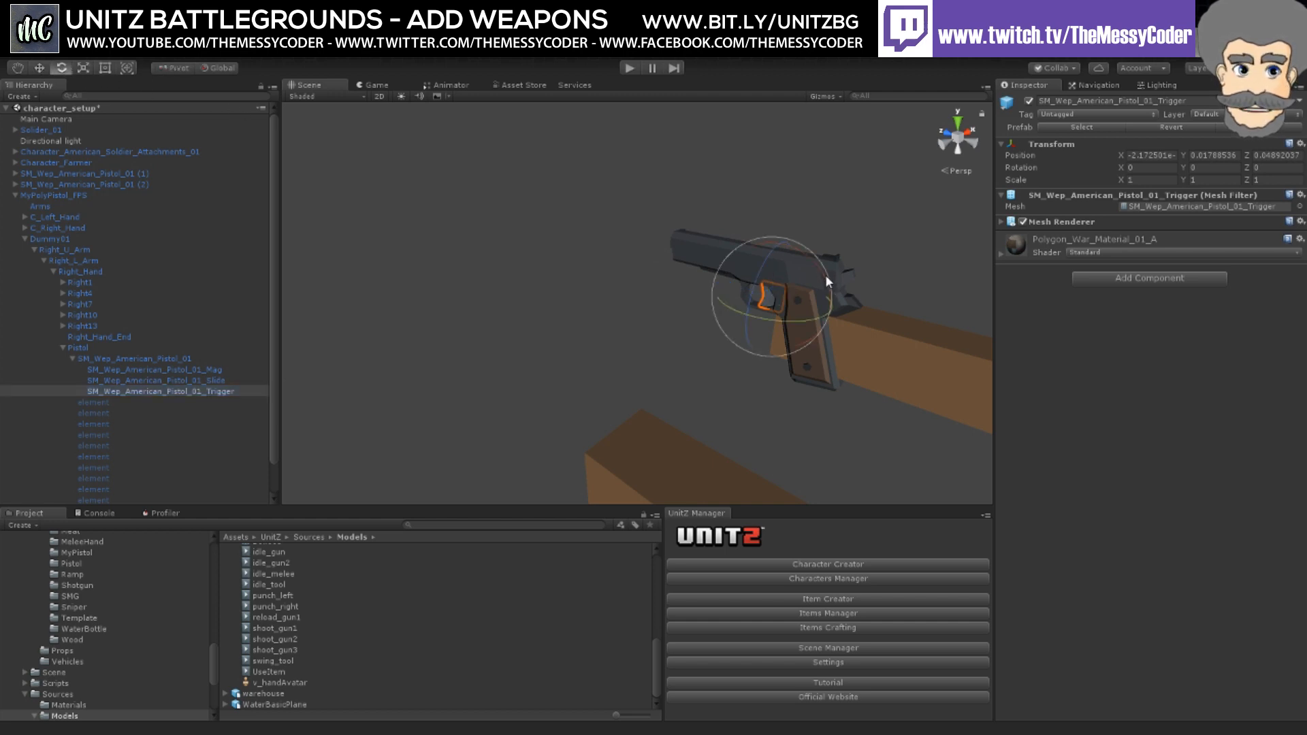
{"action": "left_click_drag", "start_coordinate": [826, 275], "coordinate": [781, 259]}
{"action": "key", "text": "ctrl+z"}
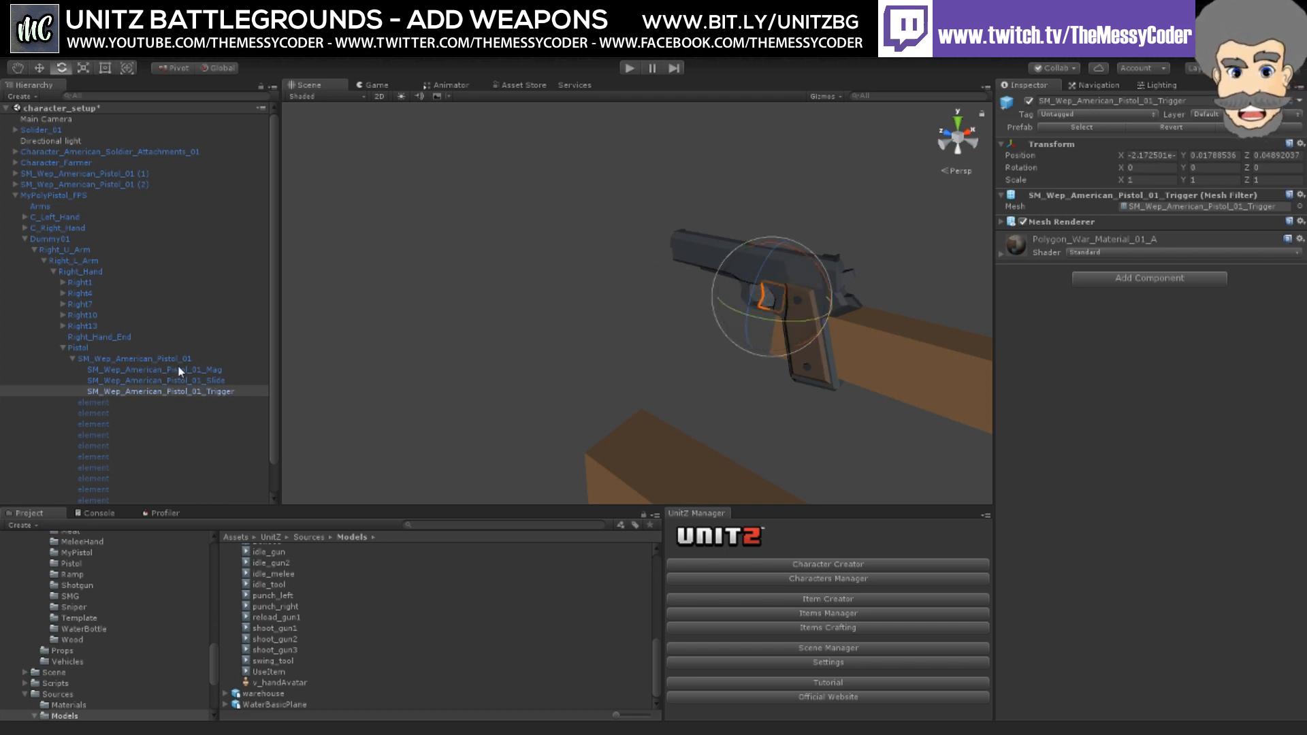
Step: Collapse the Pistol parts in the hierarchy and add the MyPistol_Equip prefab from the MyPistol folder to the scene
{"action": "left_click", "coordinate": [106, 350]}
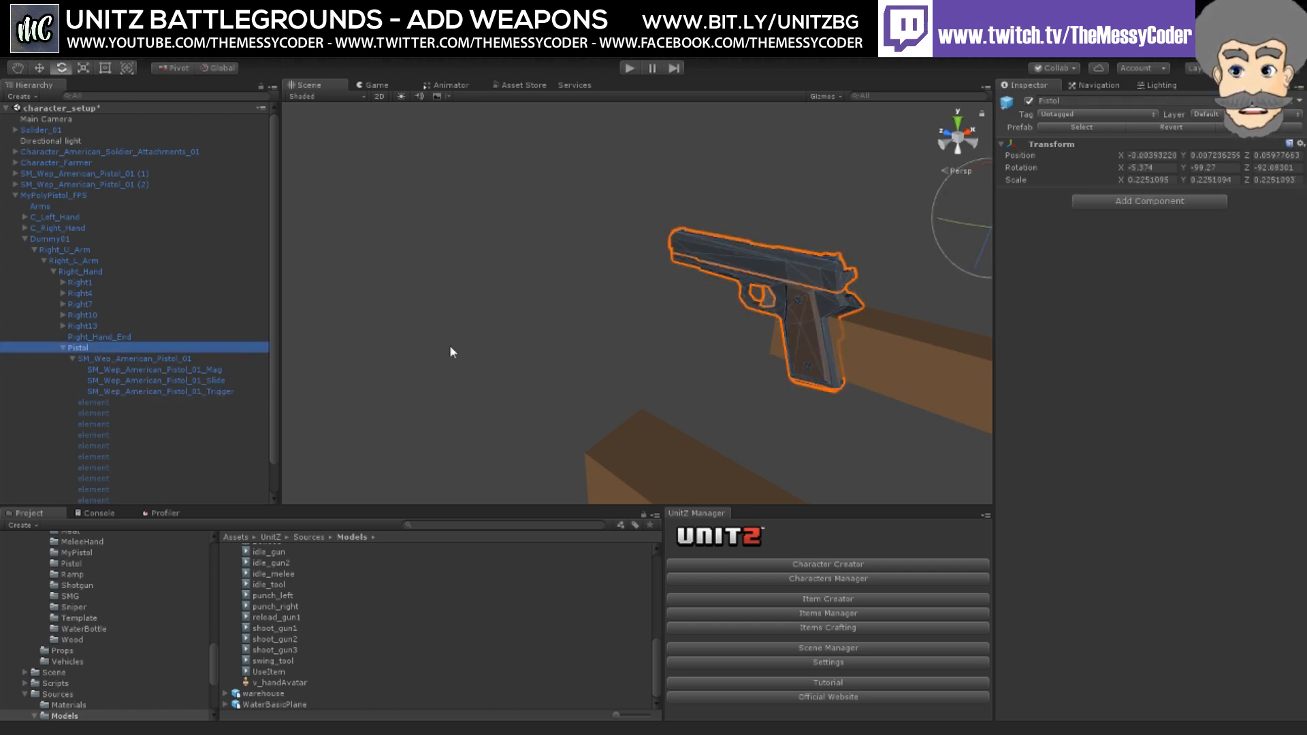
{"action": "left_click", "coordinate": [63, 348]}
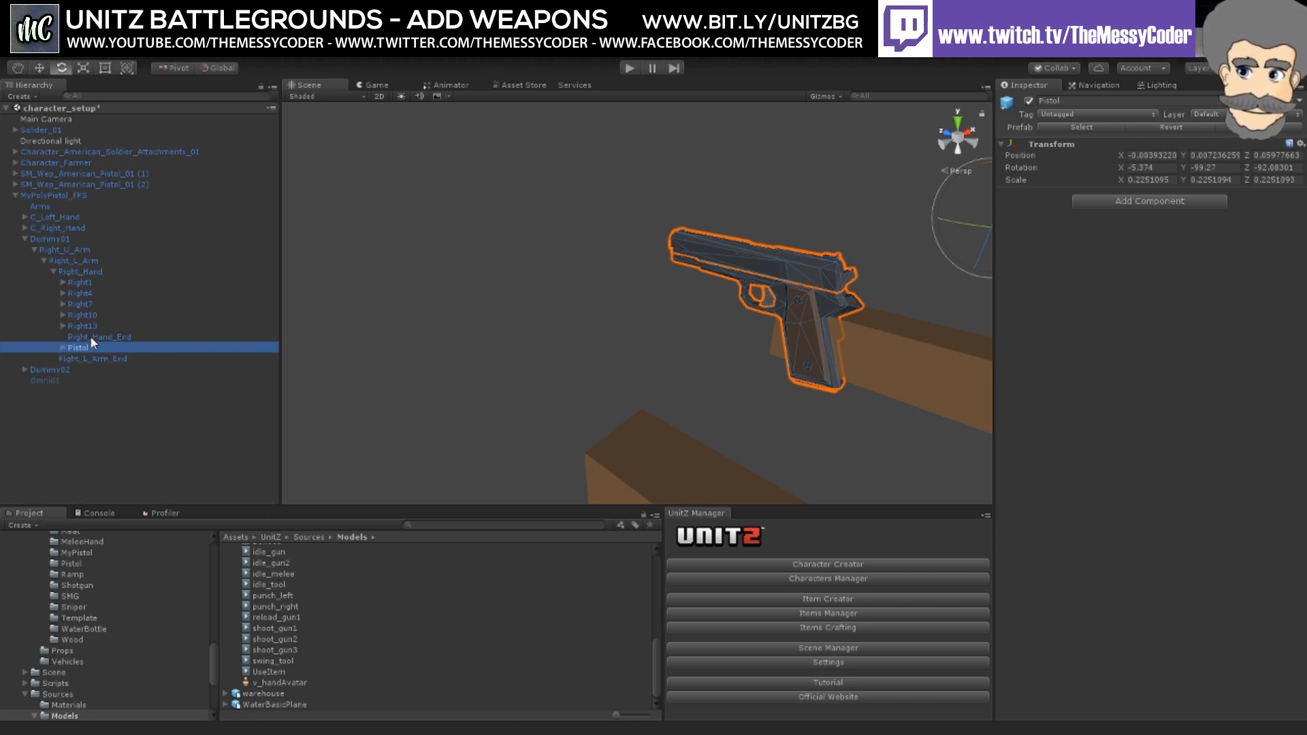
{"action": "left_click", "coordinate": [51, 196]}
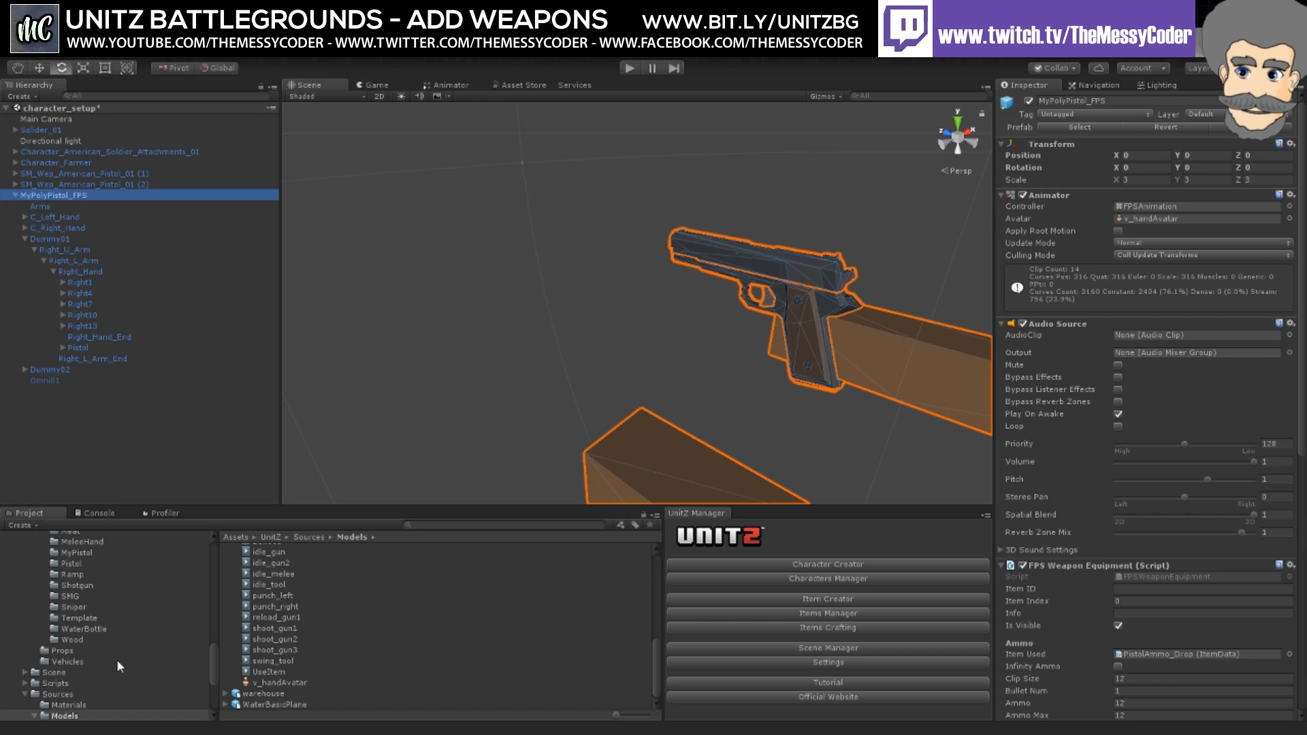
{"action": "scroll", "coordinate": [109, 654], "scroll_direction": "up", "scroll_amount": 10}
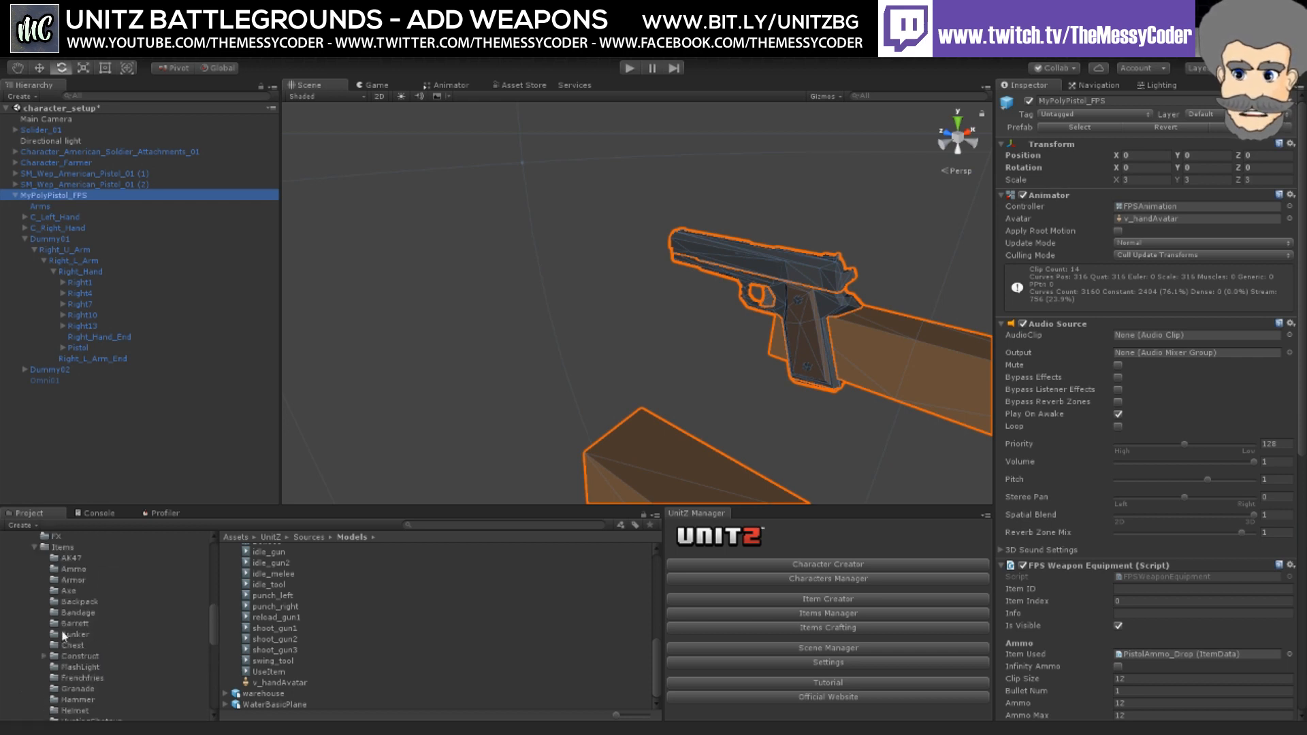
{"action": "scroll", "coordinate": [67, 647], "scroll_direction": "down", "scroll_amount": 8}
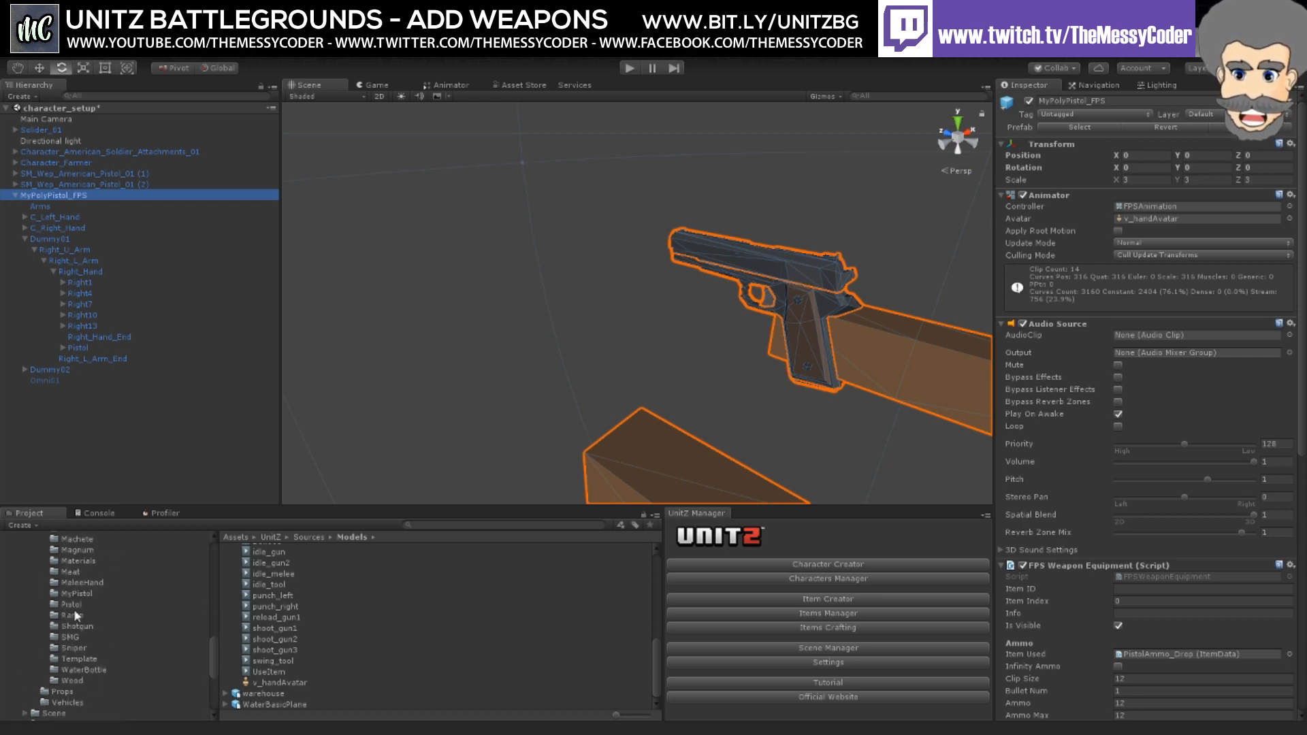
{"action": "left_click", "coordinate": [74, 594]}
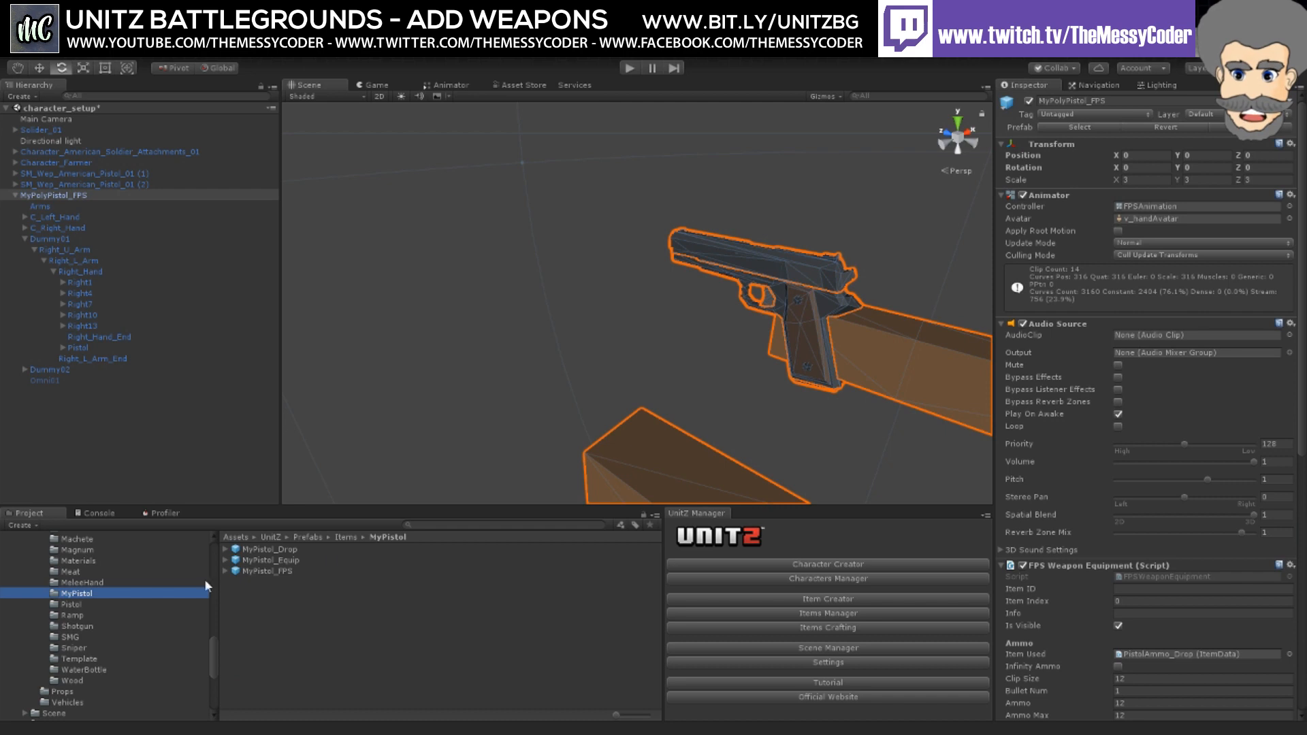
{"action": "left_click", "coordinate": [275, 561]}
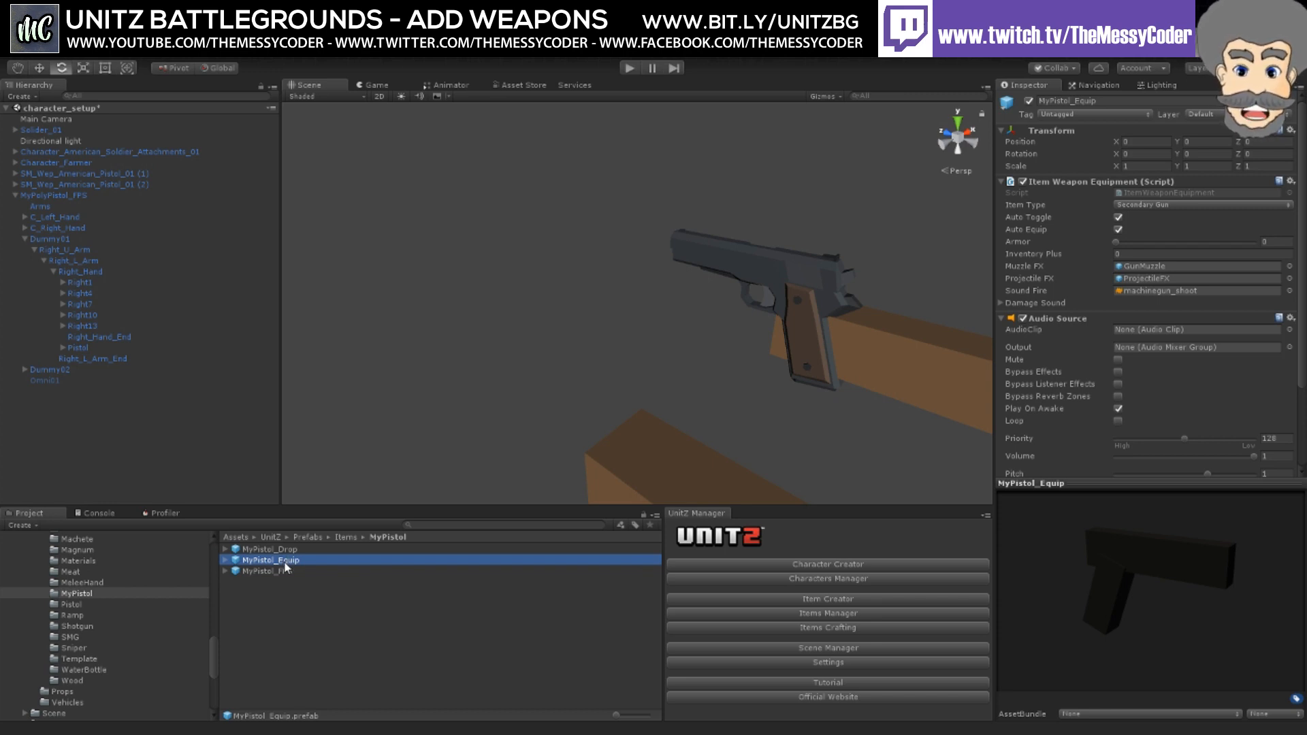
{"action": "left_click_drag", "start_coordinate": [286, 566], "coordinate": [162, 499]}
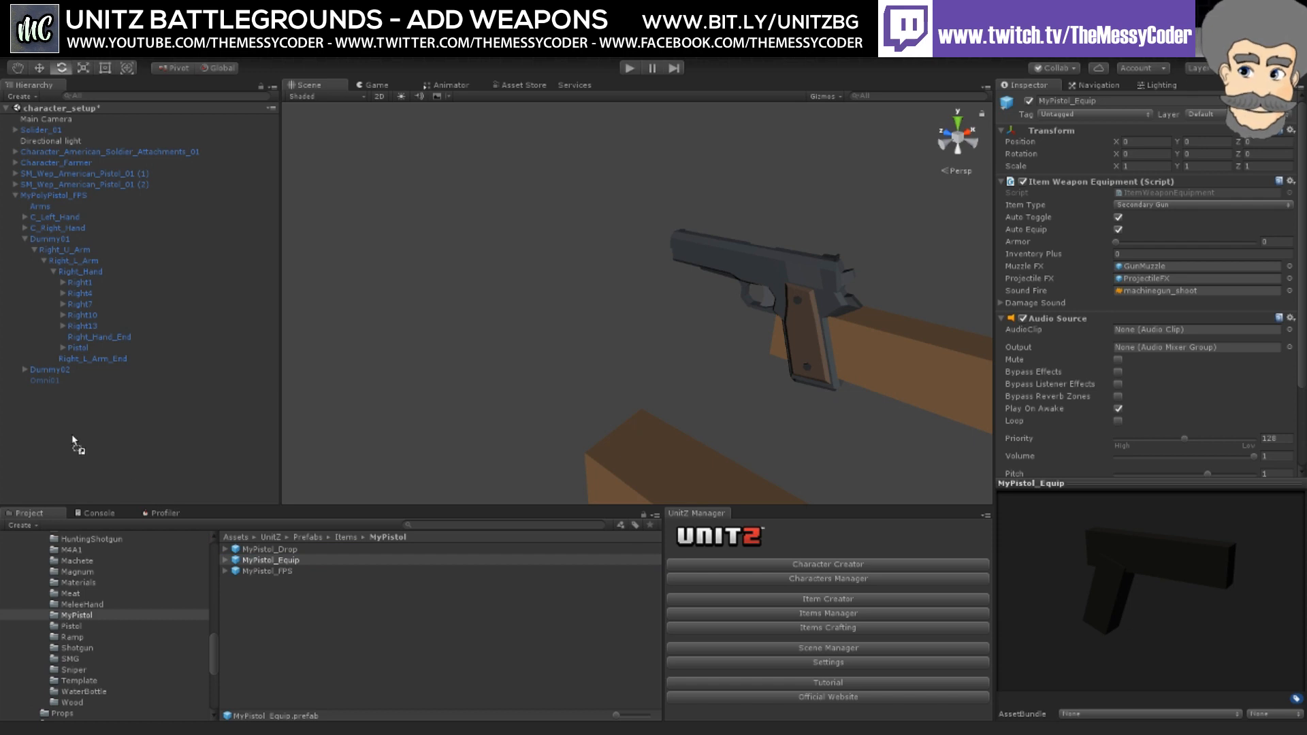
{"action": "left_click_drag", "start_coordinate": [73, 437], "coordinate": [74, 438]}
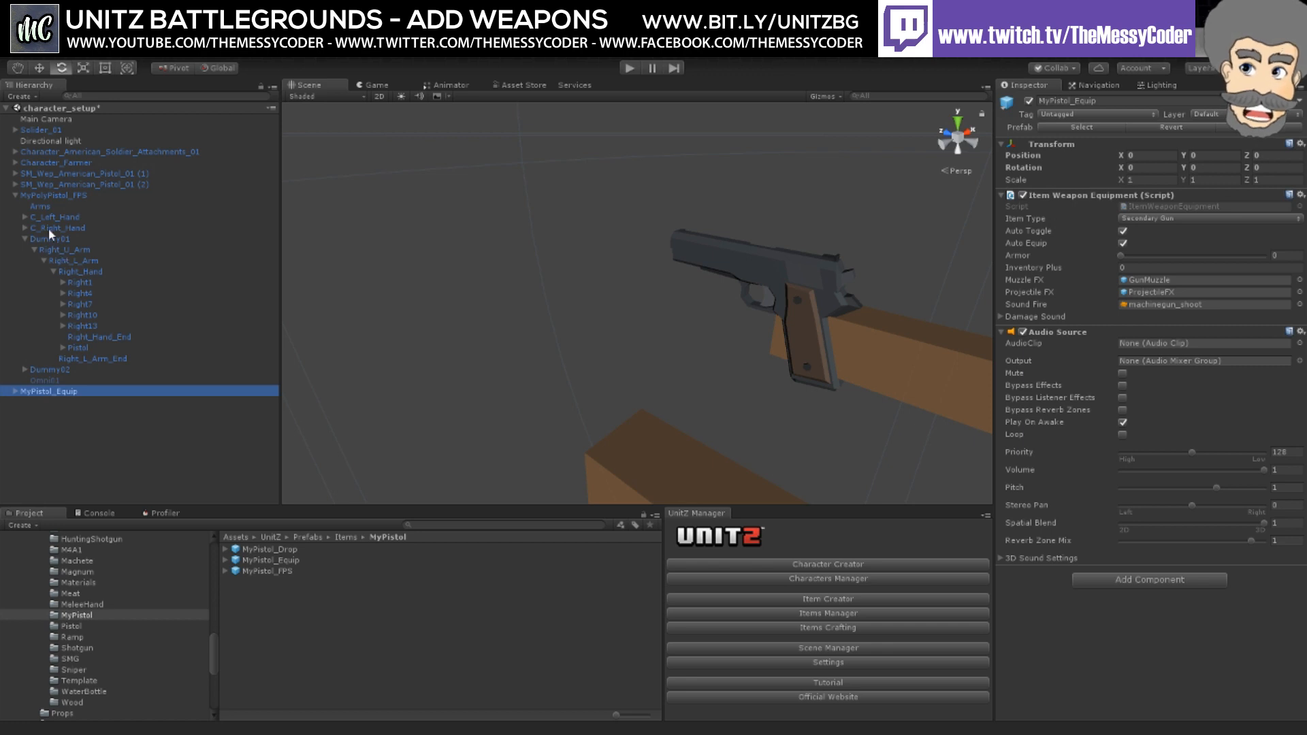
Step: Deactivate MyPolyPistol_FPS, Character_Farmer and SM_Wep_American_Pistol_01 (2) to isolate MyPistol_Equip and the remaining American pistol
{"action": "left_click", "coordinate": [15, 195]}
{"action": "left_click", "coordinate": [31, 197]}
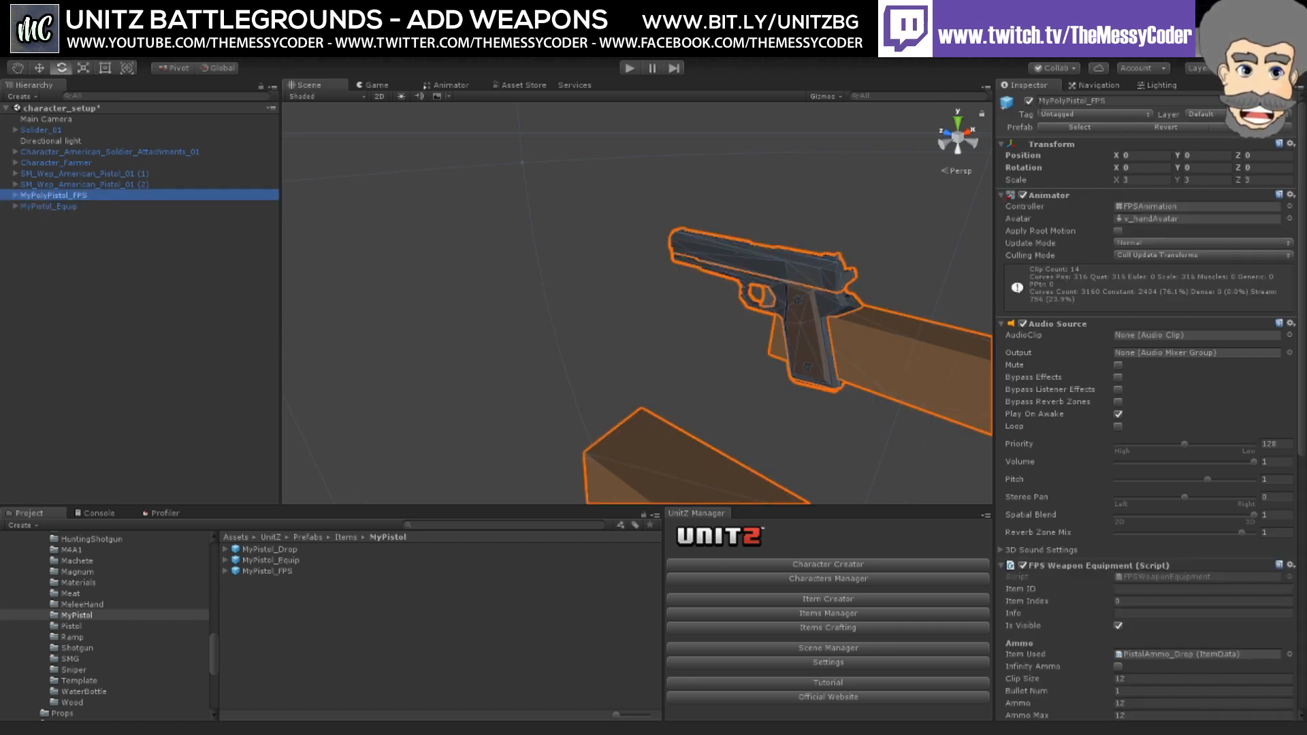
{"action": "left_click", "coordinate": [1028, 102]}
{"action": "double_click", "coordinate": [60, 207]}
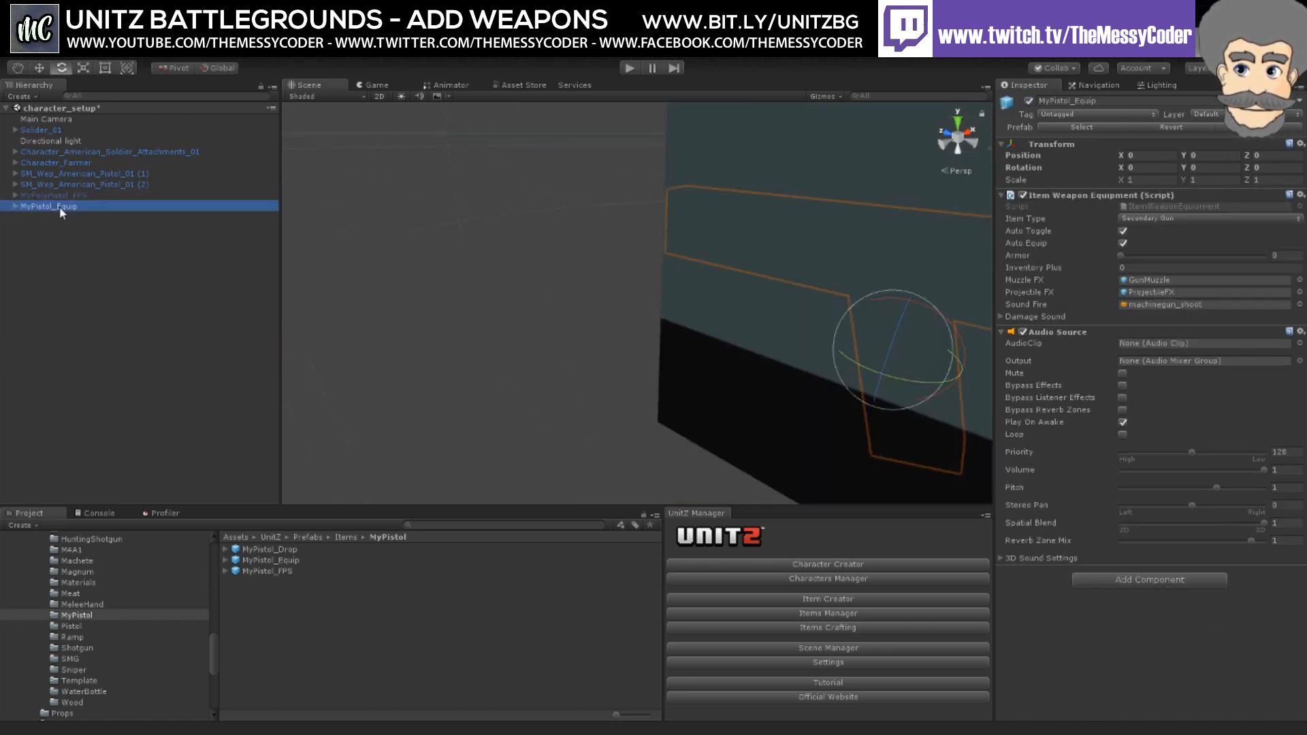
{"action": "left_click", "coordinate": [87, 162]}
{"action": "left_click", "coordinate": [1029, 101]}
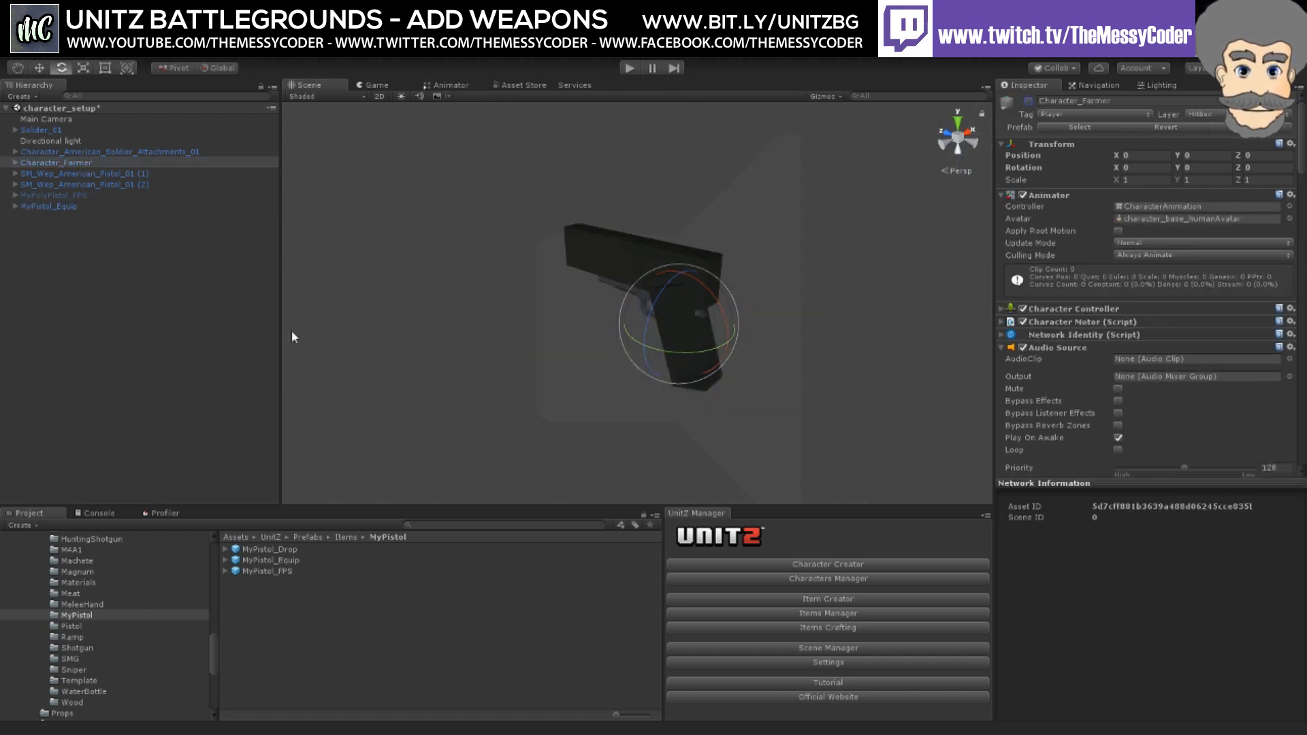
{"action": "left_click", "coordinate": [95, 182]}
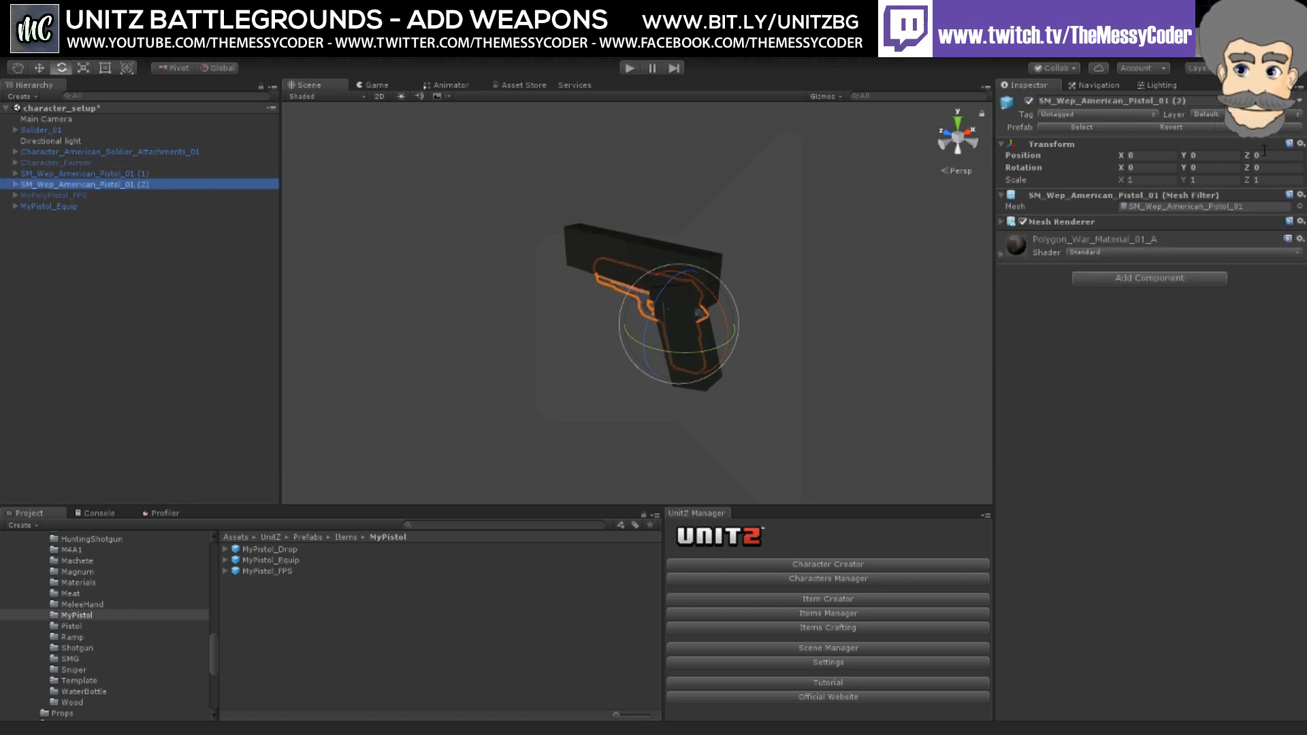
{"action": "left_click", "coordinate": [1029, 101]}
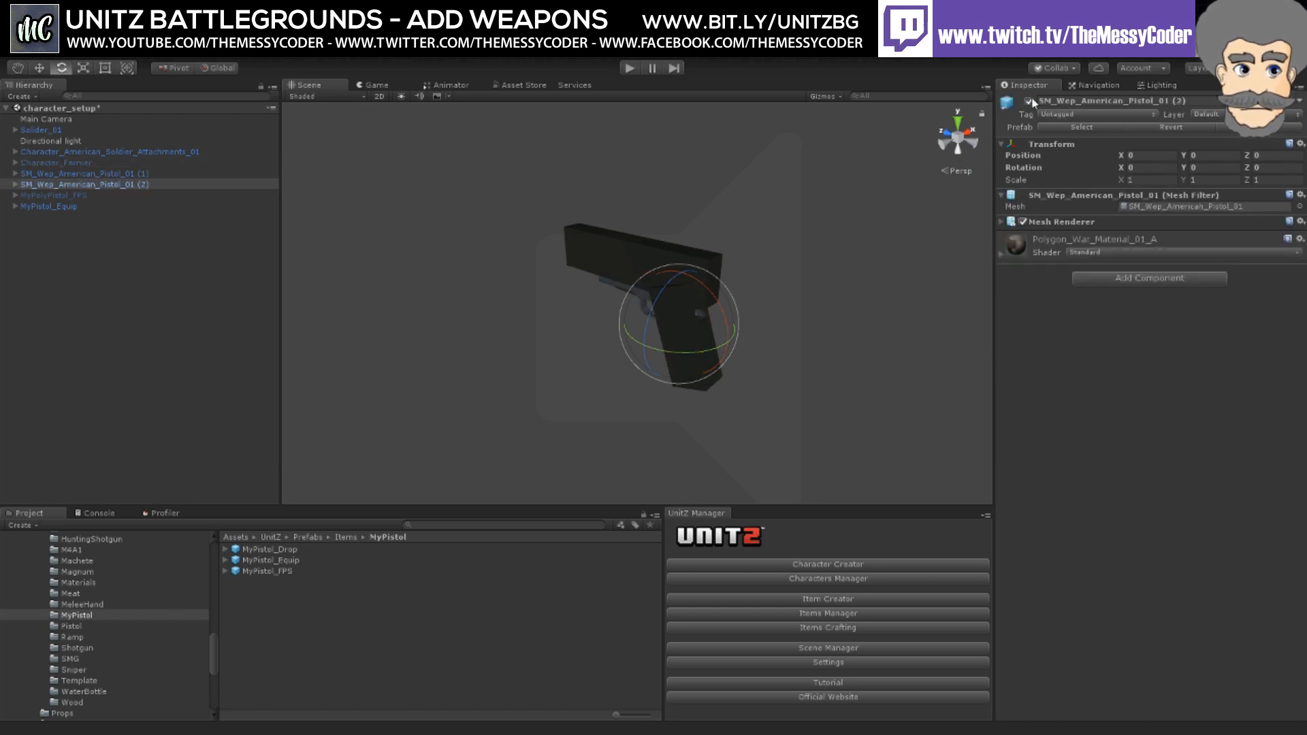
Step: Scale SM_Wep_American_Pistol_01 (1) to 1.35 on the X, Y and Z axes
{"action": "left_click", "coordinate": [92, 176]}
{"action": "left_click_drag", "start_coordinate": [487, 272], "coordinate": [605, 318], "text": "alt"}
{"action": "middle_click_drag", "start_coordinate": [605, 317], "coordinate": [684, 301]}
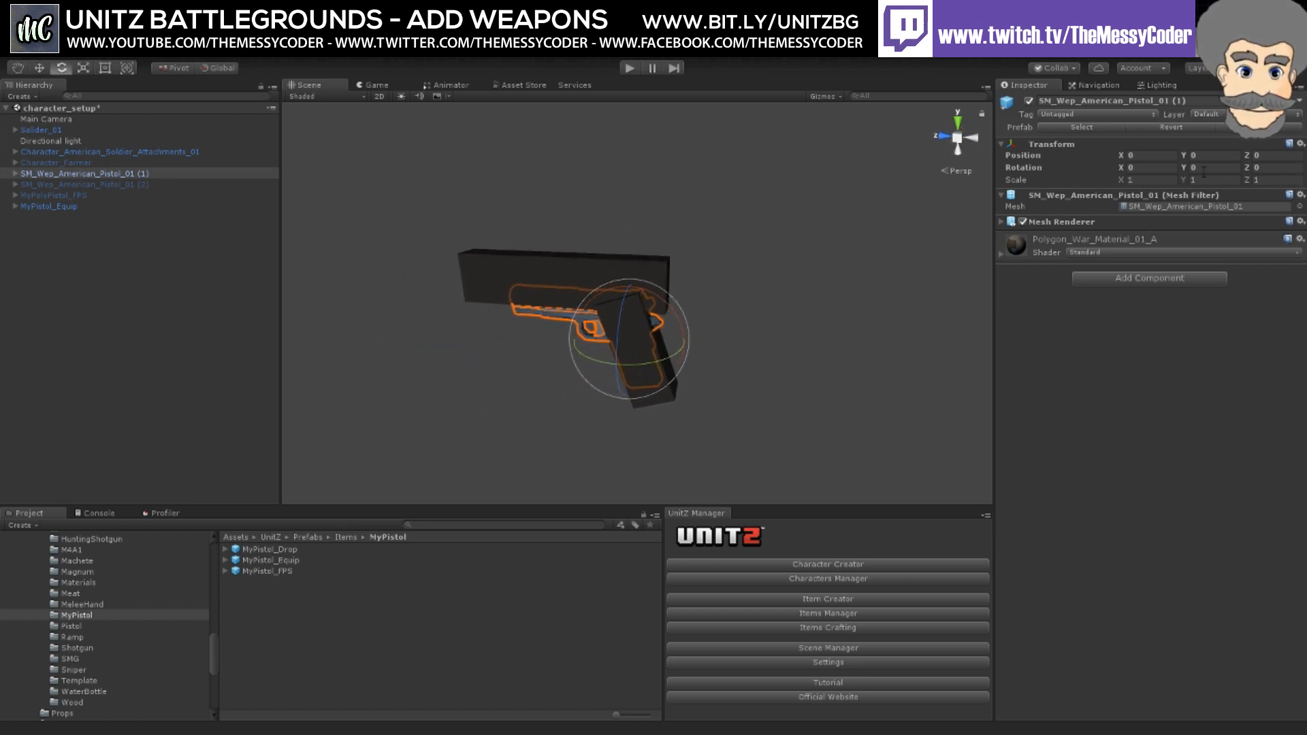
{"action": "left_click_drag", "start_coordinate": [1146, 180], "coordinate": [1098, 178]}
{"action": "type", "text": "1"}
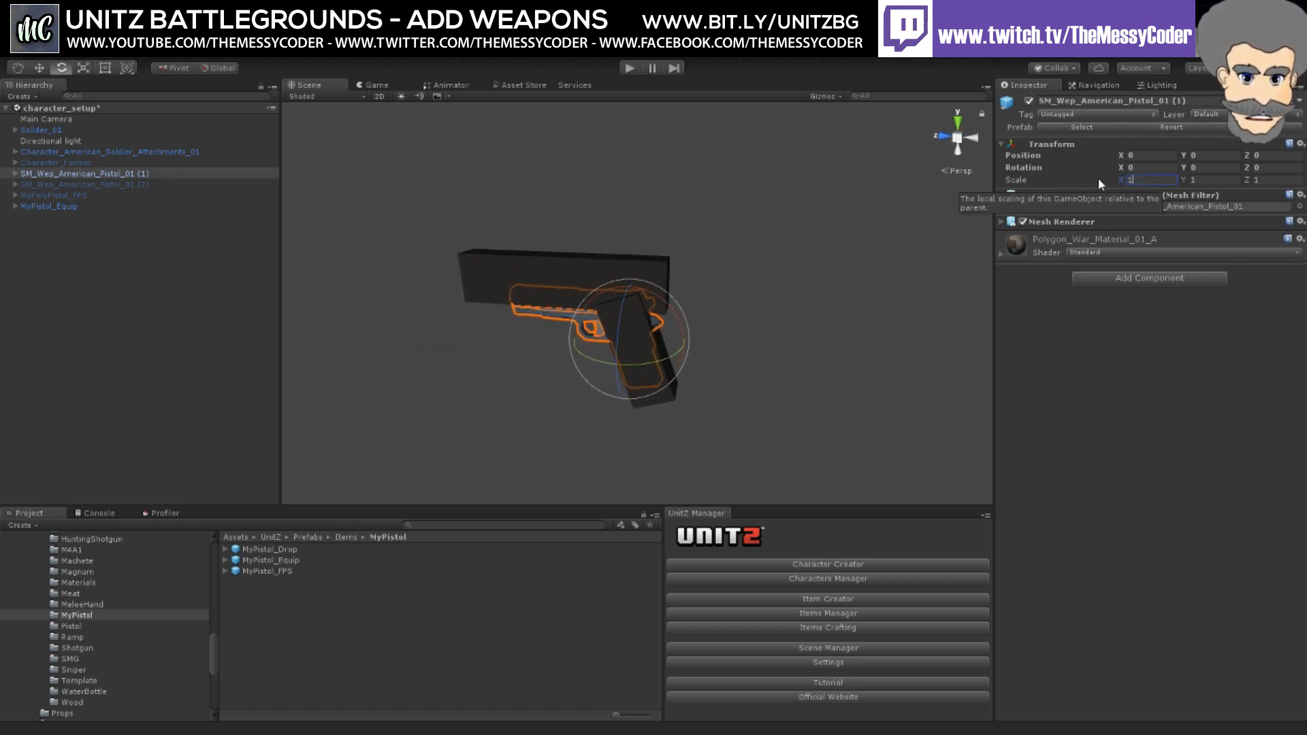
{"action": "type", "text": "1"}
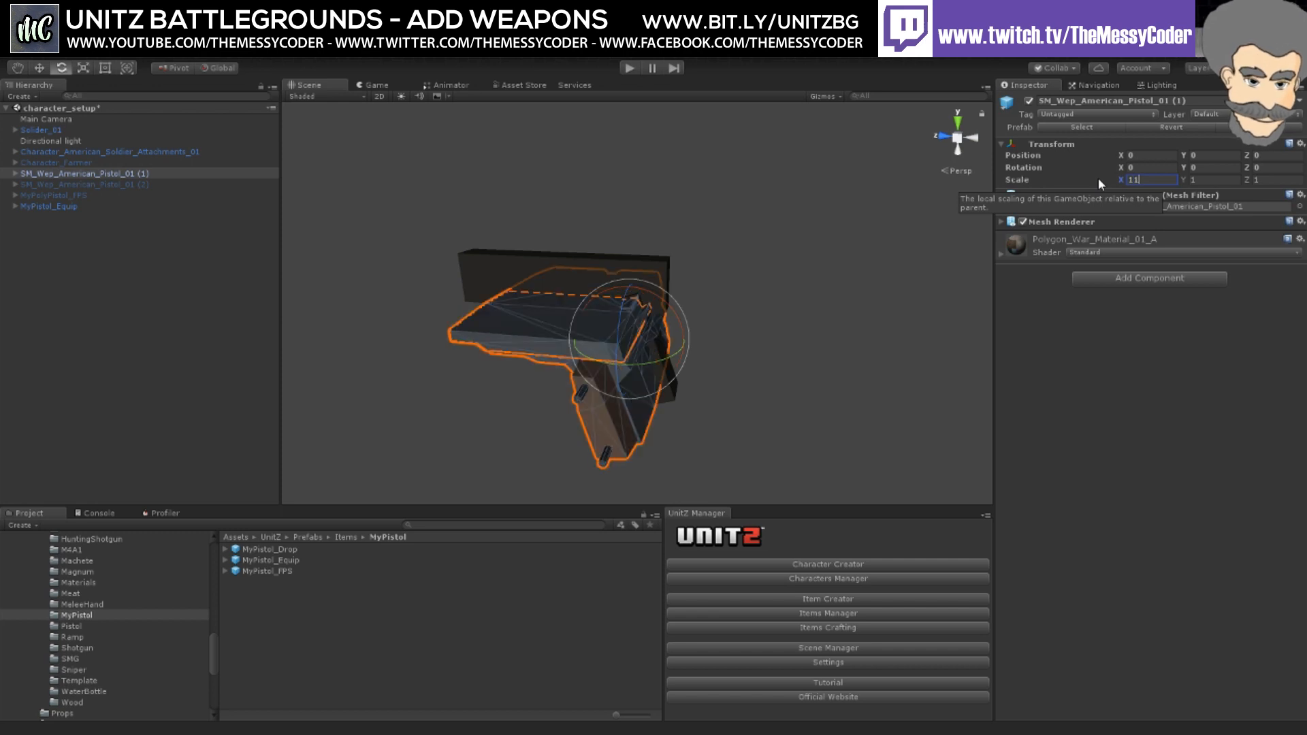
{"action": "type", "text": ".358"}
{"action": "key", "text": "Return"}
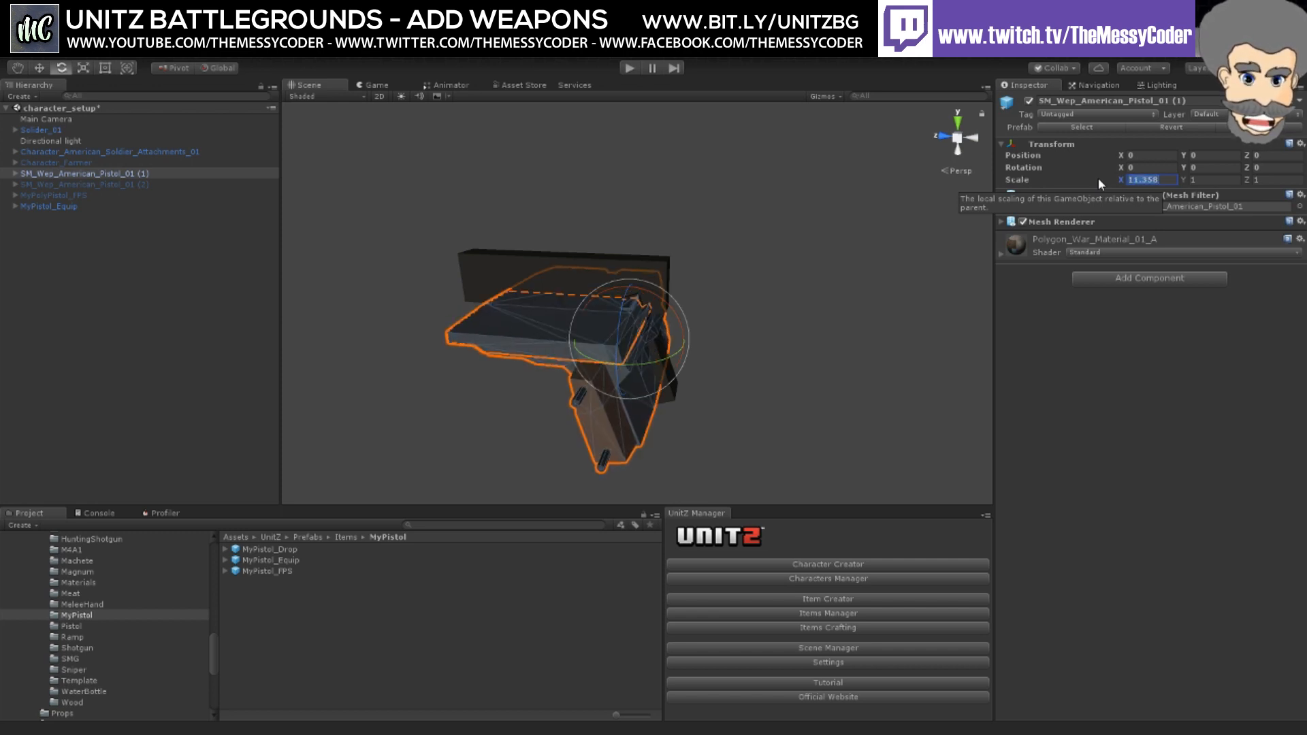
{"action": "type", "text": "1.35"}
{"action": "key", "text": "Tab"}
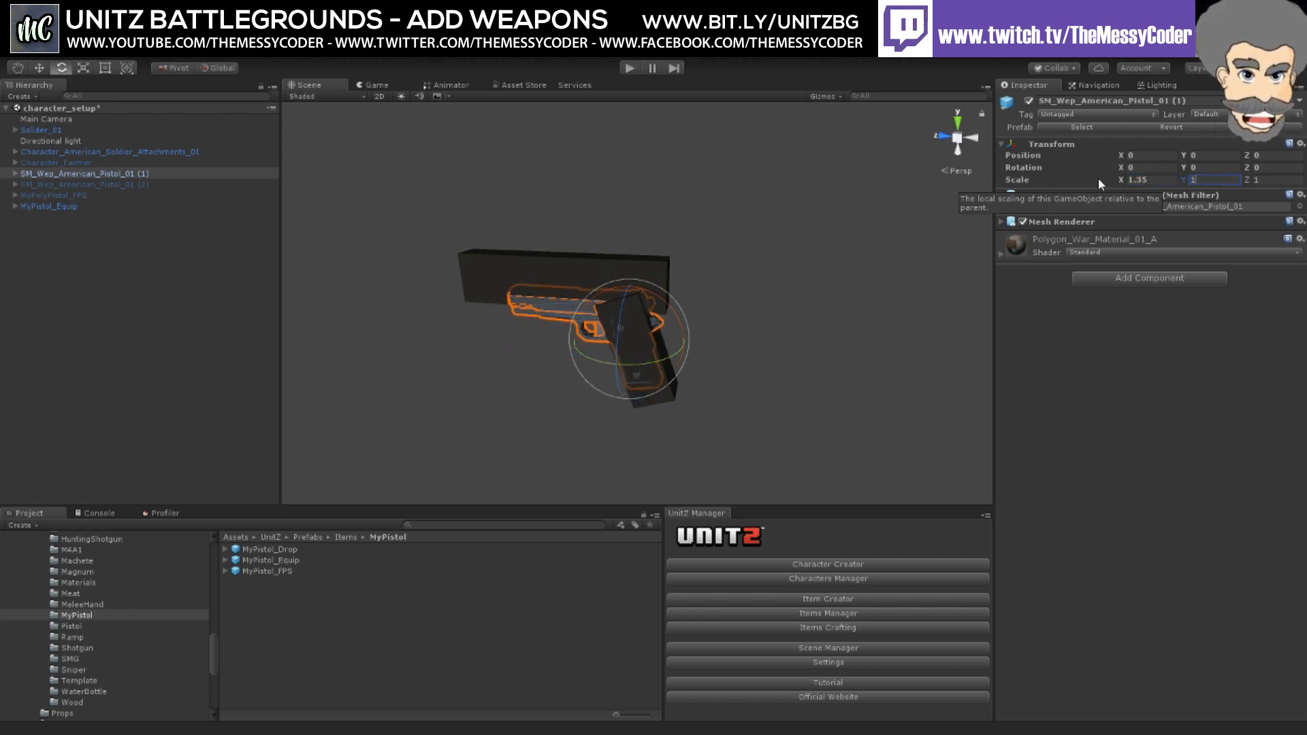
{"action": "type", "text": "1.35"}
{"action": "key", "text": "Tab"}
{"action": "type", "text": "1.35"}
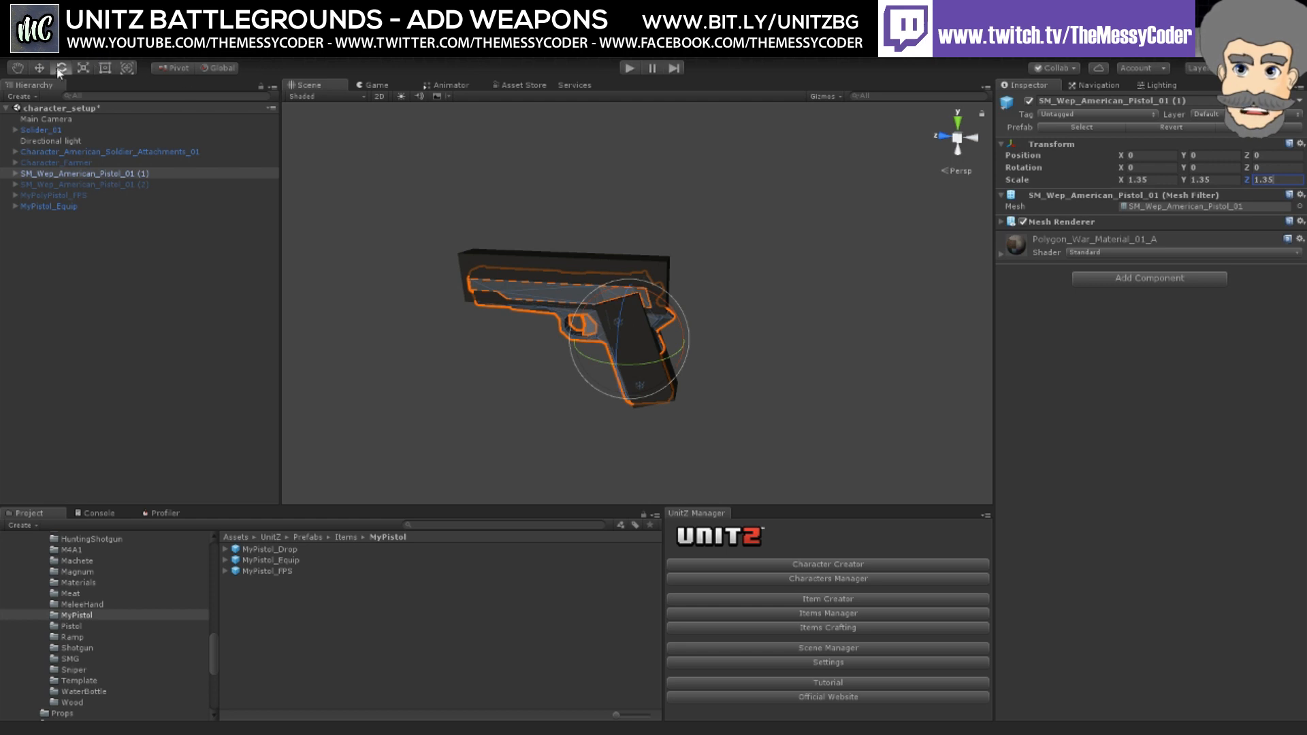
{"action": "left_click", "coordinate": [39, 67]}
{"action": "mouse_move", "coordinate": [621, 297]}
{"action": "left_mouse_down"}
{"action": "mouse_move", "coordinate": [619, 266]}
{"action": "mouse_move", "coordinate": [620, 295]}
{"action": "left_mouse_up"}
Step: Create an empty object named MyPolyPistol_Equip in the scene and reset its transform
{"action": "right_click", "coordinate": [63, 245]}
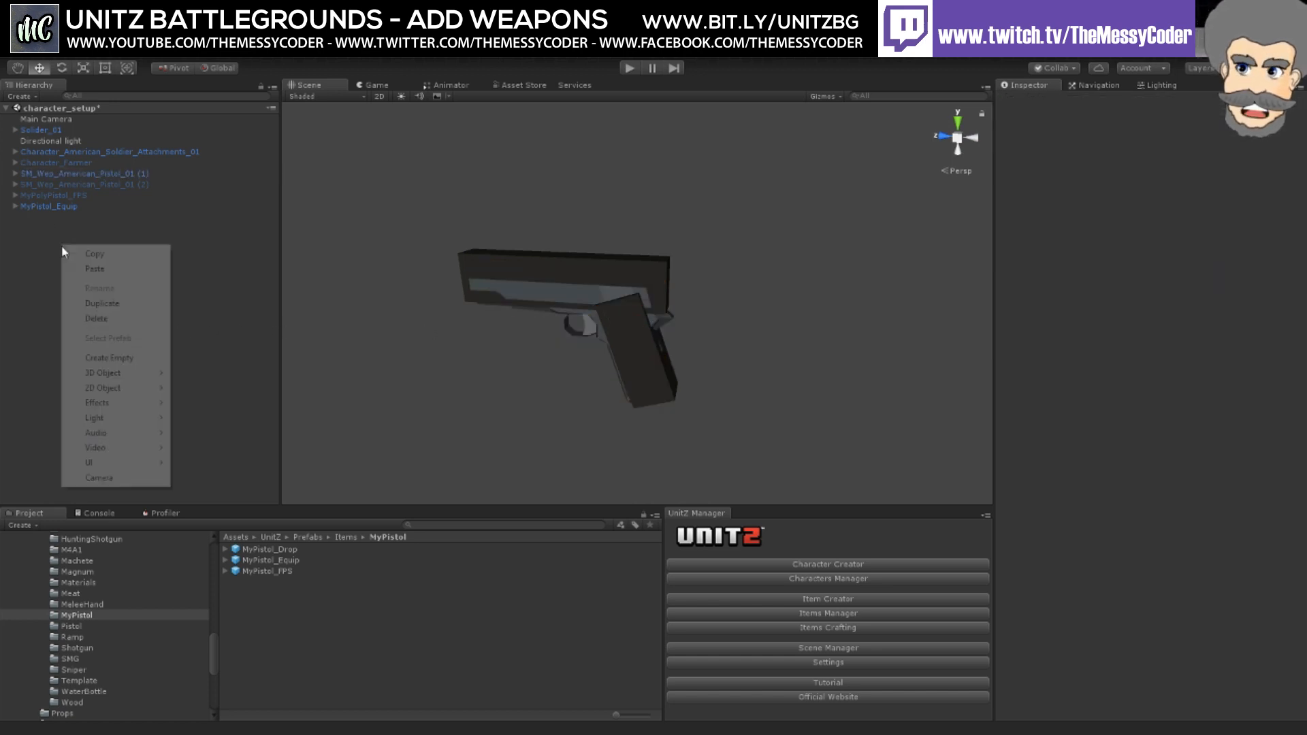
{"action": "left_click", "coordinate": [137, 357]}
{"action": "left_click", "coordinate": [48, 215]}
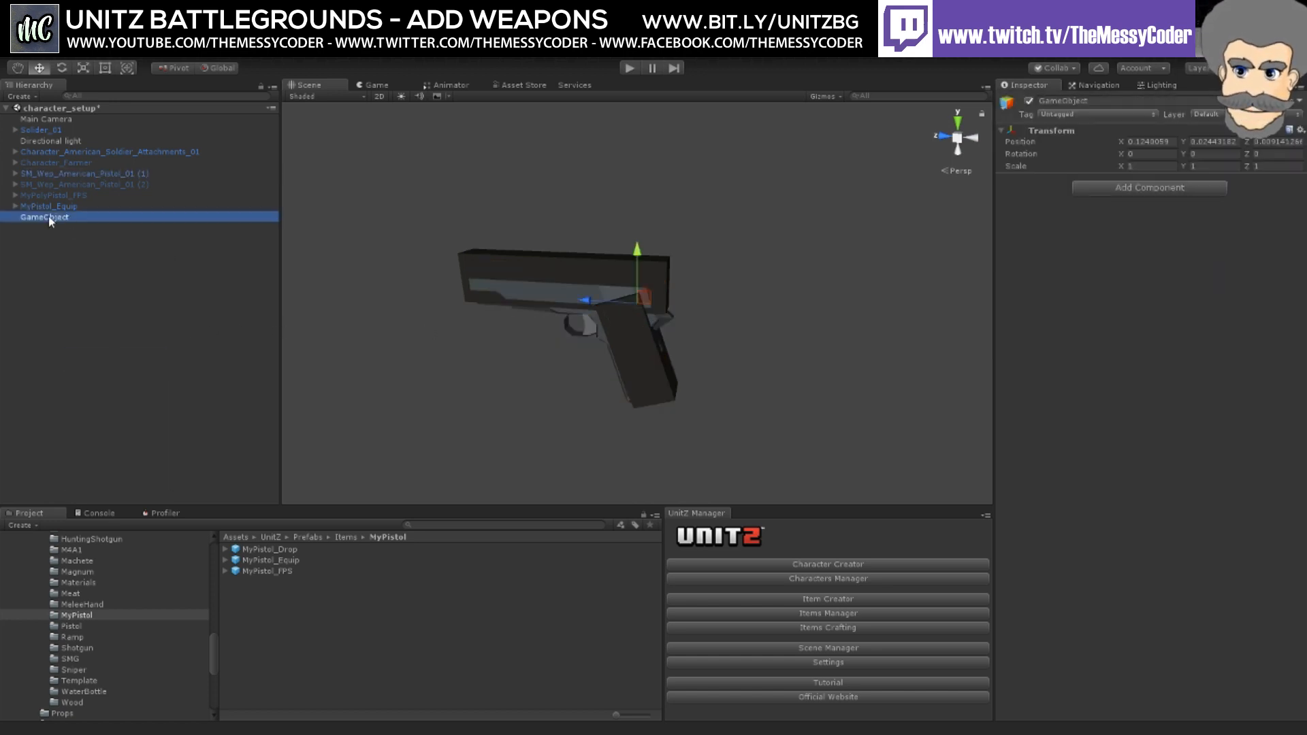
{"action": "type", "text": "MyPo"}
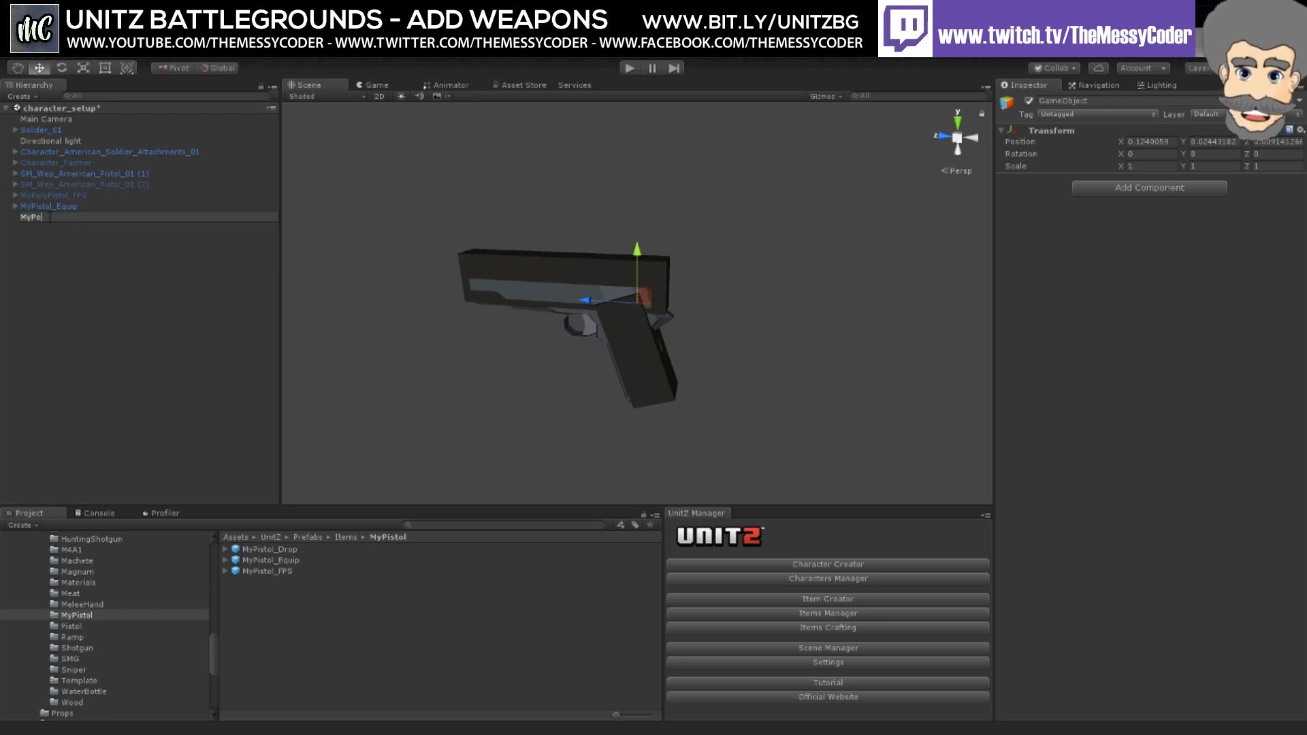
{"action": "type", "text": "lyPistol_"}
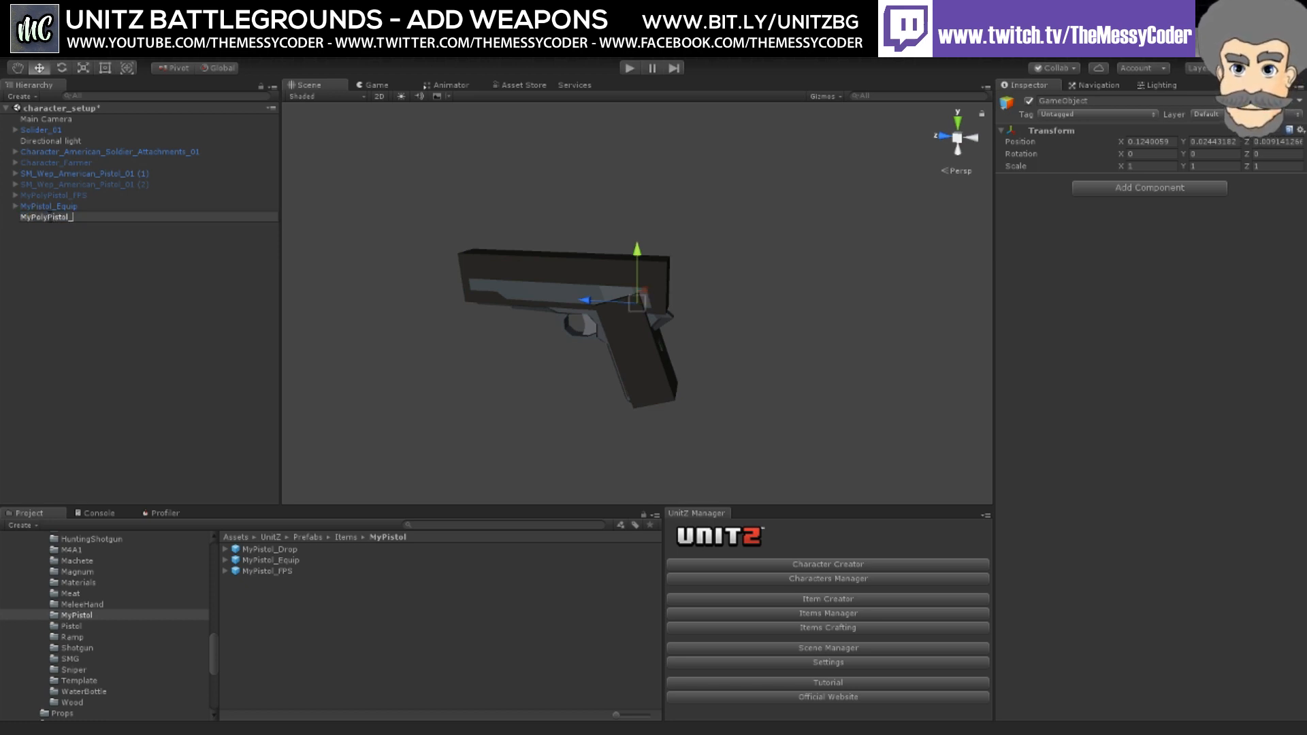
{"action": "type", "text": "Equip"}
{"action": "key", "text": "Return"}
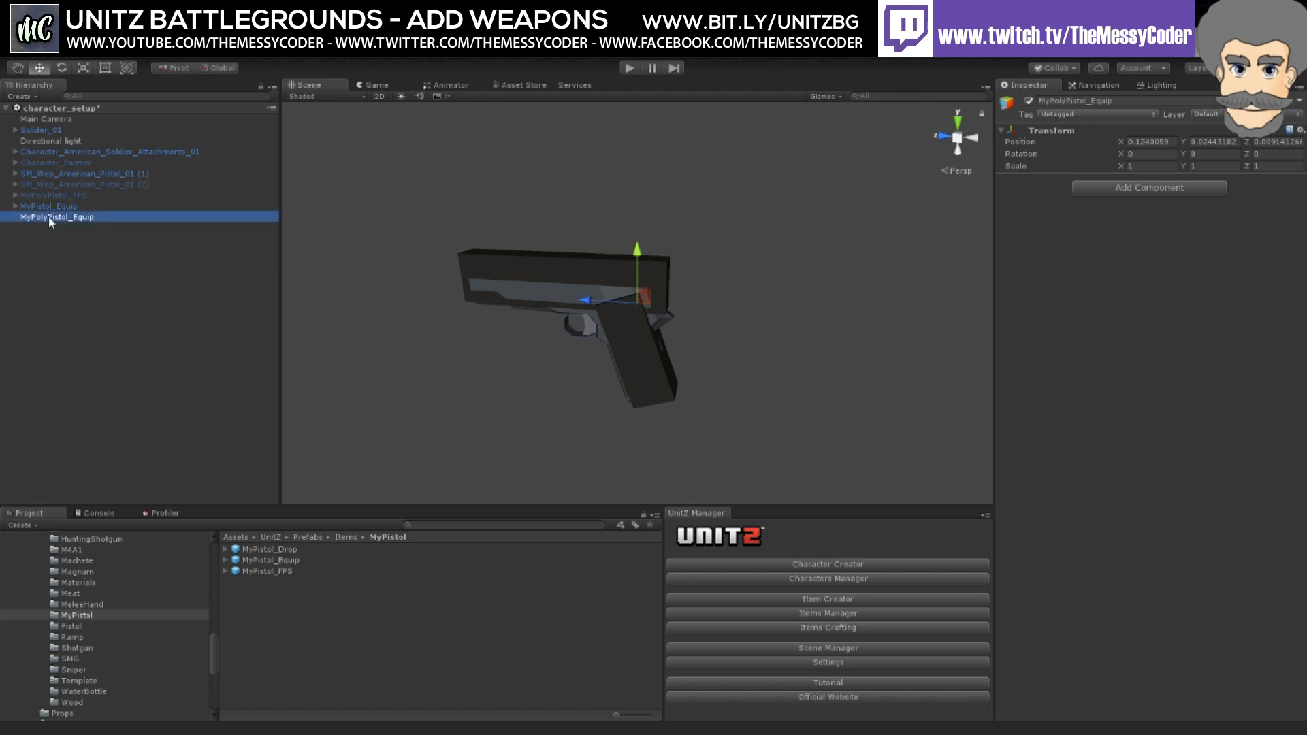
{"action": "left_click", "coordinate": [1300, 130]}
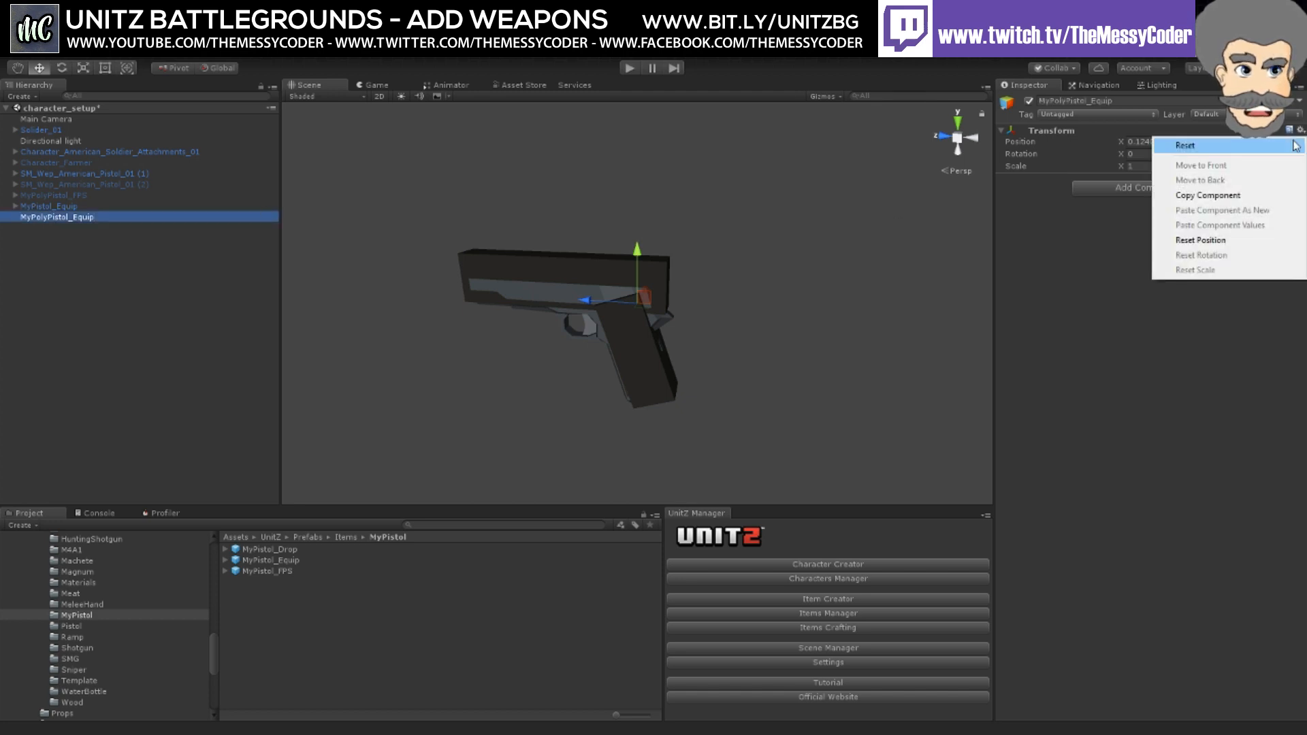
{"action": "left_click", "coordinate": [1185, 142]}
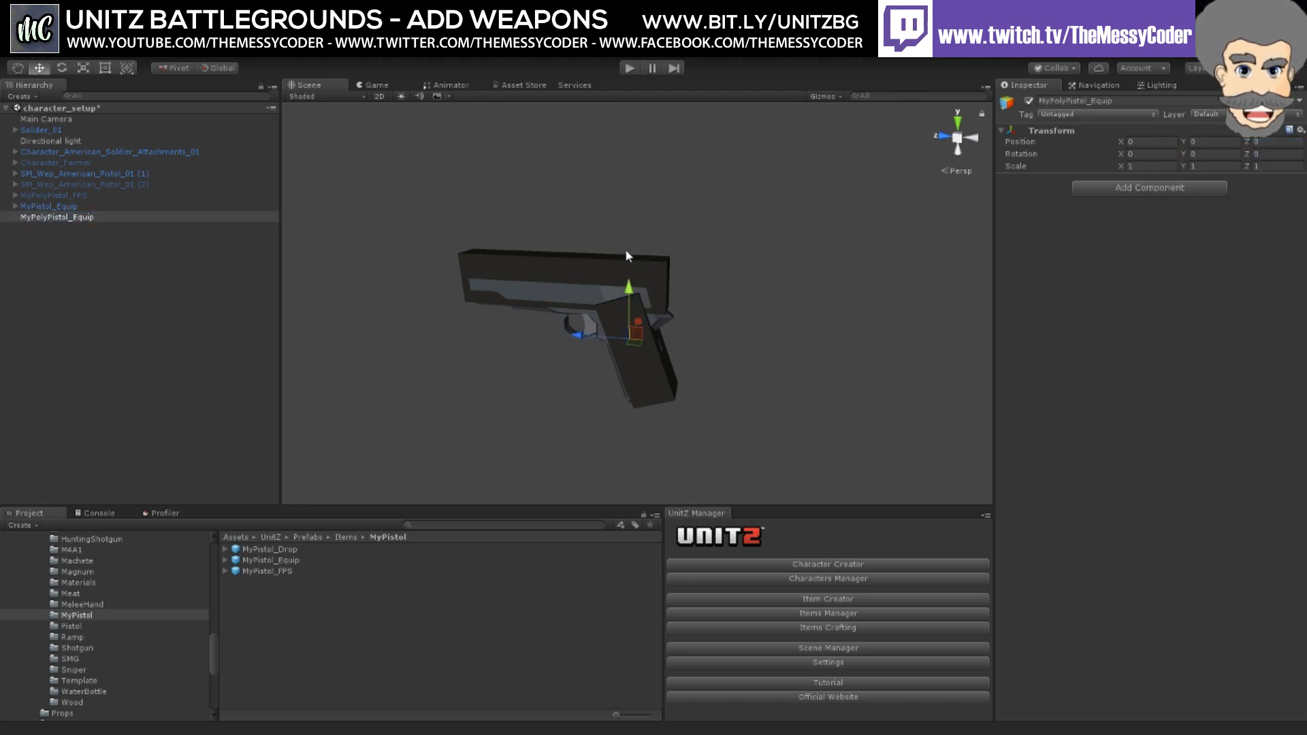
Step: Parent SM_Wep_American_Pistol_01 (1) under MyPolyPistol_Equip and raise it to about Y 0.014 to line up with MyPistol_Equip
{"action": "left_click", "coordinate": [102, 205]}
{"action": "left_click", "coordinate": [87, 217]}
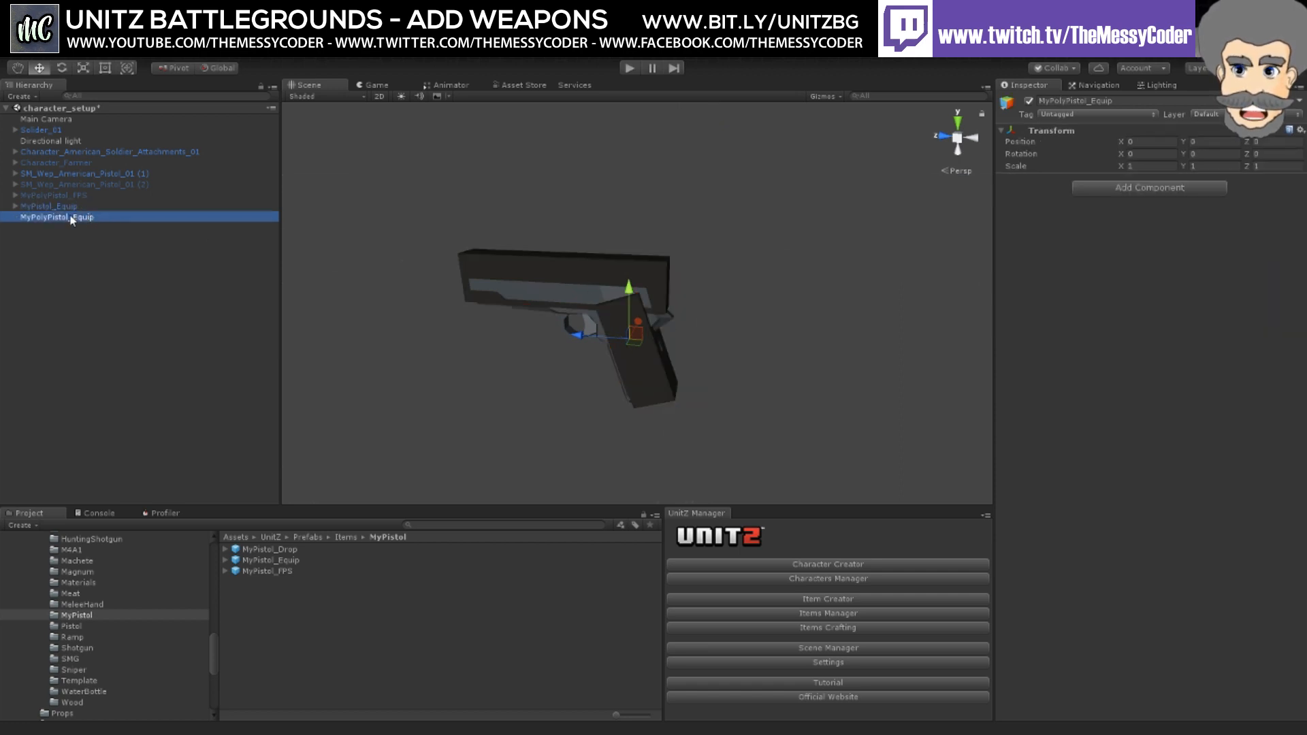
{"action": "mouse_move", "coordinate": [72, 217]}
{"action": "left_mouse_down"}
{"action": "mouse_move", "coordinate": [68, 179]}
{"action": "mouse_move", "coordinate": [90, 217]}
{"action": "left_mouse_up"}
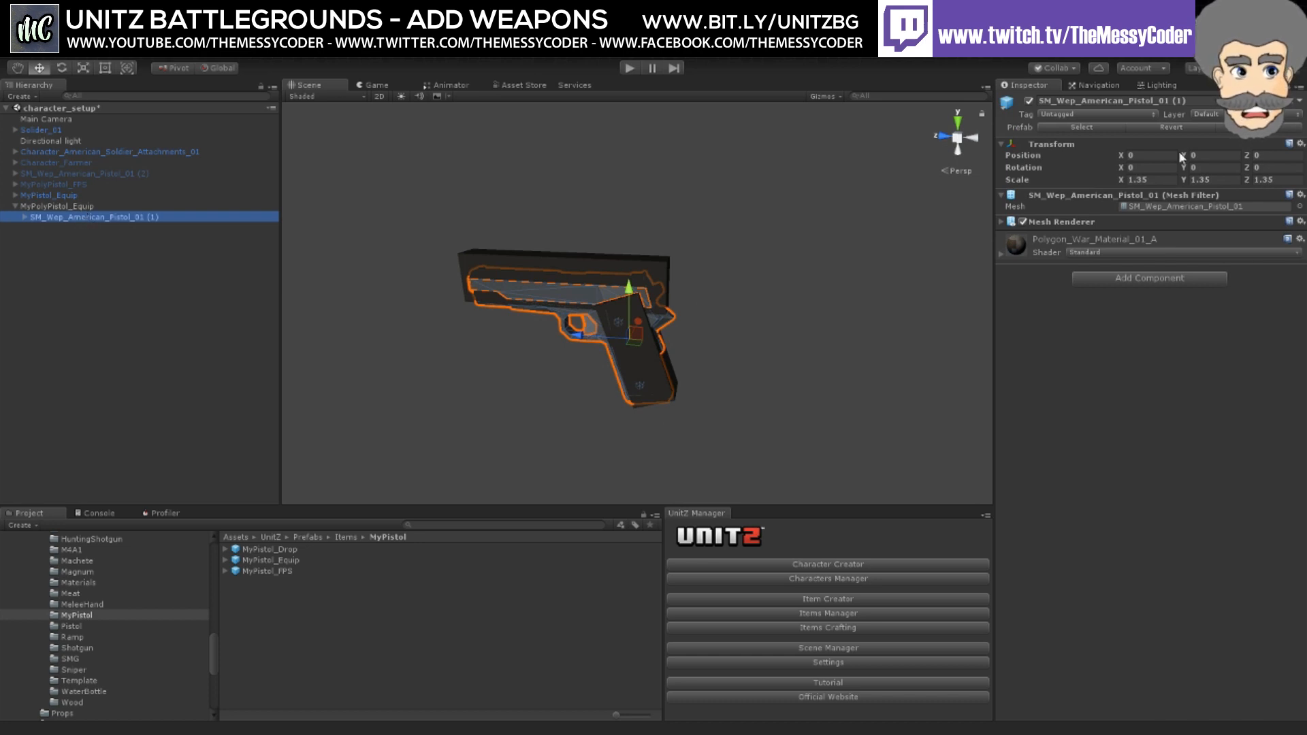
{"action": "left_click_drag", "start_coordinate": [629, 289], "coordinate": [628, 284]}
{"action": "left_click", "coordinate": [69, 208]}
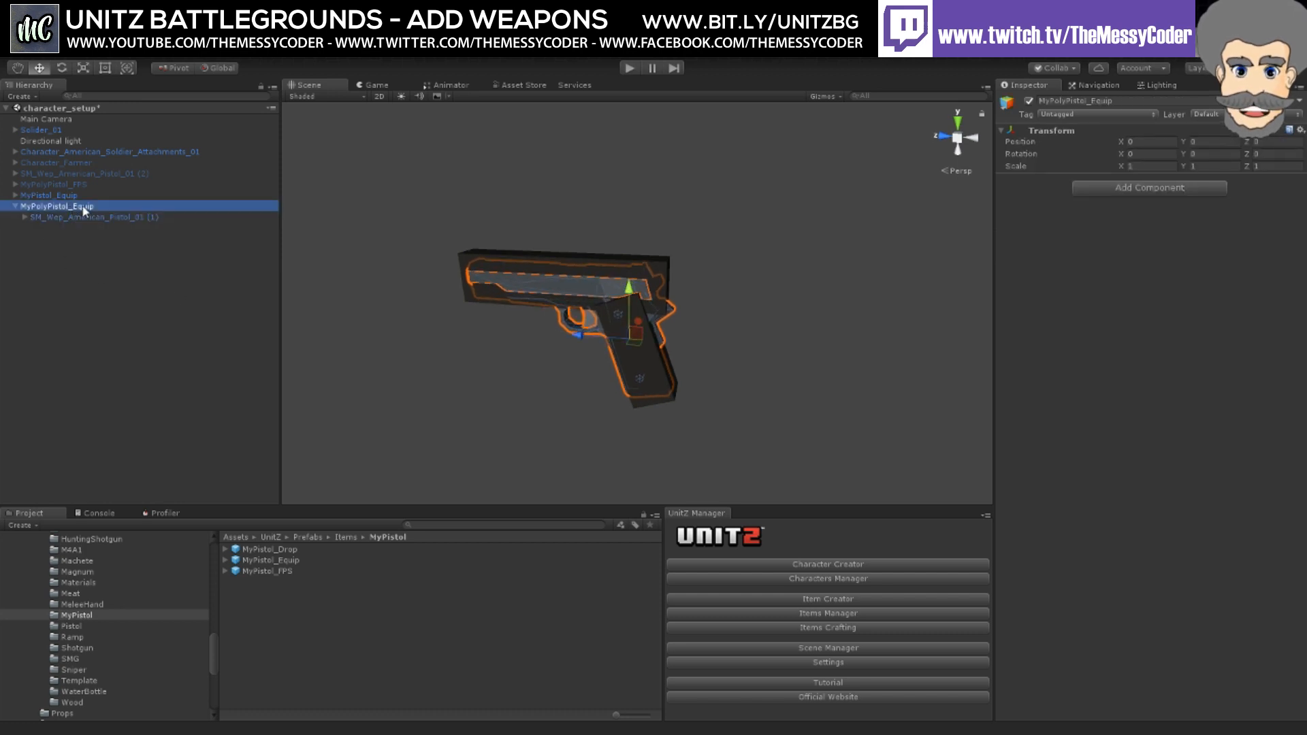
{"action": "left_click", "coordinate": [87, 215]}
{"action": "left_click", "coordinate": [83, 209]}
{"action": "left_click", "coordinate": [84, 219]}
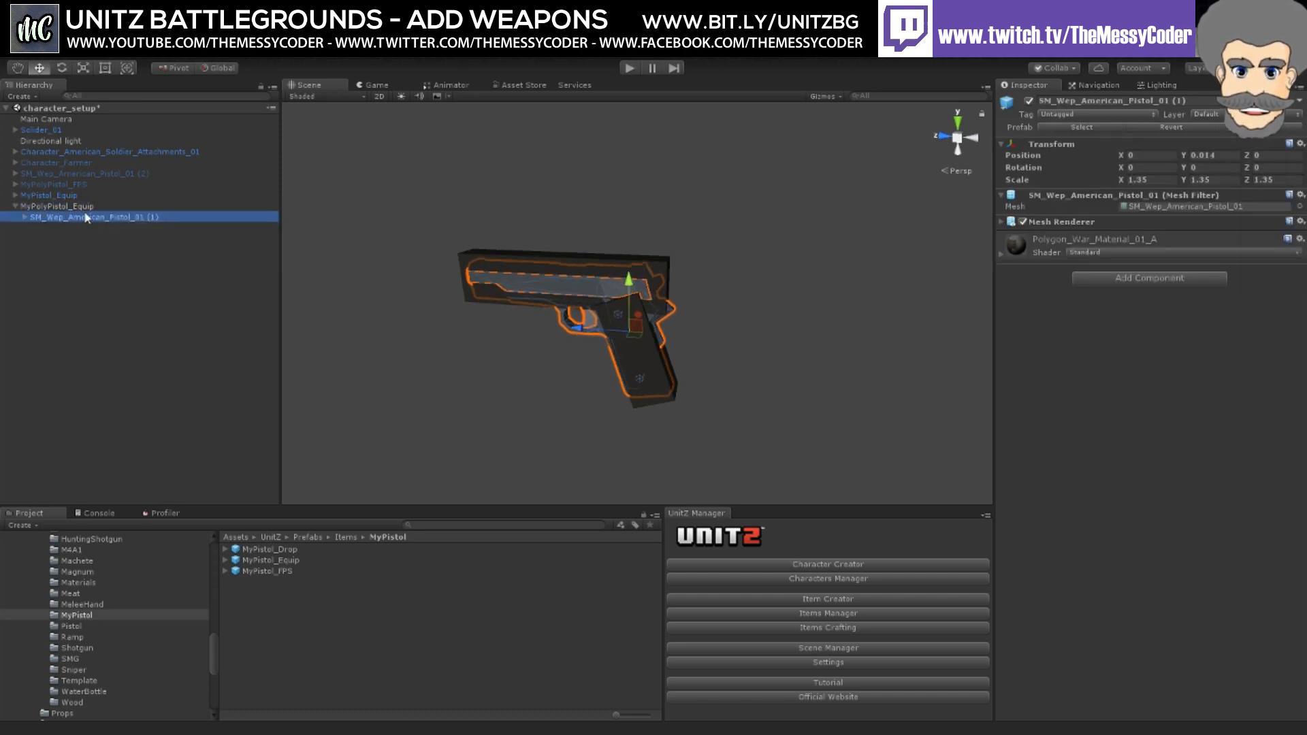
{"action": "left_click", "coordinate": [86, 209]}
{"action": "left_click", "coordinate": [88, 216]}
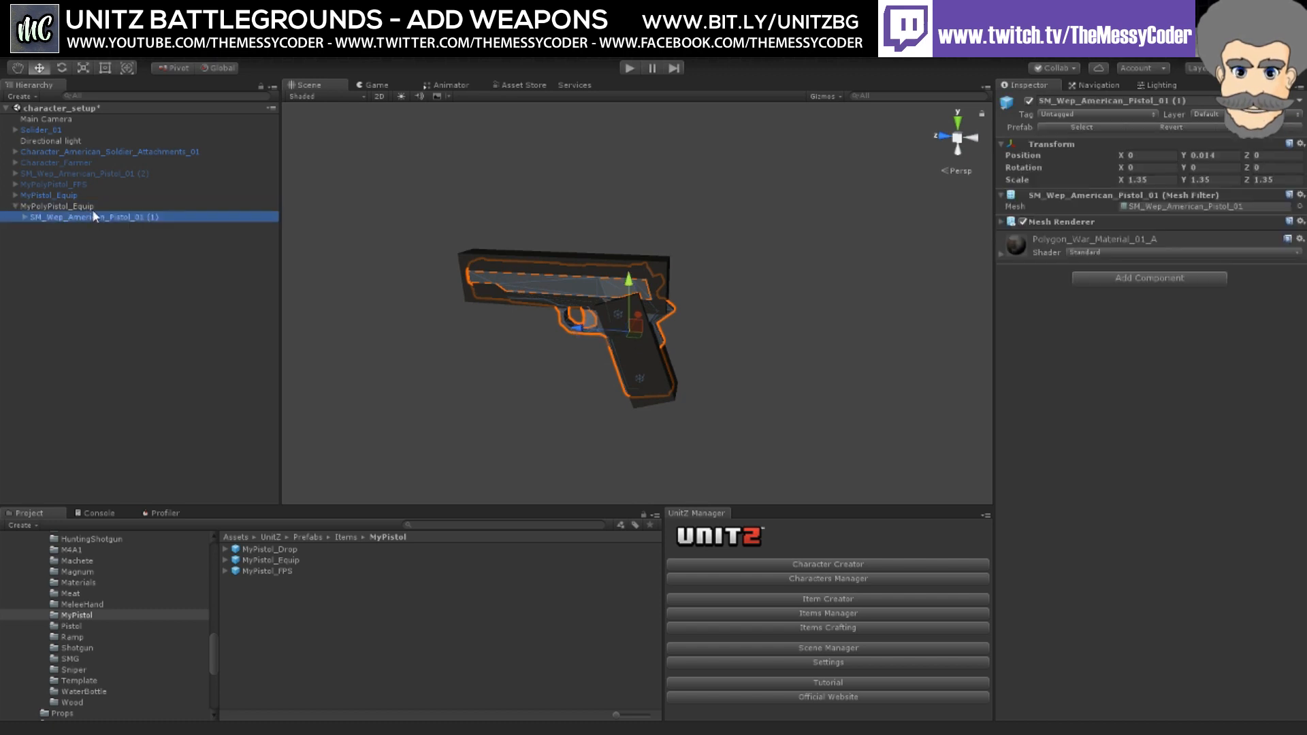
Step: Add the UnitZ Item Equip component to MyPolyPistol_Equip
{"action": "left_click", "coordinate": [88, 208]}
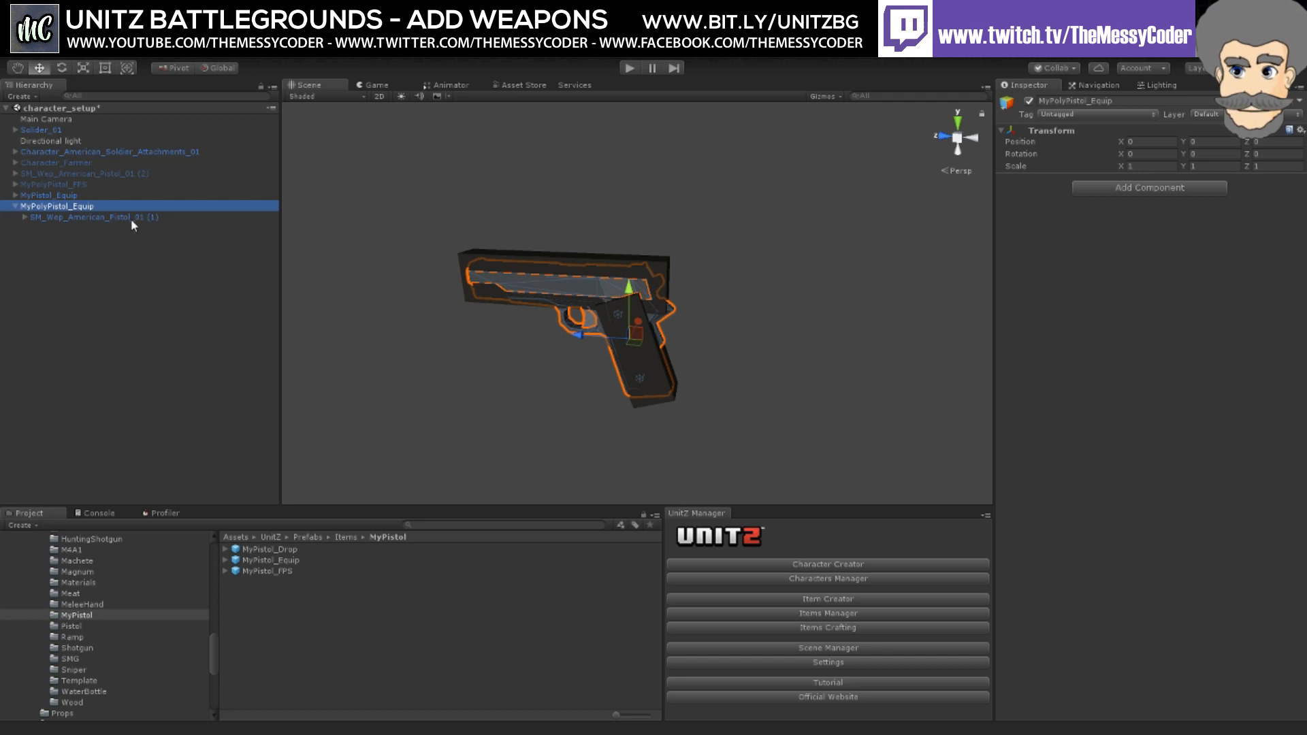
{"action": "left_click", "coordinate": [228, 61]}
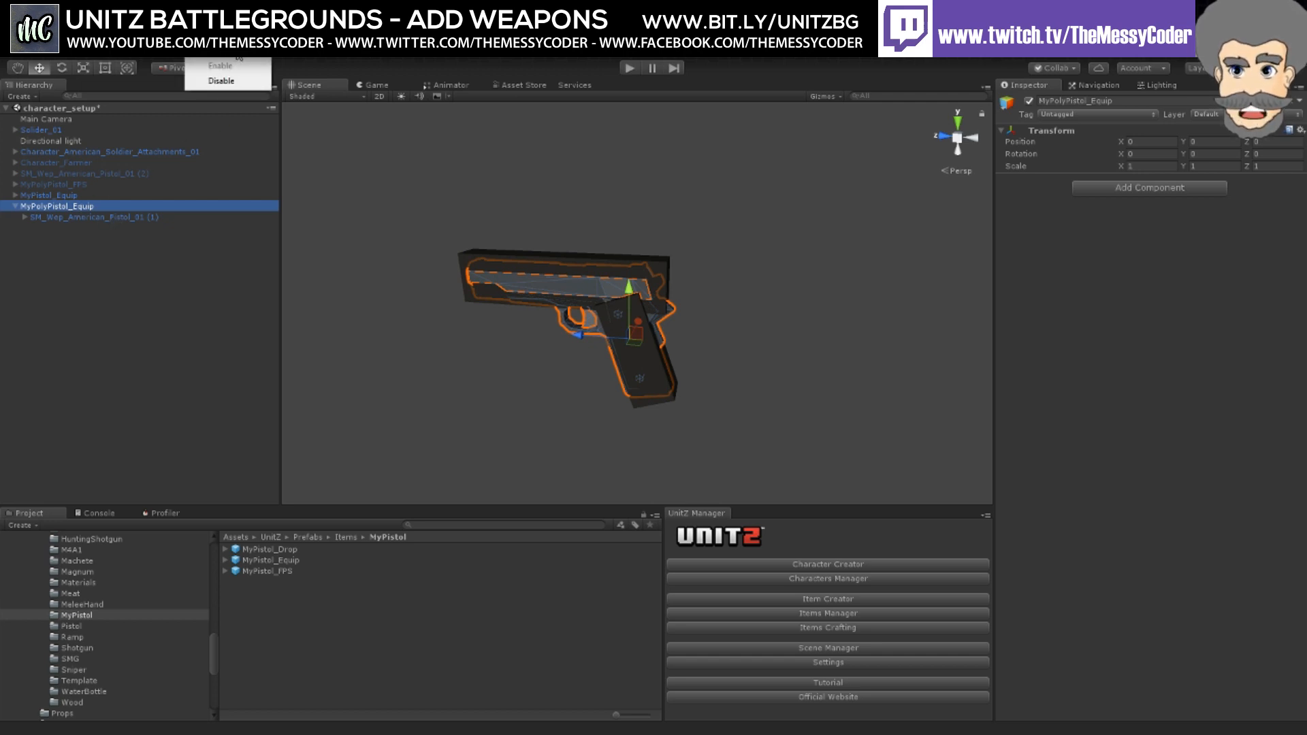
{"action": "mouse_move", "coordinate": [327, 120]}
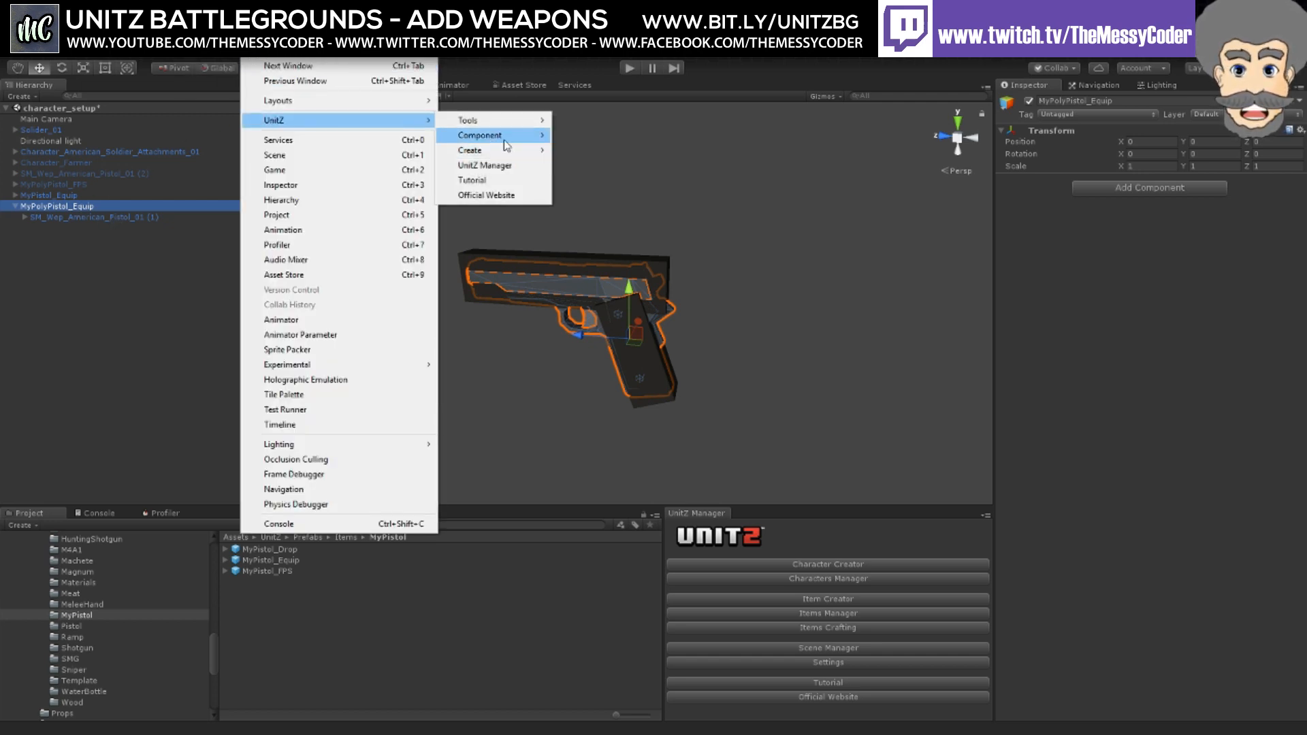
{"action": "mouse_move", "coordinate": [517, 139]}
{"action": "mouse_move", "coordinate": [613, 182]}
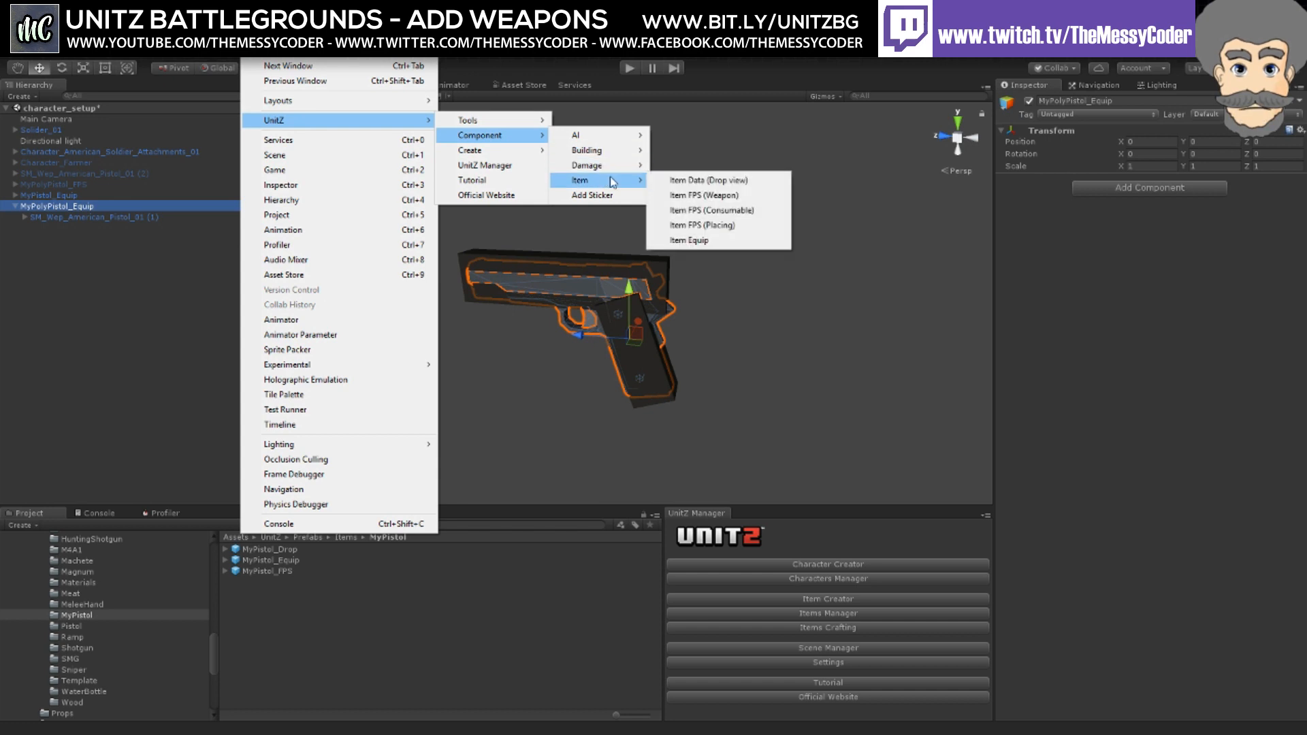
{"action": "left_click", "coordinate": [708, 242]}
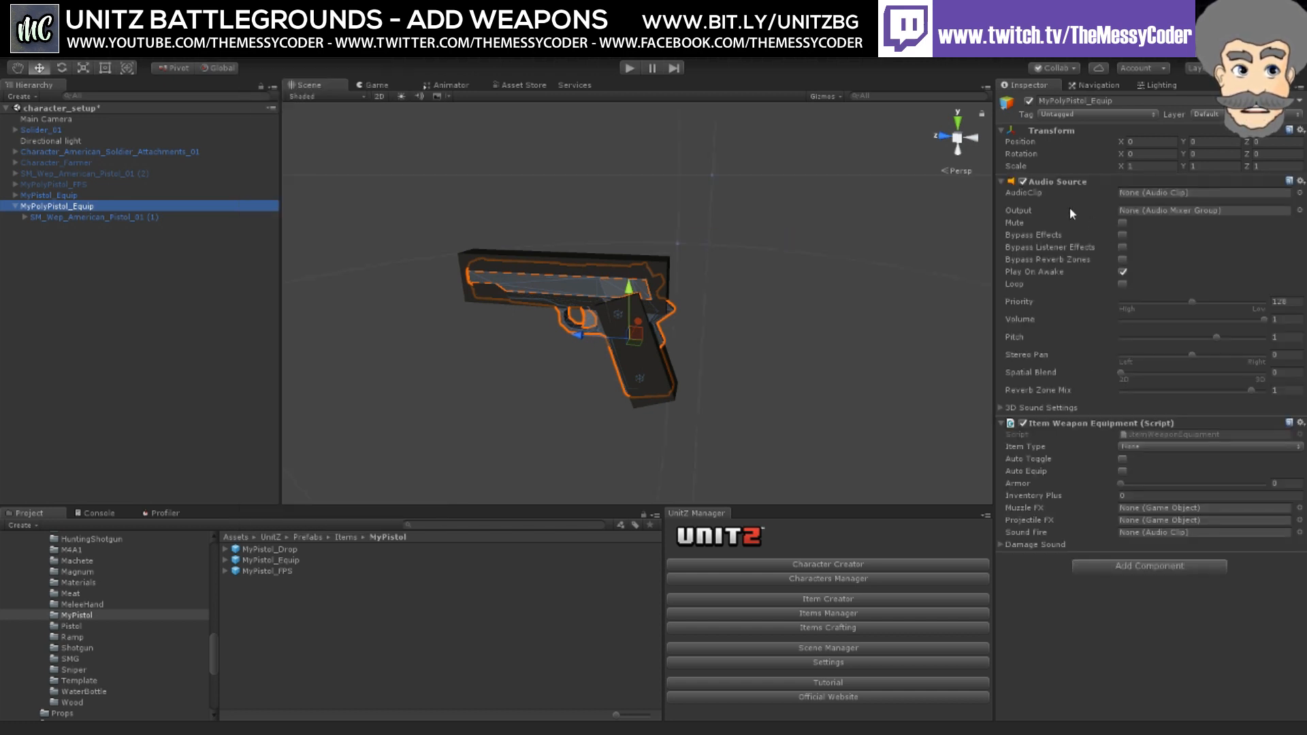
Step: Set the Item Weapon Equipment item type to Secondary Gun and enable Auto Toggle and Auto Equip
{"action": "left_click", "coordinate": [1146, 446]}
{"action": "left_click", "coordinate": [1182, 581]}
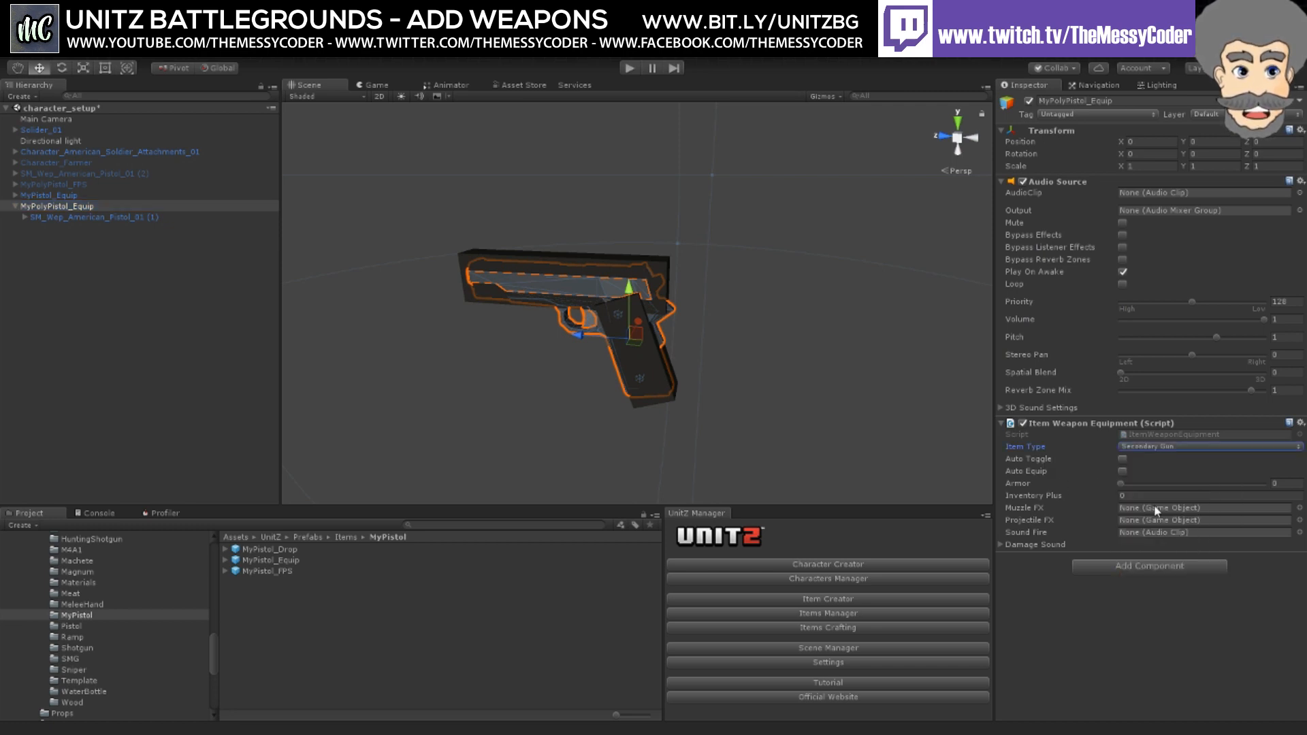
{"action": "left_click", "coordinate": [1123, 459]}
{"action": "left_click", "coordinate": [1123, 471]}
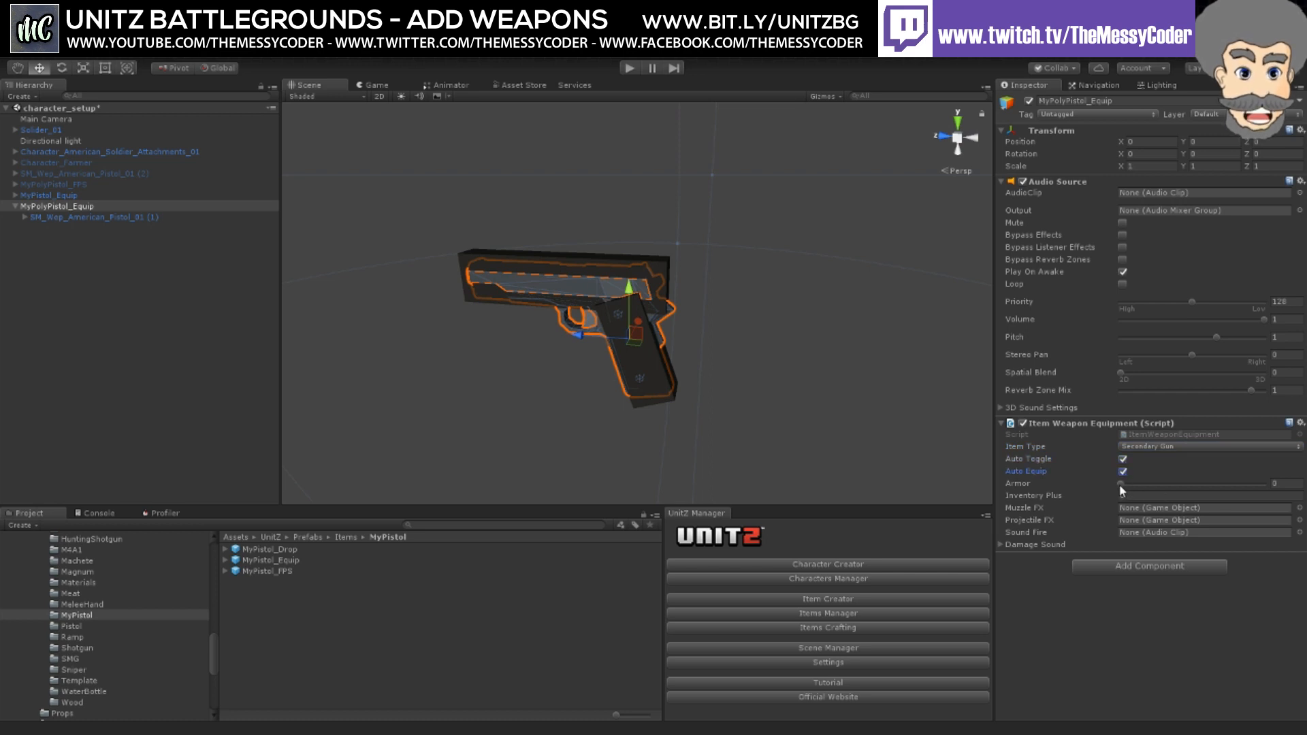
{"action": "mouse_move", "coordinate": [1120, 484]}
{"action": "left_mouse_down"}
{"action": "mouse_move", "coordinate": [1164, 483]}
{"action": "mouse_move", "coordinate": [1122, 489]}
{"action": "left_mouse_up"}
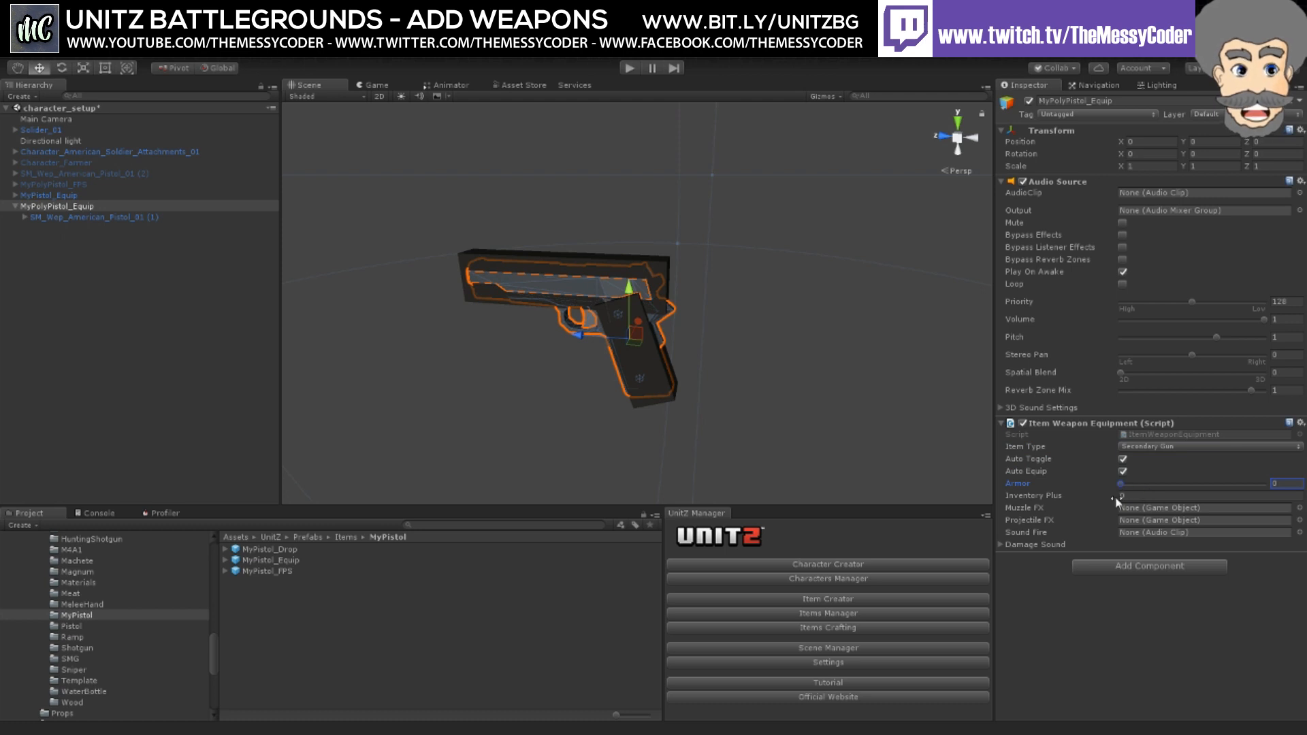
Step: Copy the Item Weapon Equipment component from MyPistol_Equip and paste its values into the same component on MyPolyPistol_Equip
{"action": "left_click", "coordinate": [65, 197]}
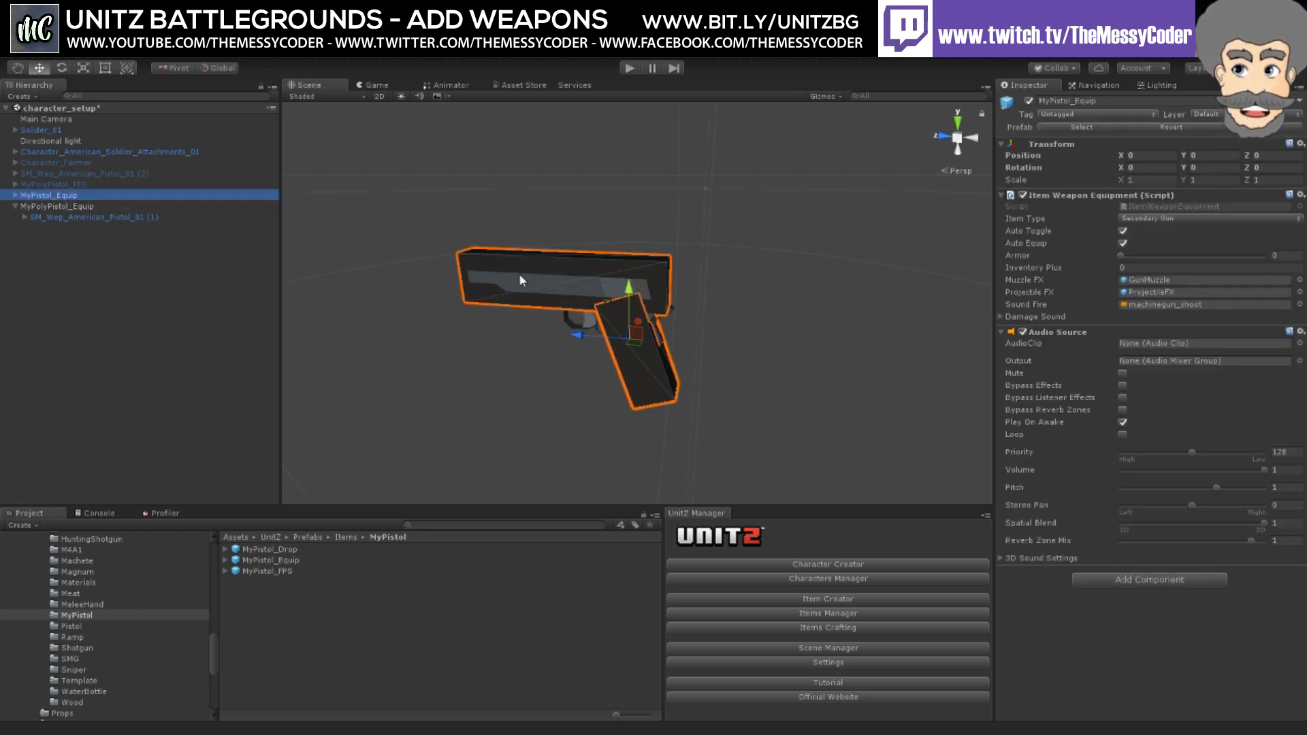
{"action": "left_click", "coordinate": [1301, 196]}
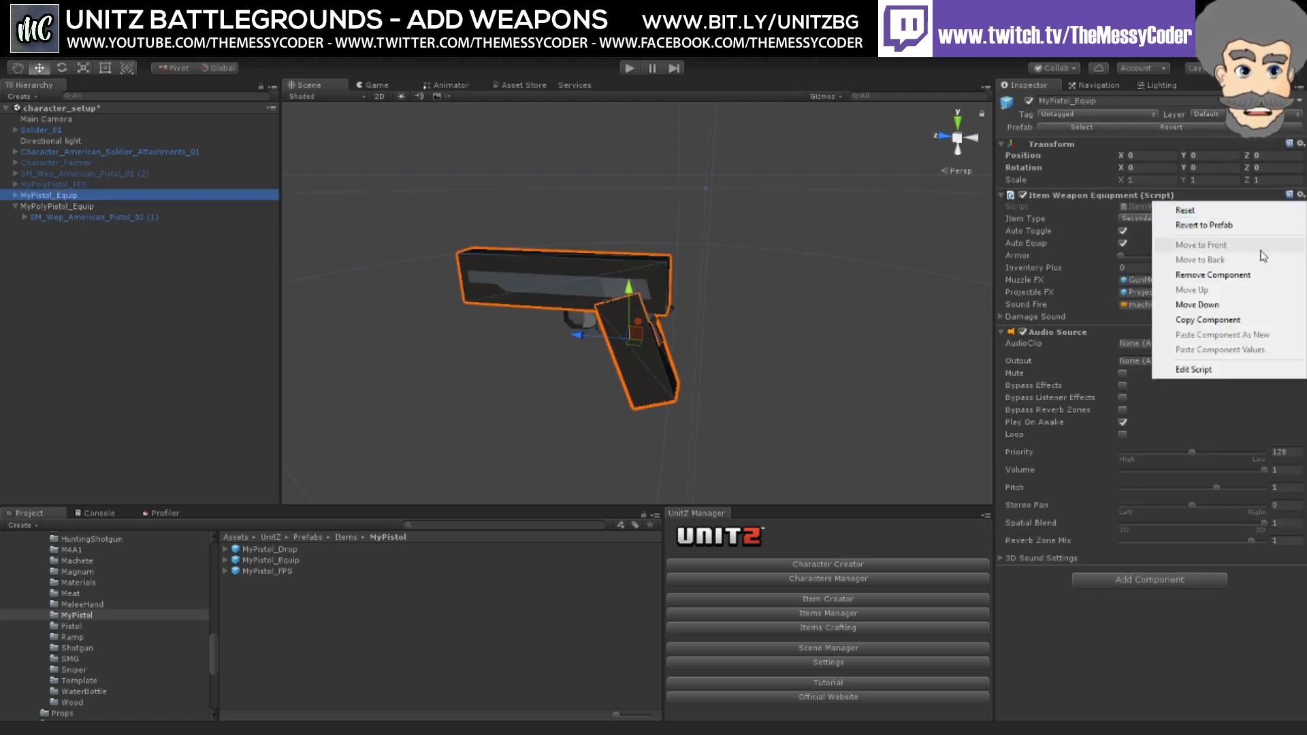
{"action": "left_click", "coordinate": [1239, 320]}
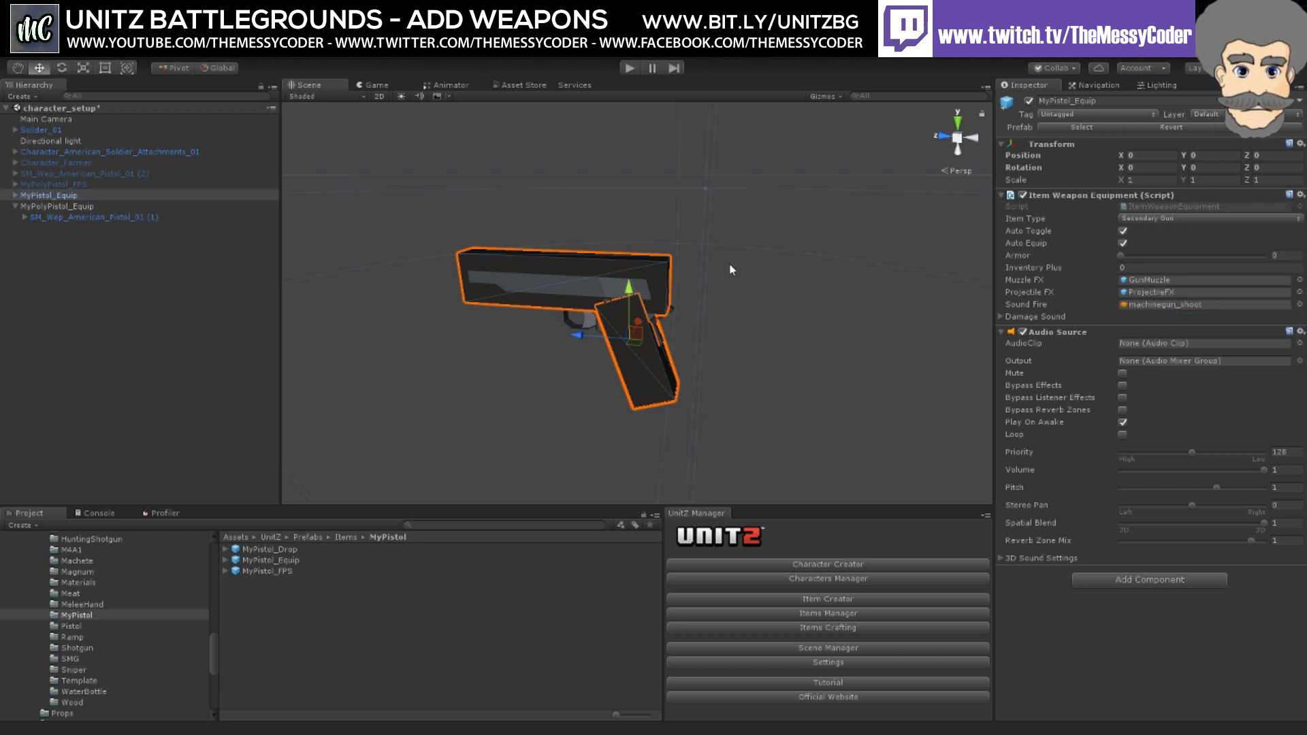
{"action": "left_click", "coordinate": [114, 207]}
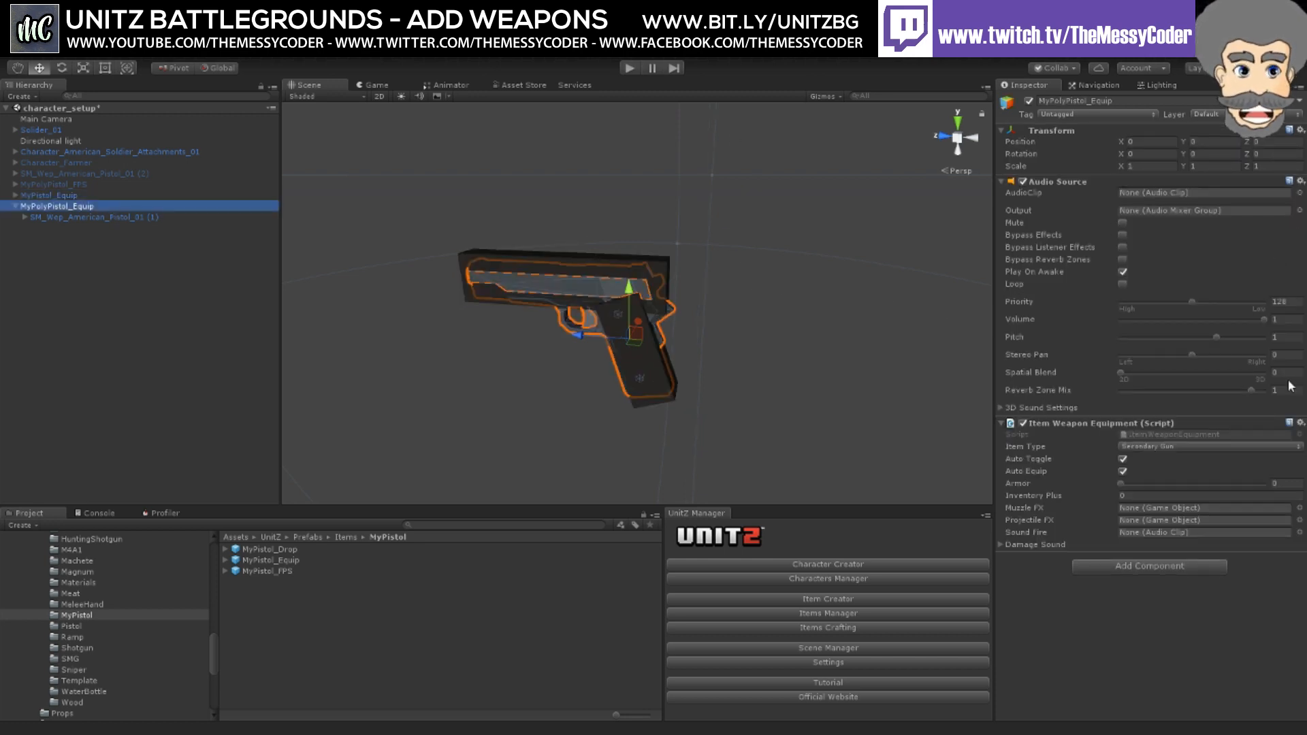
{"action": "left_click", "coordinate": [1301, 424]}
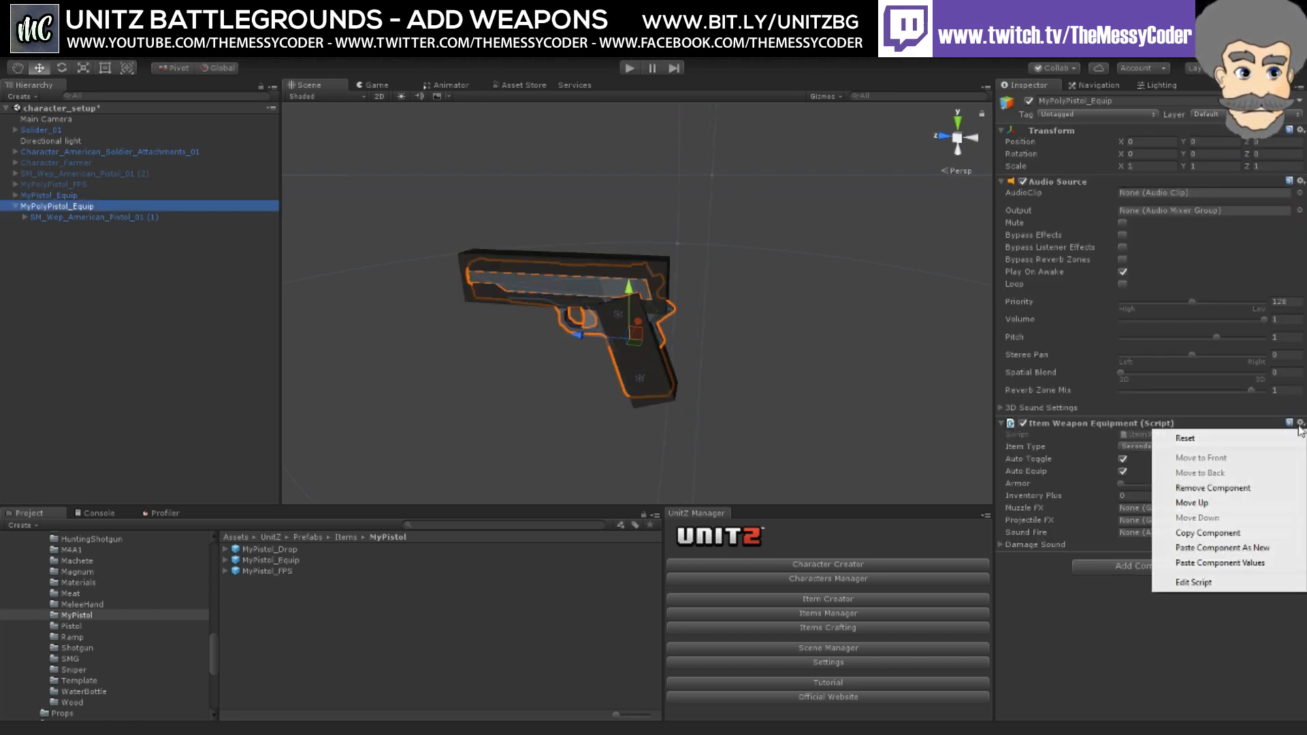
{"action": "left_click", "coordinate": [1251, 562]}
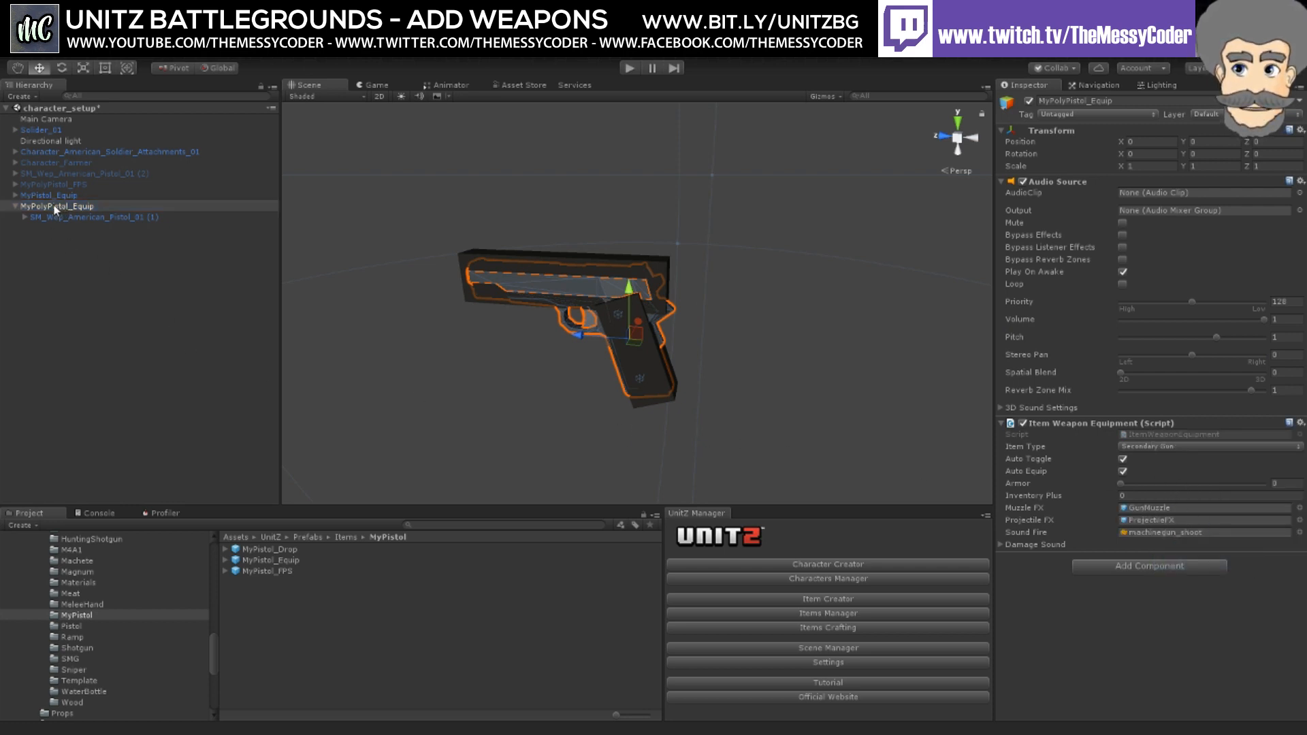
Step: Save MyPolyPistol_Equip as a prefab in the _AllMyStuff/Prefabs/MyPolyPistol folder
{"action": "scroll", "coordinate": [109, 627], "scroll_direction": "up", "scroll_amount": 10}
{"action": "scroll", "coordinate": [104, 627], "scroll_direction": "up", "scroll_amount": 5}
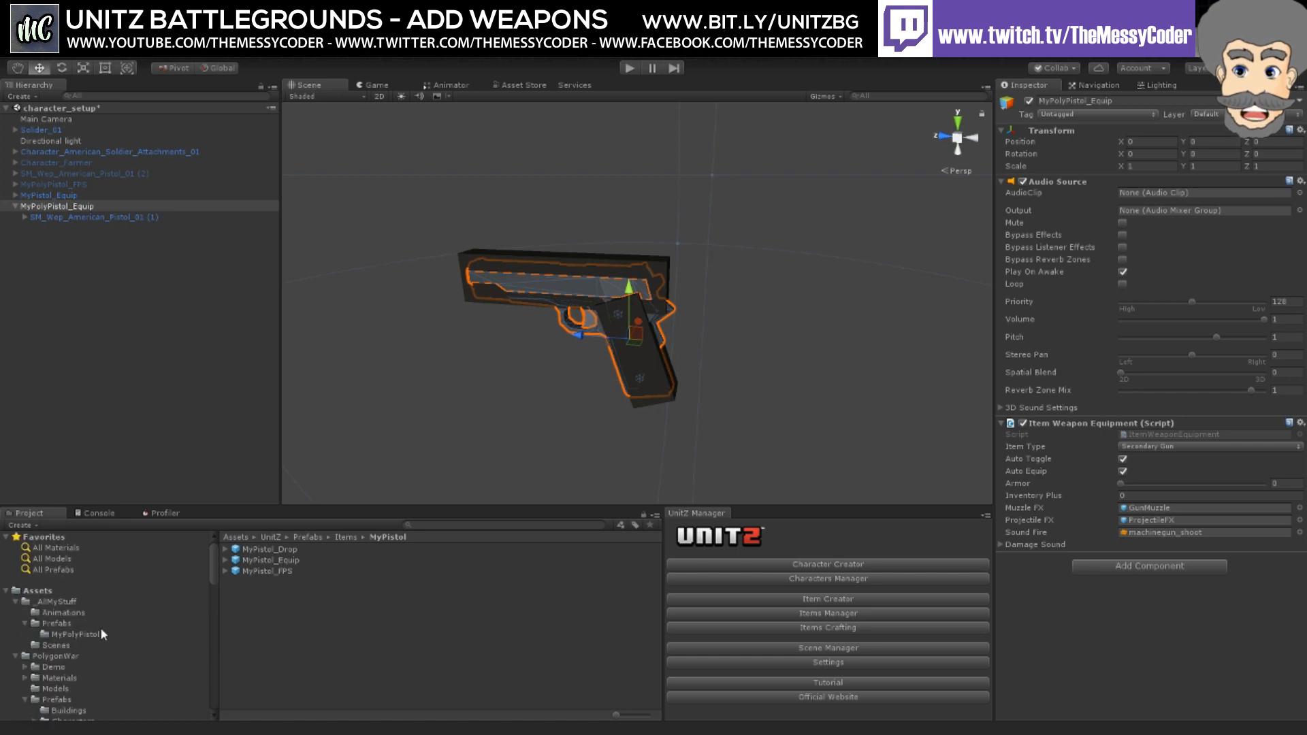
{"action": "left_click", "coordinate": [61, 633]}
{"action": "left_click_drag", "start_coordinate": [59, 206], "coordinate": [304, 578]}
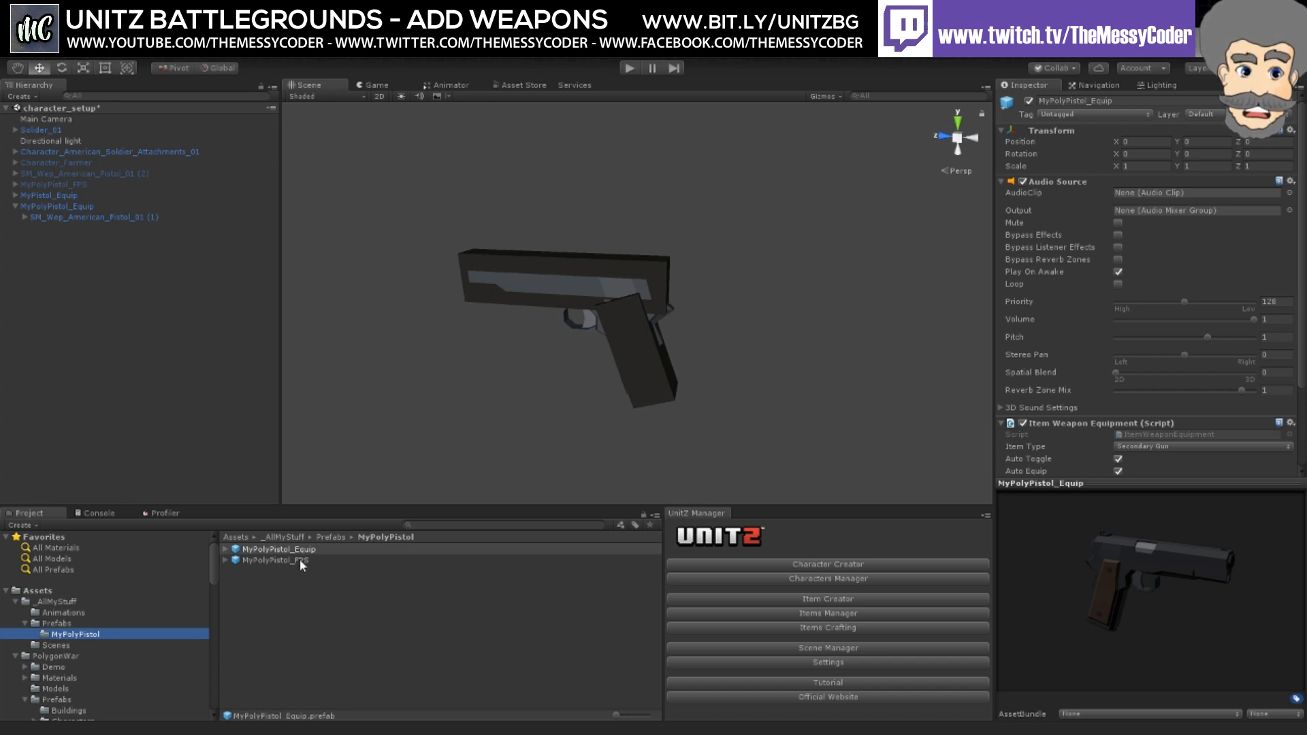
Step: Deactivate MyPolyPistol_Equip in the scene and delete the MyPistol_Equip template from the hierarchy
{"action": "left_click", "coordinate": [49, 203]}
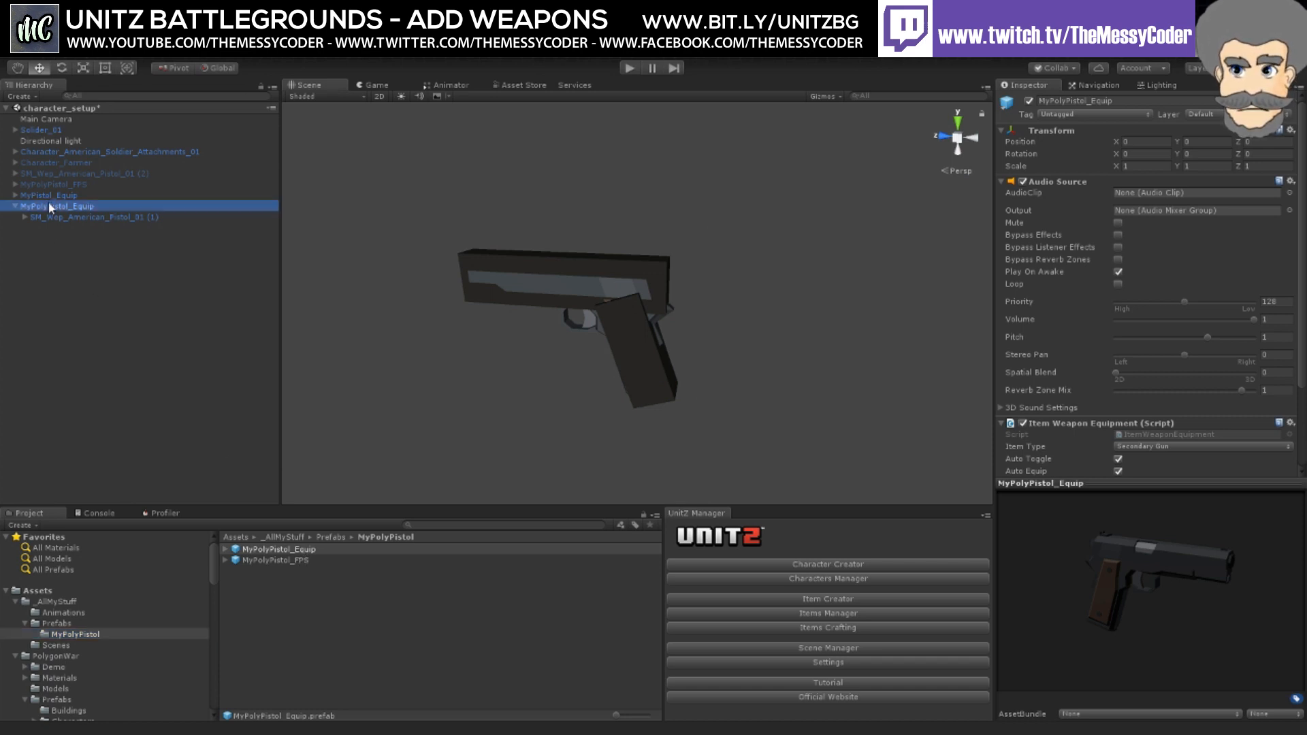
{"action": "right_click", "coordinate": [48, 202]}
{"action": "key", "text": "Escape"}
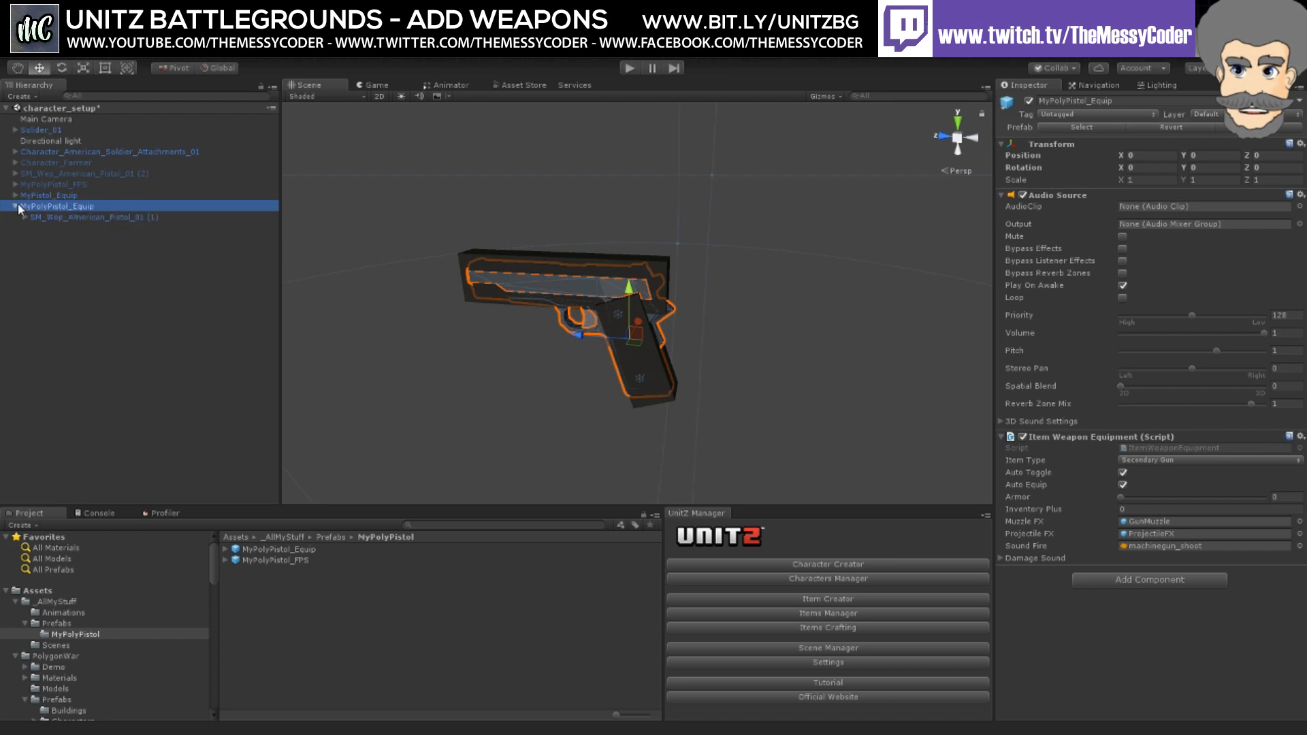
{"action": "left_click", "coordinate": [1029, 102]}
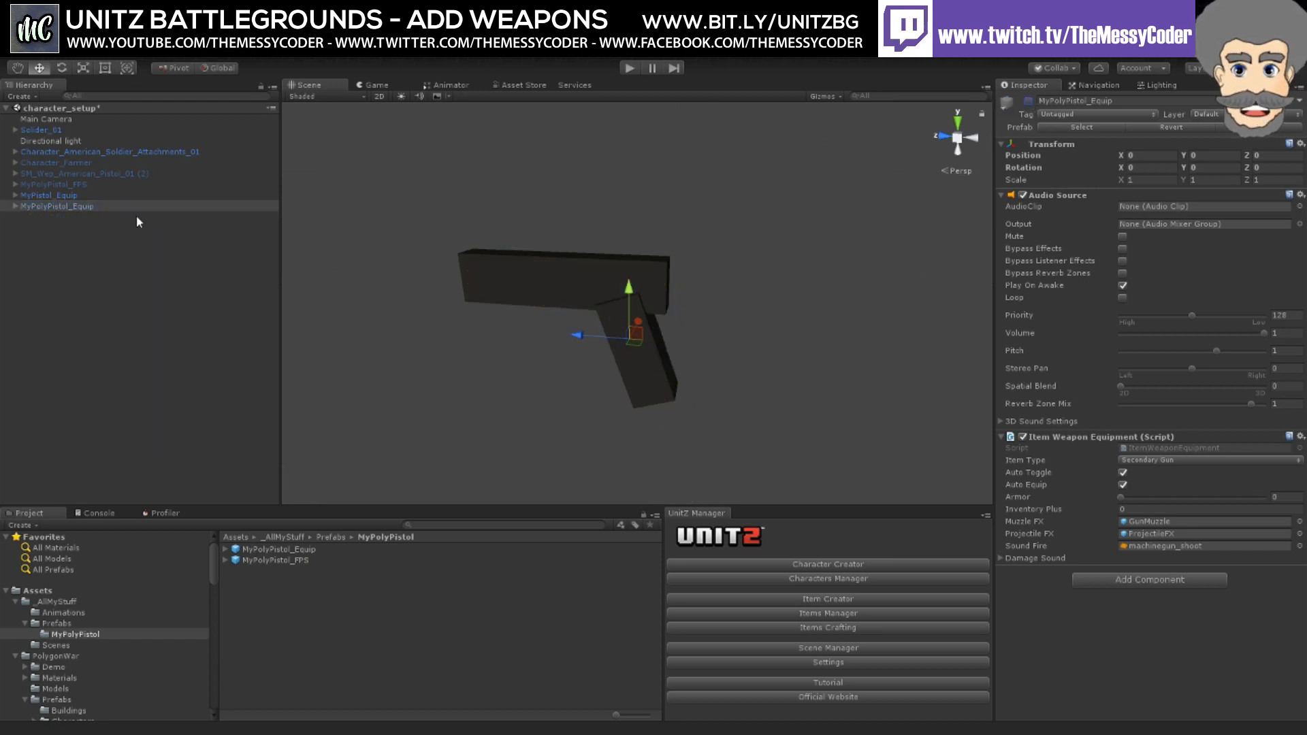
{"action": "left_click", "coordinate": [49, 196]}
{"action": "right_click", "coordinate": [52, 195]}
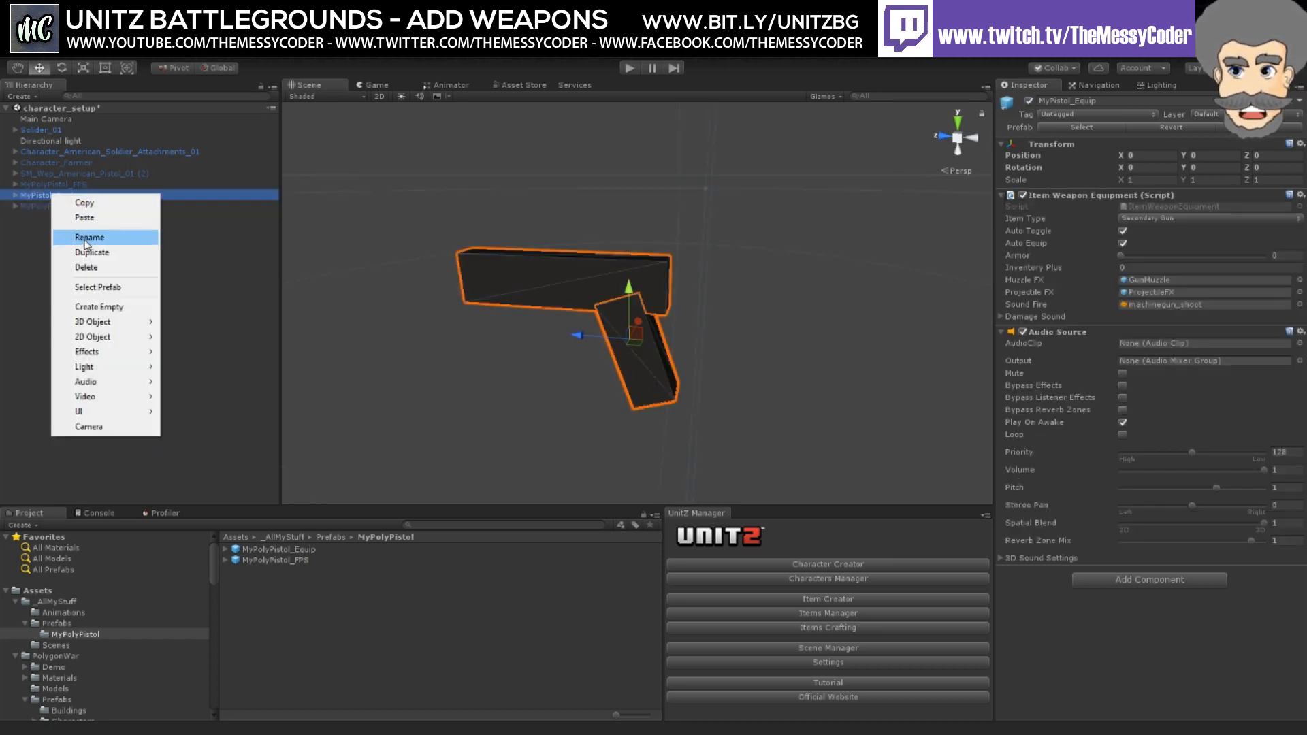
{"action": "left_click", "coordinate": [97, 269]}
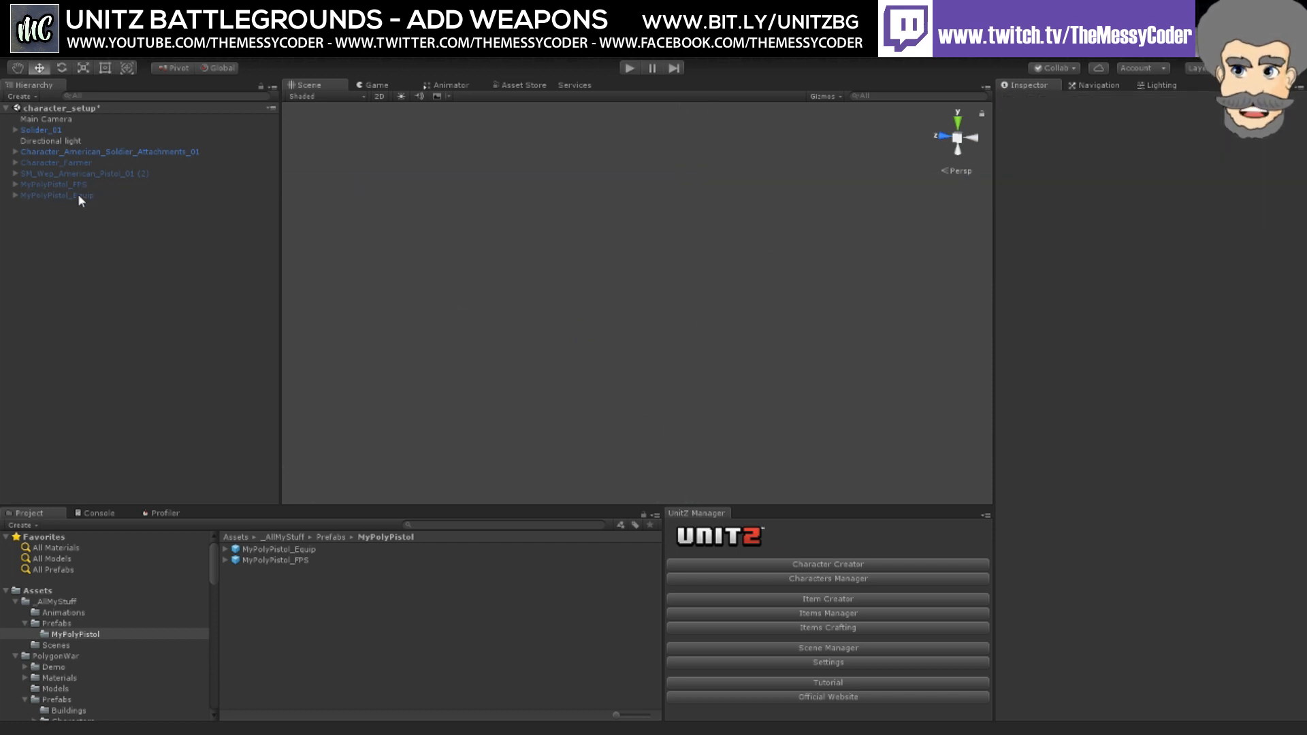
Step: Place the MyPistol_Drop prefab from UnitZ/Prefabs/Items/MyPistol in the scene and review its components
{"action": "scroll", "coordinate": [106, 660], "scroll_direction": "down", "scroll_amount": 10}
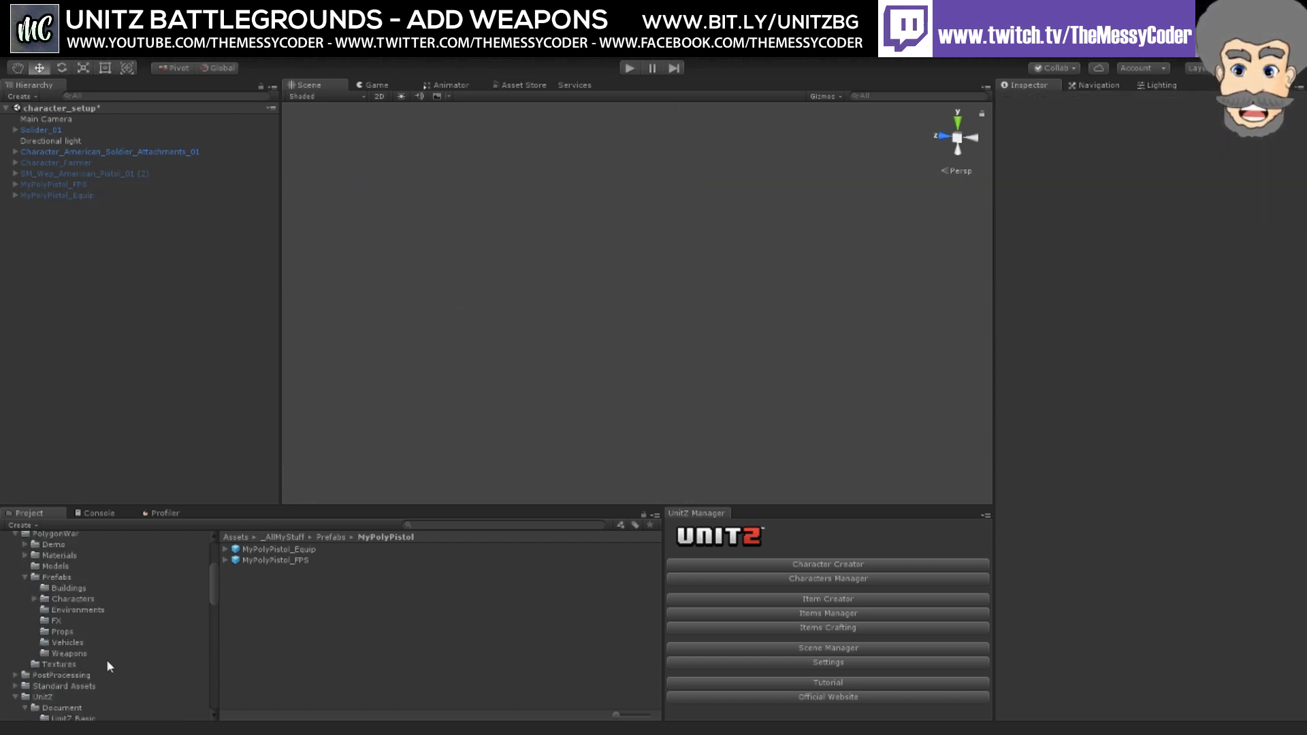
{"action": "scroll", "coordinate": [106, 664], "scroll_direction": "down", "scroll_amount": 5}
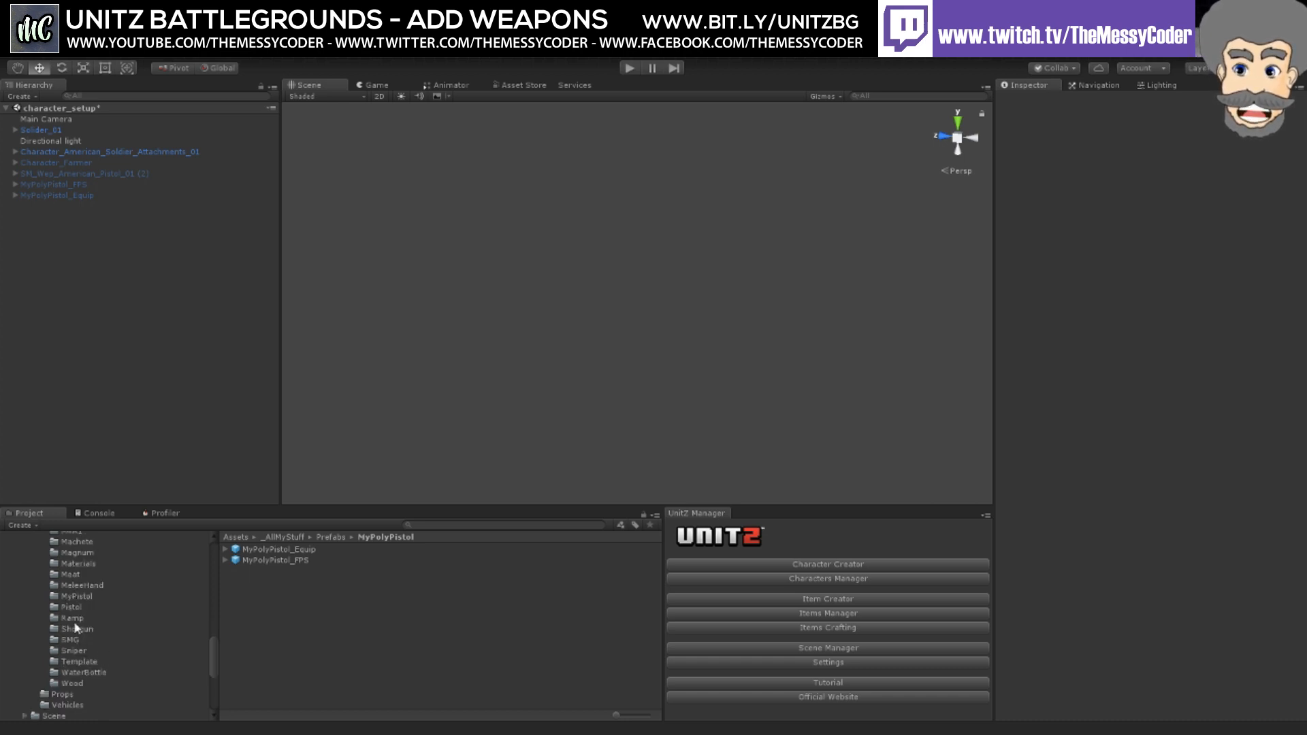
{"action": "scroll", "coordinate": [74, 626], "scroll_direction": "up", "scroll_amount": 3}
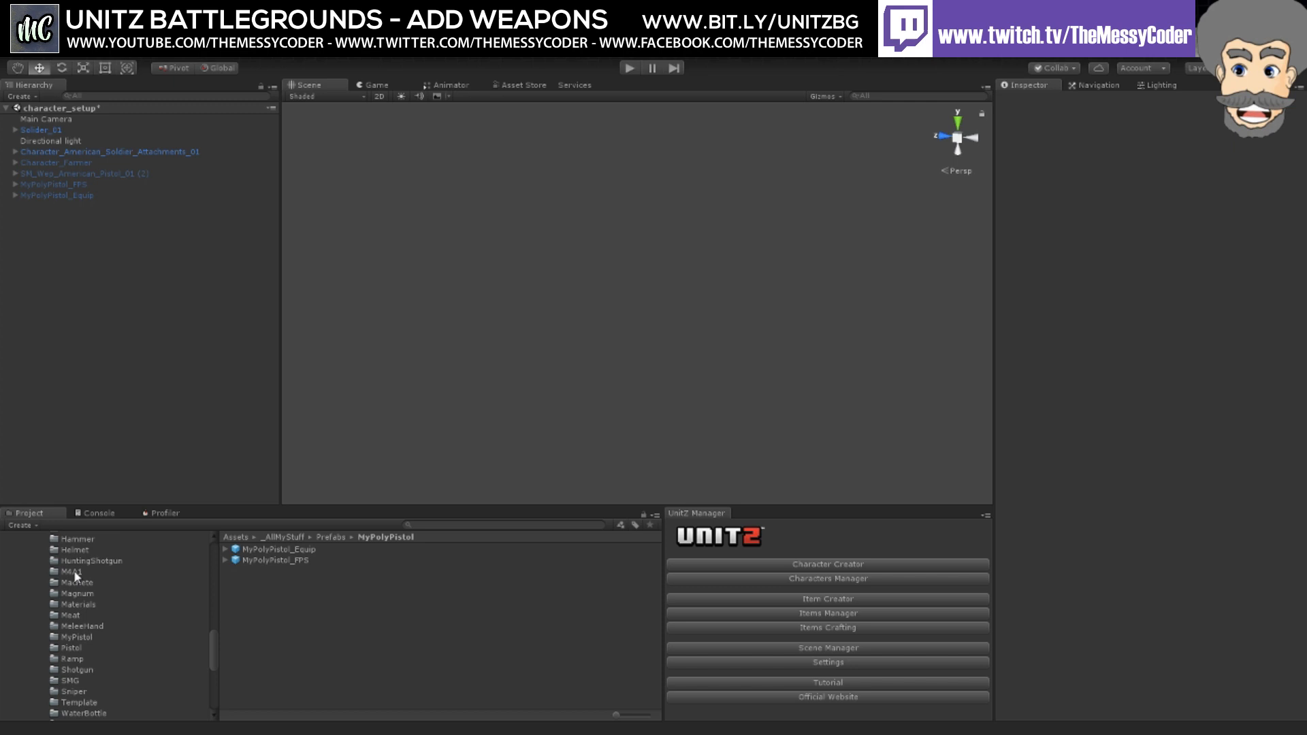
{"action": "left_click", "coordinate": [74, 636]}
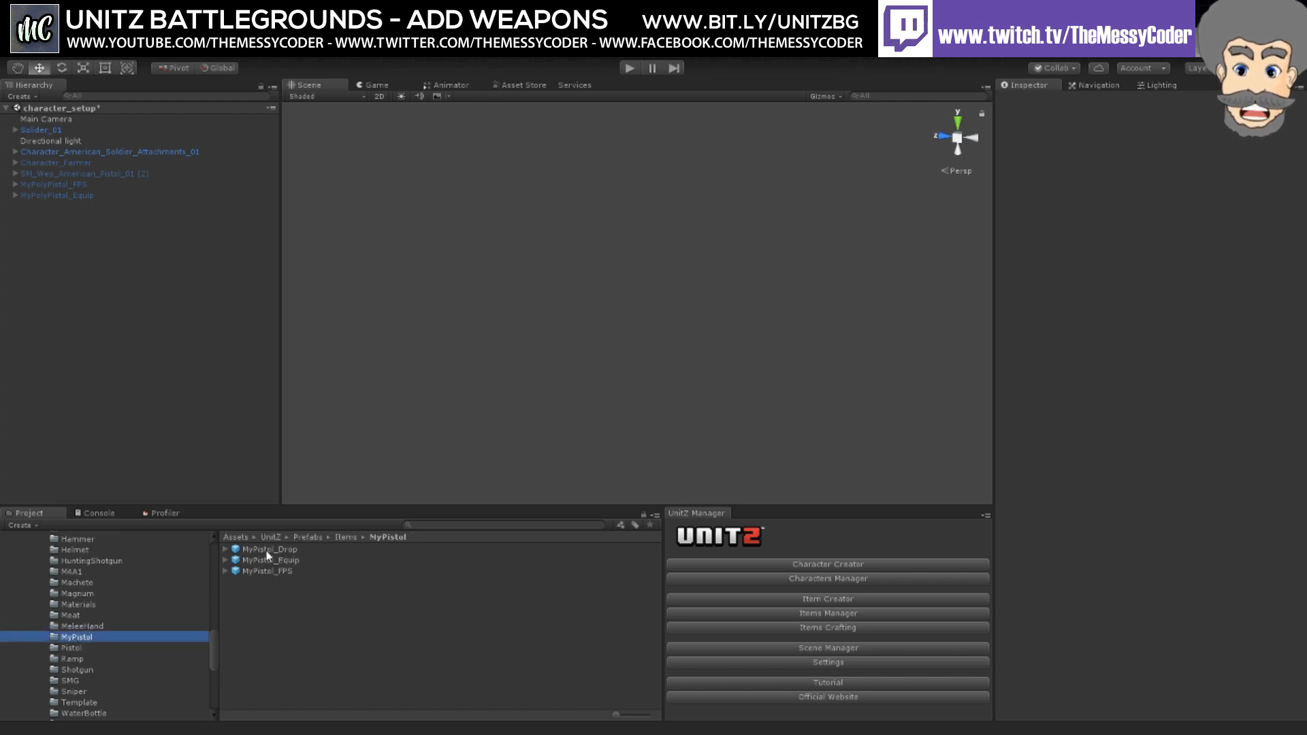
{"action": "left_click_drag", "start_coordinate": [269, 549], "coordinate": [133, 312]}
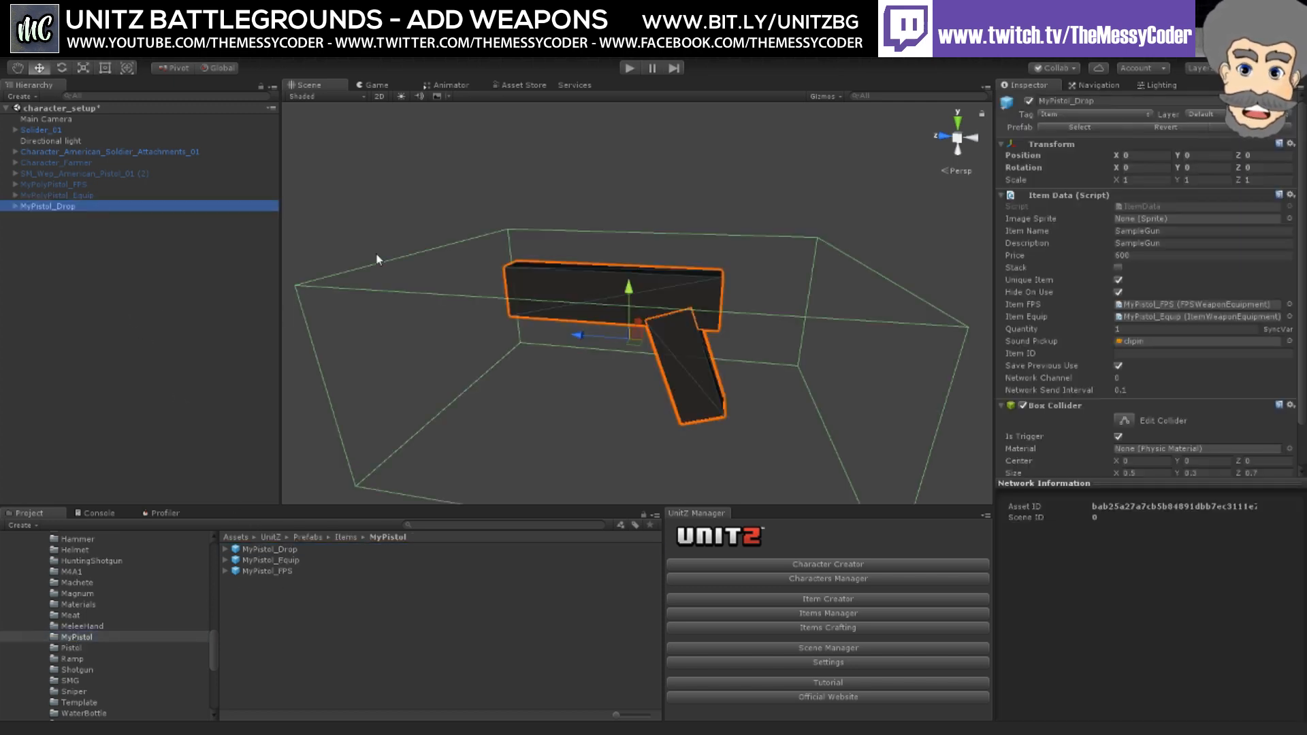
{"action": "scroll", "coordinate": [1120, 378], "scroll_direction": "down", "scroll_amount": 2}
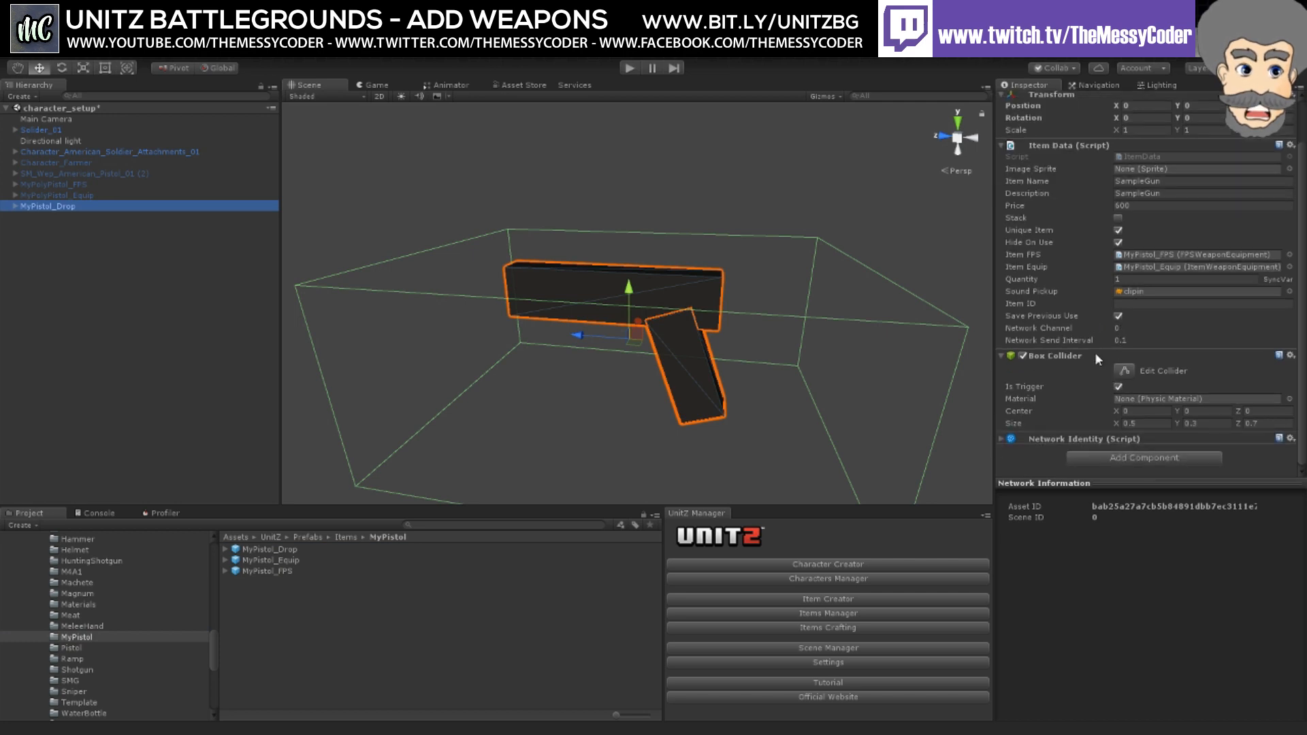
{"action": "scroll", "coordinate": [1141, 393], "scroll_direction": "up", "scroll_amount": 2}
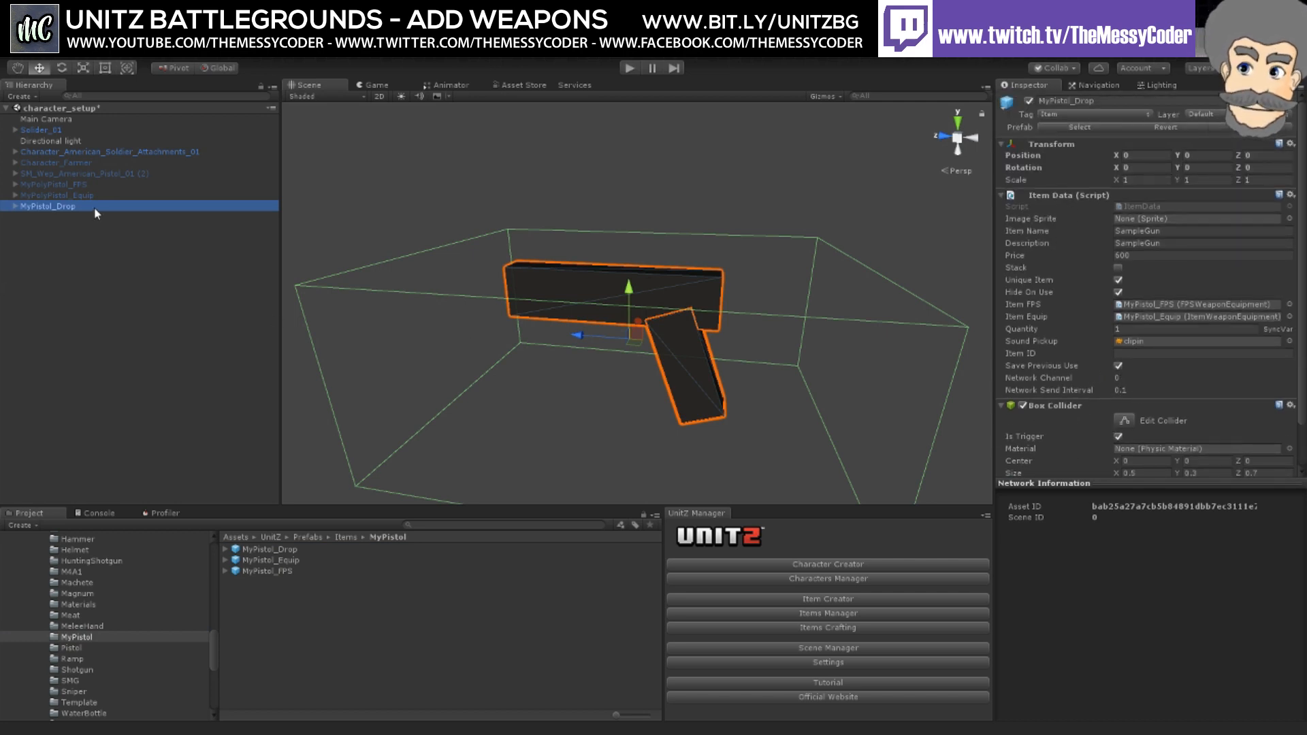
Step: Activate SM_Wep_American_Pistol_01 (2) in the scene
{"action": "left_click", "coordinate": [60, 184]}
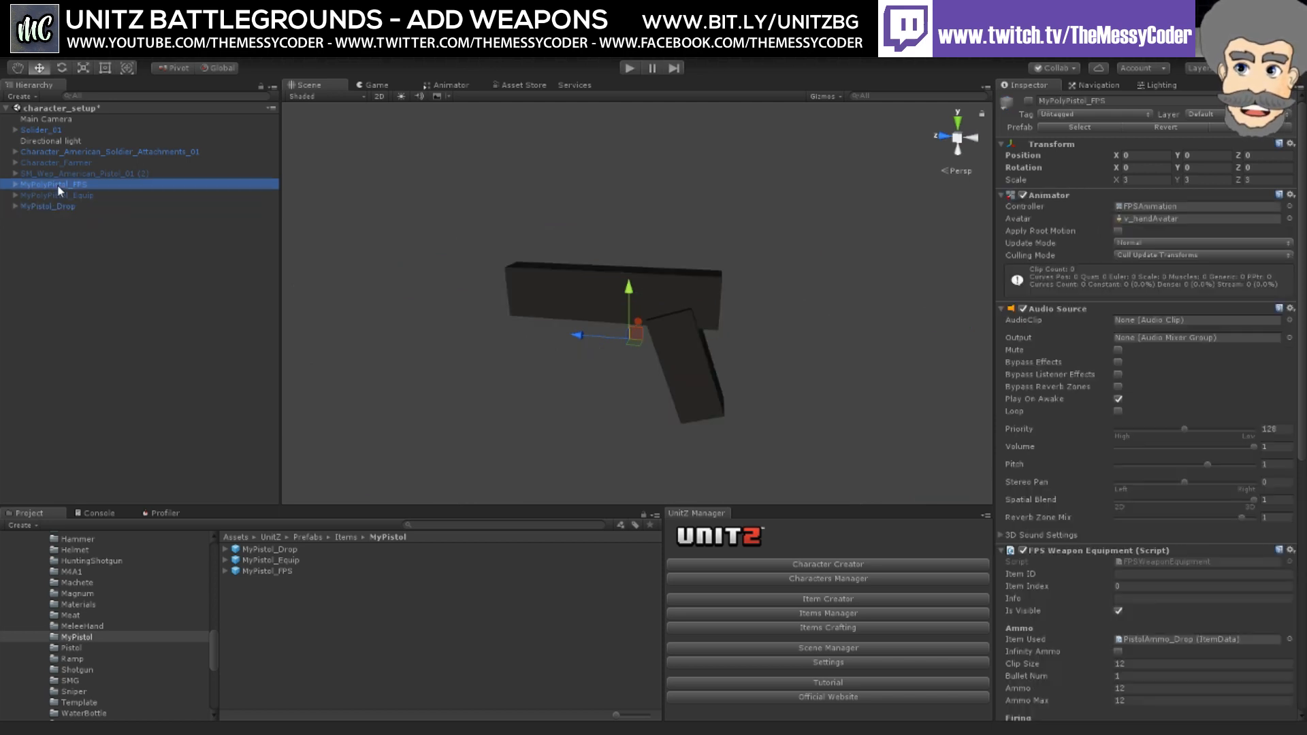
{"action": "left_click", "coordinate": [61, 173]}
{"action": "left_click", "coordinate": [1029, 102]}
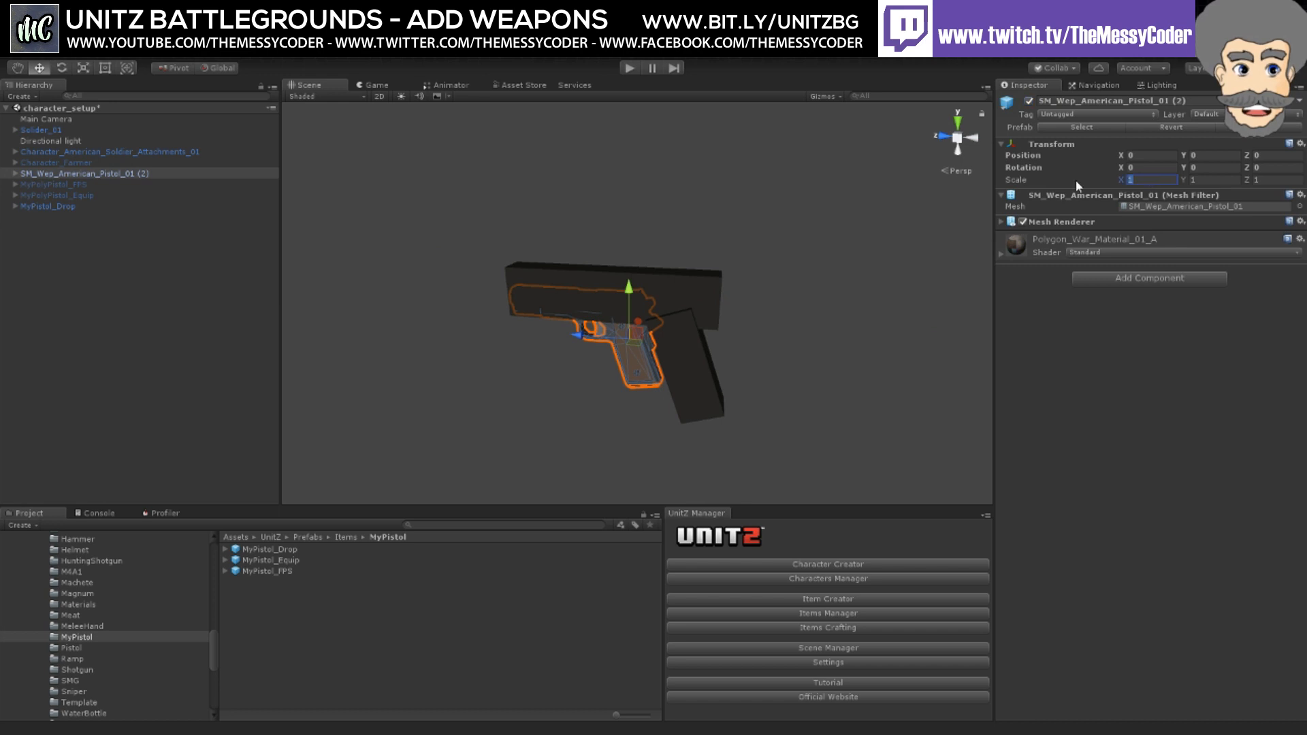
Step: Scale SM_Wep_American_Pistol_01 (2) to 1.35 on all axes and move it to about Z -0.091 to line up with MyPistol_Drop
{"action": "type", "text": "1.35"}
{"action": "key", "text": "Tab"}
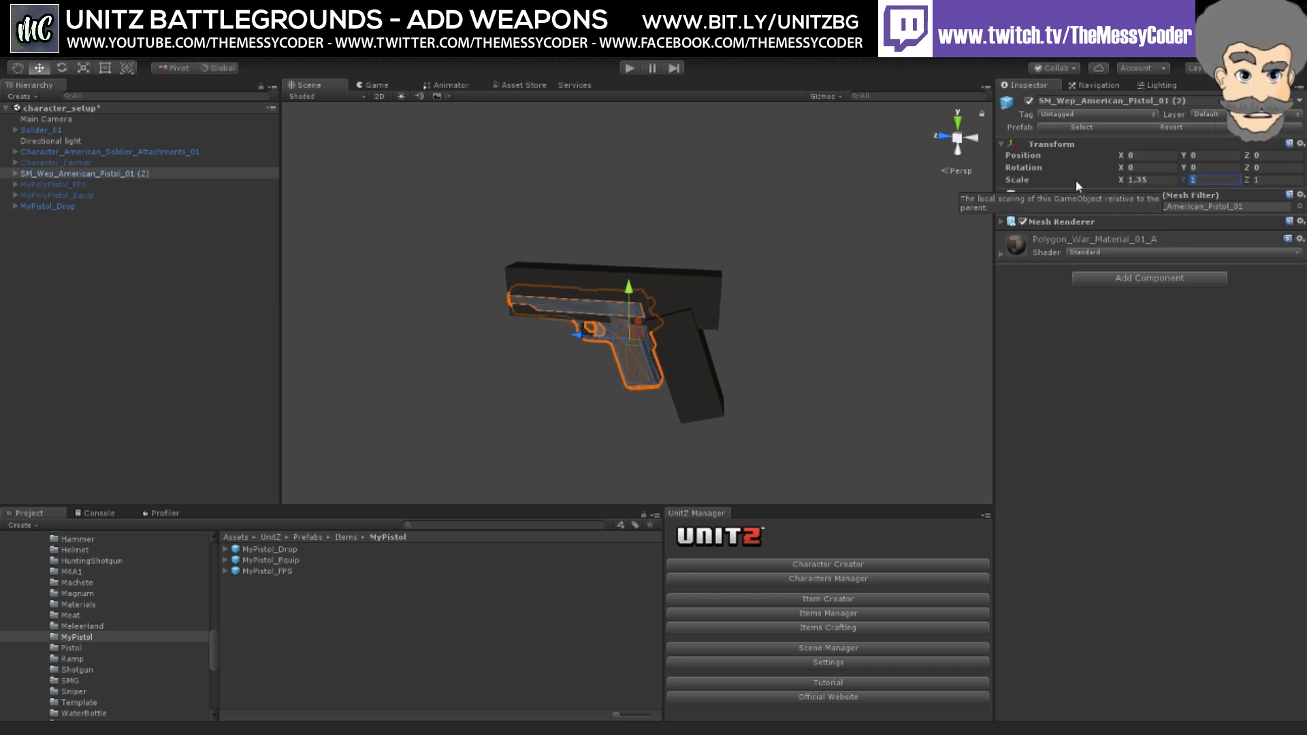
{"action": "type", "text": "1.35"}
{"action": "key", "text": "Tab"}
{"action": "type", "text": "1.35"}
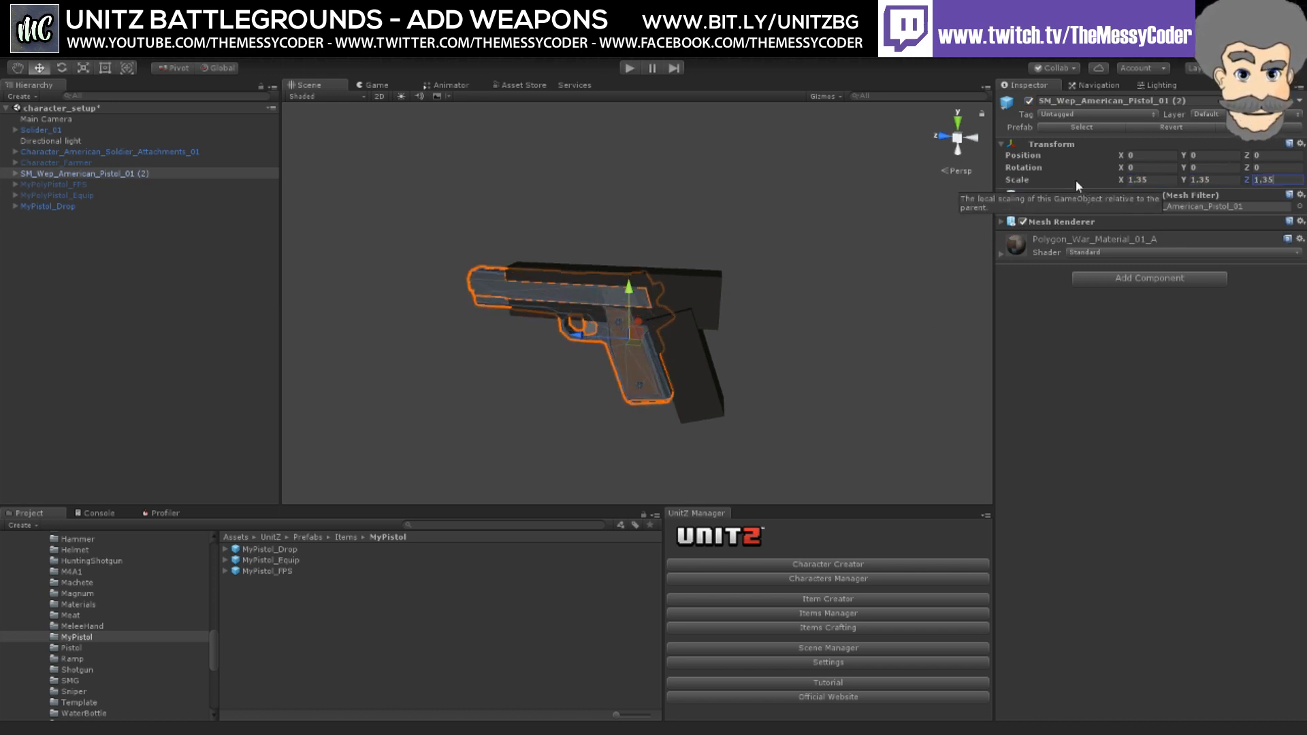
{"action": "left_click_drag", "start_coordinate": [575, 341], "coordinate": [616, 341]}
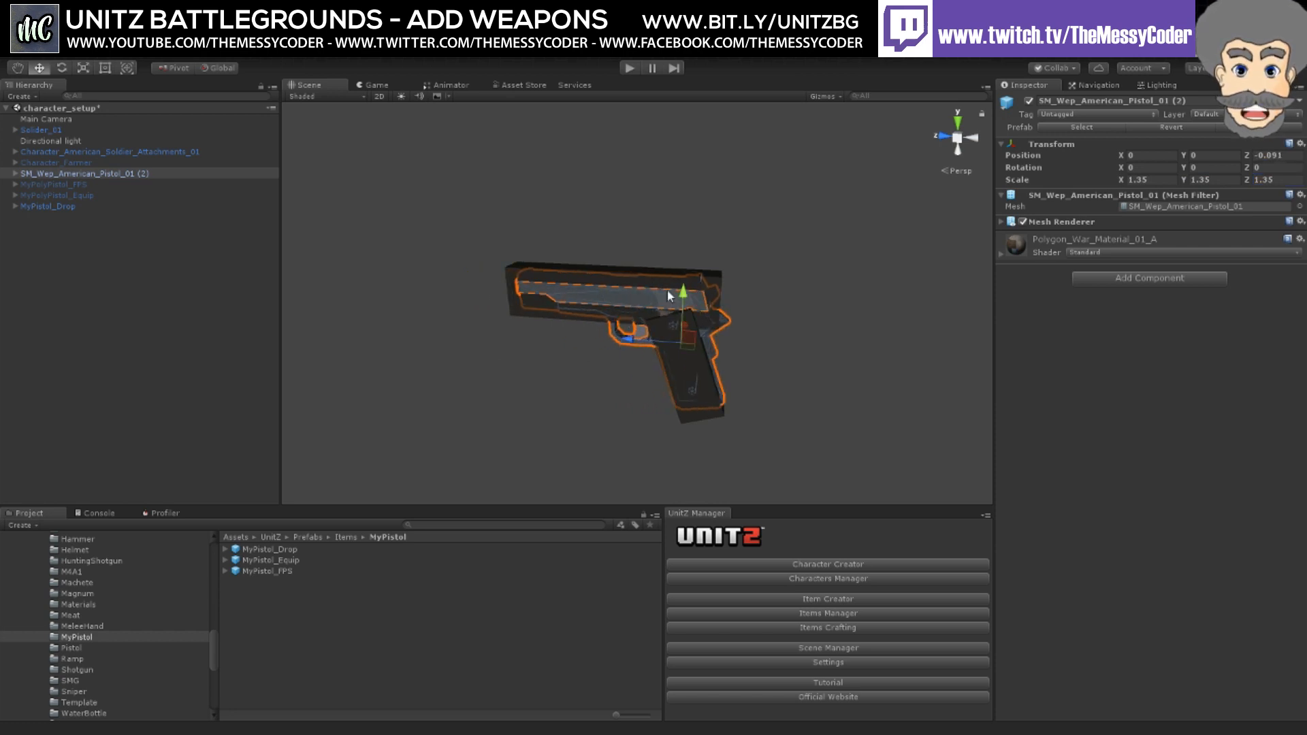
{"action": "left_click_drag", "start_coordinate": [670, 288], "coordinate": [683, 298]}
Step: Create an empty object named MyPolyPistol_Drop and make SM_Wep_American_Pistol_01 (2) its child
{"action": "right_click", "coordinate": [57, 256]}
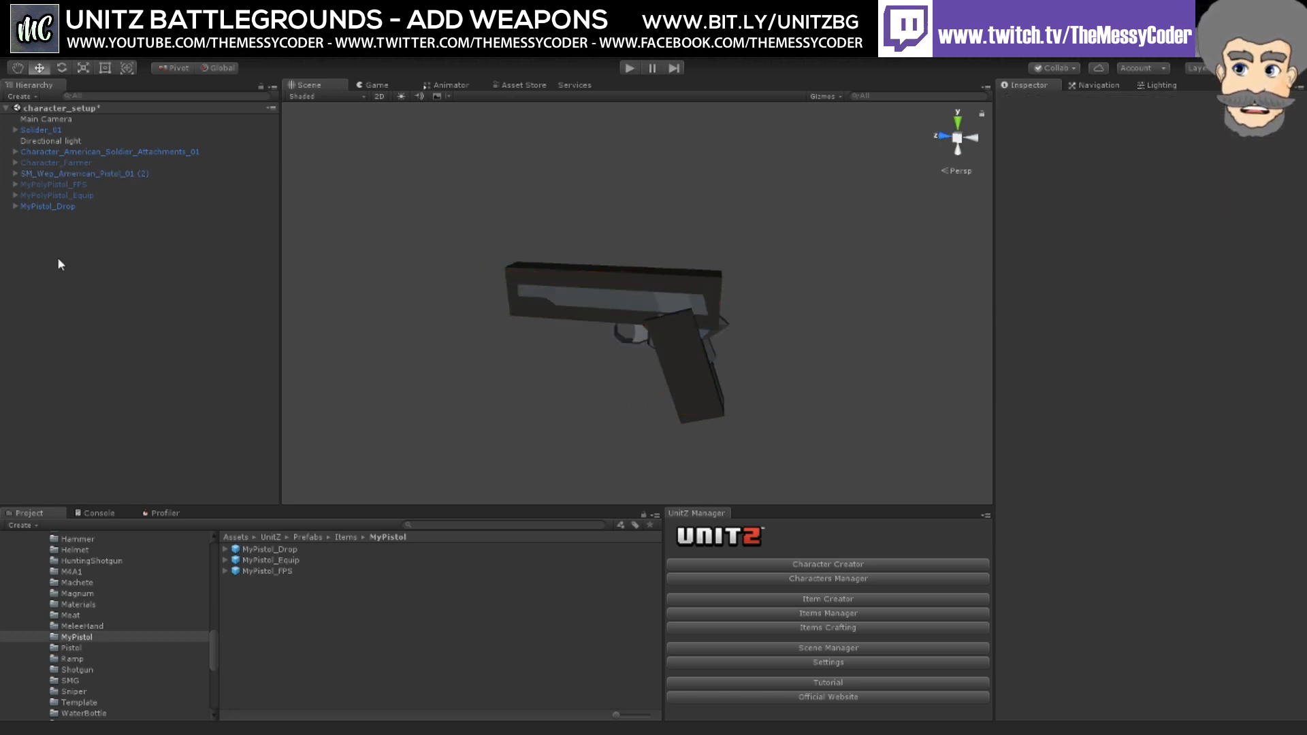
{"action": "left_click", "coordinate": [126, 372]}
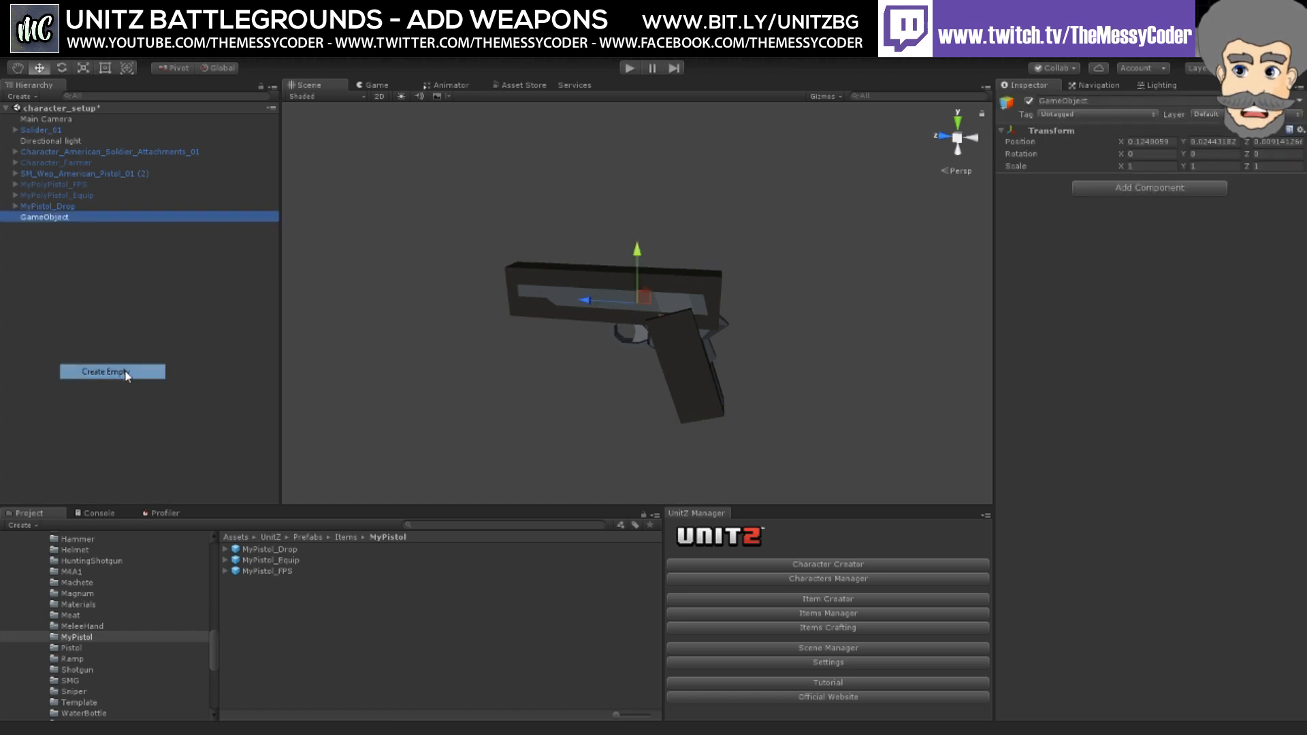
{"action": "left_click", "coordinate": [52, 218]}
{"action": "type", "text": "MyP"}
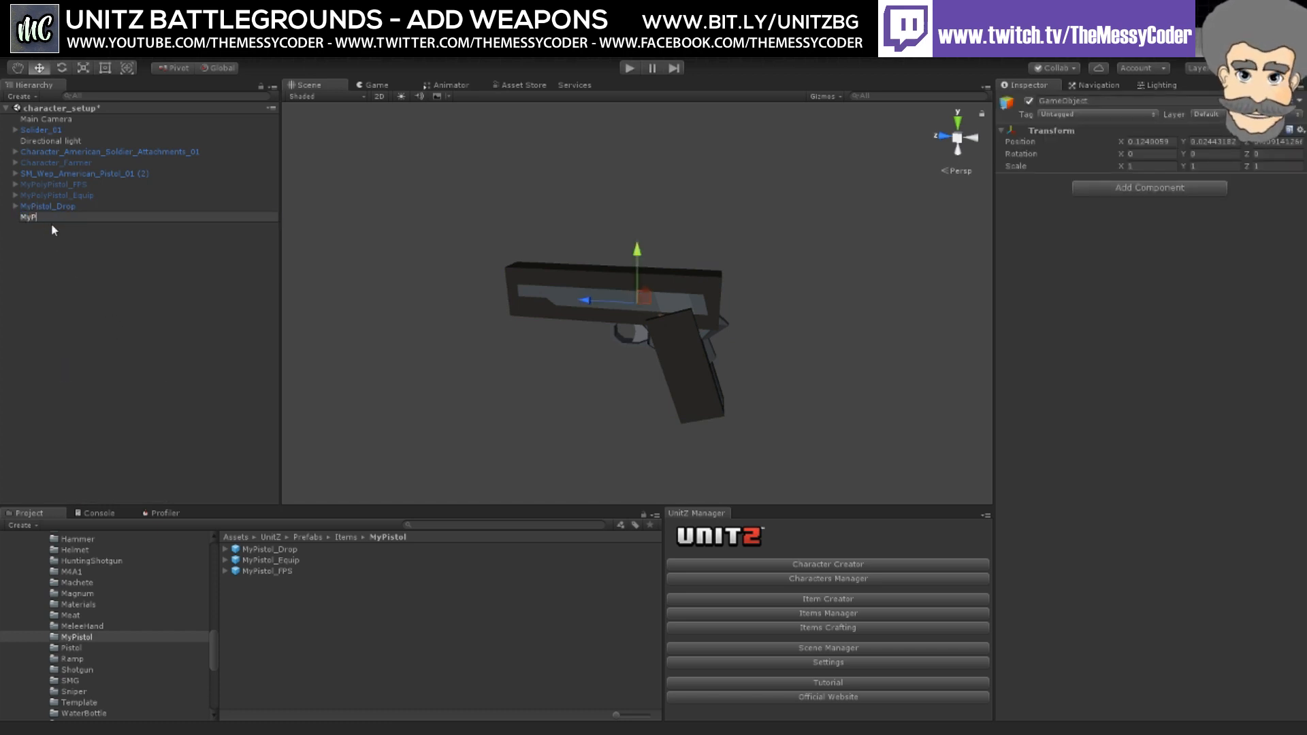
{"action": "type", "text": "olyPi"}
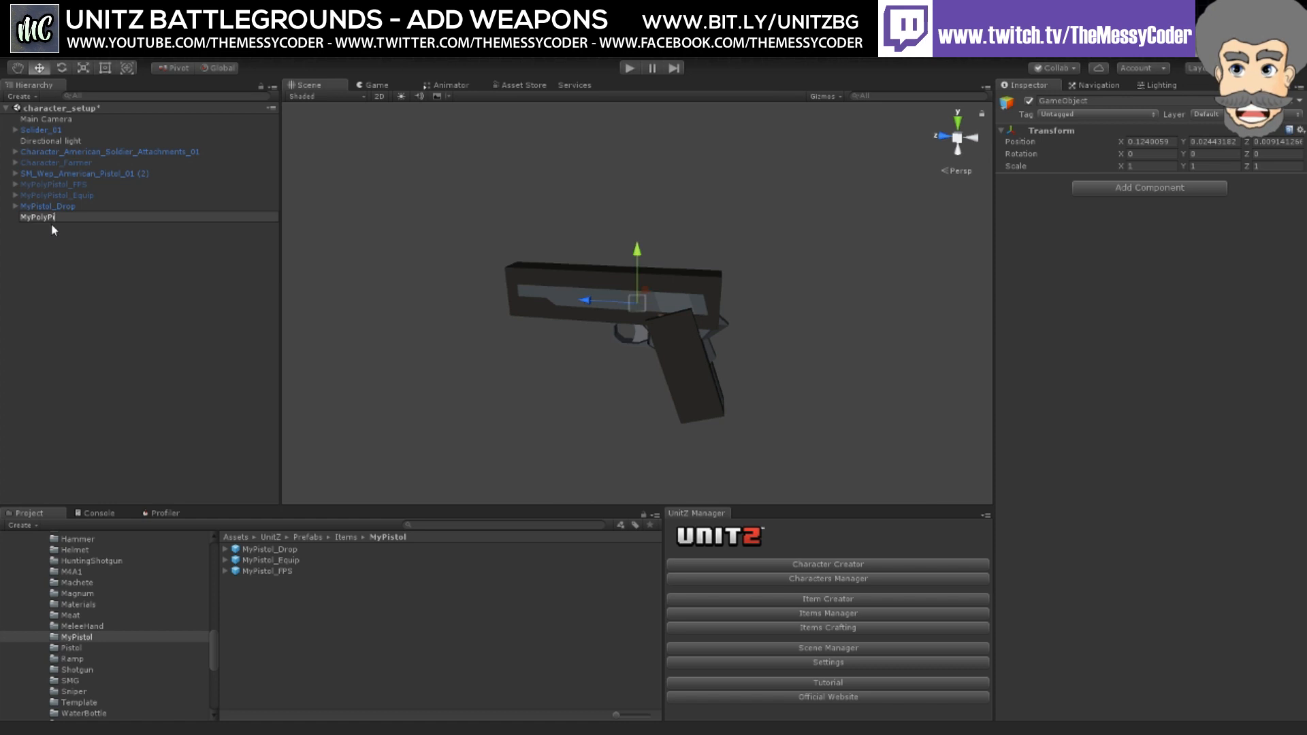
{"action": "type", "text": "stol"}
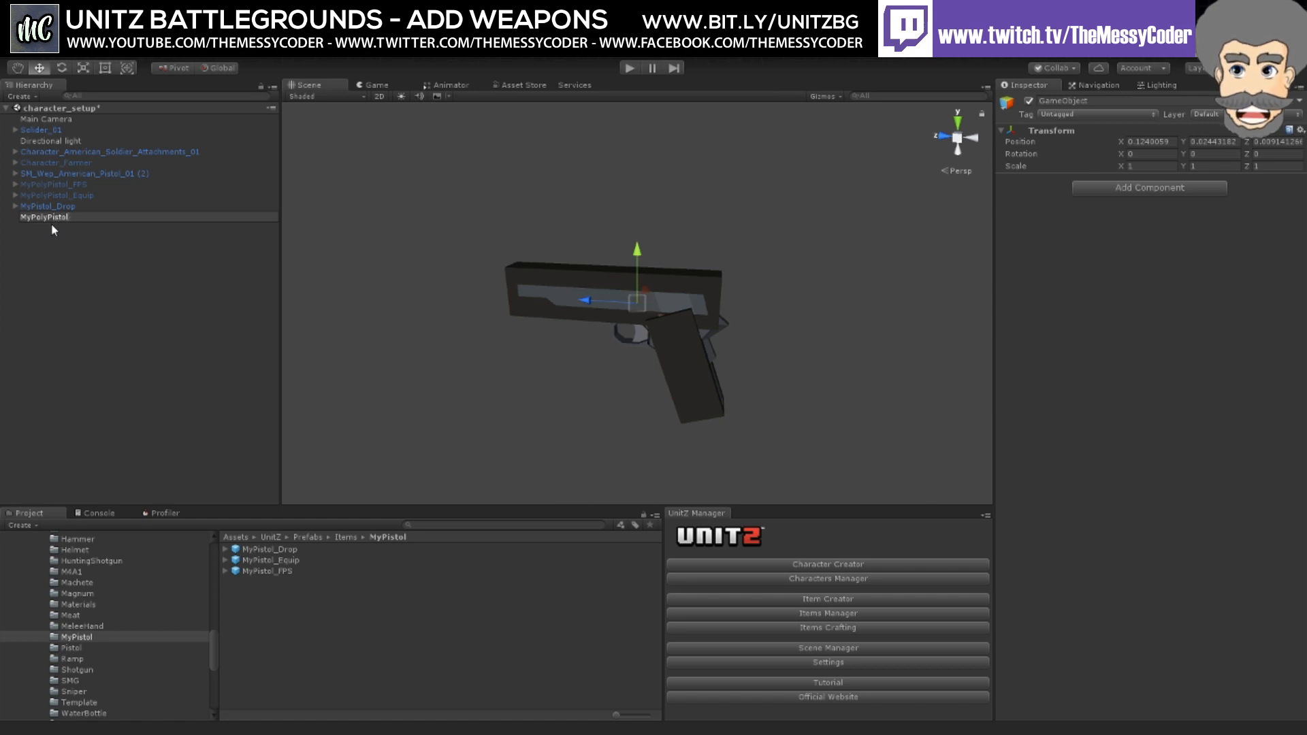
{"action": "type", "text": "+_Drop"}
{"action": "key", "text": "Return"}
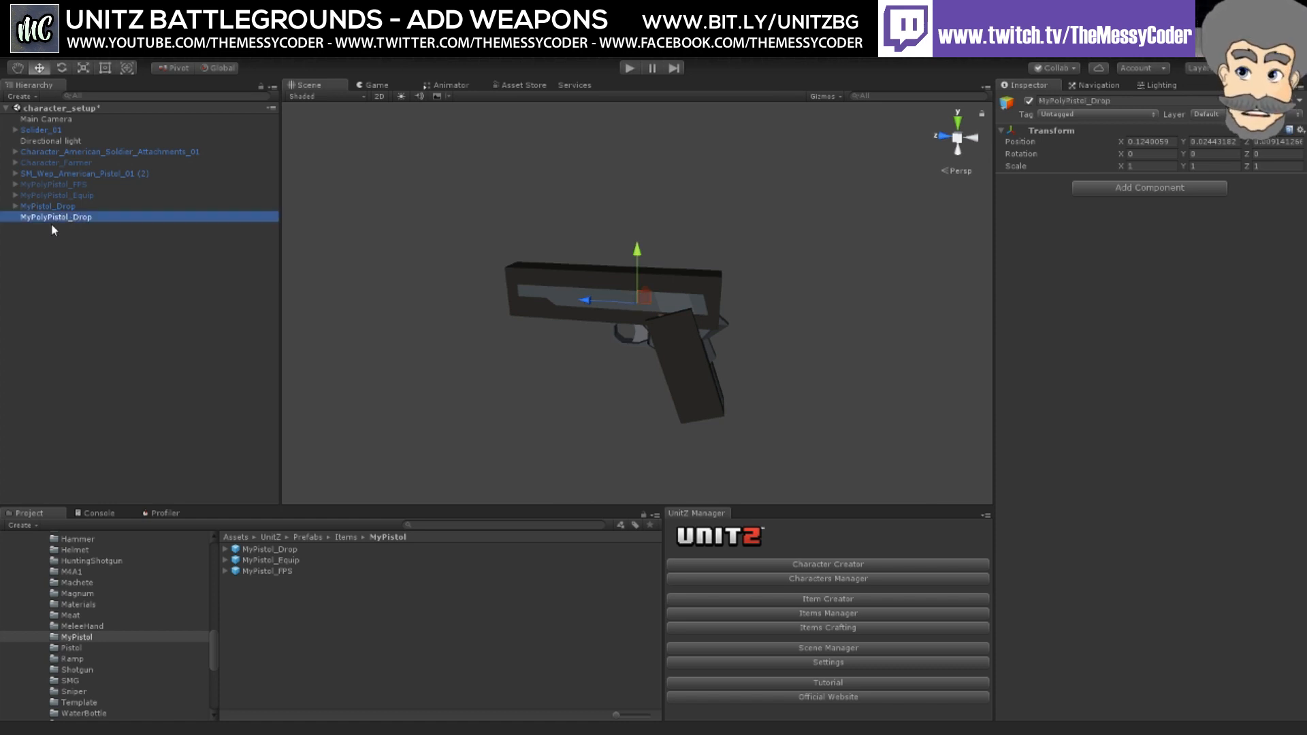
{"action": "left_click_drag", "start_coordinate": [57, 175], "coordinate": [73, 218]}
Step: Add the UnitZ Item Data (Drop view) component to MyPolyPistol_Drop
{"action": "left_click", "coordinate": [60, 207]}
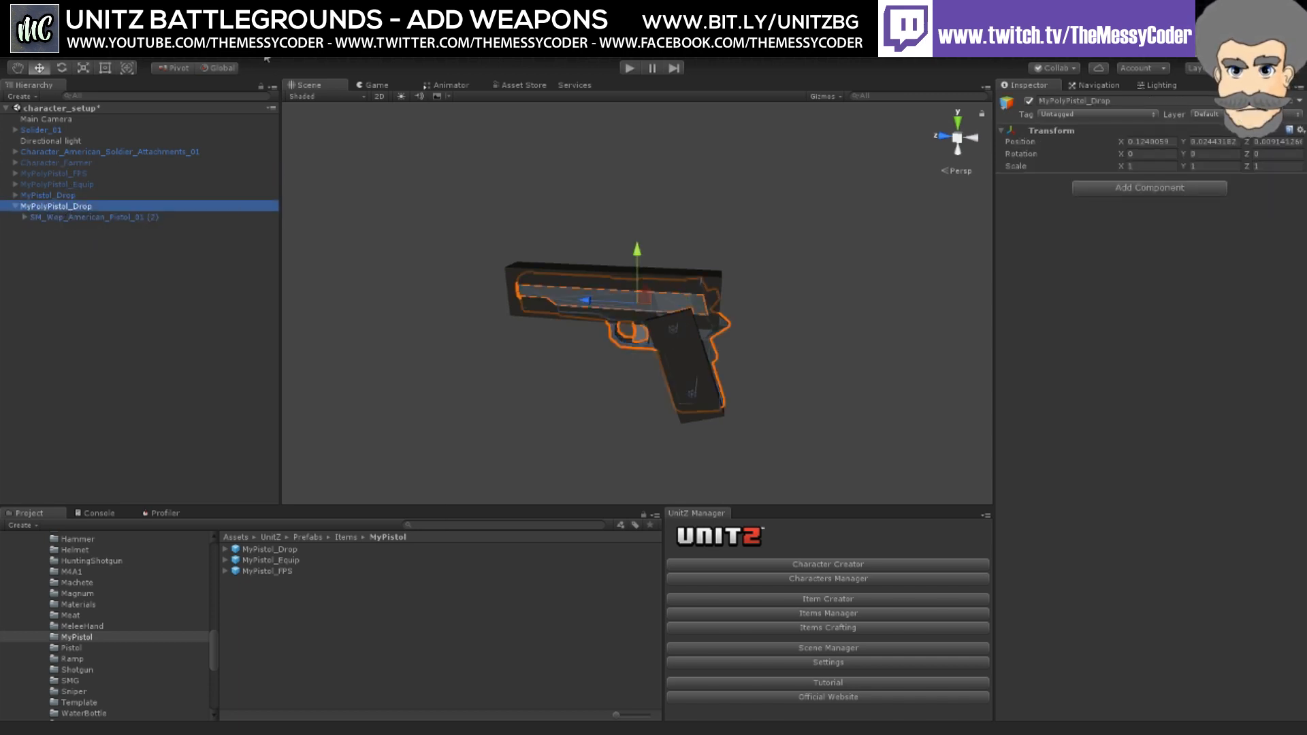
{"action": "left_click", "coordinate": [267, 59]}
{"action": "mouse_move", "coordinate": [320, 124]}
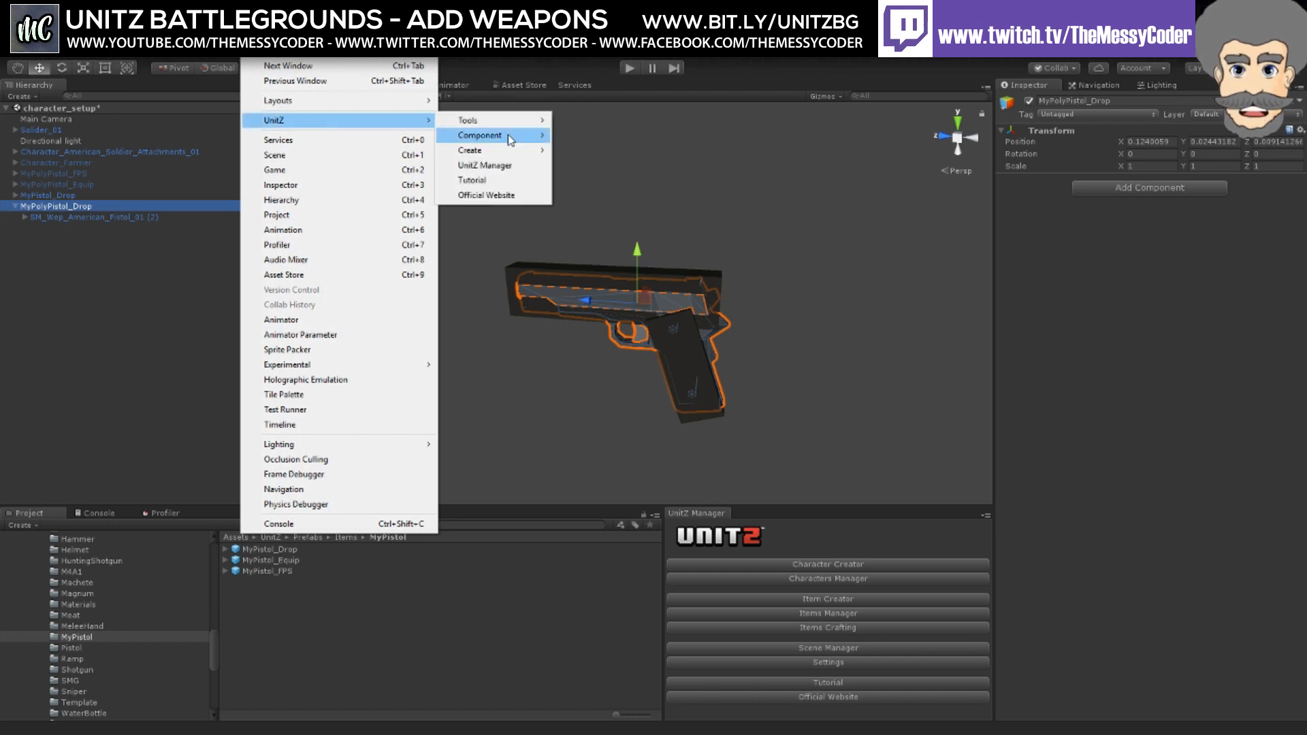
{"action": "mouse_move", "coordinate": [511, 140]}
{"action": "mouse_move", "coordinate": [616, 180]}
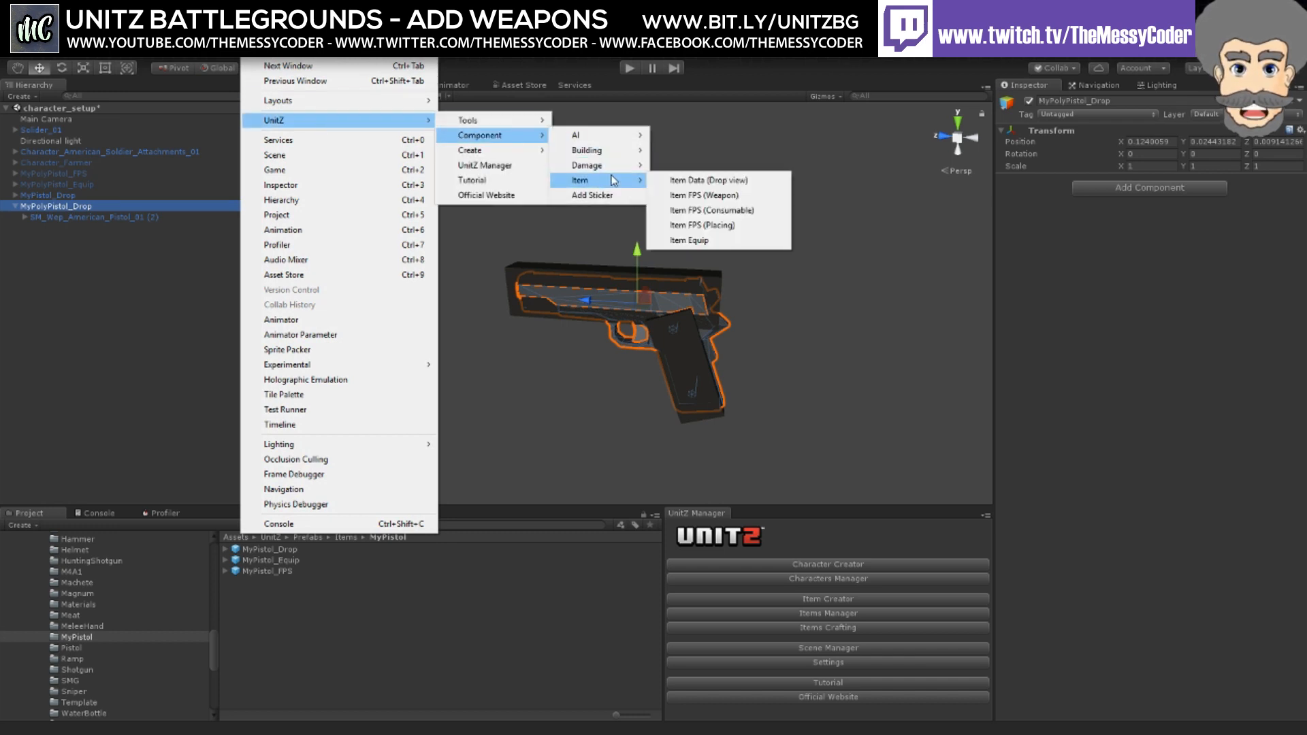
{"action": "left_click", "coordinate": [705, 181]}
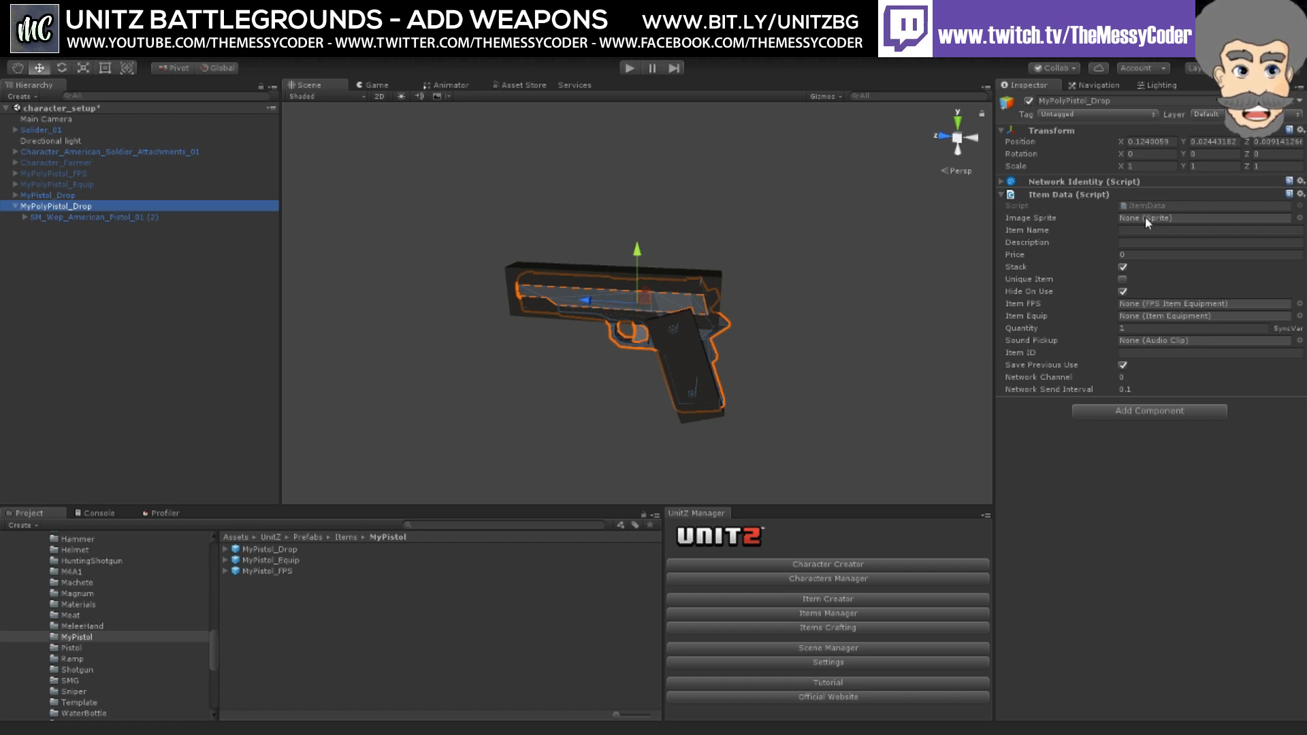
Step: Assign the magnum sprite as the Item Data image and name the item "American WW2 Pistol"
{"action": "left_click", "coordinate": [1299, 218]}
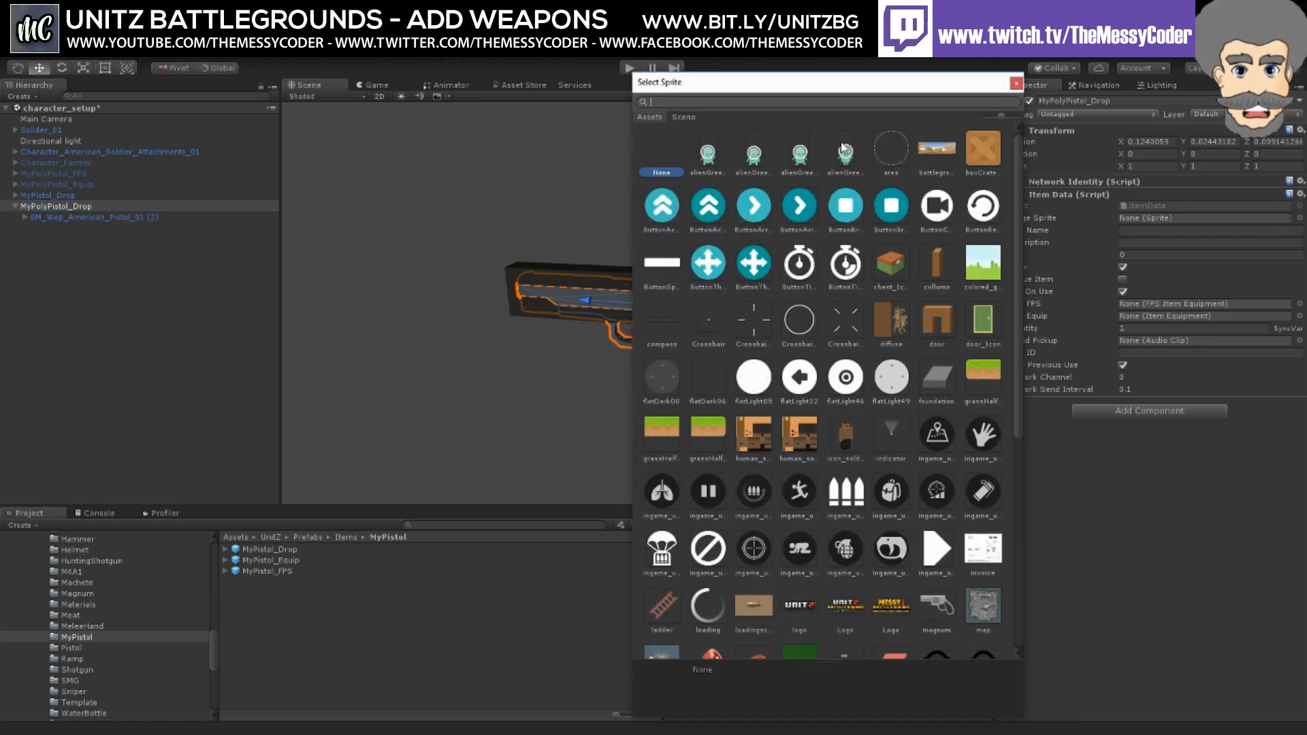
{"action": "scroll", "coordinate": [877, 436], "scroll_direction": "down", "scroll_amount": 8}
{"action": "double_click", "coordinate": [933, 365]}
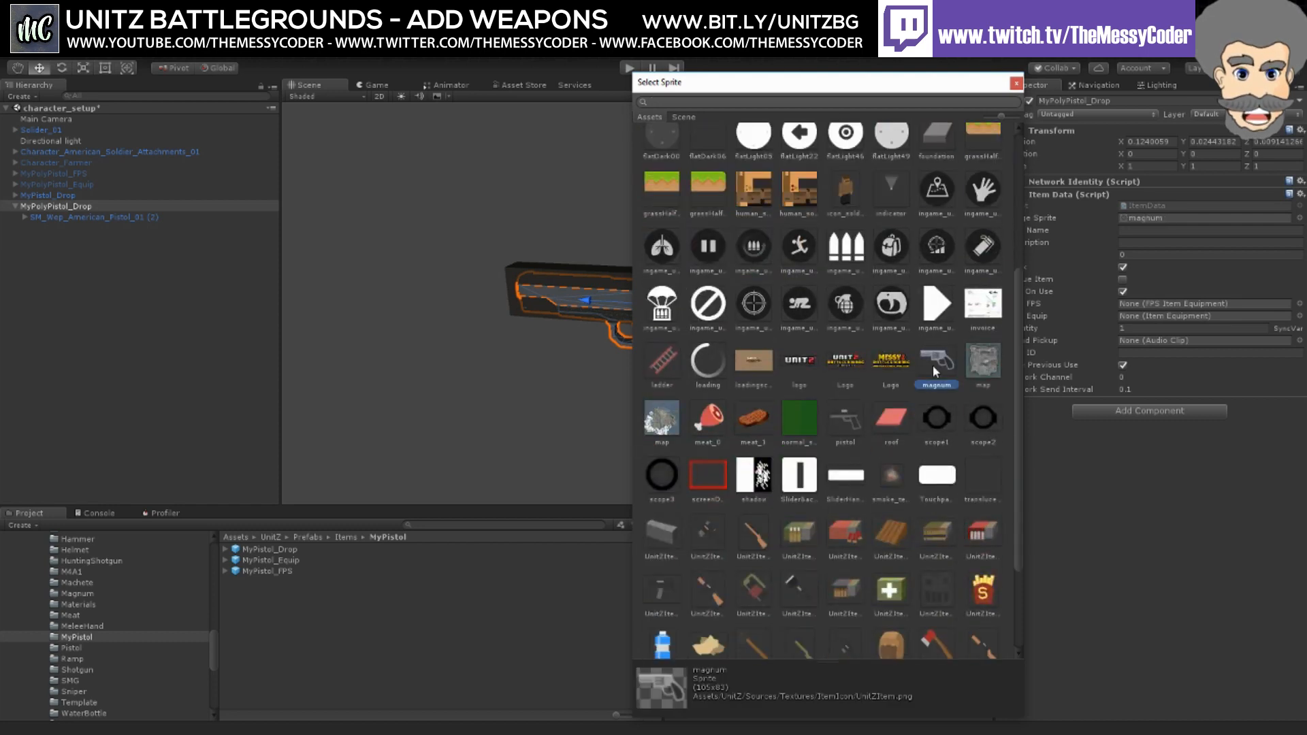
{"action": "left_click", "coordinate": [1151, 231]}
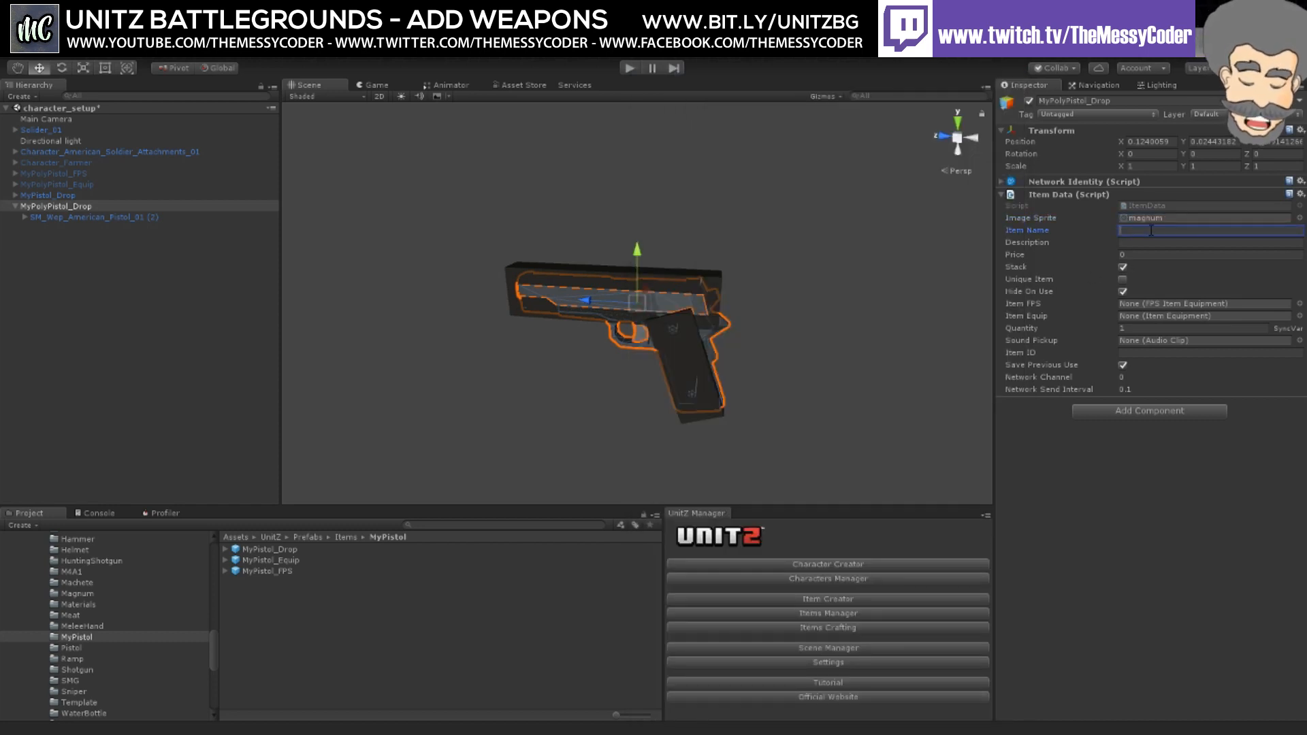
{"action": "type", "text": "Am"}
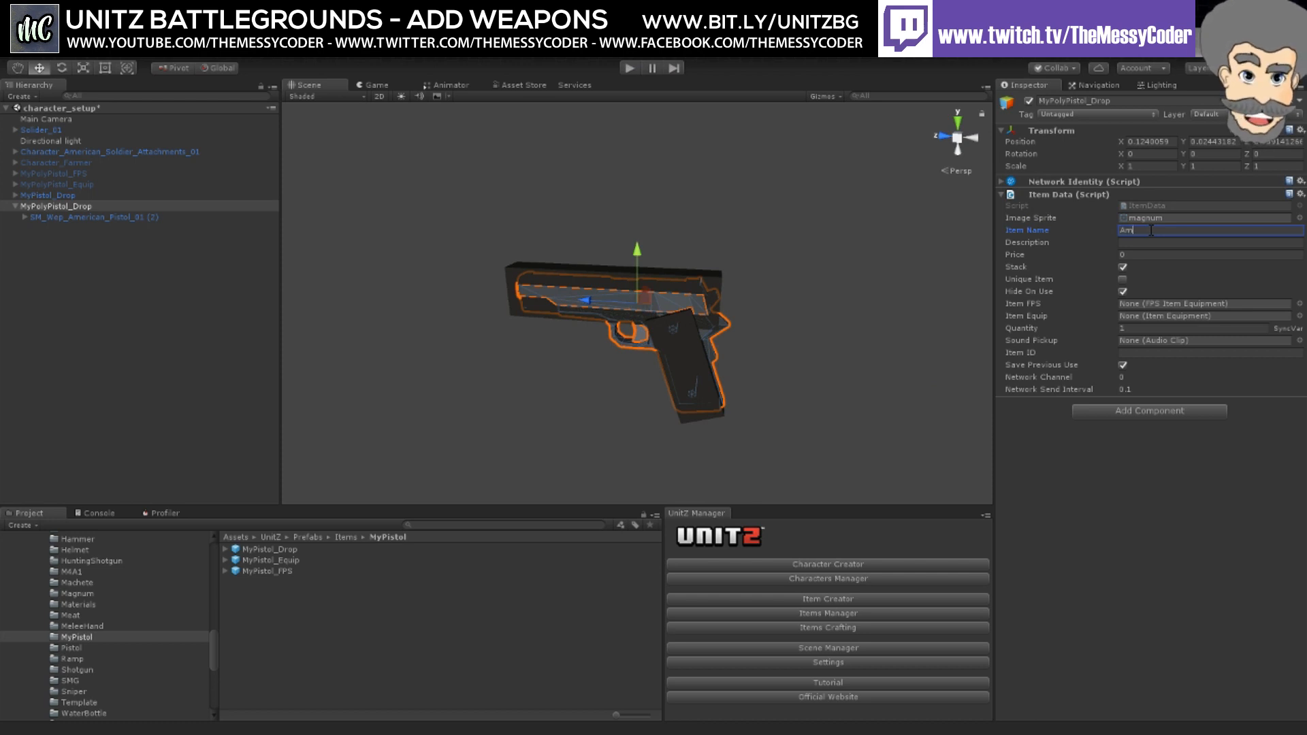
{"action": "type", "text": "erican WW2 P"}
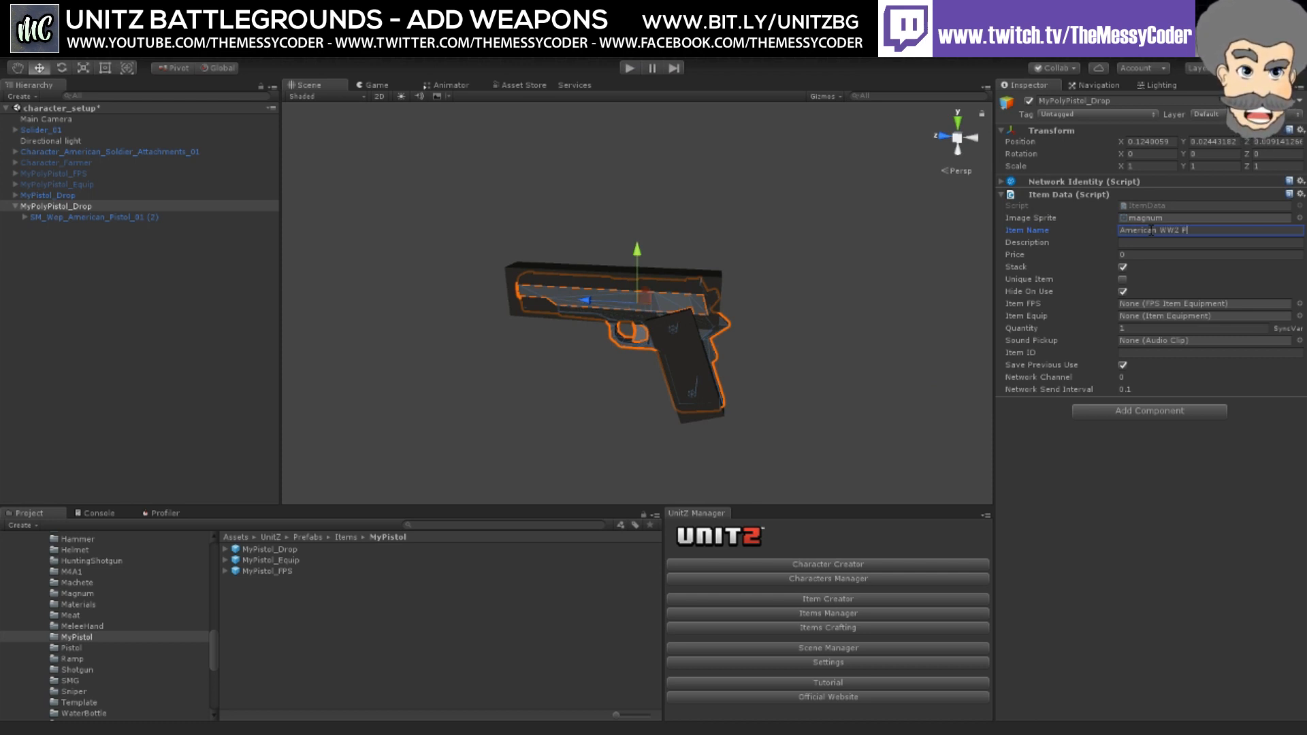
{"action": "type", "text": "istol"}
{"action": "key", "text": "Tab"}
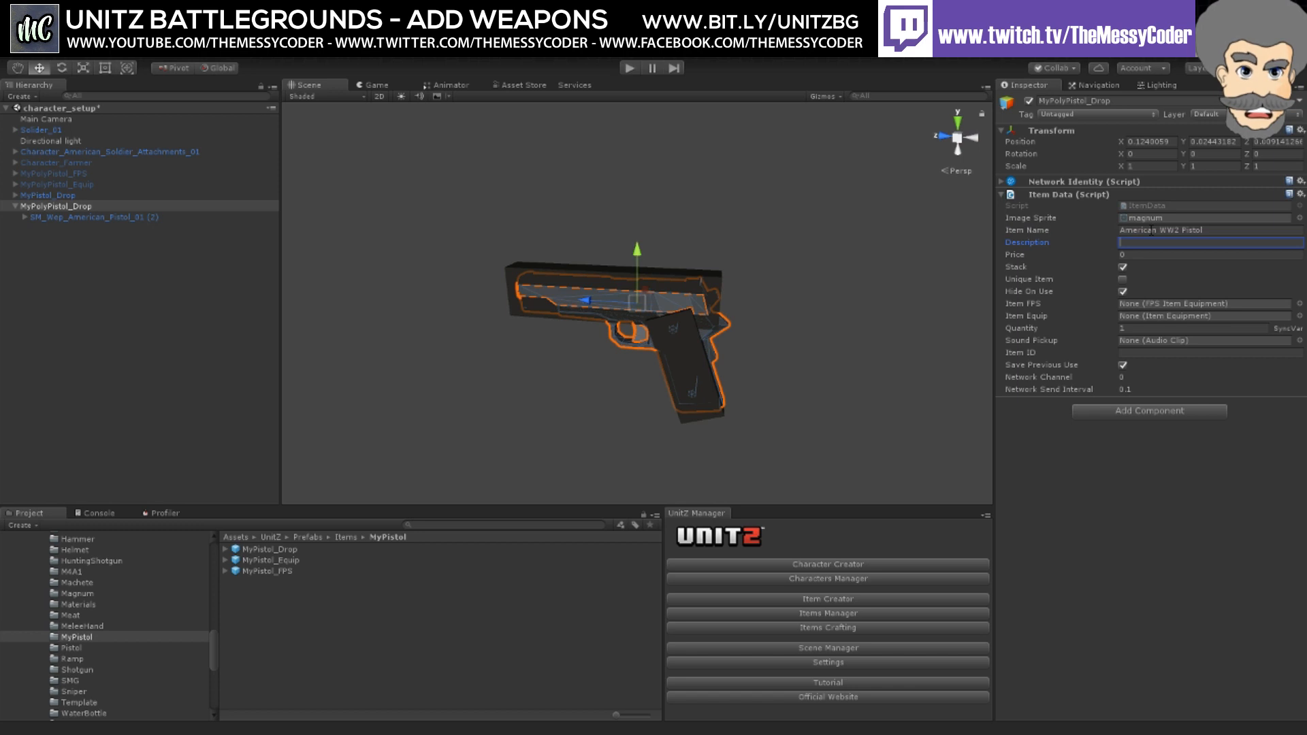
Step: Enter "American Pistol from WW2" as the item's description
{"action": "type", "text": "Ameru"}
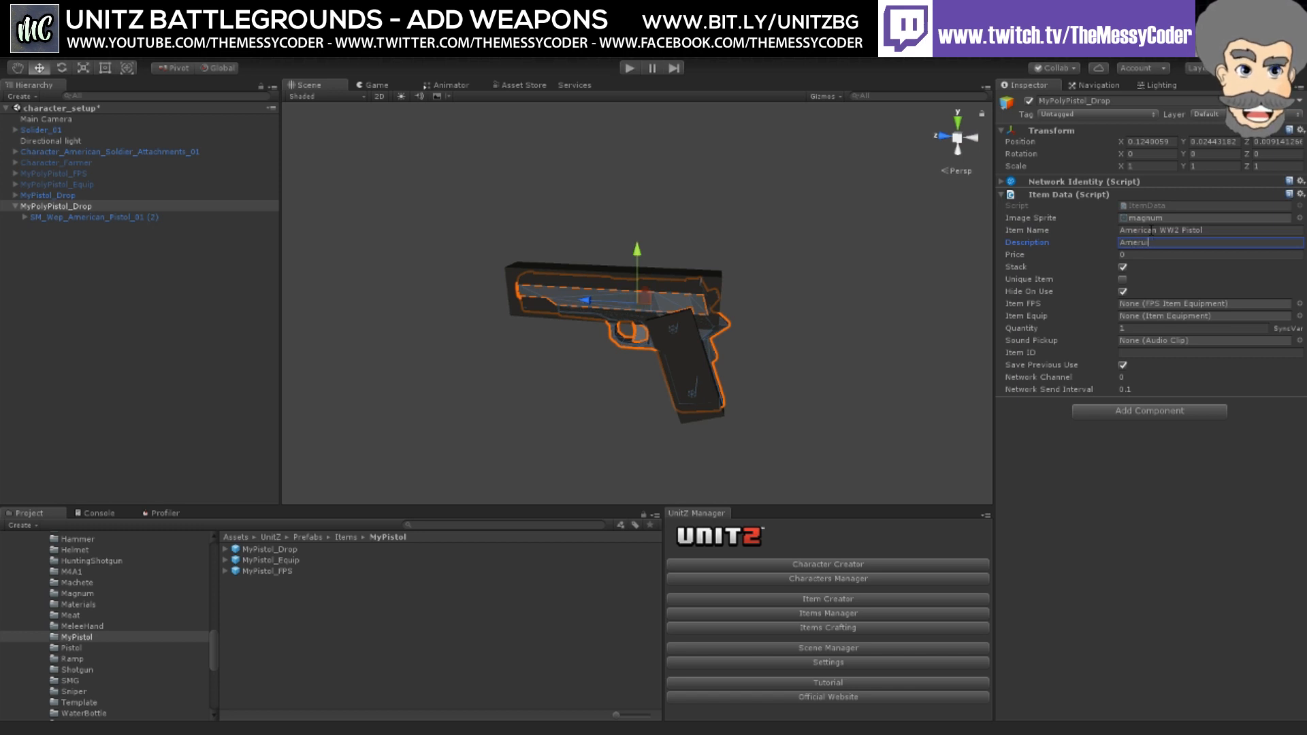
{"action": "key", "text": "BackSpace"}
{"action": "type", "text": "ican Pus"}
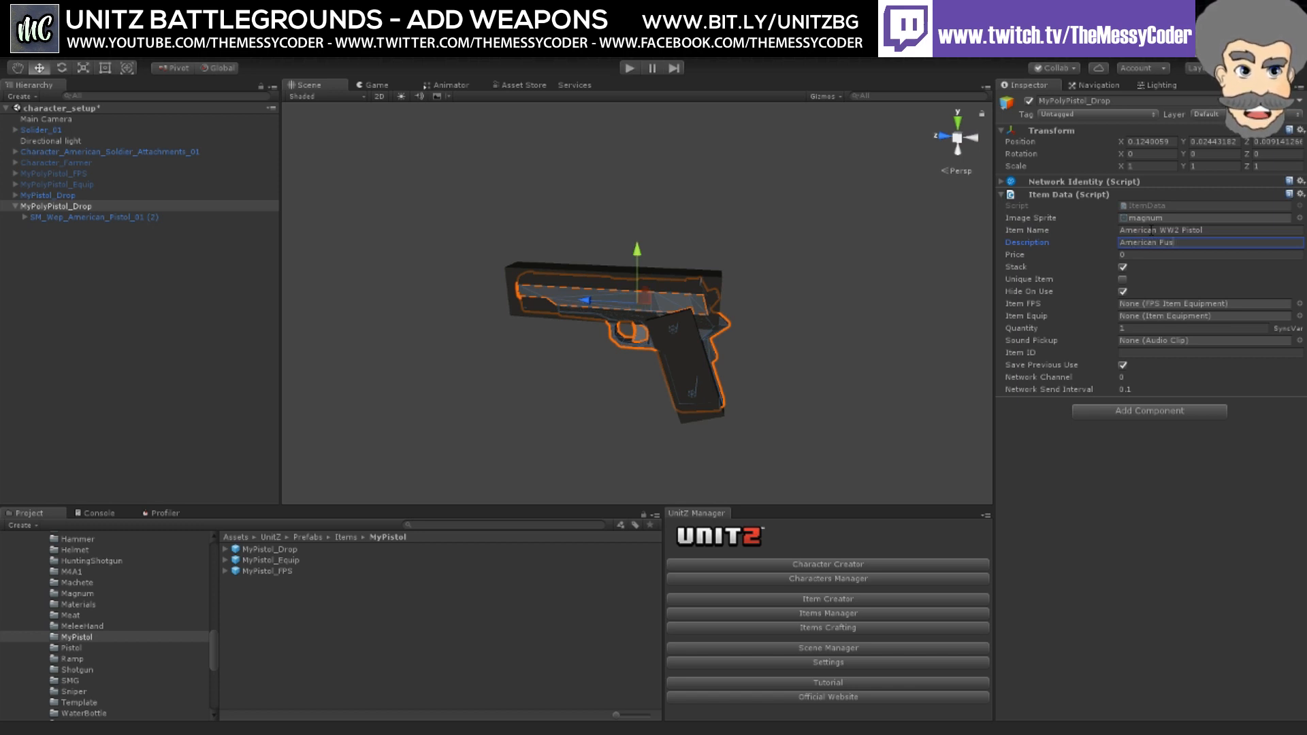
{"action": "key", "text": "BackSpace"}
{"action": "key", "text": "BackSpace"}
{"action": "type", "text": "istol from WW2"}
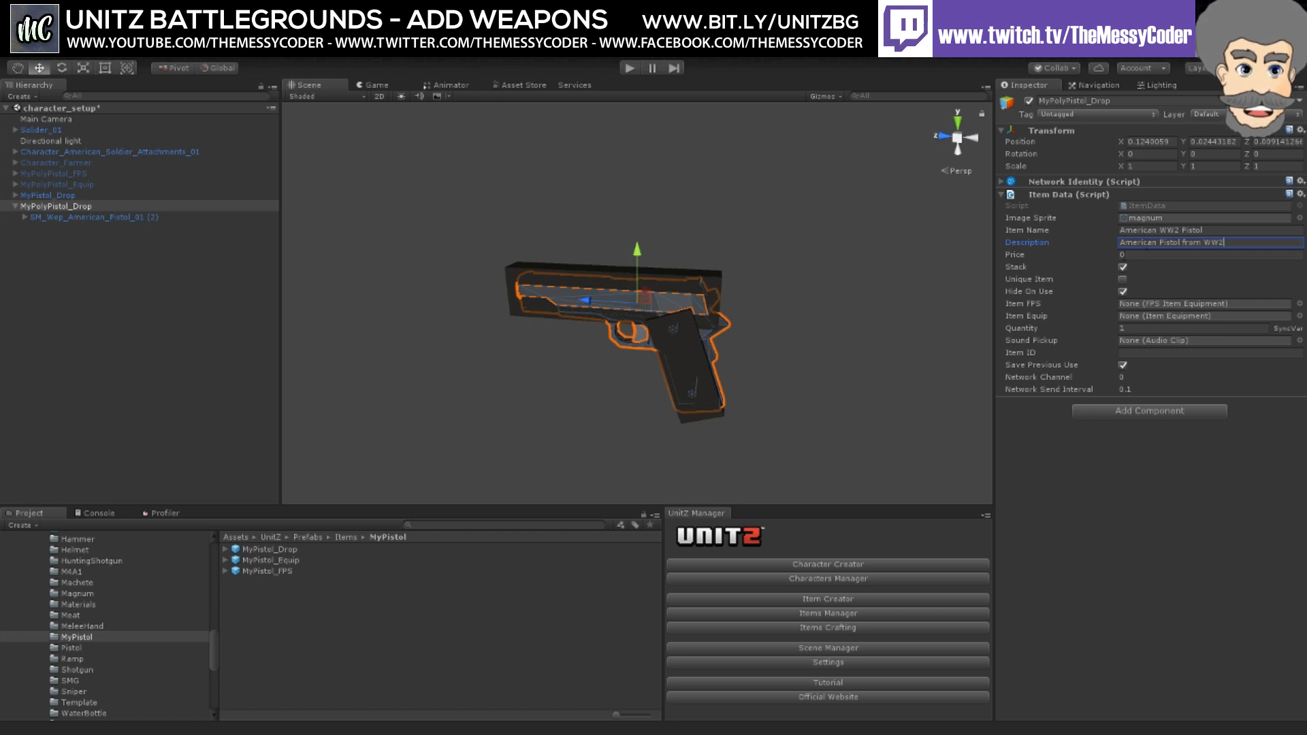
Step: Set the item's price to 500, turn off Stack and turn on Unique Item
{"action": "left_click", "coordinate": [1114, 255]}
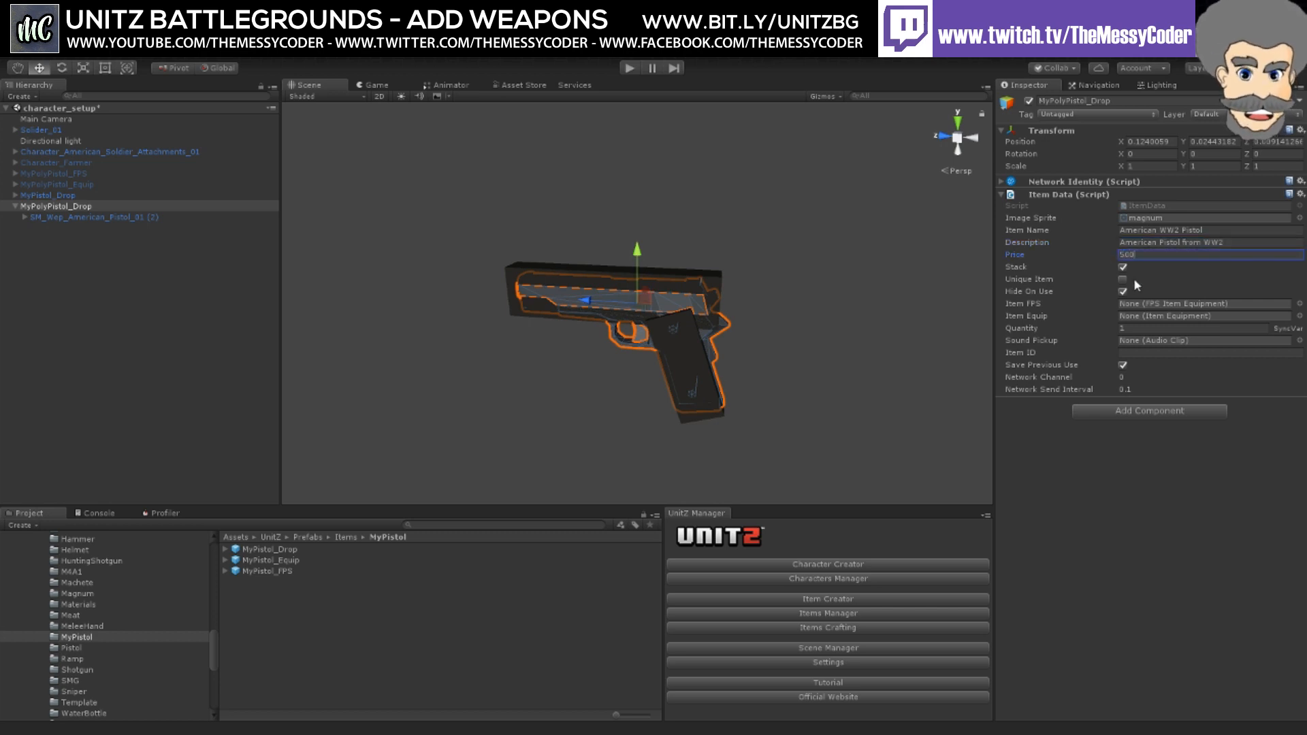
{"action": "left_click", "coordinate": [1124, 267]}
{"action": "left_click", "coordinate": [1123, 280]}
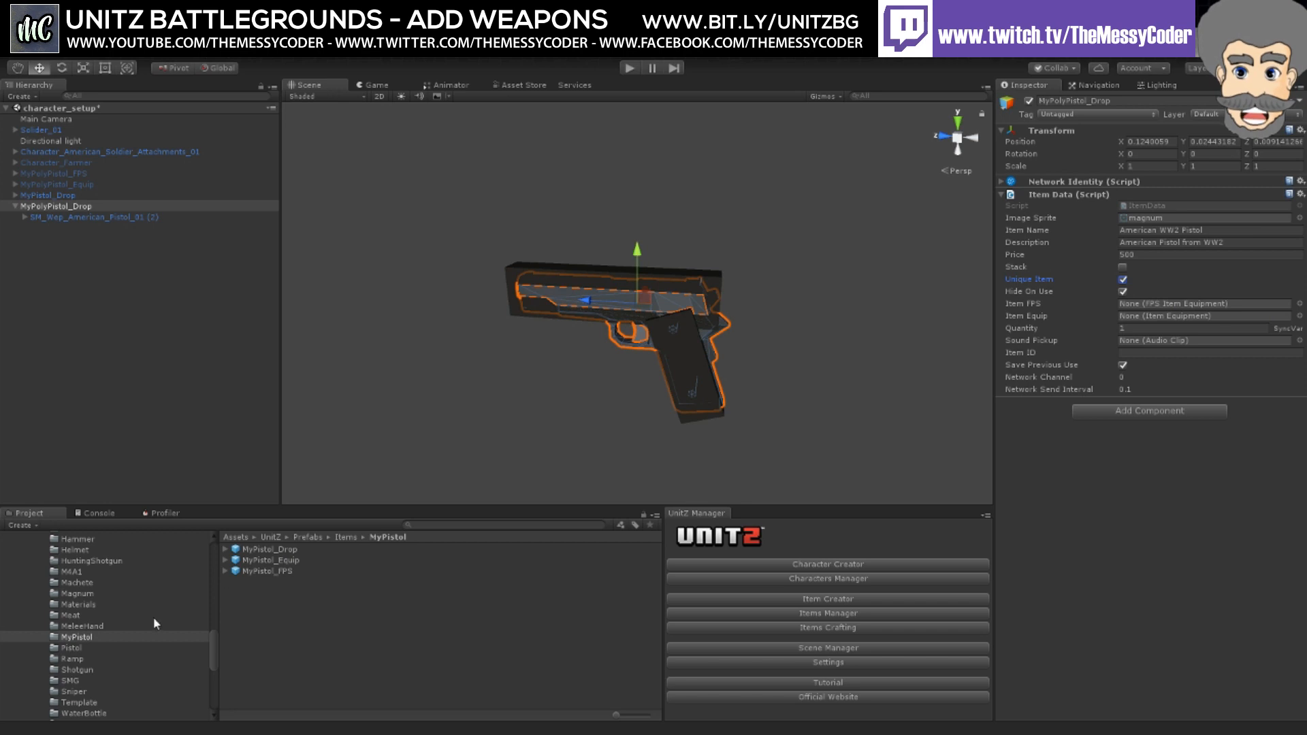
Step: Assign the MyPolyPistol_Equip and MyPolyPistol_FPS prefabs from _AllMyStuff/Prefabs/MyPolyPistol to Item Equip and Item FPS
{"action": "scroll", "coordinate": [151, 620], "scroll_direction": "up", "scroll_amount": 10}
{"action": "left_click", "coordinate": [65, 635]}
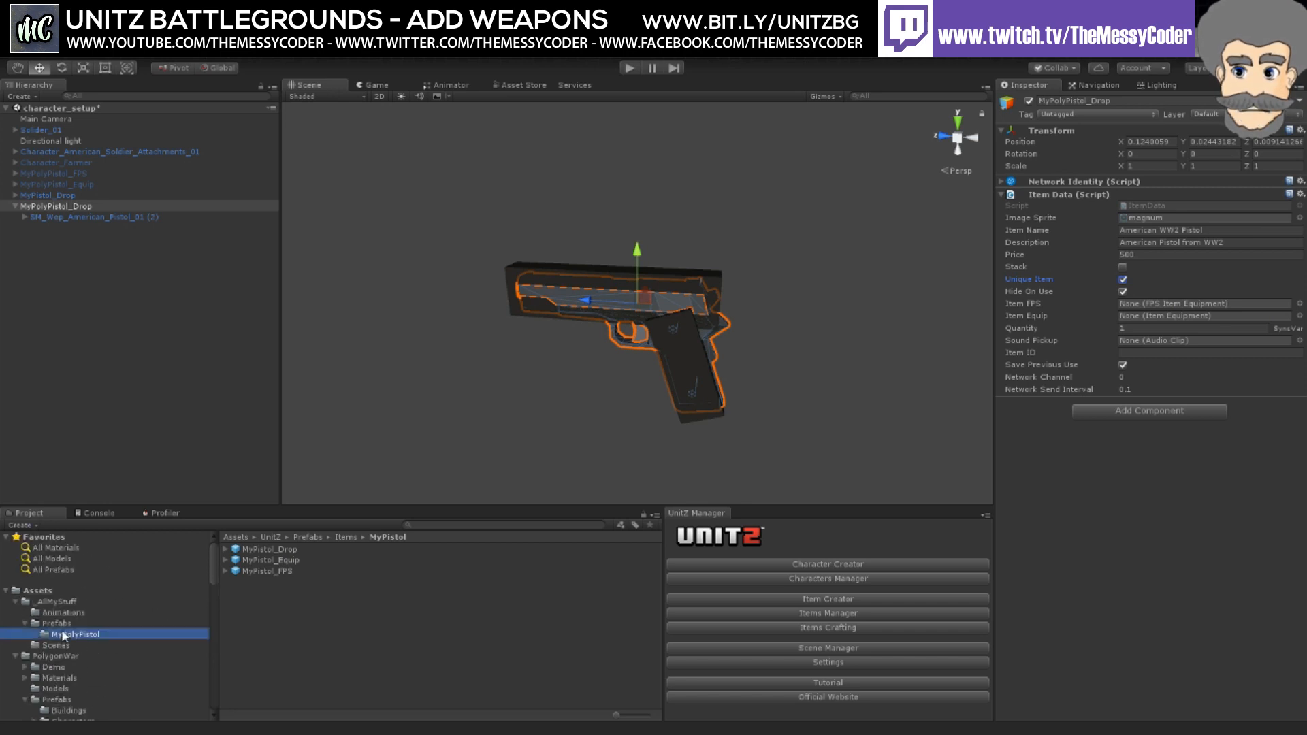
{"action": "left_click_drag", "start_coordinate": [277, 549], "coordinate": [1158, 317]}
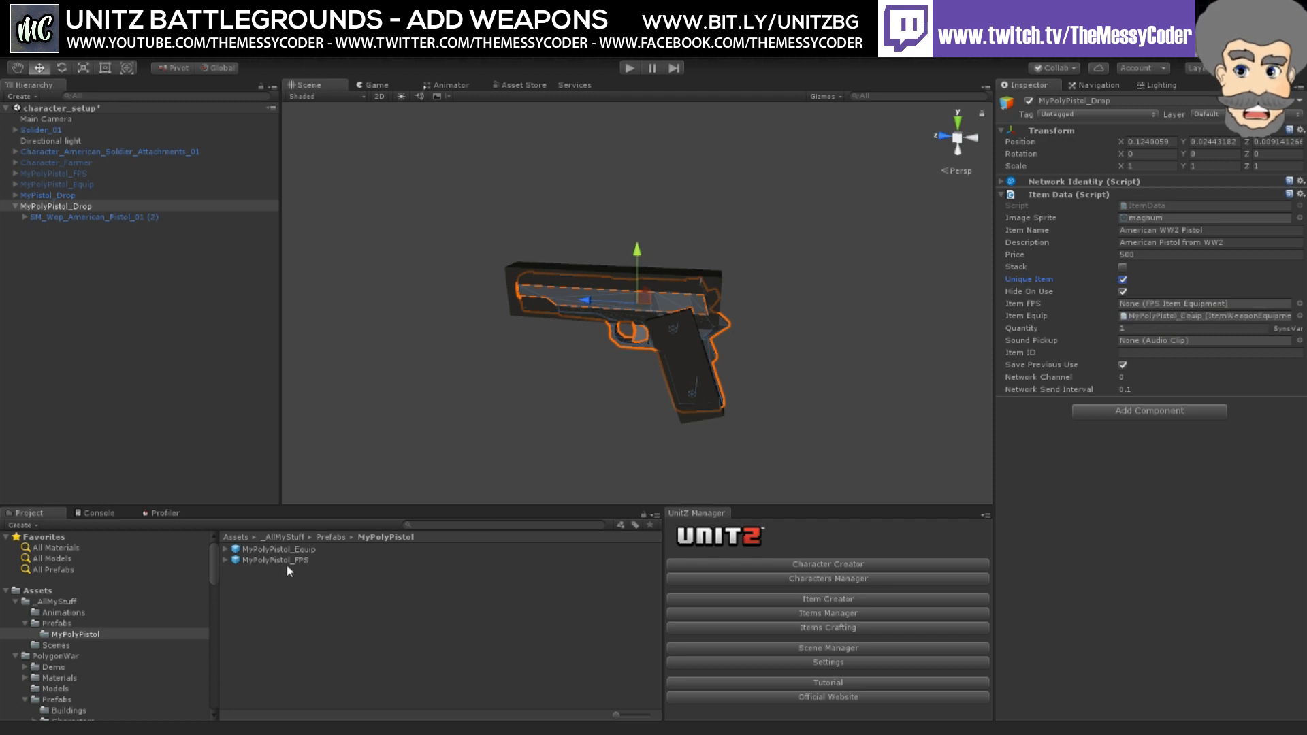
{"action": "left_click_drag", "start_coordinate": [286, 566], "coordinate": [1145, 314]}
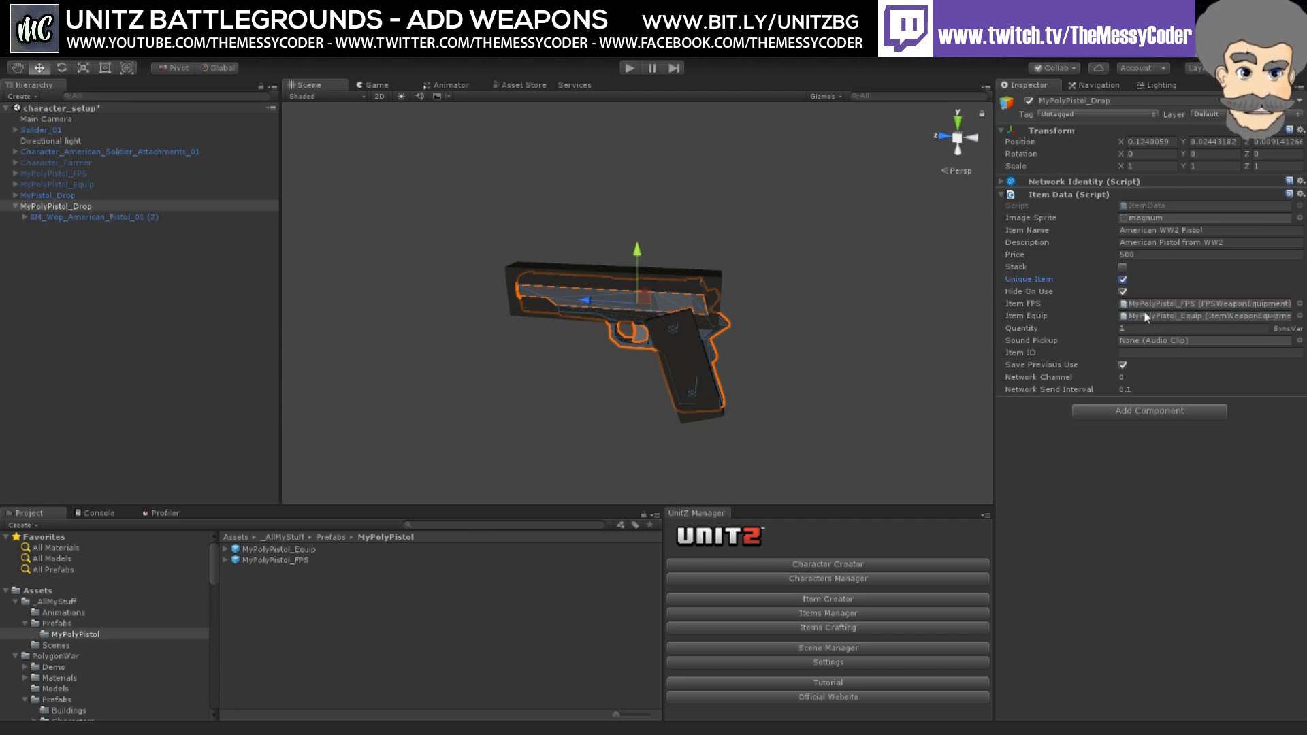
Step: Assign the engine clip as Sound Pickup and set the Item ID of MyPolyPistol_Drop to UZ101
{"action": "left_click", "coordinate": [1300, 340]}
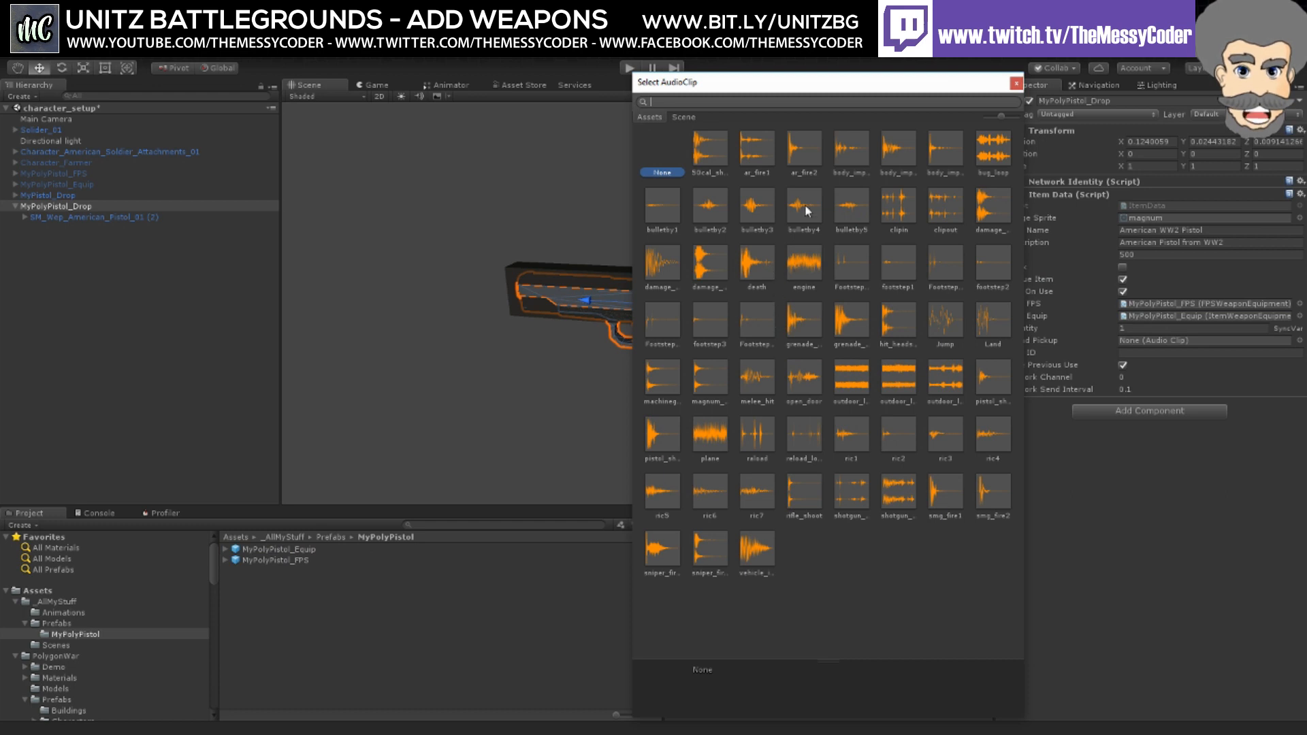
{"action": "double_click", "coordinate": [801, 260]}
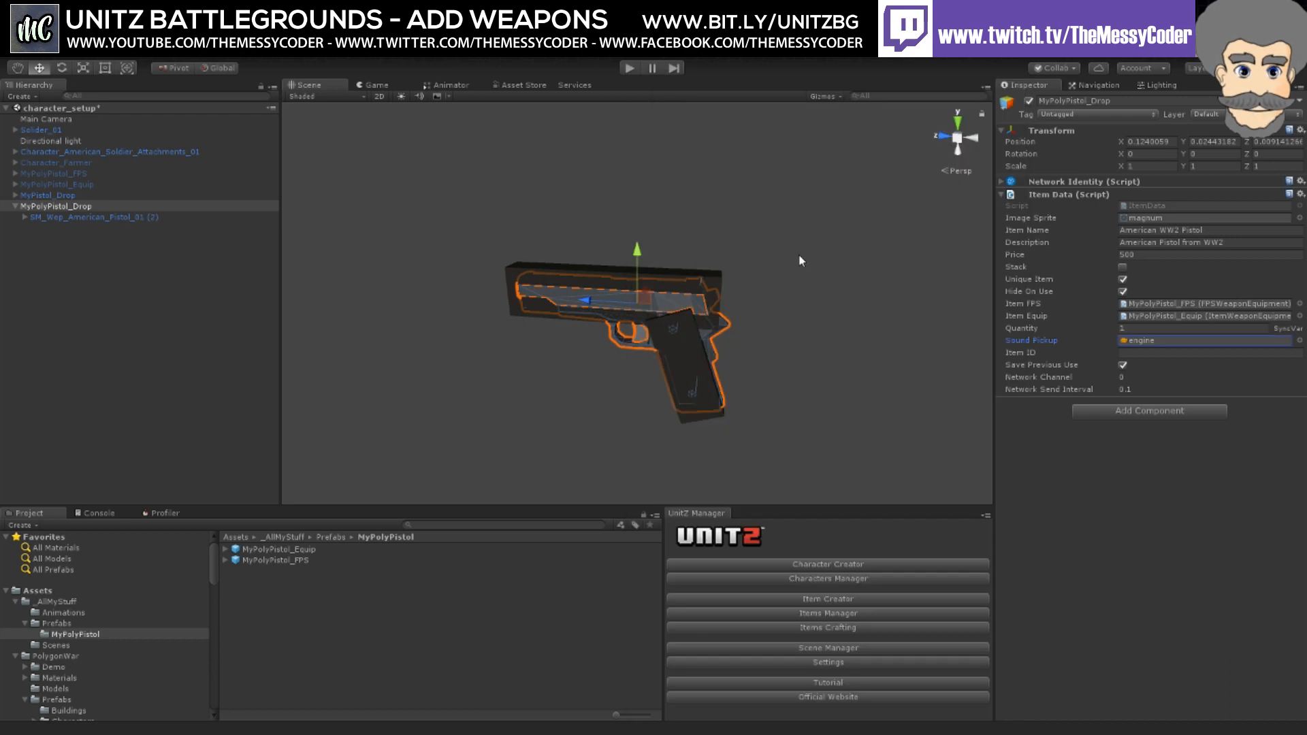
{"action": "left_click", "coordinate": [1200, 353]}
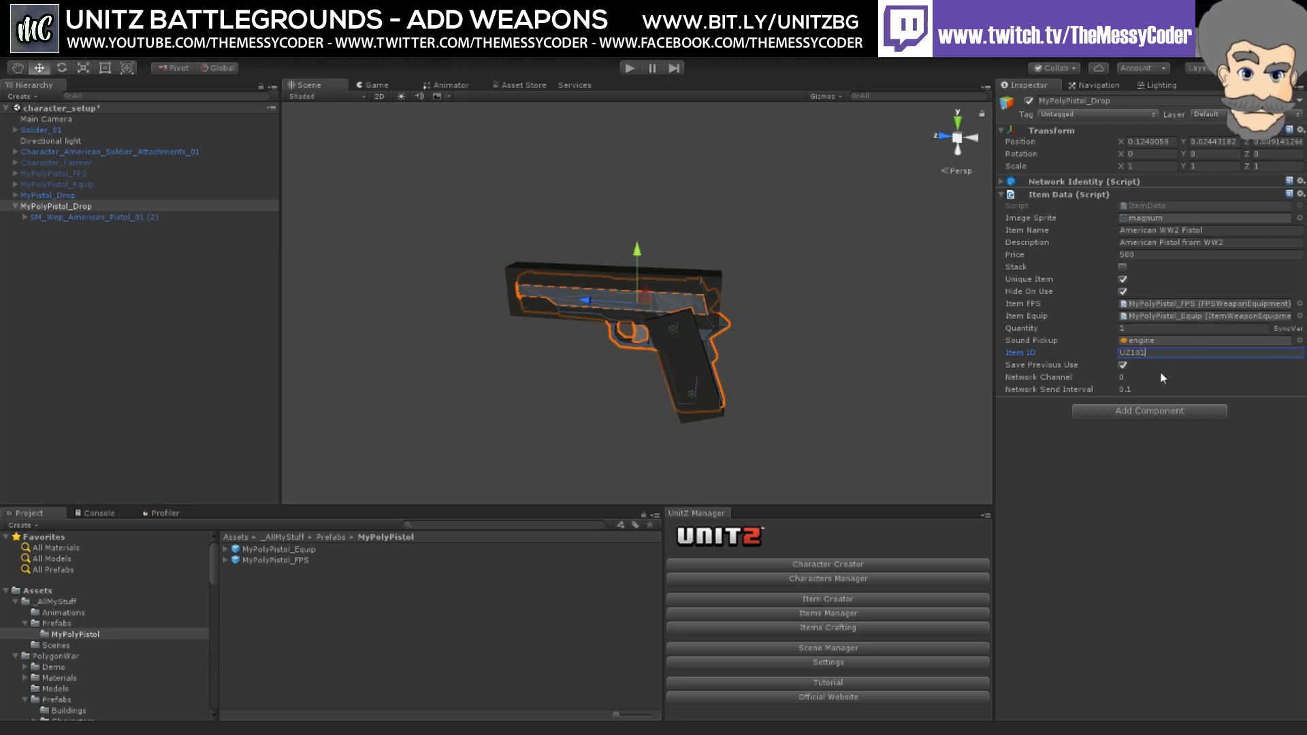
Step: Check the MyPolyPistol_Equip prefab's settings and set the Item ID of the MyPolyPistol_FPS prefab to UZ101
{"action": "left_click", "coordinate": [300, 549]}
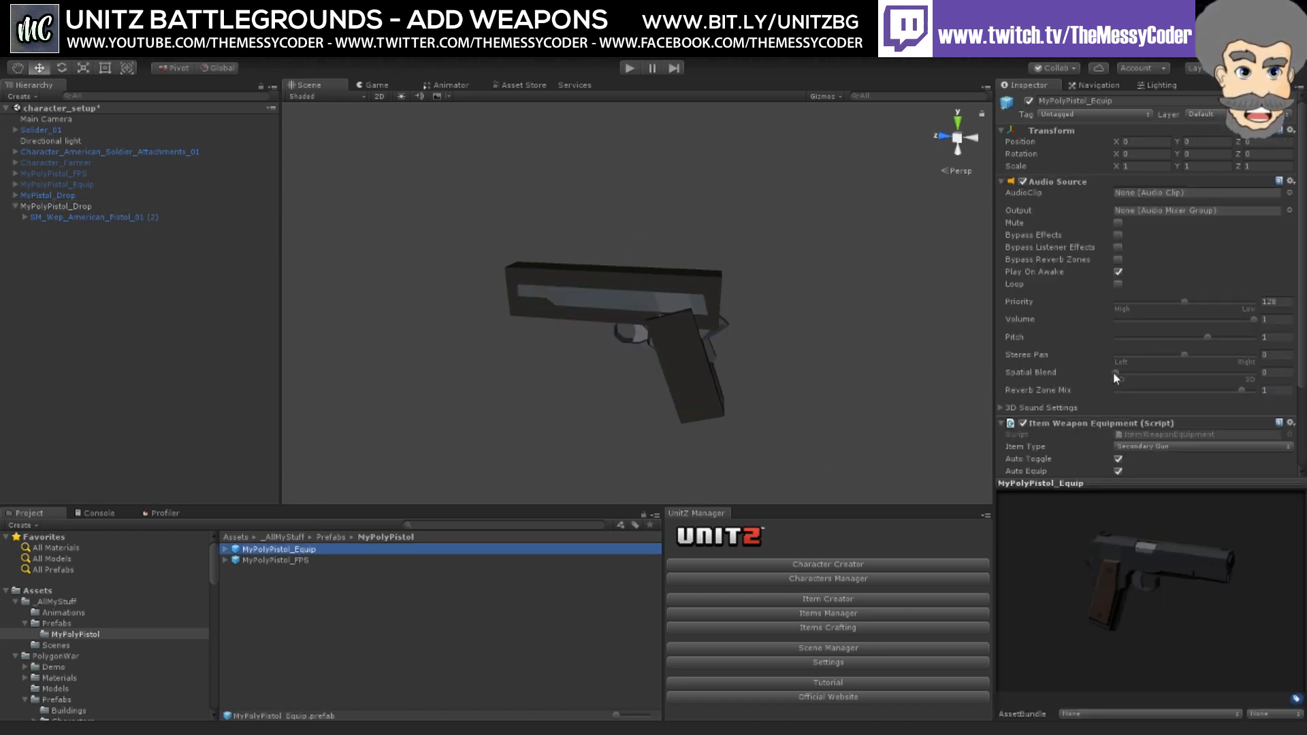
{"action": "scroll", "coordinate": [1111, 379], "scroll_direction": "down", "scroll_amount": 3}
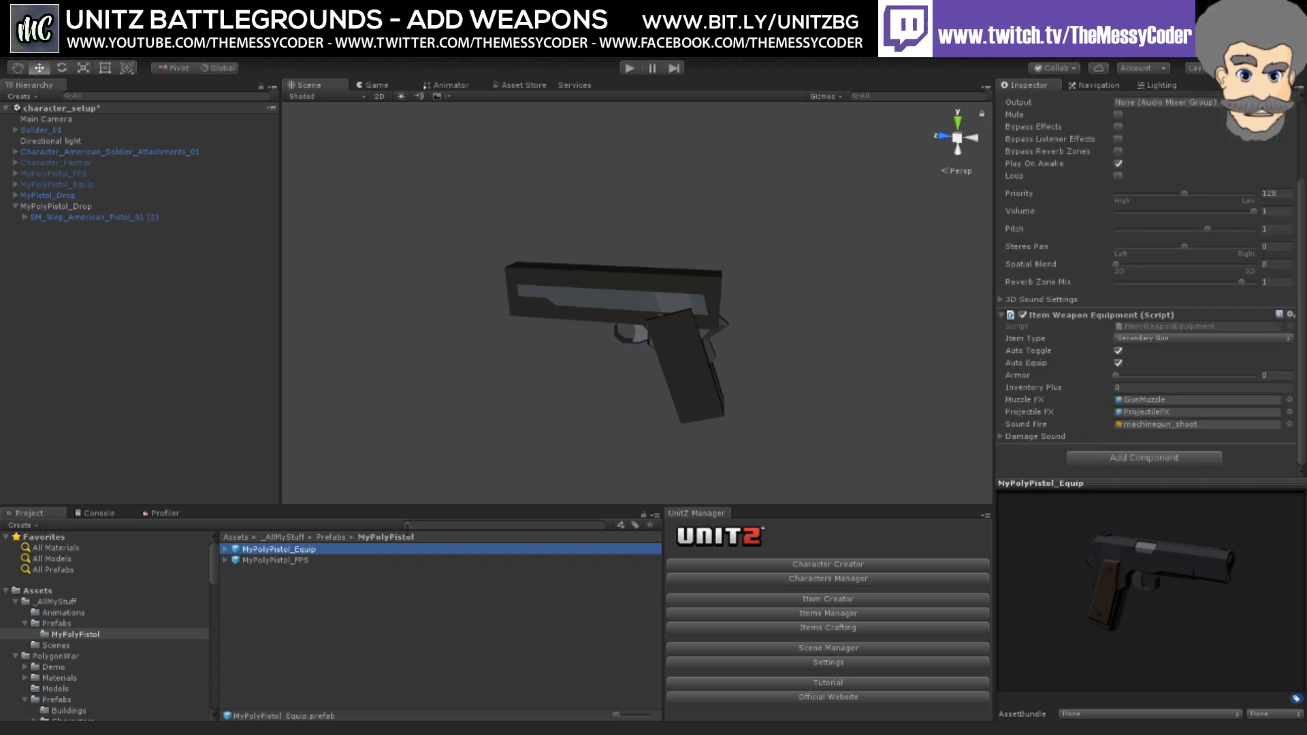
{"action": "left_click", "coordinate": [291, 560]}
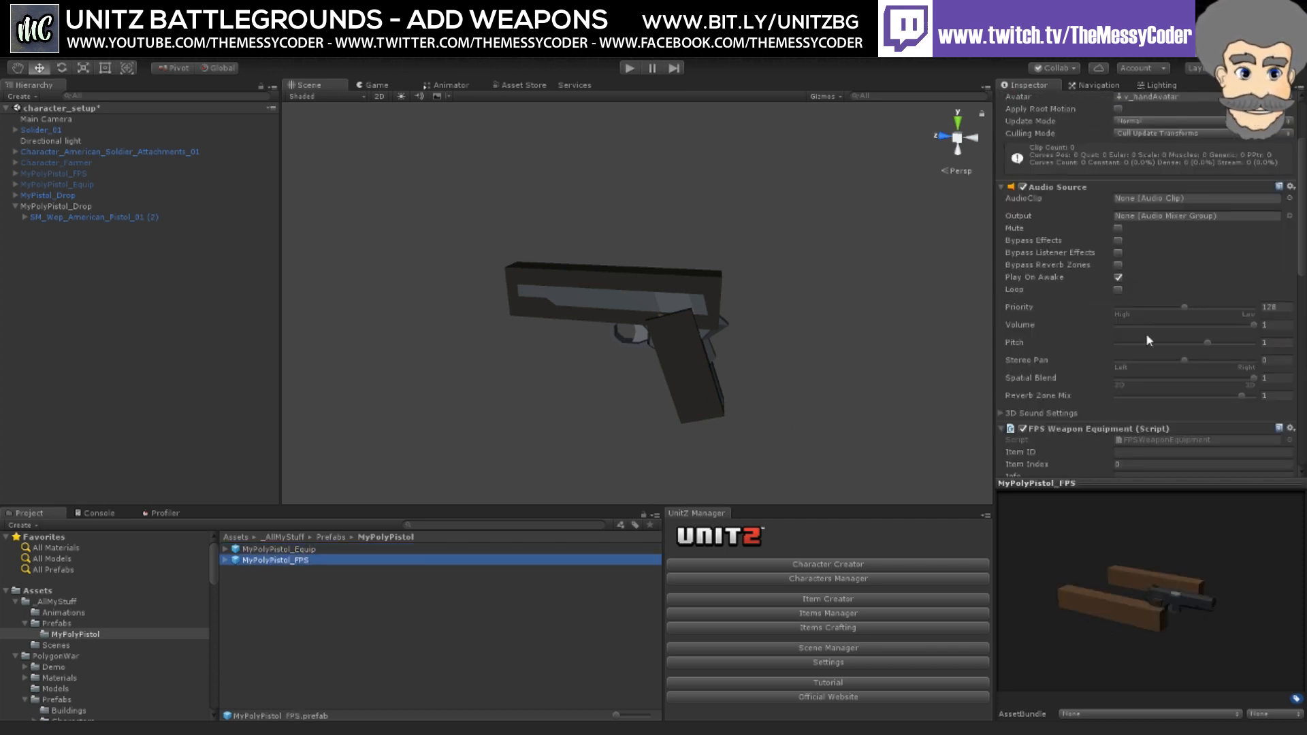
{"action": "scroll", "coordinate": [1148, 340], "scroll_direction": "down", "scroll_amount": 3}
{"action": "left_click", "coordinate": [1126, 332]}
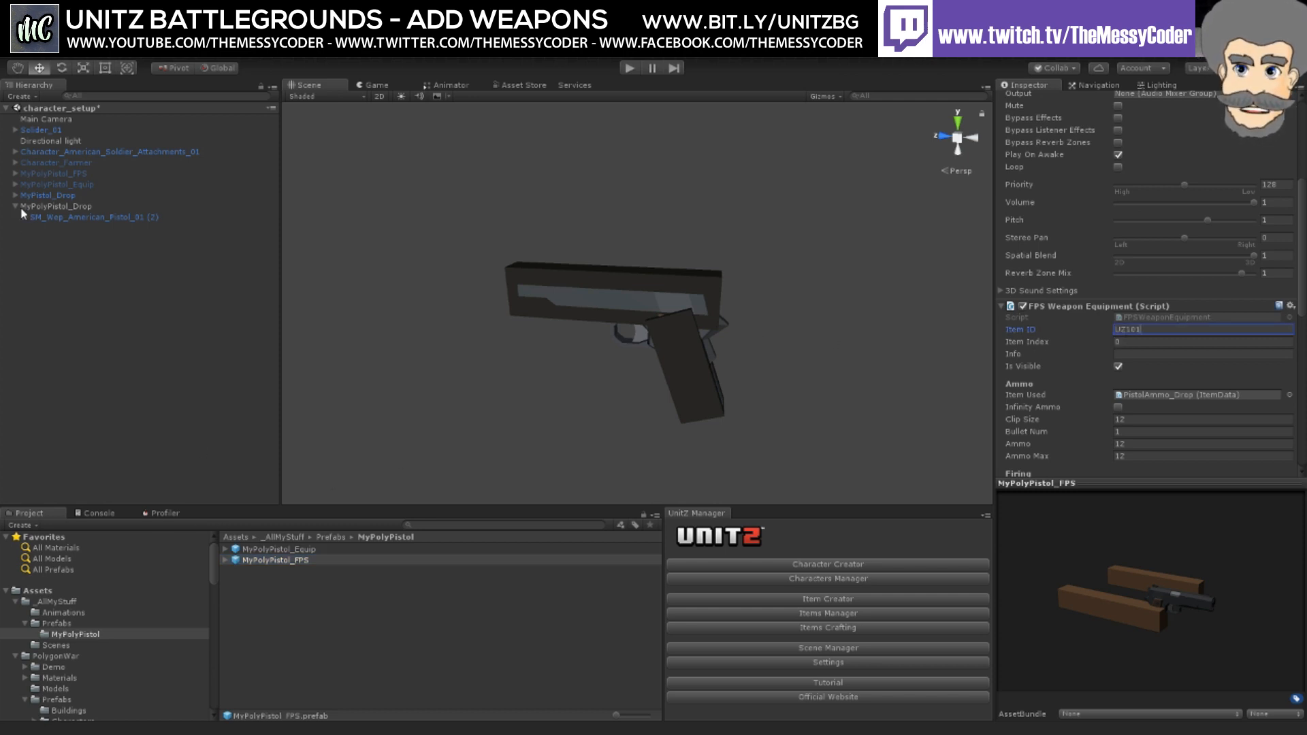
Step: Save MyPolyPistol_Drop as a prefab in the _AllMyStuff/Prefabs/MyPolyPistol folder
{"action": "left_click", "coordinate": [58, 625]}
{"action": "left_click", "coordinate": [68, 635]}
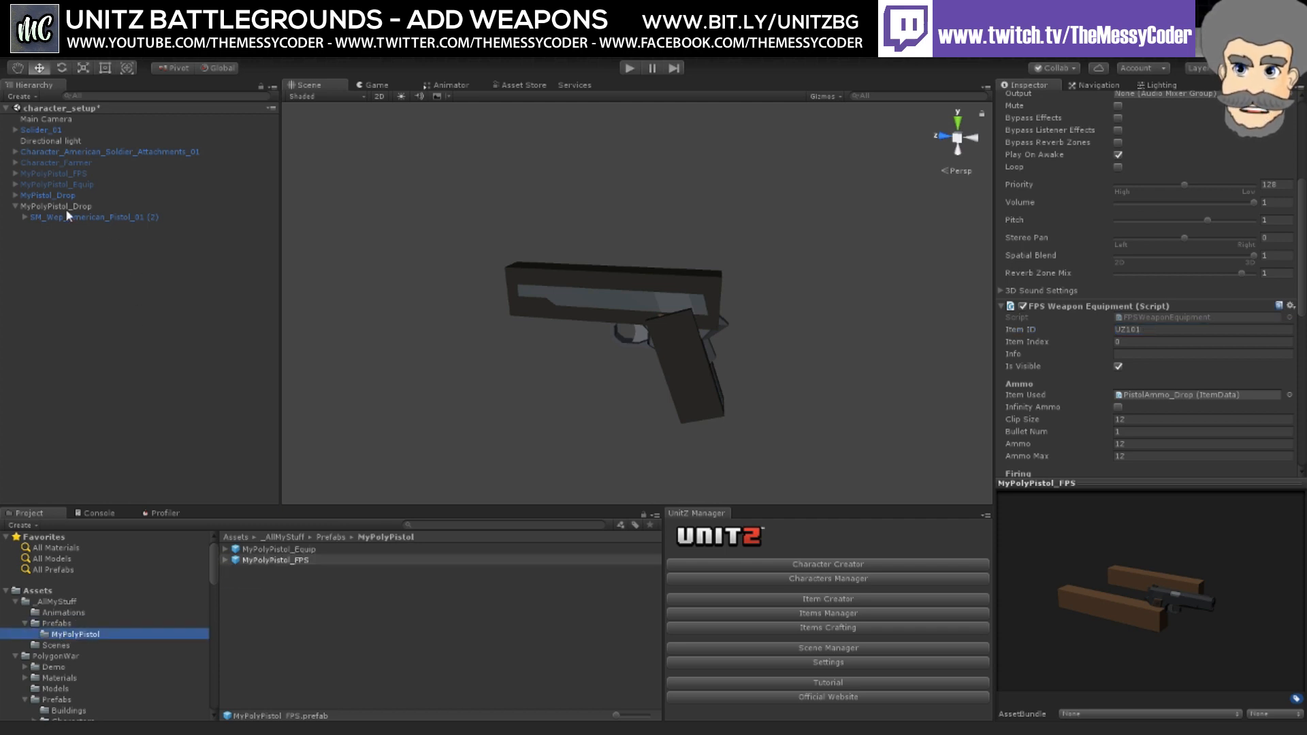
{"action": "left_click_drag", "start_coordinate": [53, 204], "coordinate": [331, 623]}
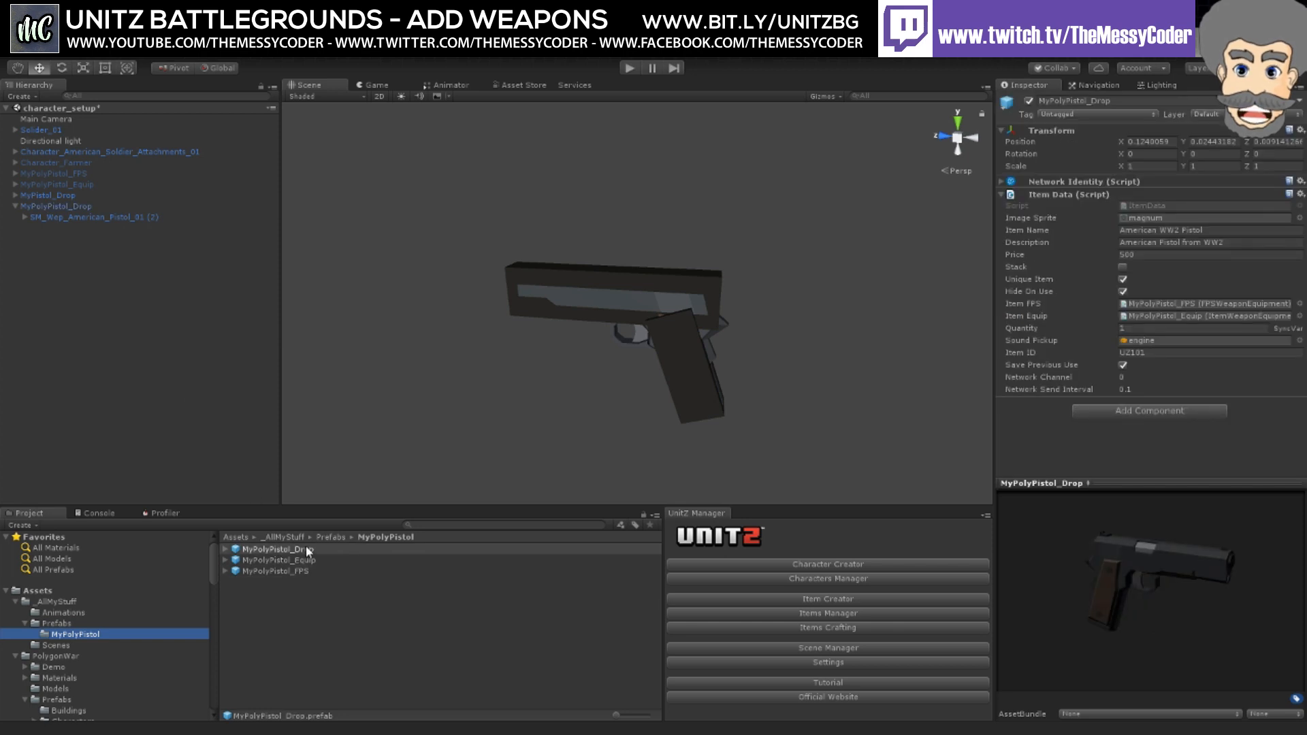
Step: Copy the Box Collider from MyPistol_Drop onto MyPolyPistol_Drop as a new component and tag MyPolyPistol_Drop as Item
{"action": "left_click", "coordinate": [65, 207]}
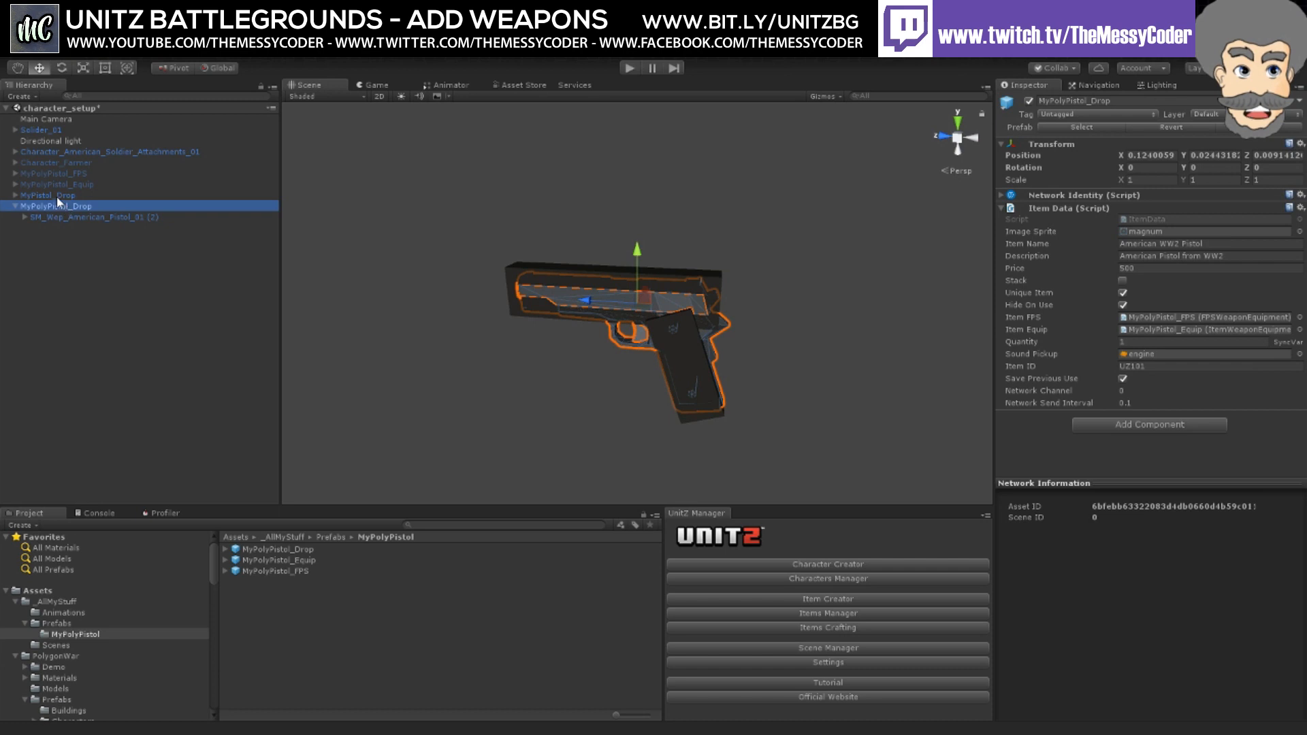
{"action": "left_click", "coordinate": [53, 195]}
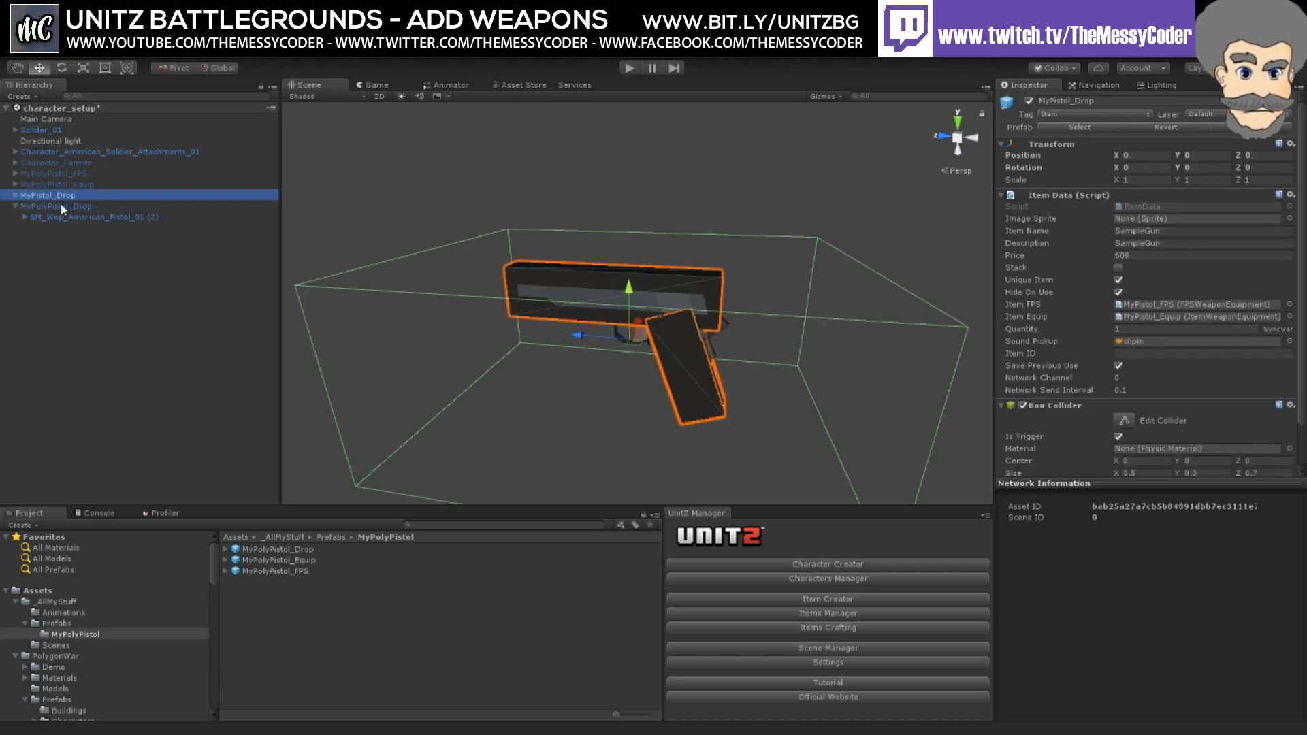
{"action": "left_click", "coordinate": [61, 205]}
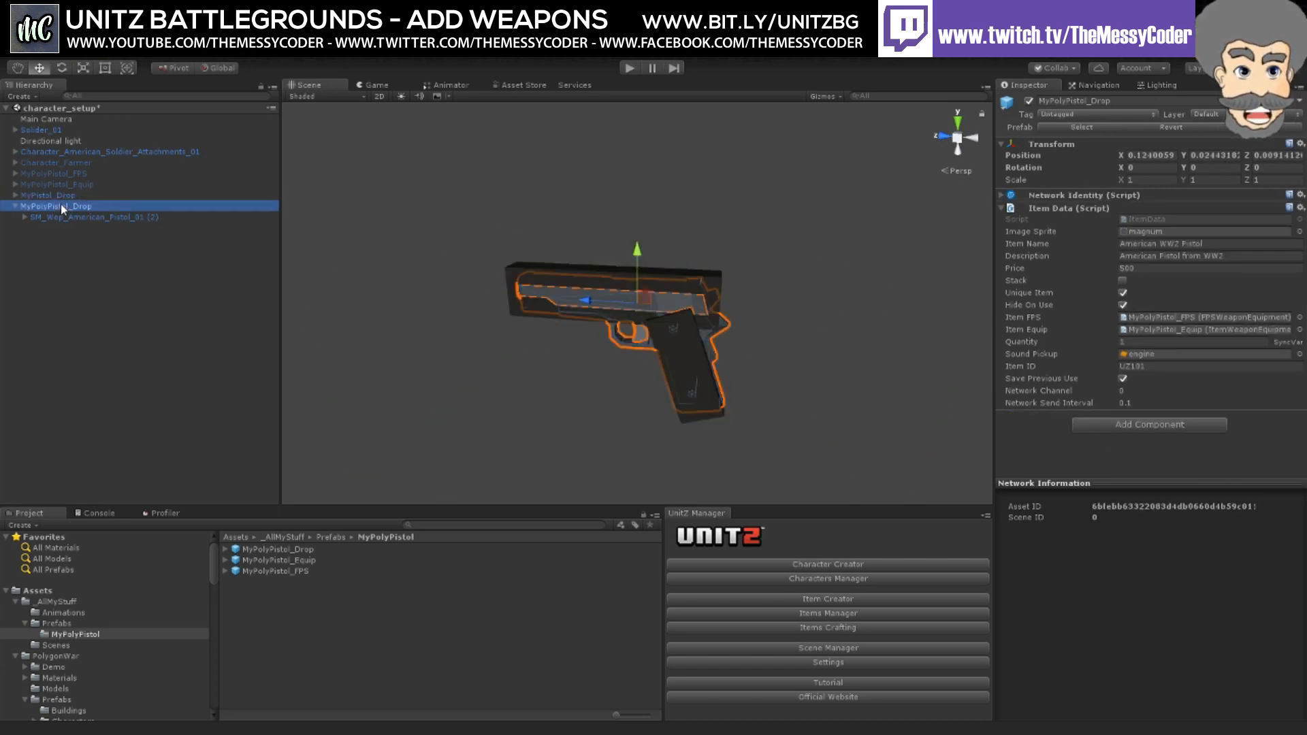
{"action": "left_click", "coordinate": [62, 196]}
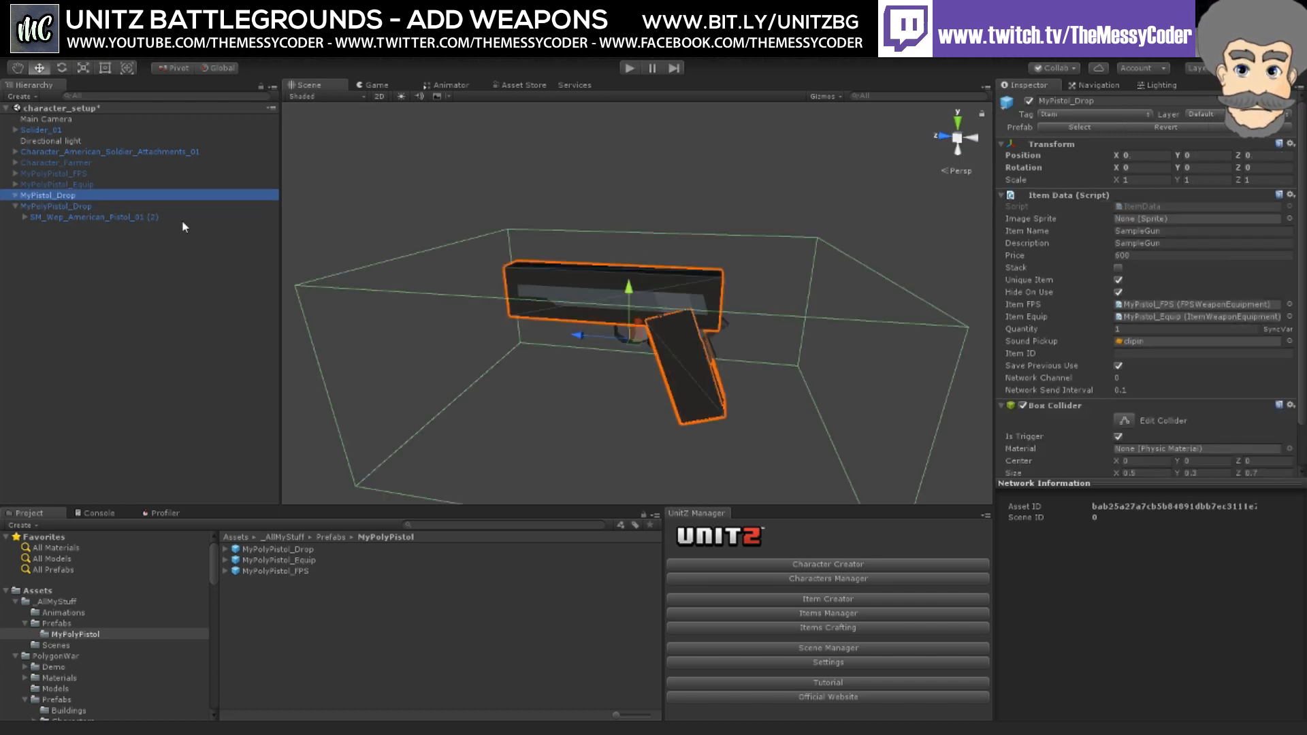
{"action": "left_click", "coordinate": [1291, 405]}
{"action": "left_click", "coordinate": [1215, 531]}
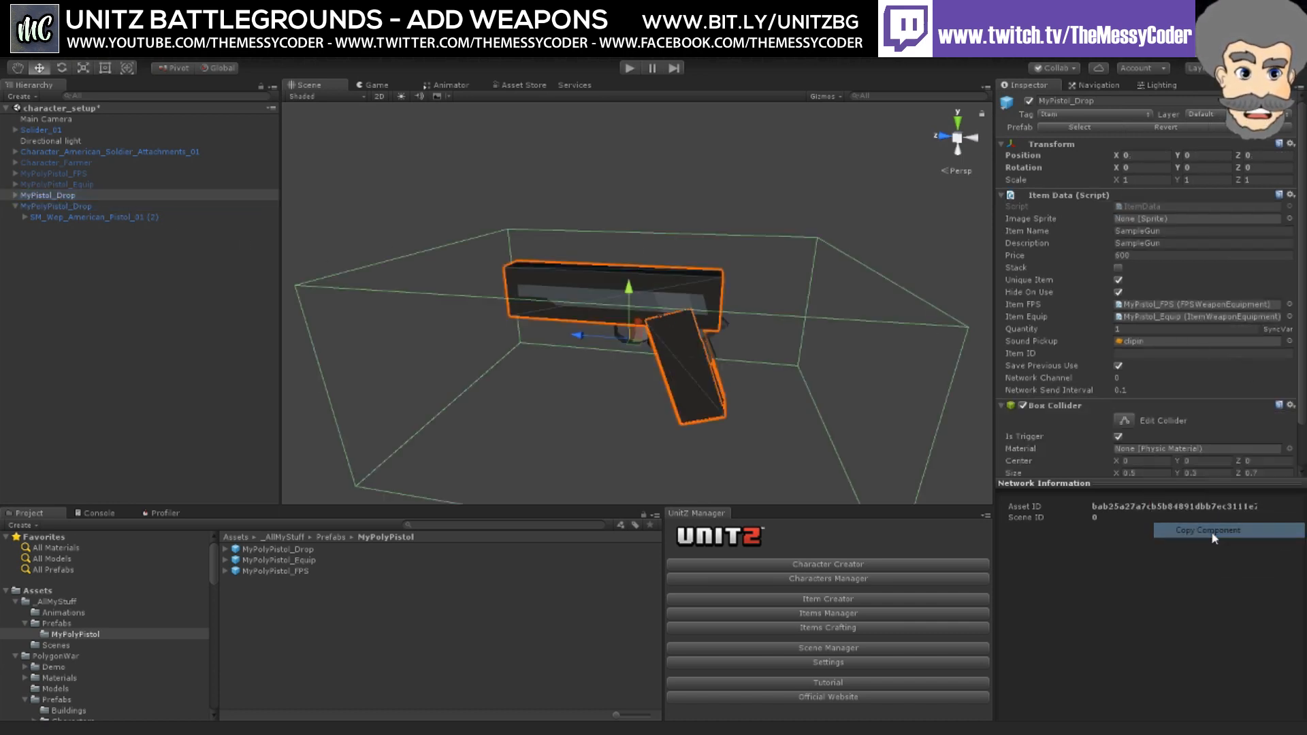
{"action": "left_click", "coordinate": [89, 208]}
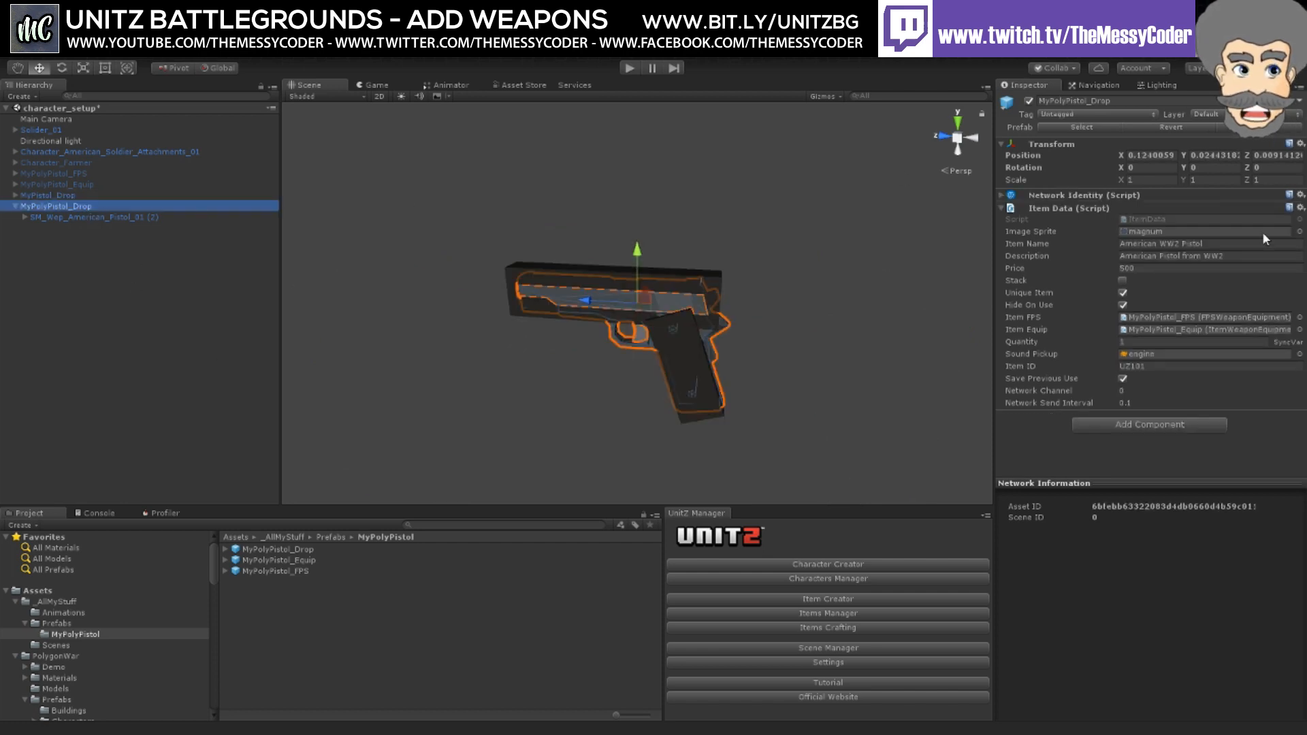
{"action": "left_click", "coordinate": [1301, 207]}
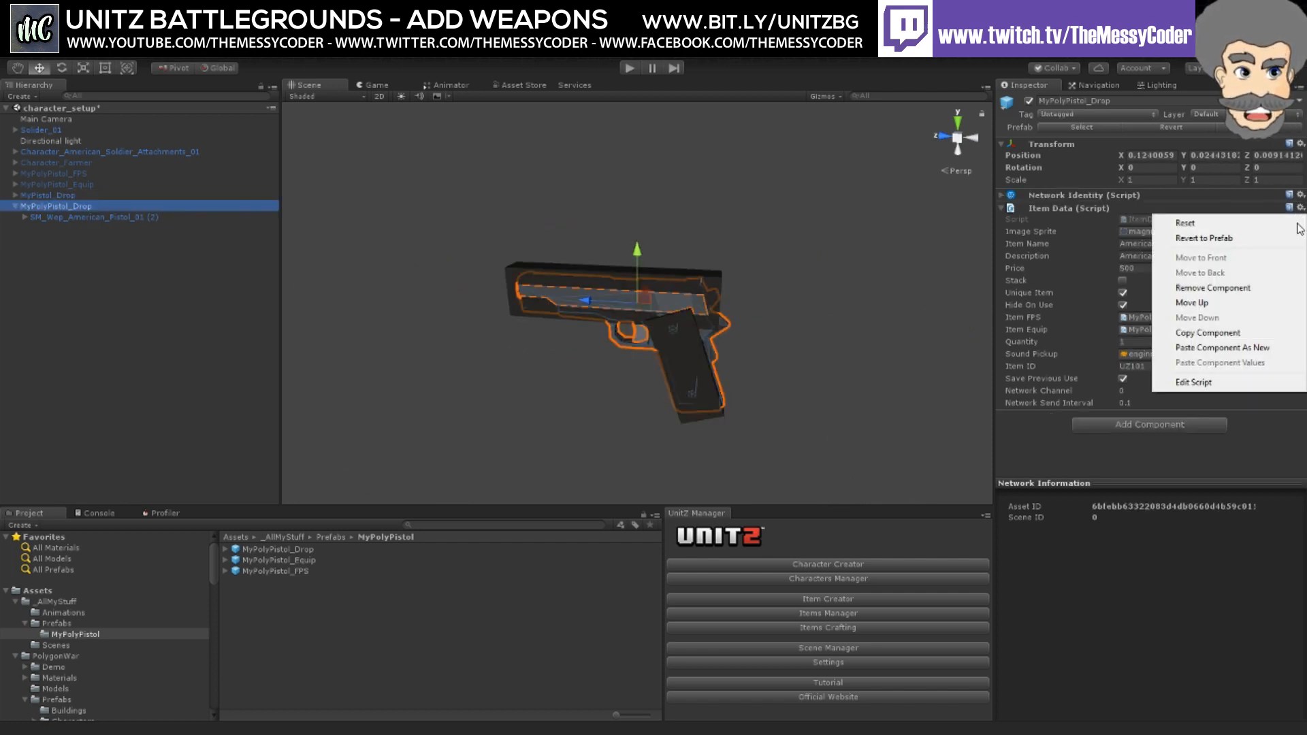
{"action": "left_click", "coordinate": [1259, 347]}
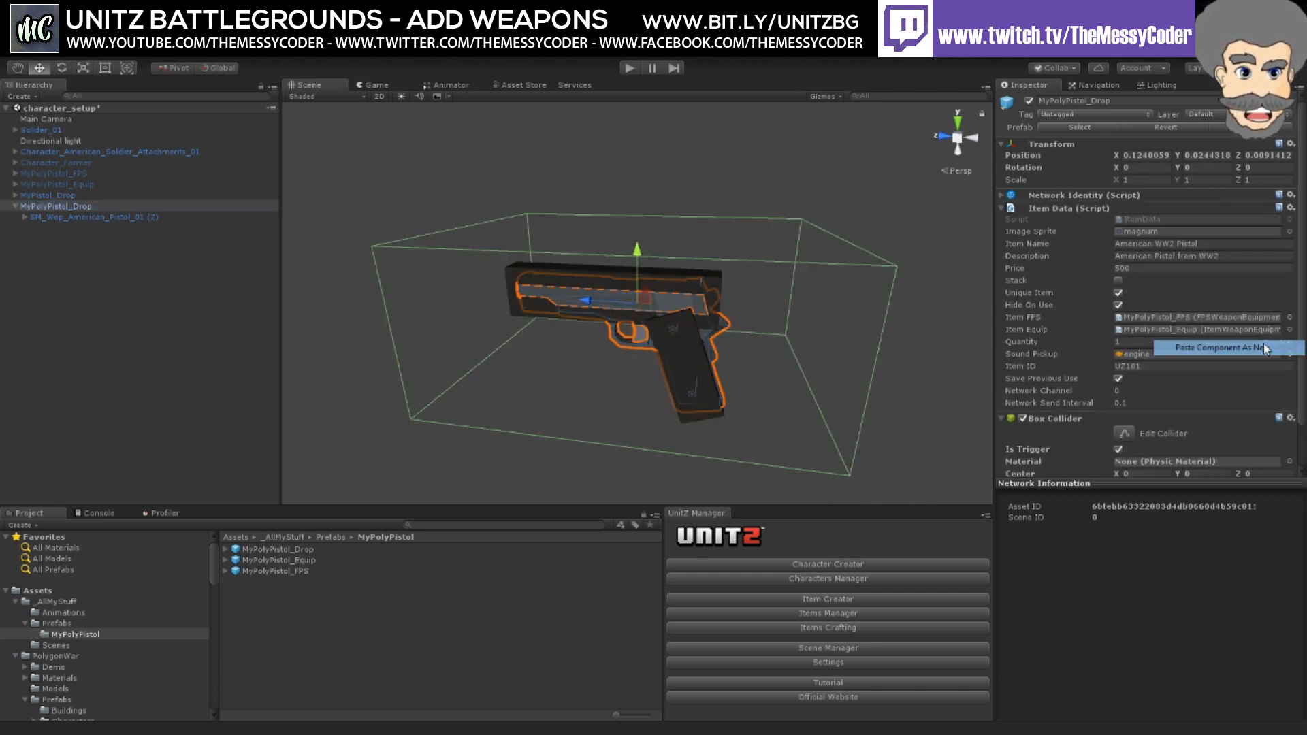
{"action": "left_click", "coordinate": [1069, 113]}
{"action": "left_click", "coordinate": [1075, 263]}
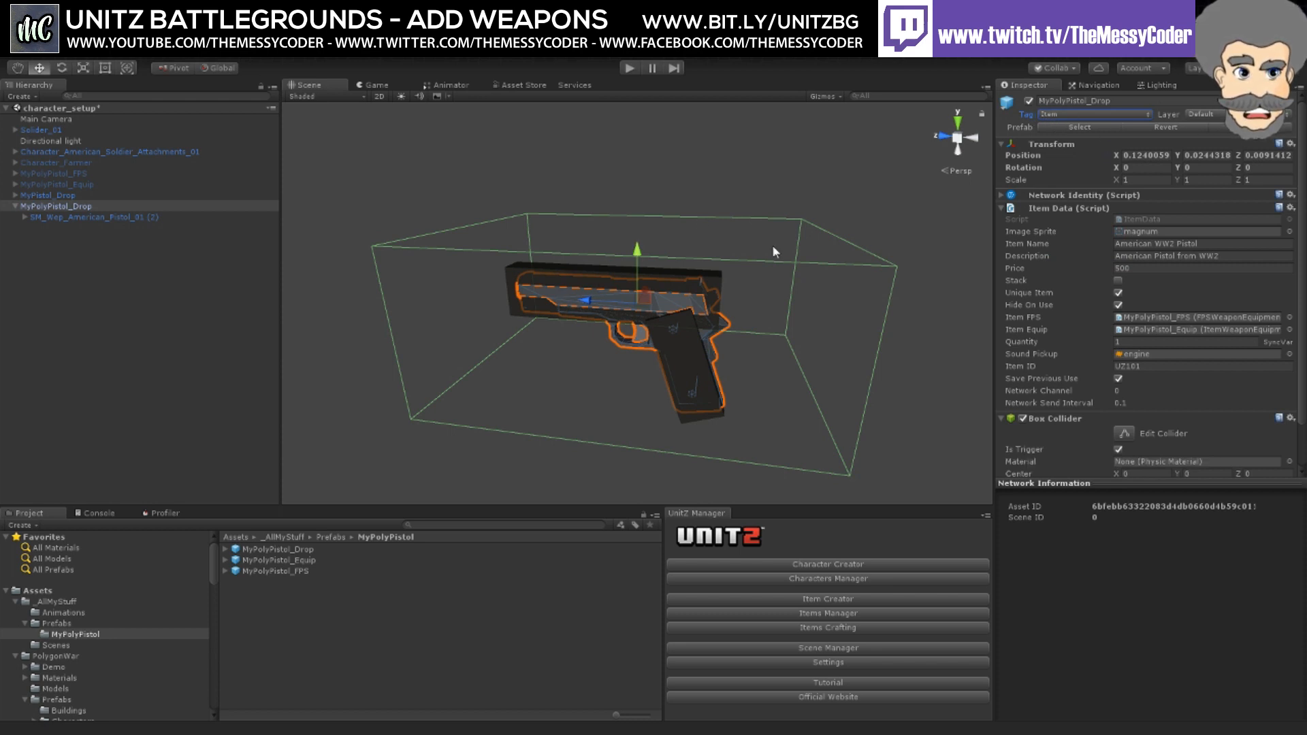
Step: Compare the settings of MyPistol_Drop and MyPolyPistol_Drop and inspect how the pistol sits inside its Box Collider
{"action": "left_click", "coordinate": [66, 198]}
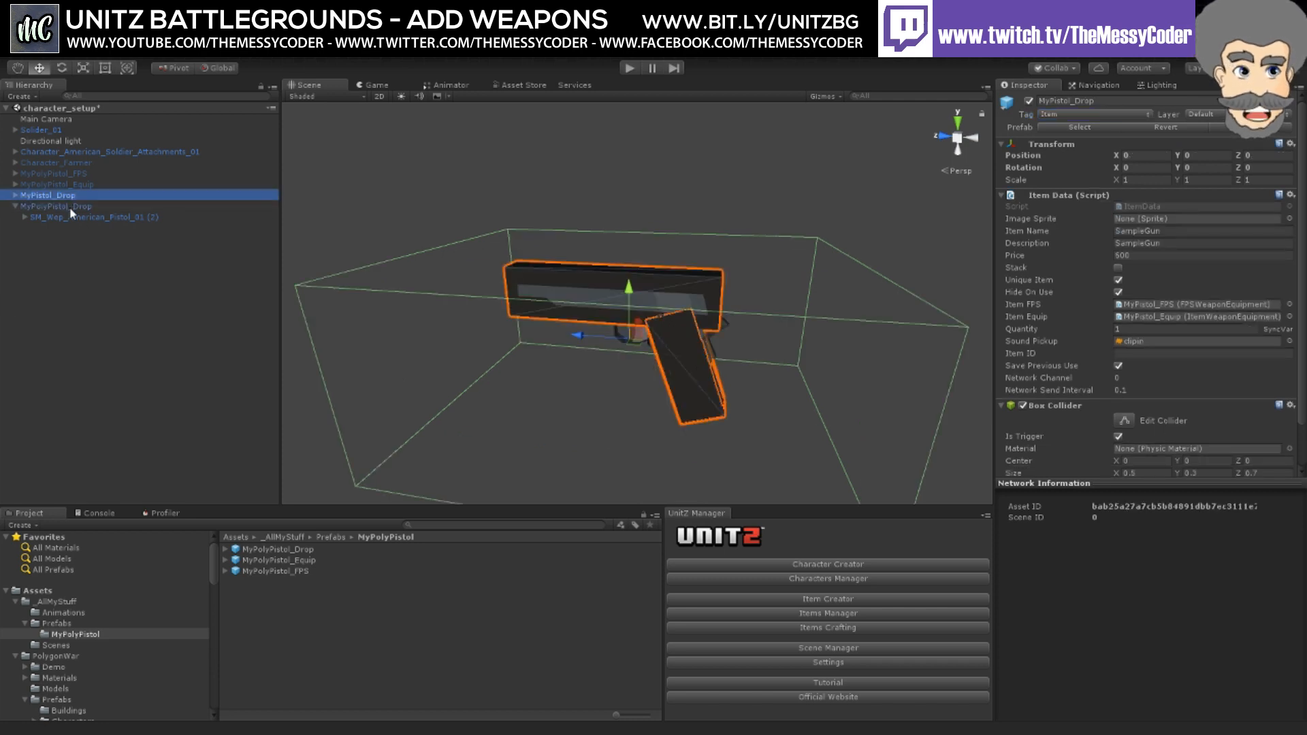
{"action": "left_click", "coordinate": [69, 207]}
{"action": "left_click", "coordinate": [71, 198]}
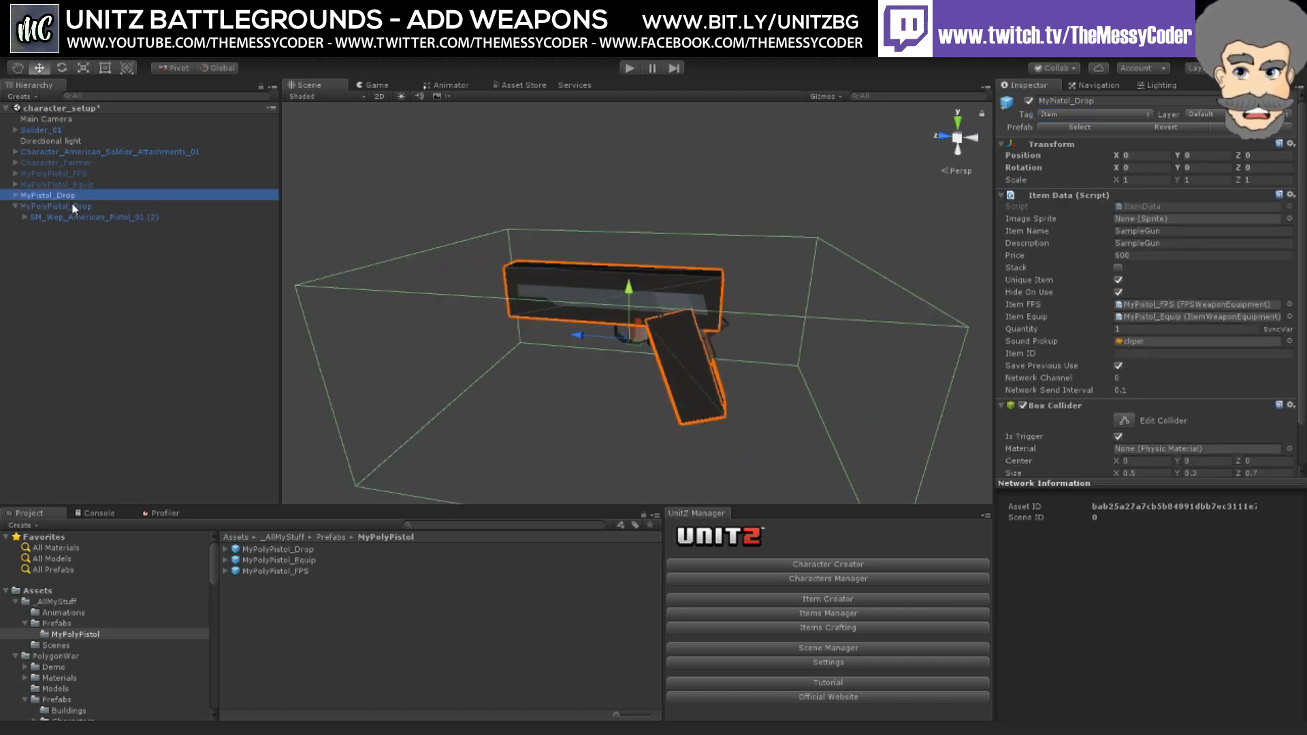
{"action": "left_click", "coordinate": [70, 205]}
{"action": "left_click", "coordinate": [70, 198]}
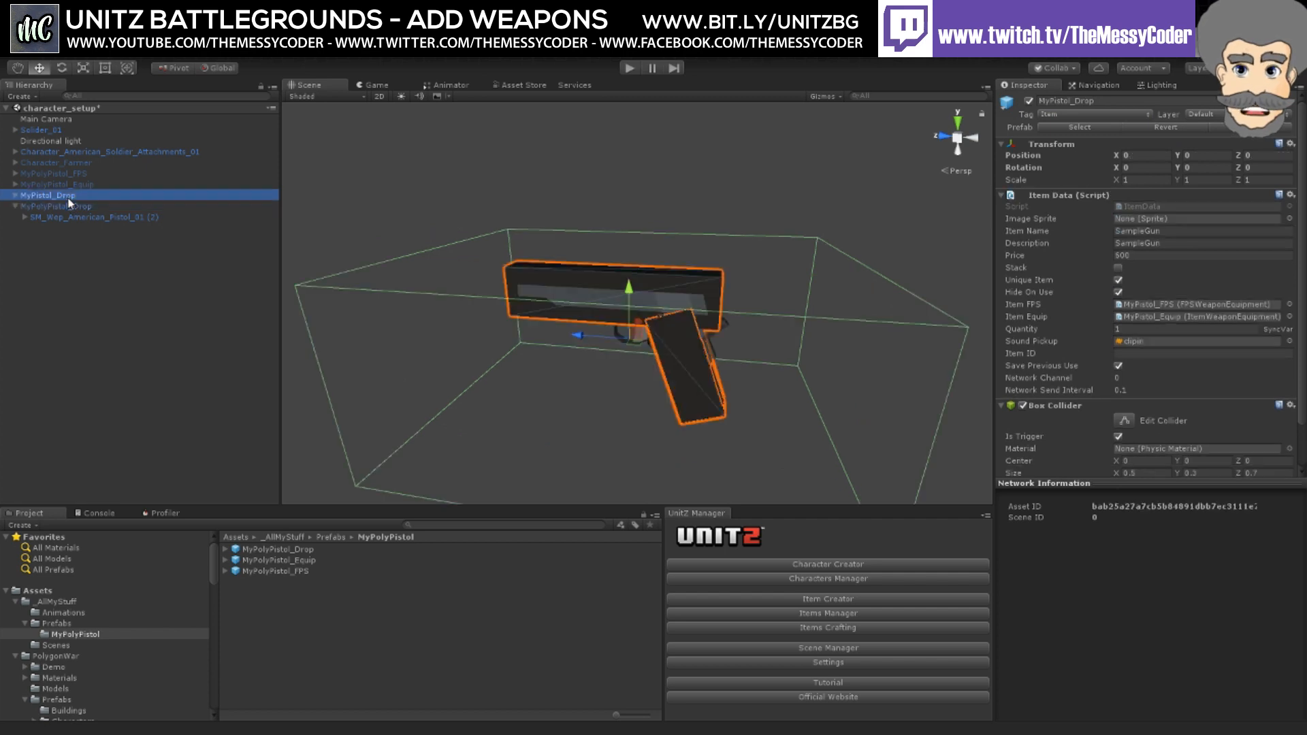
{"action": "left_click", "coordinate": [68, 205]}
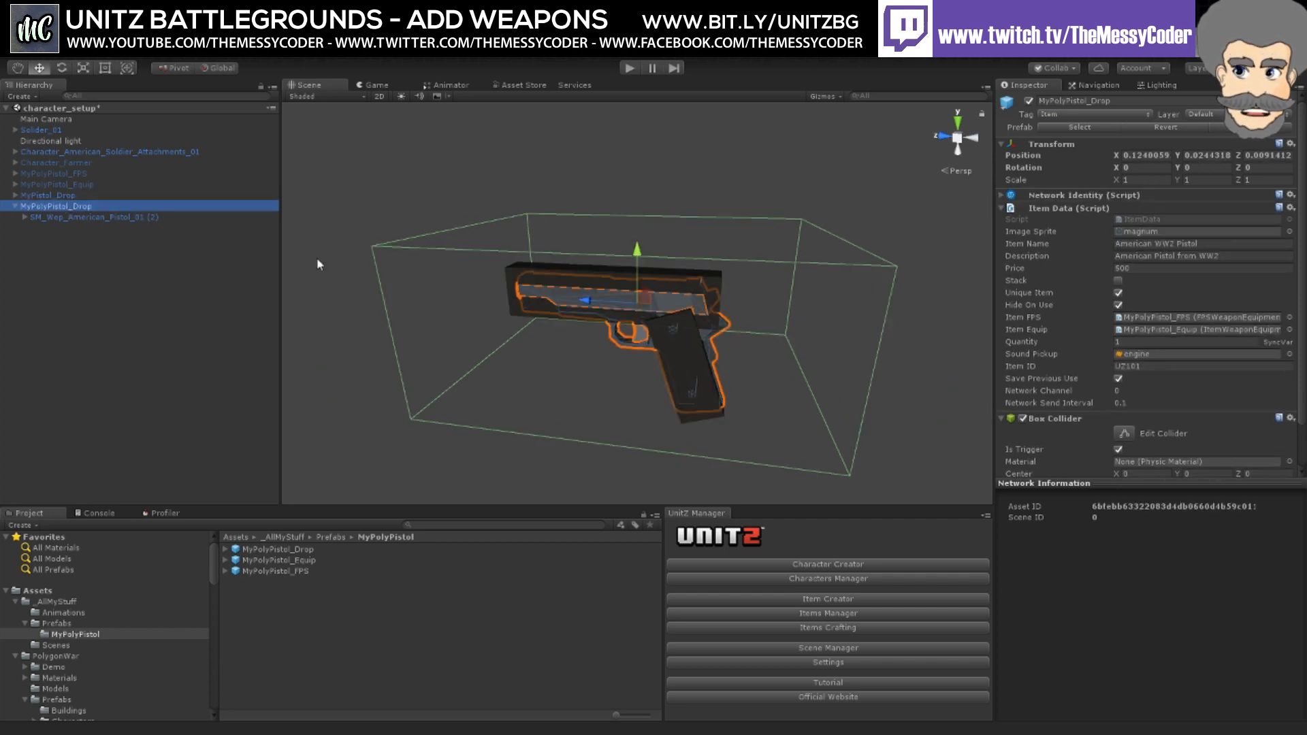
{"action": "right_click_drag", "start_coordinate": [587, 300], "coordinate": [655, 346]}
{"action": "key", "text": "f"}
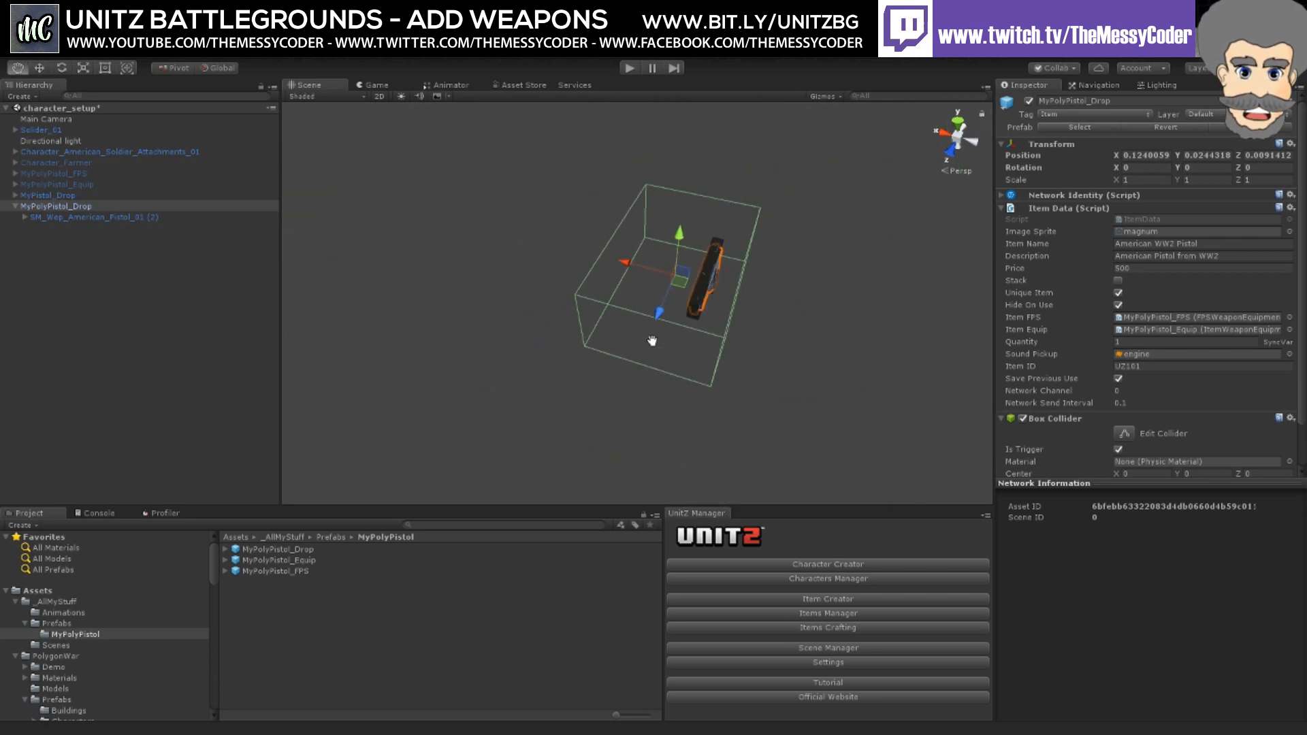
{"action": "left_click", "coordinate": [70, 205]}
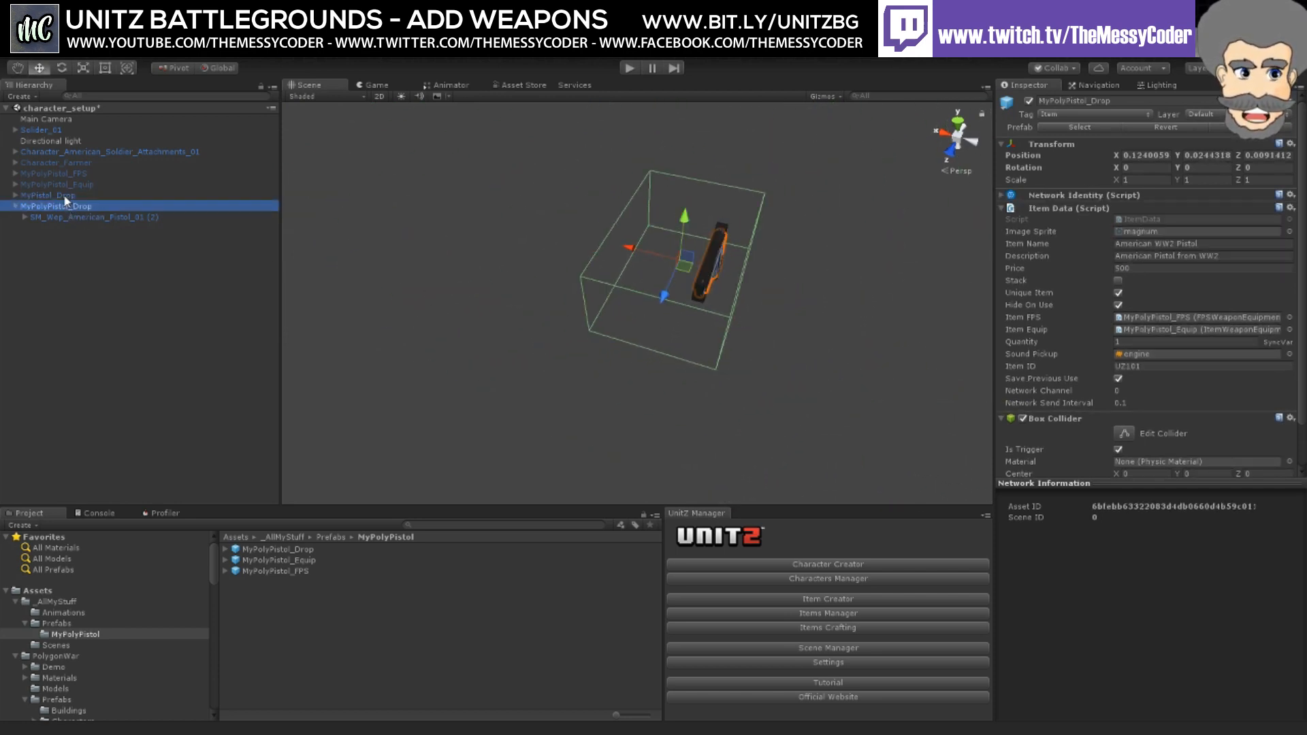
{"action": "left_click", "coordinate": [66, 195]}
{"action": "left_click", "coordinate": [68, 205]}
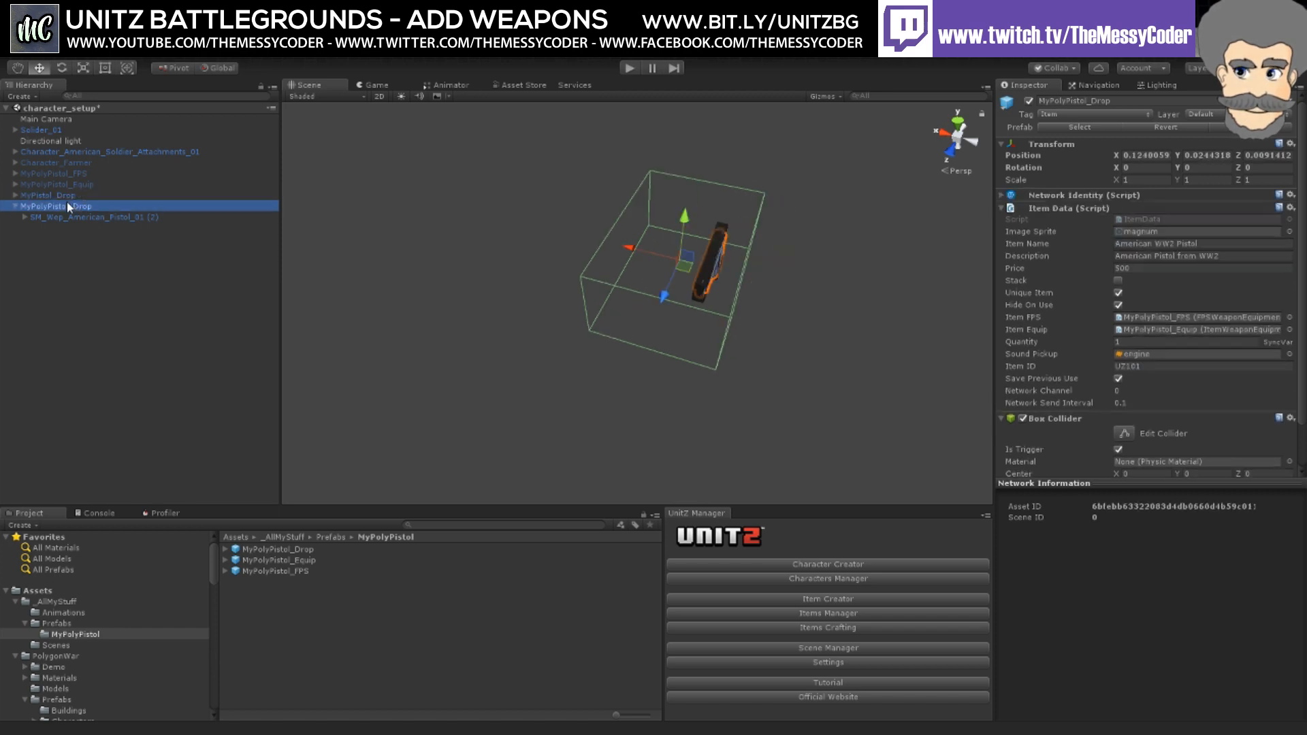
{"action": "left_click", "coordinate": [1119, 434]}
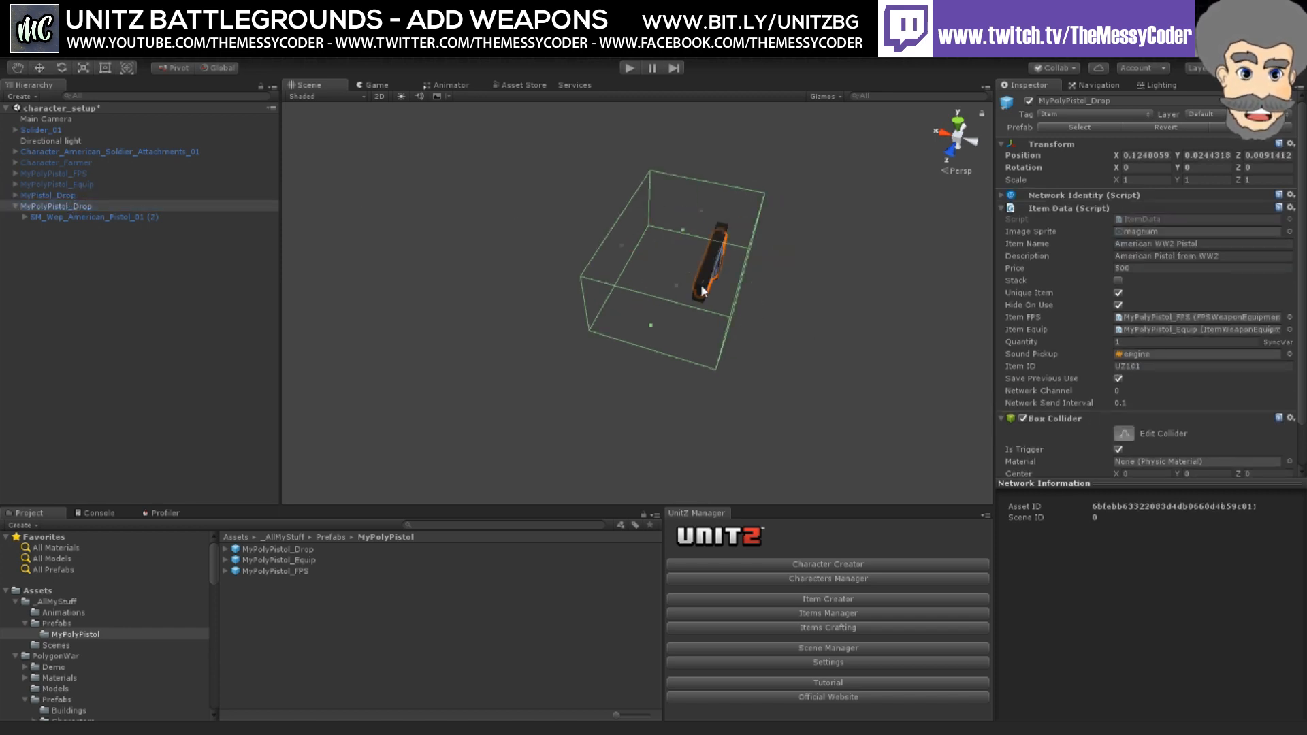
{"action": "middle_click_drag", "start_coordinate": [715, 290], "coordinate": [625, 255]}
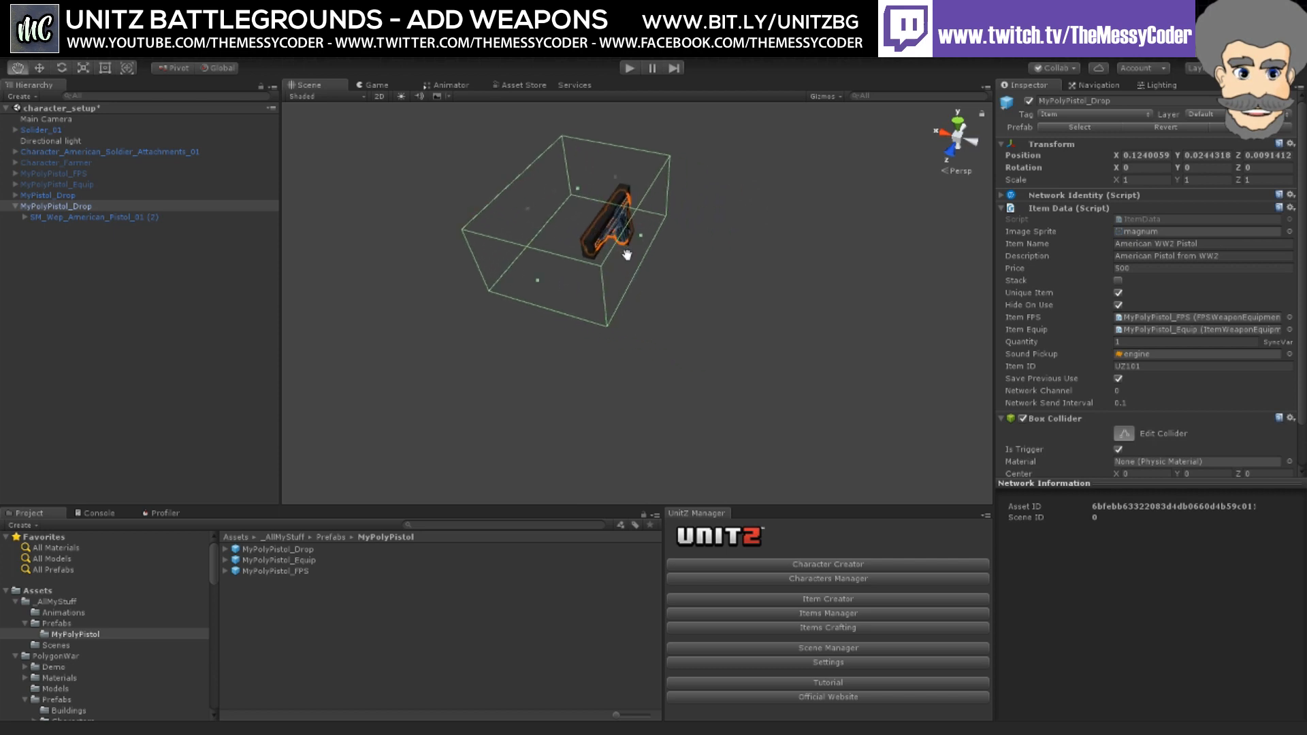
{"action": "scroll", "coordinate": [629, 258], "scroll_direction": "up", "scroll_amount": 3}
{"action": "scroll", "coordinate": [1100, 309], "scroll_direction": "down", "scroll_amount": 3}
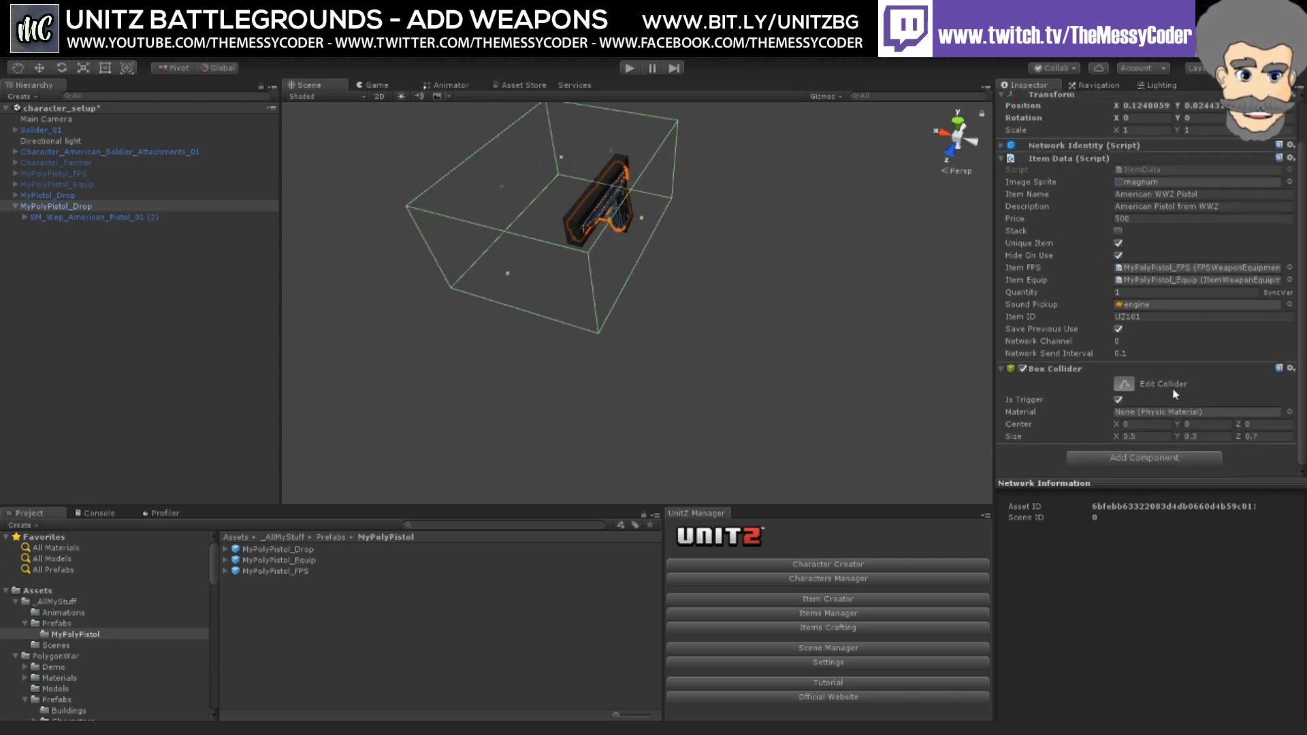
{"action": "left_click", "coordinate": [1192, 424]}
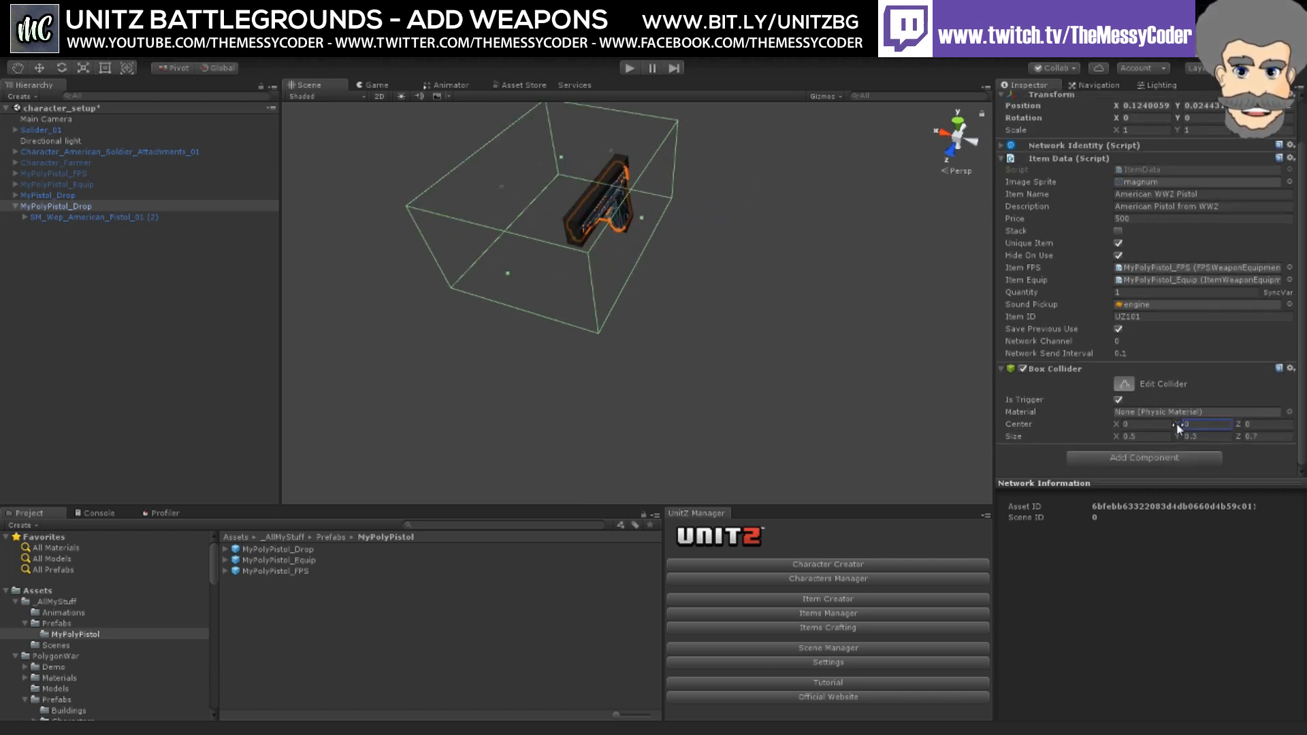
{"action": "type", "text": "0.23"}
{"action": "key", "text": "ctrl+z"}
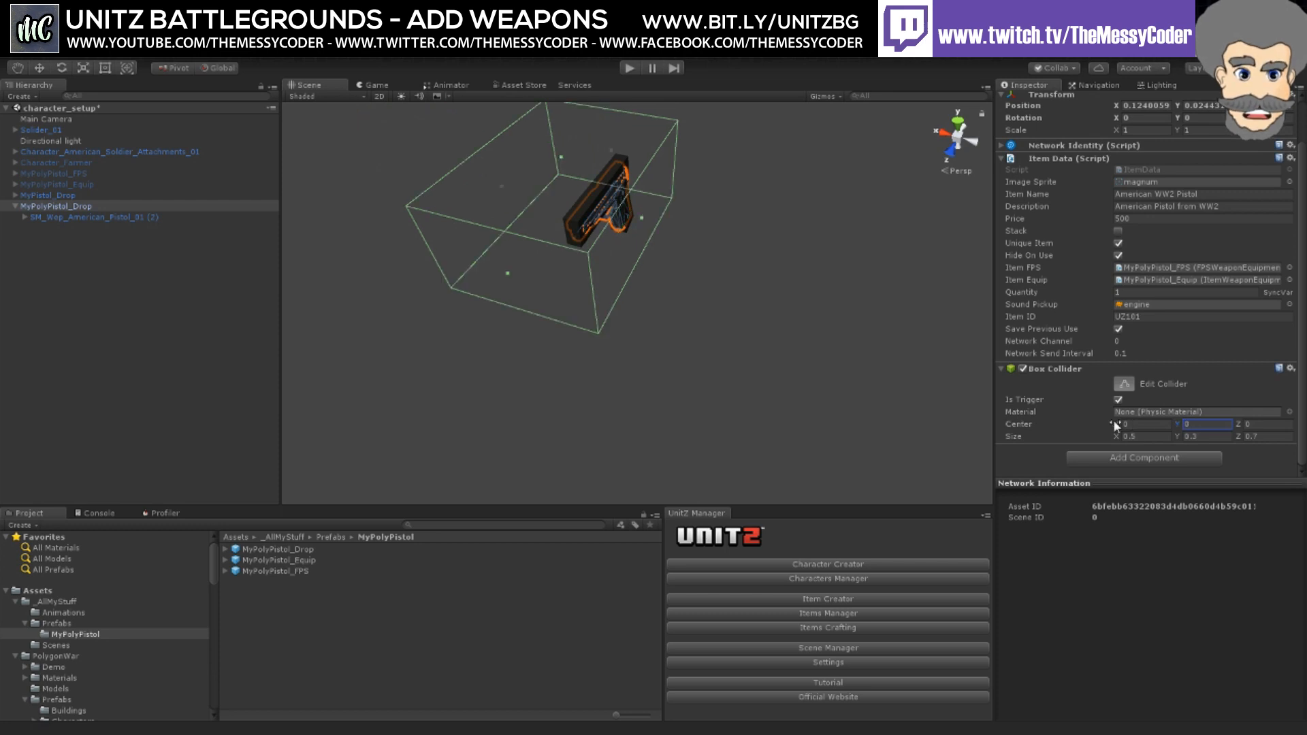
Step: Shift the Box Collider's center on MyPolyPistol_Drop to X -0.09 so that it surrounds the pistol, and leave collider editing
{"action": "left_click_drag", "start_coordinate": [1116, 422], "coordinate": [1116, 425]}
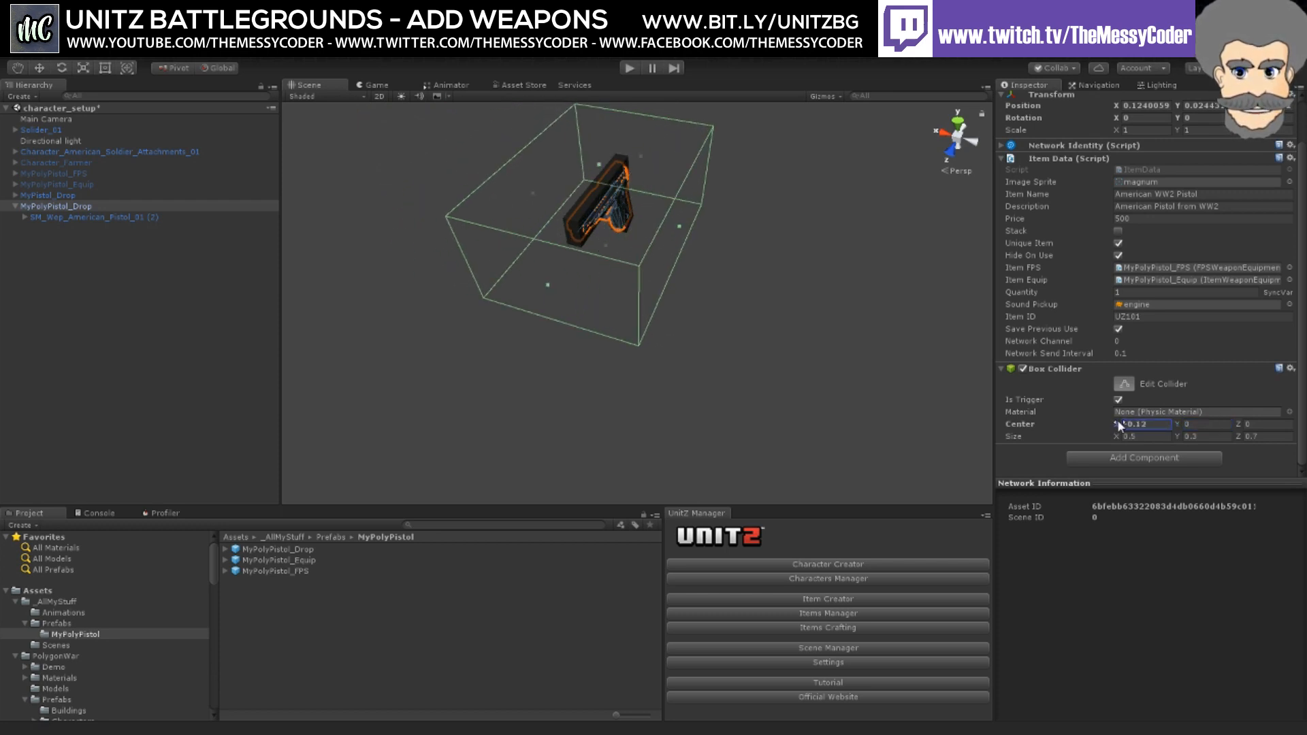
{"action": "left_click_drag", "start_coordinate": [1119, 422], "coordinate": [1120, 422]}
{"action": "right_click_drag", "start_coordinate": [667, 284], "coordinate": [694, 275]}
{"action": "middle_click_drag", "start_coordinate": [695, 274], "coordinate": [800, 309]}
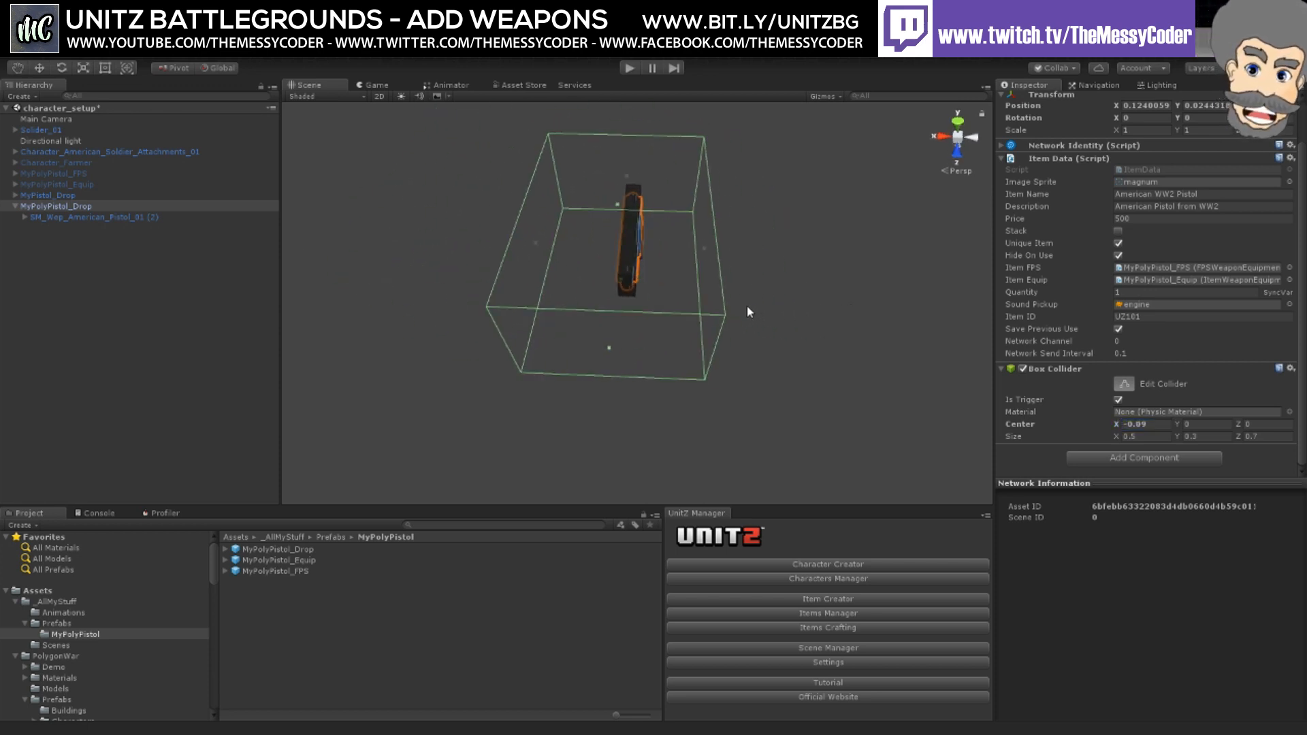
{"action": "right_click_drag", "start_coordinate": [747, 311], "coordinate": [697, 253]}
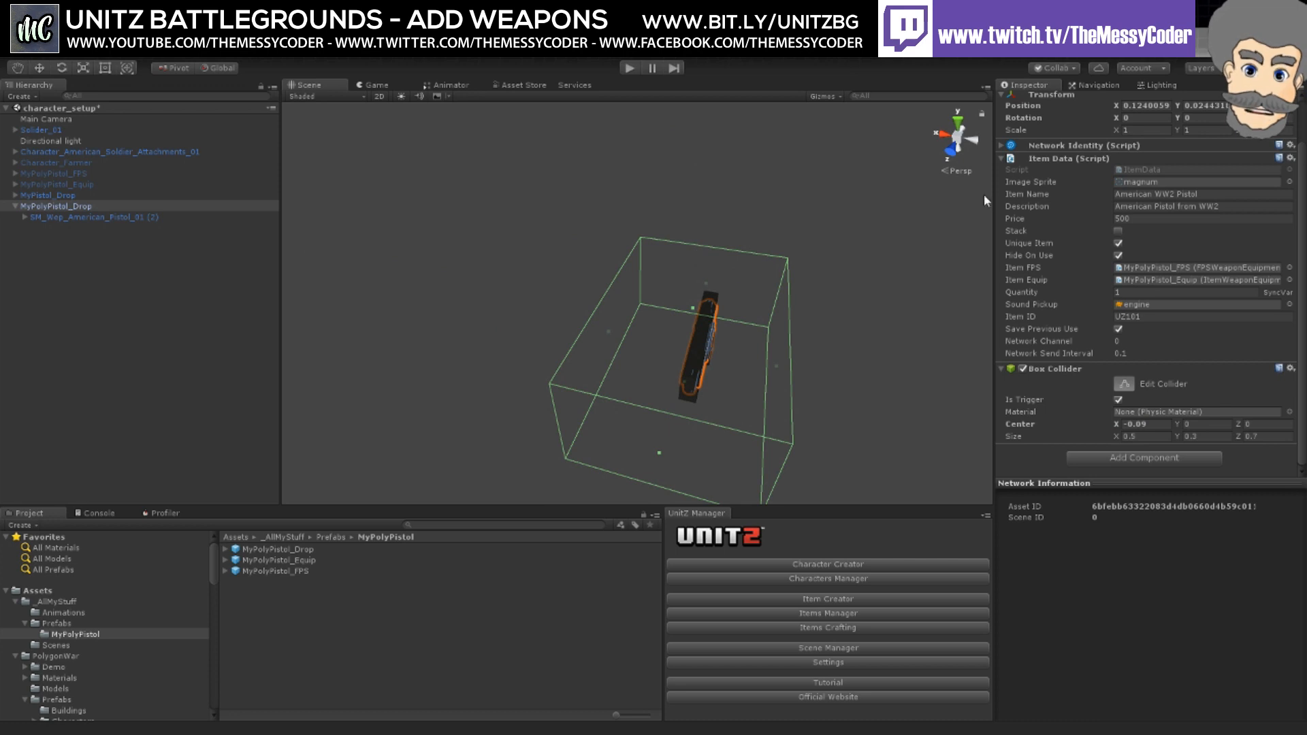
{"action": "left_click", "coordinate": [1125, 385]}
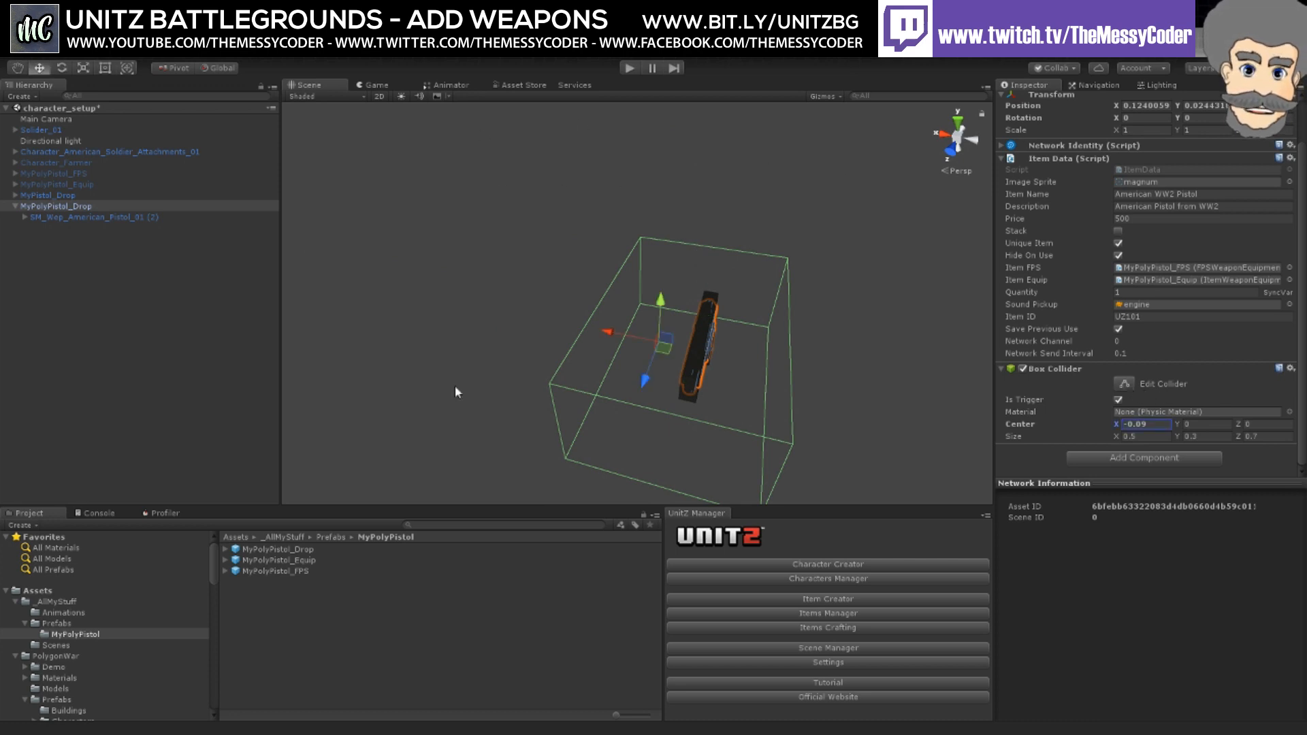
{"action": "scroll", "coordinate": [1143, 272], "scroll_direction": "up", "scroll_amount": 2}
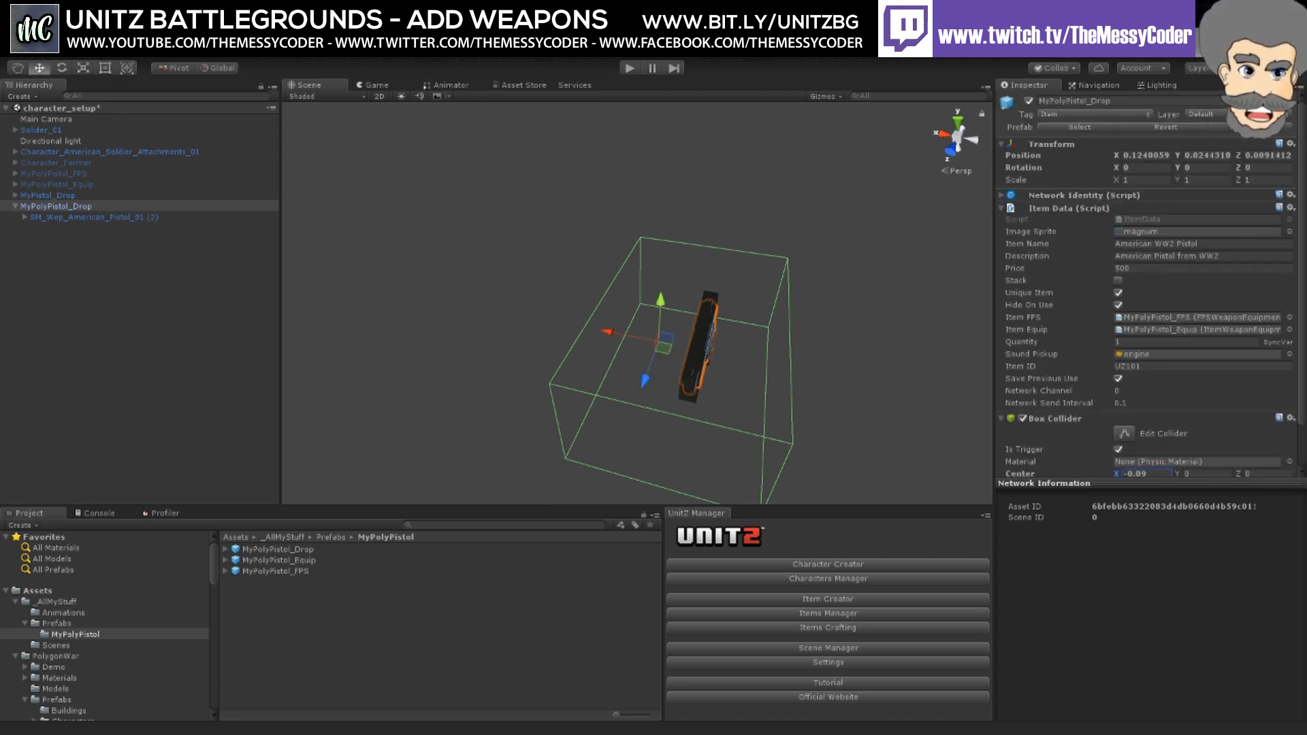
{"action": "middle_click_drag", "start_coordinate": [681, 299], "coordinate": [567, 231]}
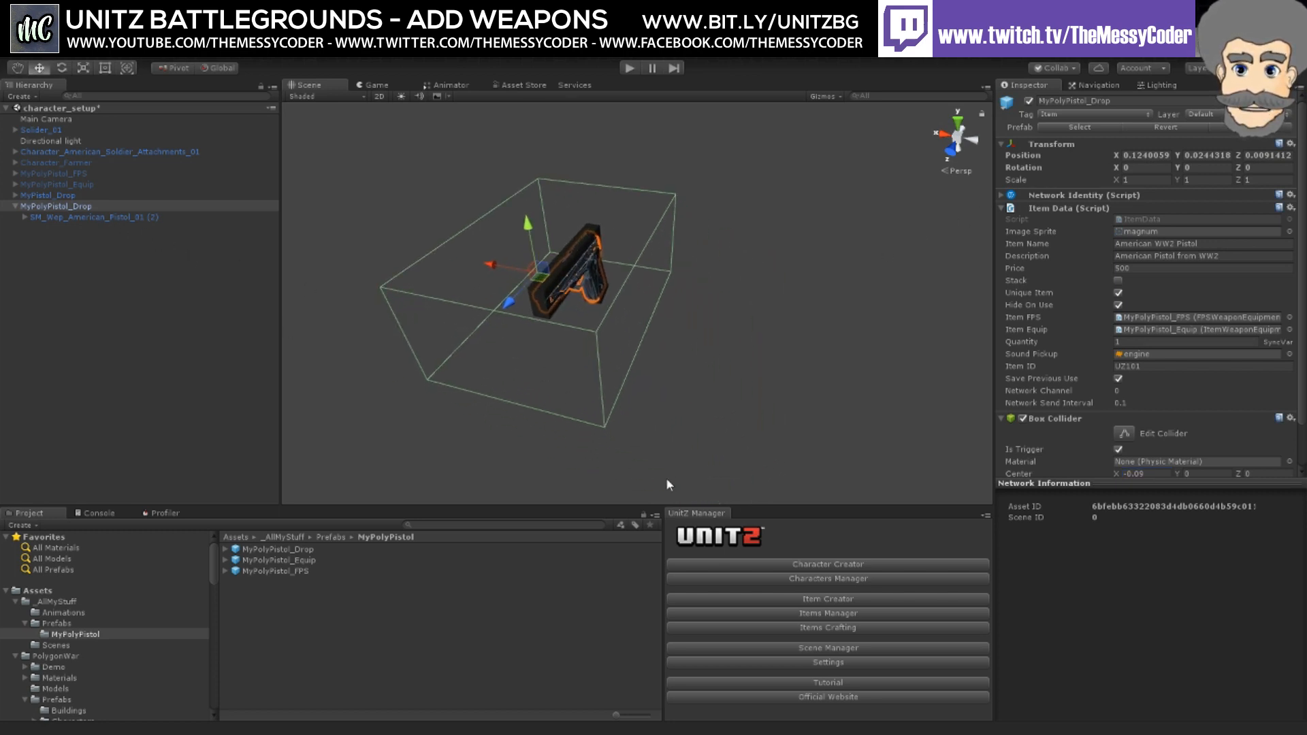
Step: Add the MyPolyPistol_Drop prefab to the game's item list in the Item Manager and check its entry at the end
{"action": "left_click", "coordinate": [842, 615]}
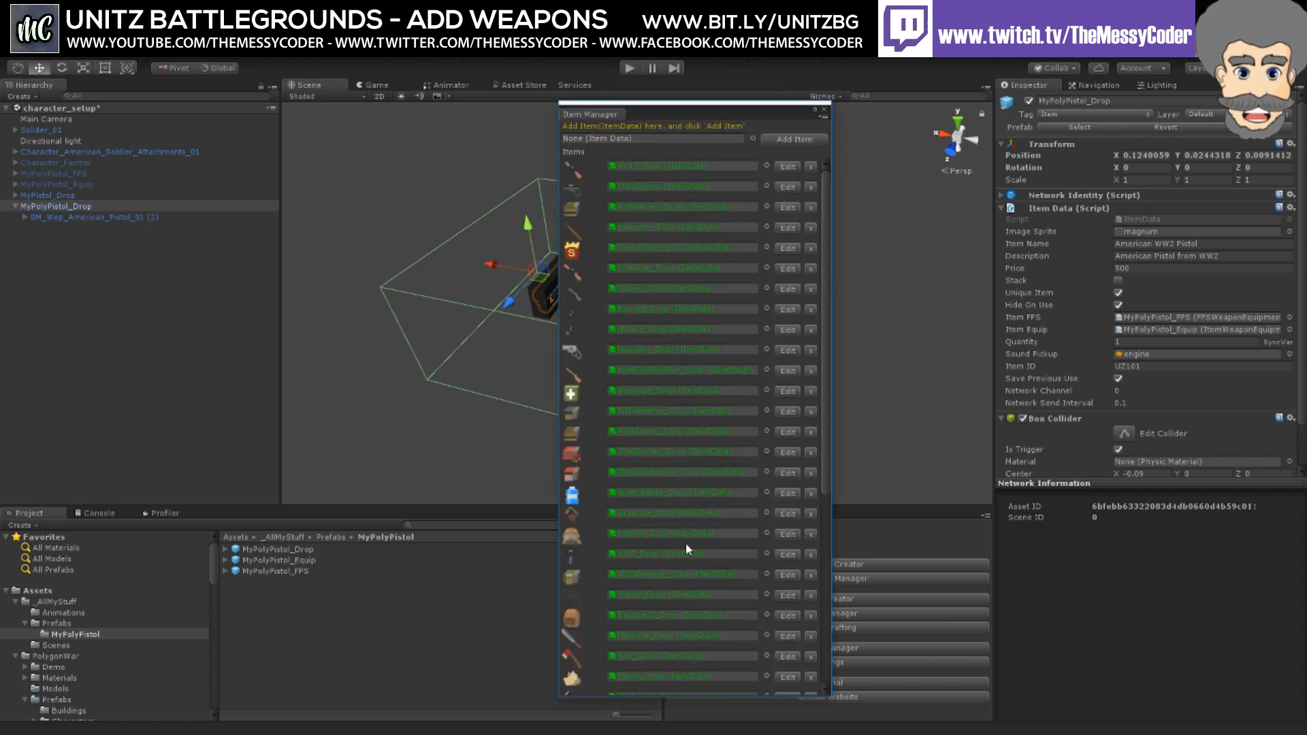
{"action": "scroll", "coordinate": [685, 552], "scroll_direction": "down", "scroll_amount": 10}
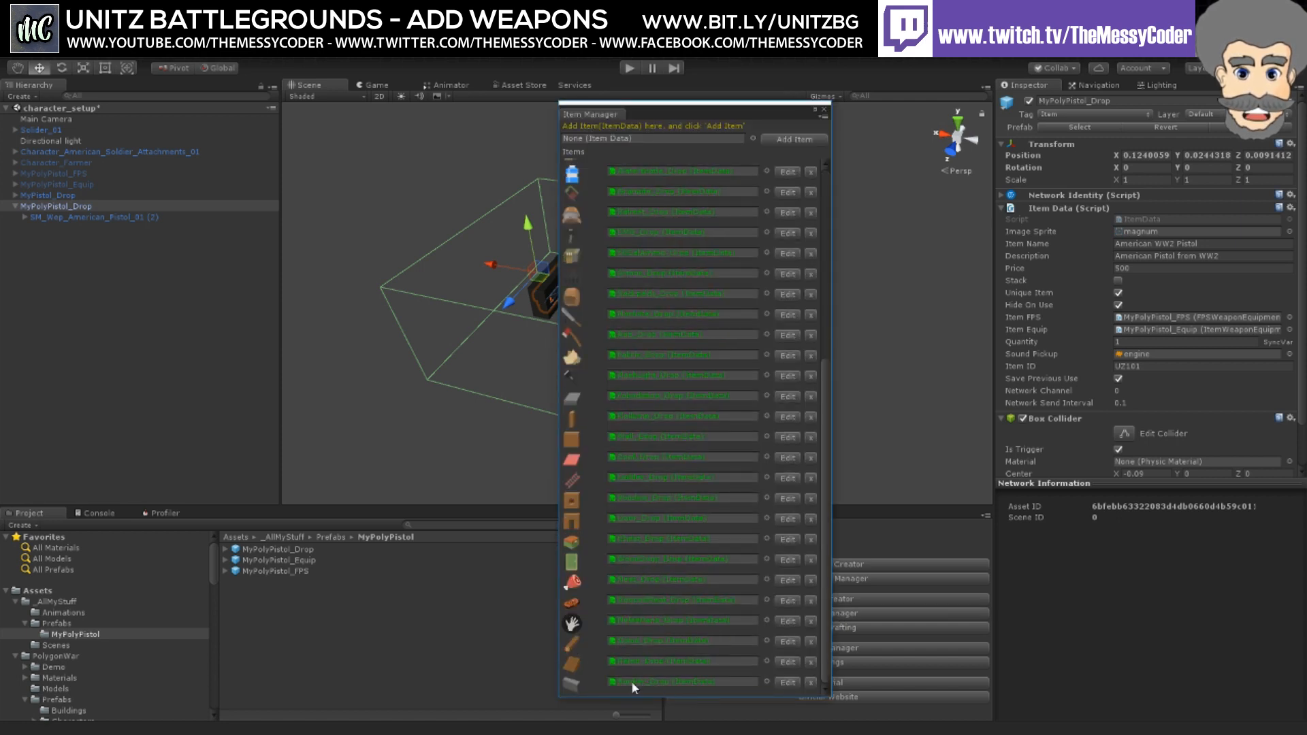
{"action": "scroll", "coordinate": [675, 592], "scroll_direction": "up", "scroll_amount": 10}
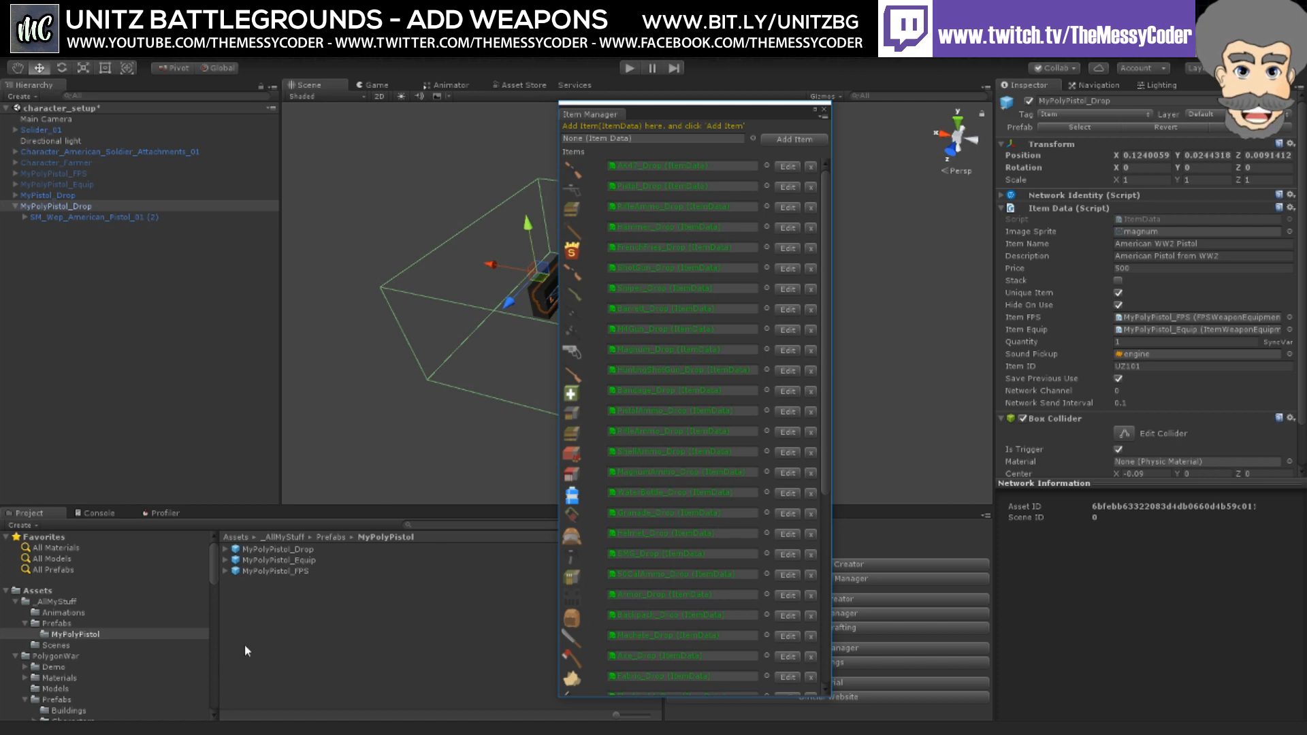
{"action": "left_click_drag", "start_coordinate": [276, 546], "coordinate": [609, 138]}
{"action": "left_click", "coordinate": [781, 139]}
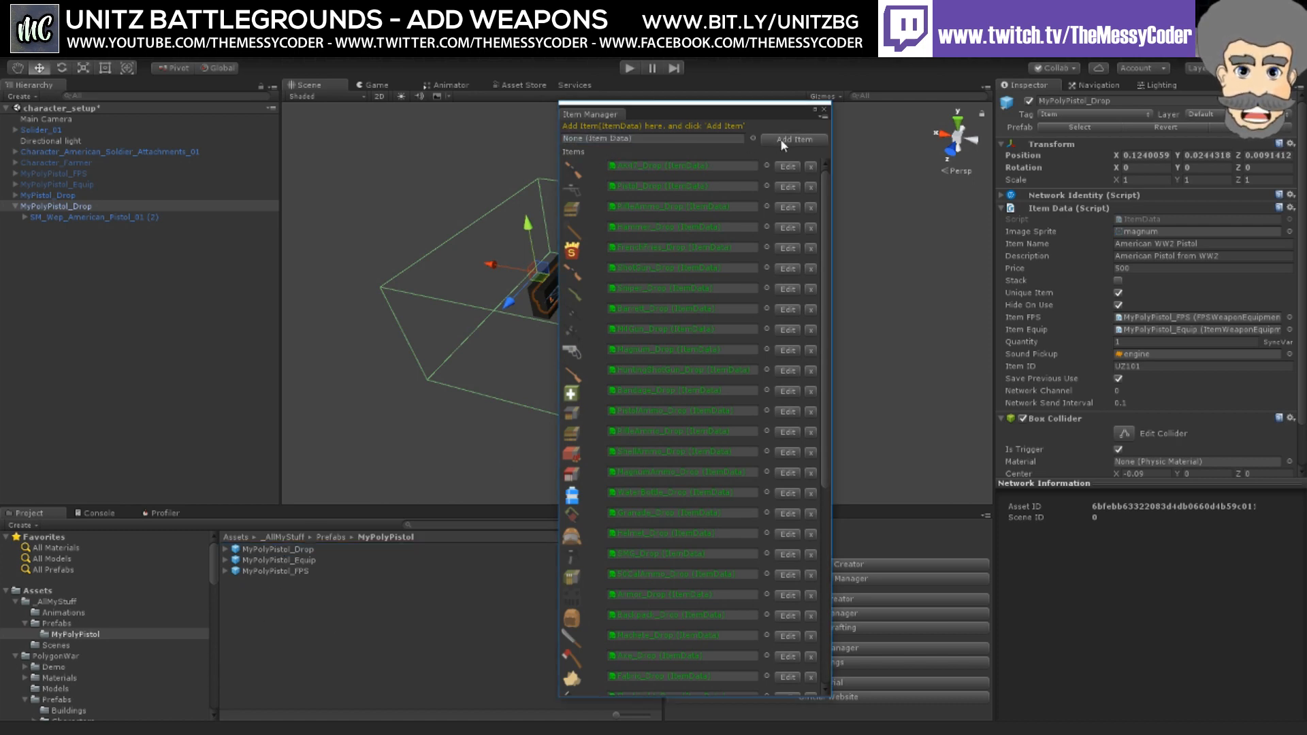
{"action": "scroll", "coordinate": [741, 405], "scroll_direction": "down", "scroll_amount": 10}
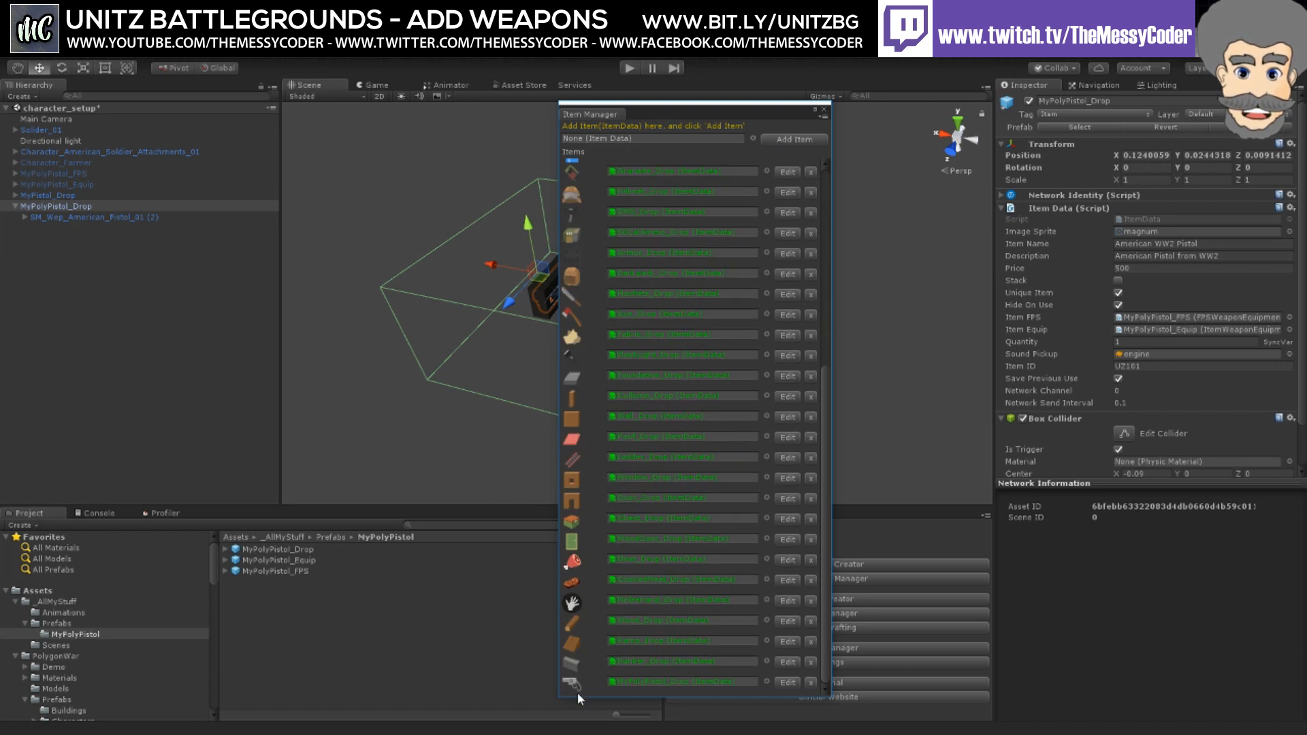
Step: Open the new pistol item's editor and review its FPS Item Config and TPS Item Config settings
{"action": "left_click", "coordinate": [787, 682]}
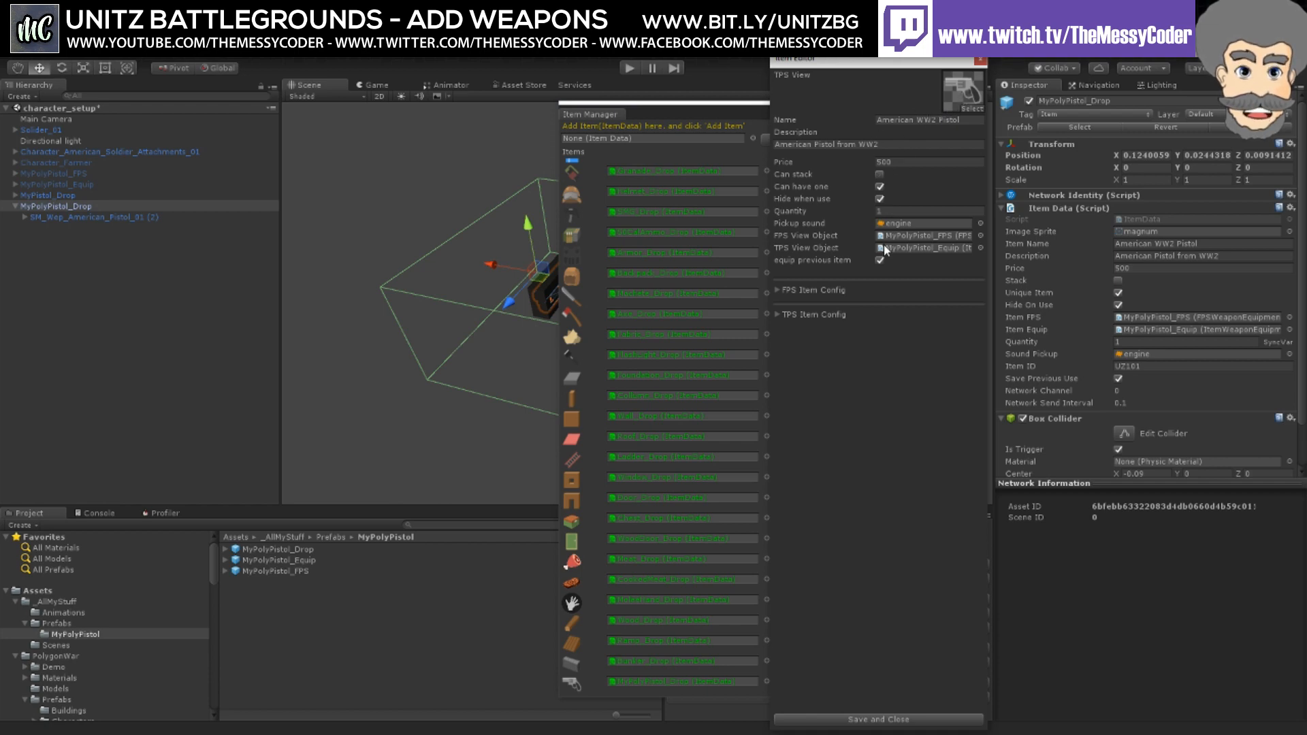
{"action": "left_click", "coordinate": [782, 290]}
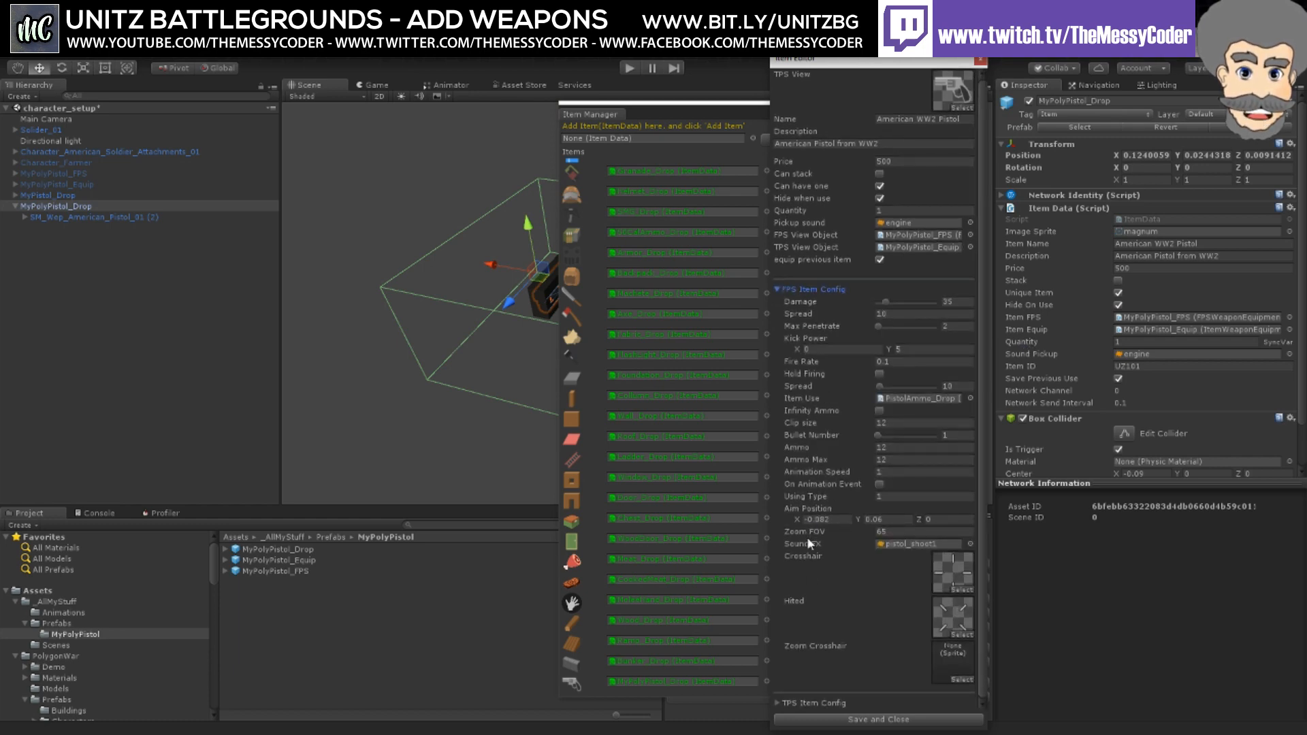
{"action": "left_click", "coordinate": [779, 703]}
{"action": "scroll", "coordinate": [812, 657], "scroll_direction": "down", "scroll_amount": 3}
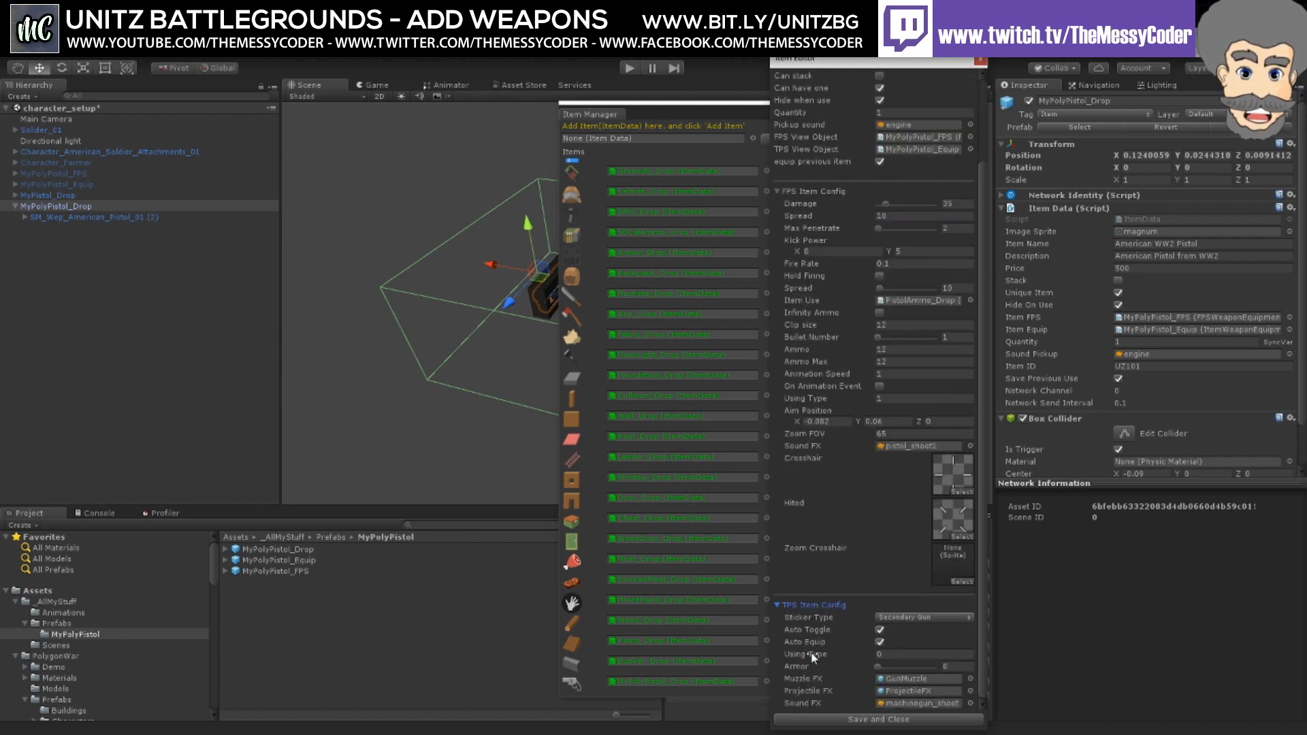
Step: Save the pistol item's settings, check the Ladder item's settings without changing them, and leave the Item Manager
{"action": "left_click", "coordinate": [897, 720]}
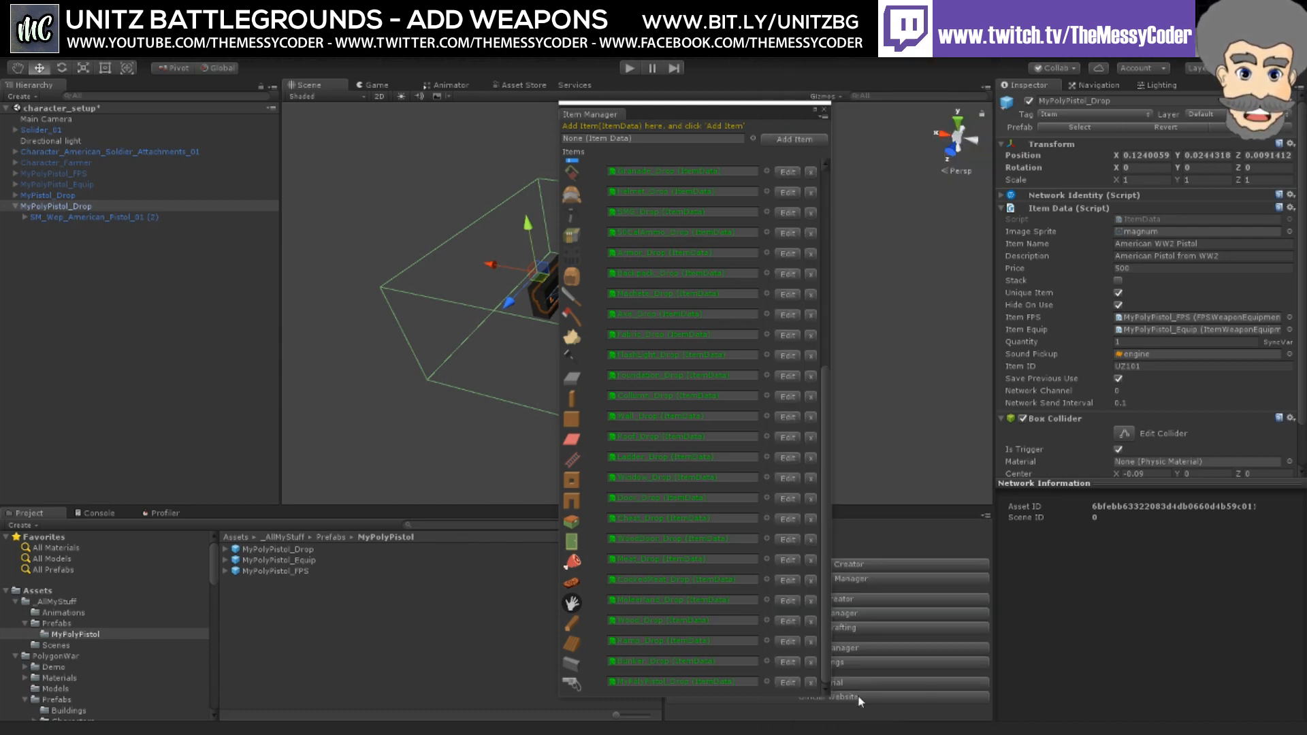
{"action": "left_click", "coordinate": [787, 457]}
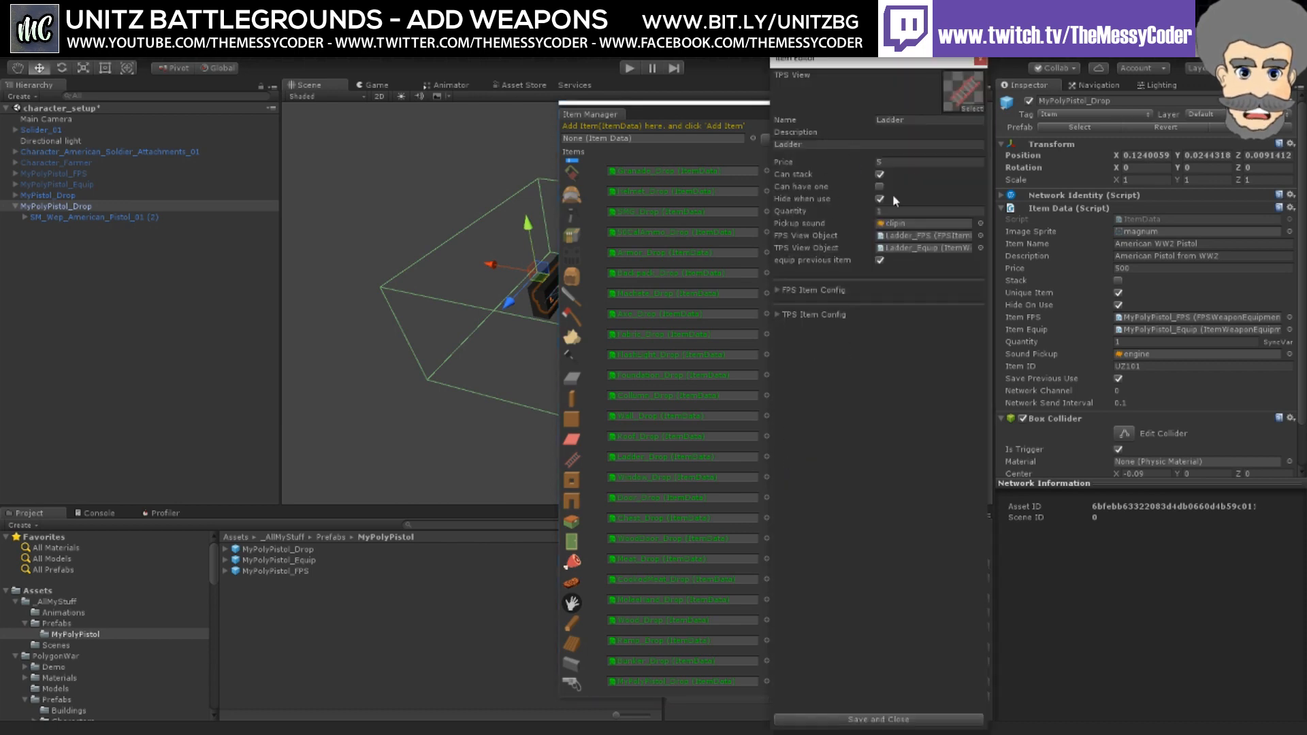
{"action": "left_click", "coordinate": [980, 63]}
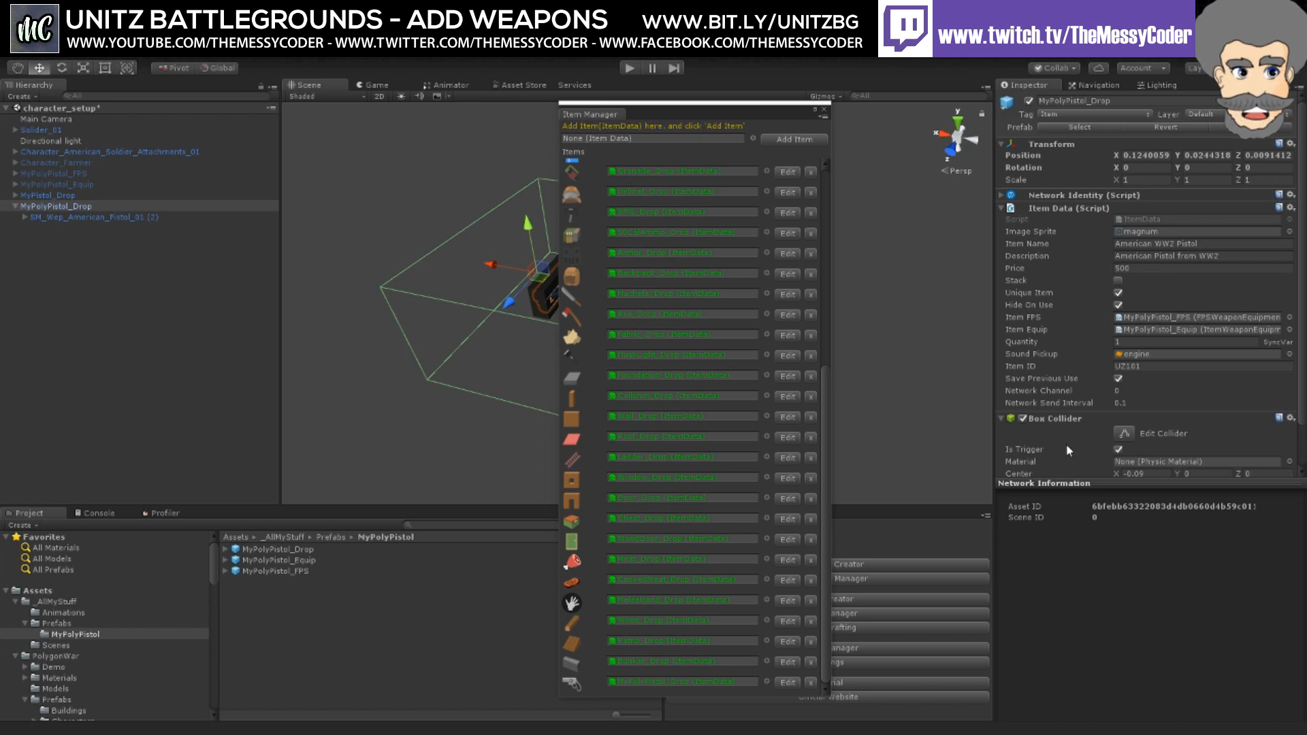
{"action": "left_click", "coordinate": [823, 109]}
Step: Save the current scene and open the sandbox scene from the UnitZ Scene folder
{"action": "scroll", "coordinate": [91, 680], "scroll_direction": "down", "scroll_amount": 5}
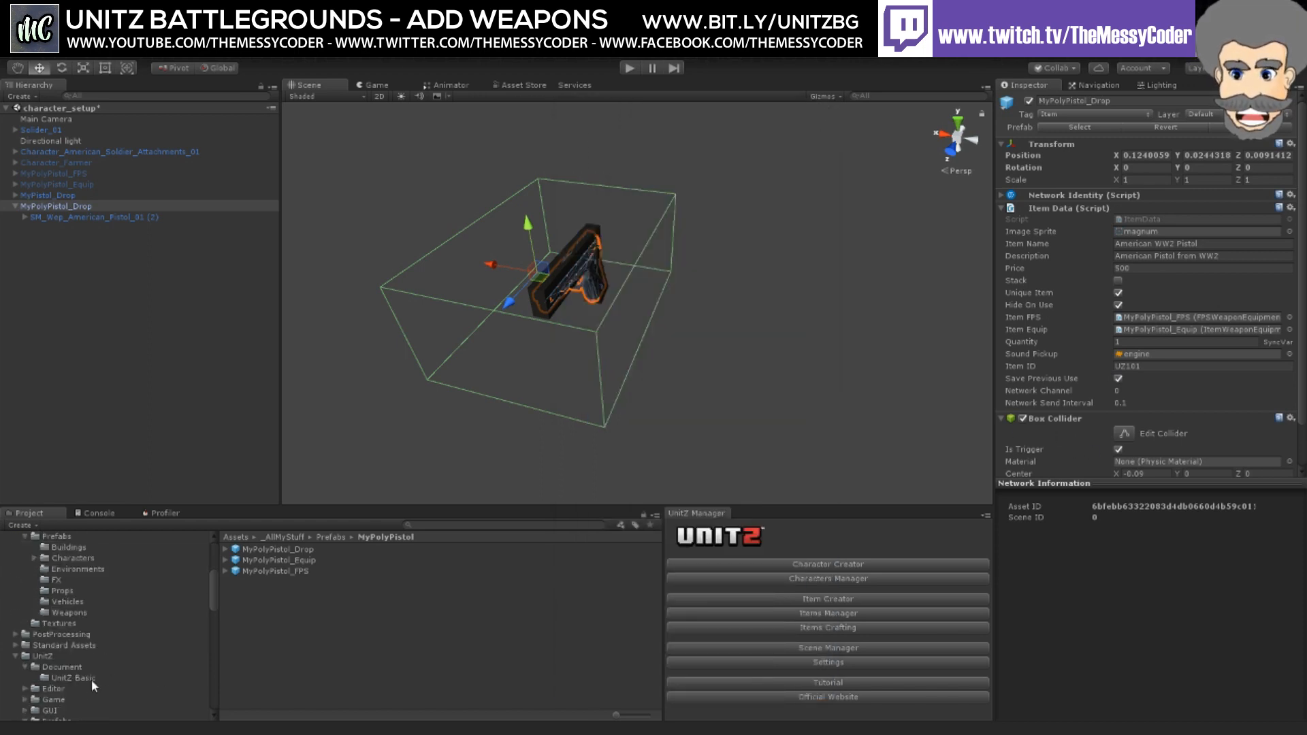
{"action": "scroll", "coordinate": [113, 662], "scroll_direction": "down", "scroll_amount": 2}
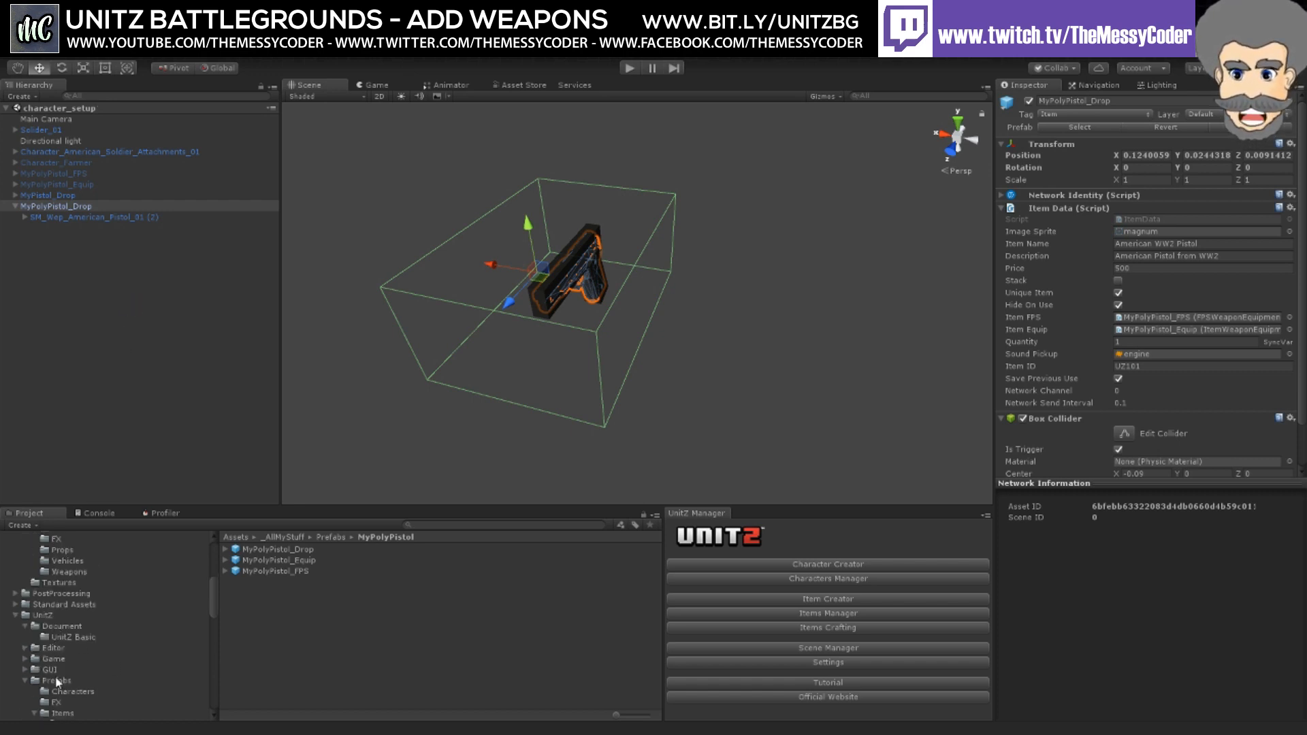
{"action": "scroll", "coordinate": [57, 682], "scroll_direction": "down", "scroll_amount": 3}
{"action": "left_click", "coordinate": [25, 600]}
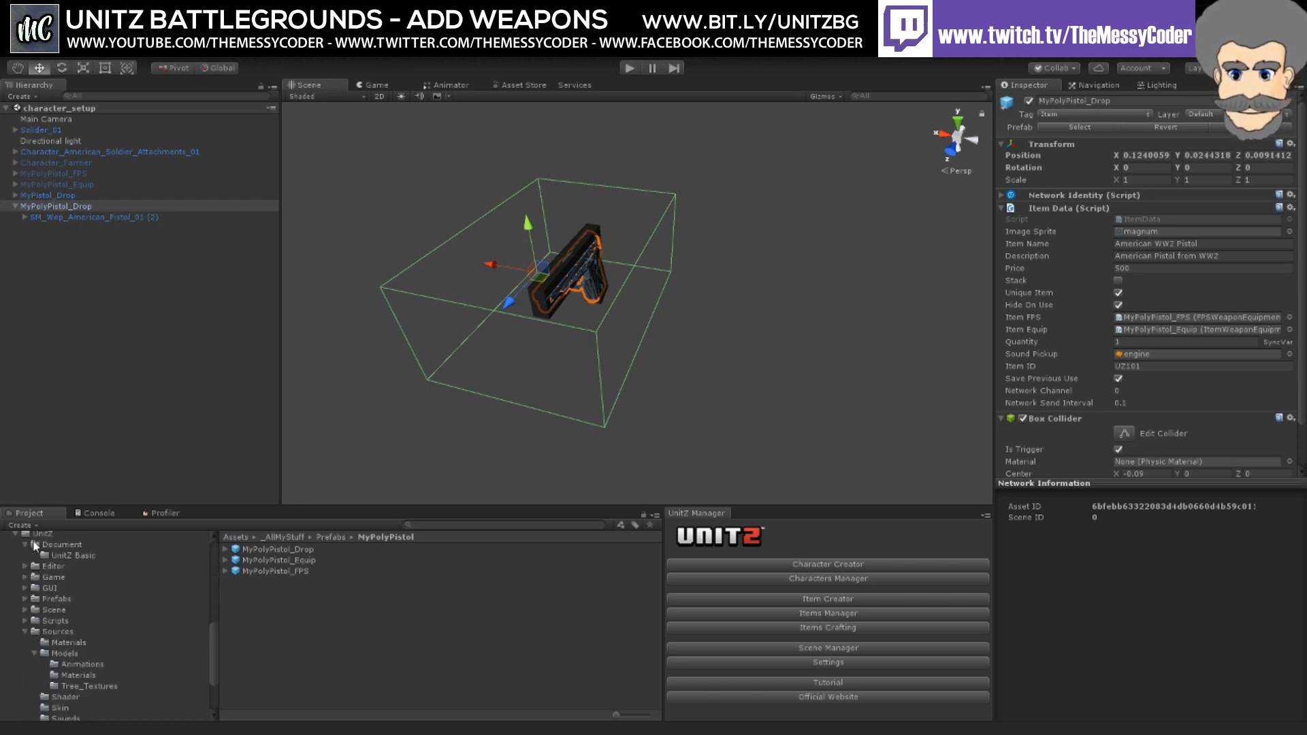
{"action": "left_click", "coordinate": [42, 538]}
{"action": "double_click", "coordinate": [250, 608]}
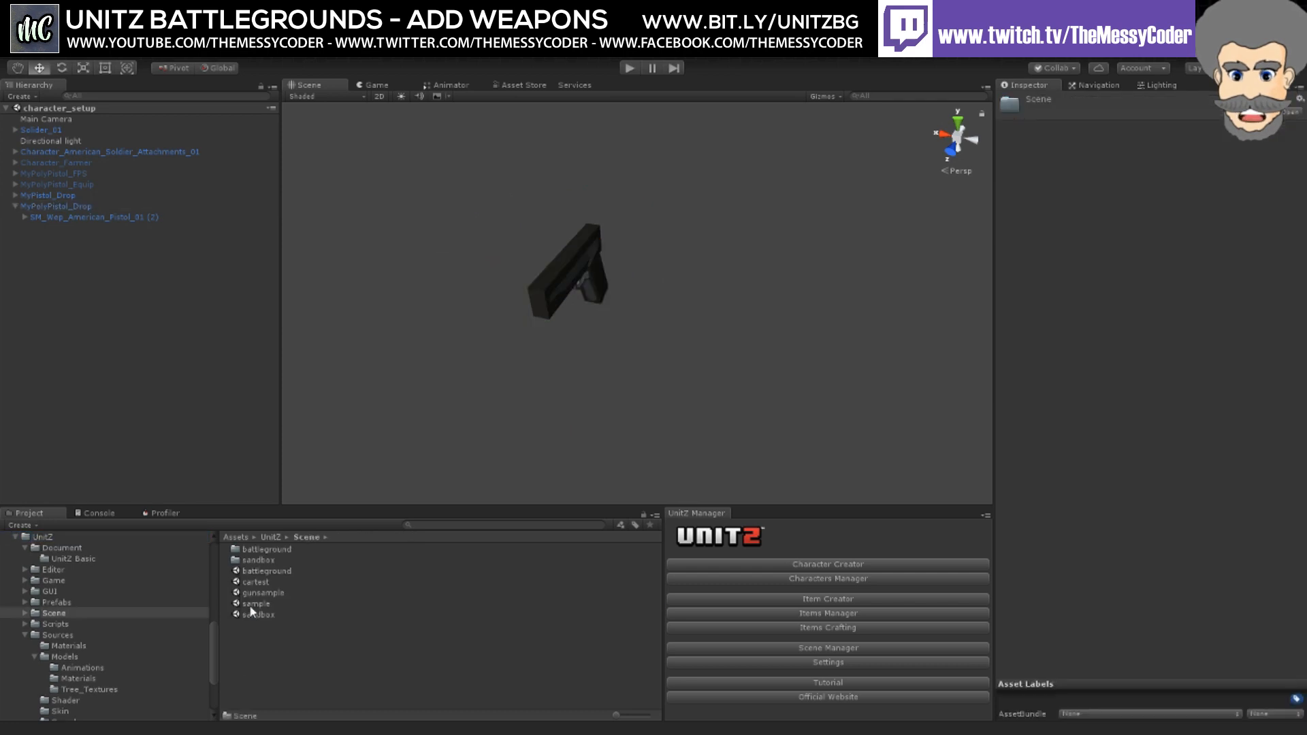
{"action": "double_click", "coordinate": [259, 615]}
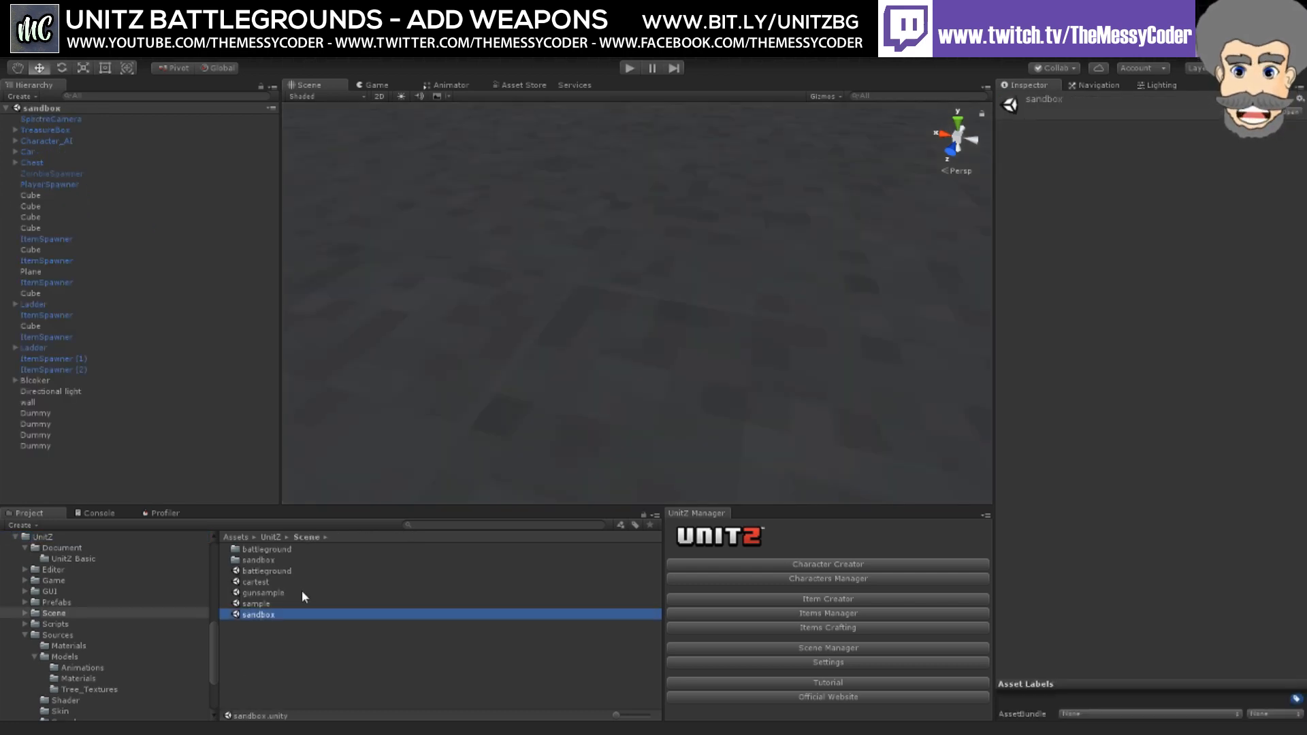
Step: Inspect which items the last three ItemSpawner objects in the sandbox scene are set to spawn
{"action": "double_click", "coordinate": [53, 337]}
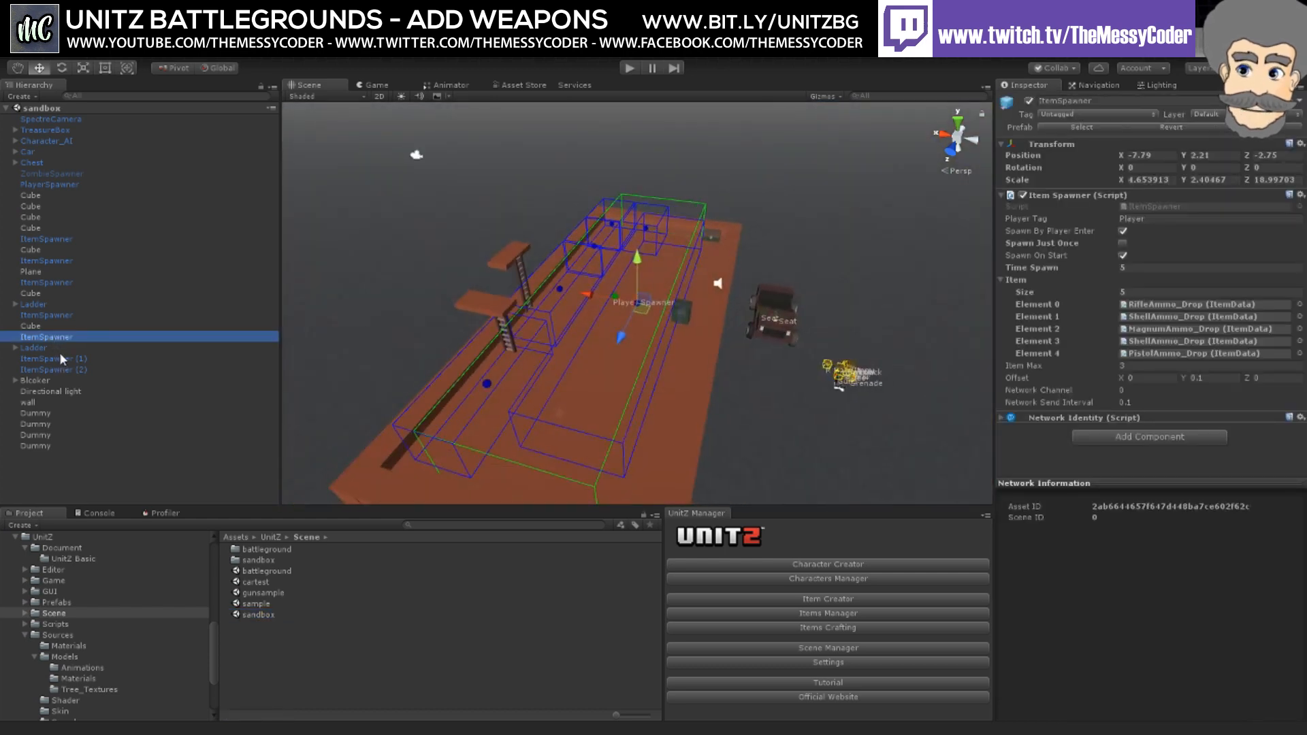
{"action": "left_click", "coordinate": [59, 358]}
{"action": "left_click", "coordinate": [60, 368]}
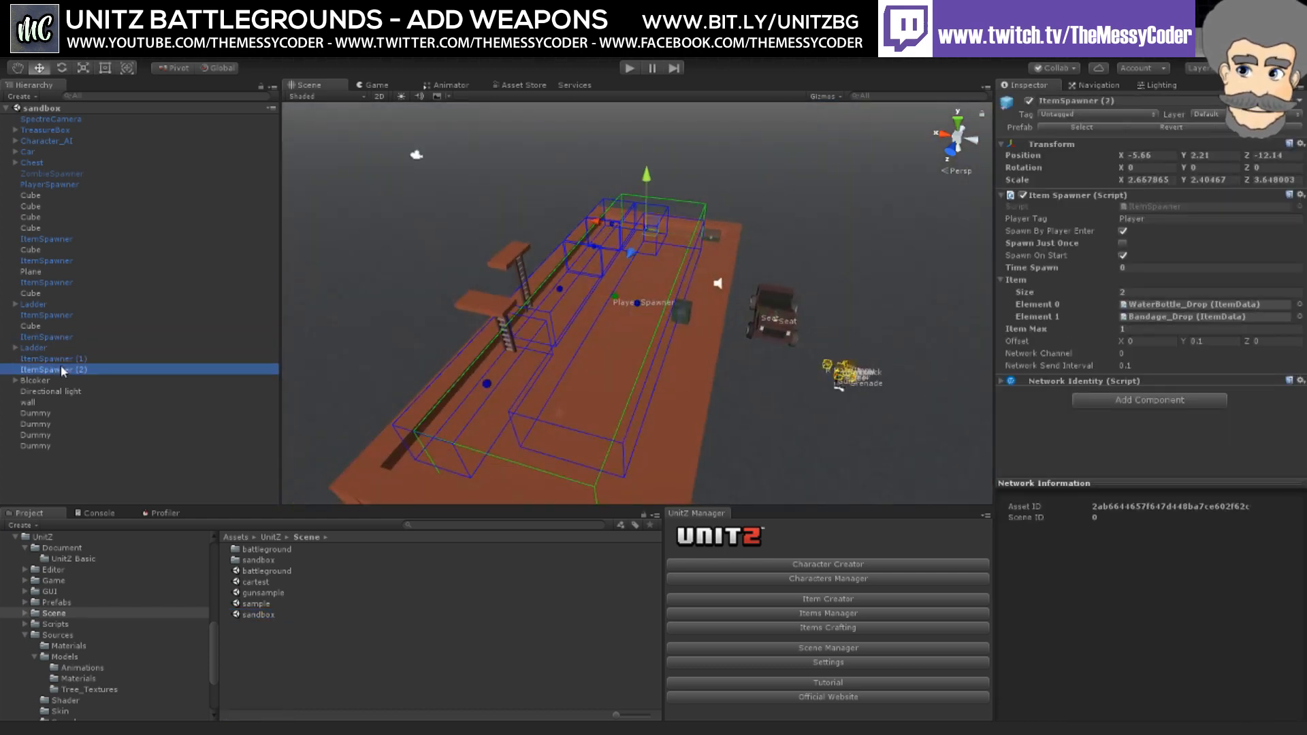
Step: Duplicate the ItemSpawner that spawns Granade_Drop and move the copy along the X axis to -5.43
{"action": "left_click", "coordinate": [558, 292]}
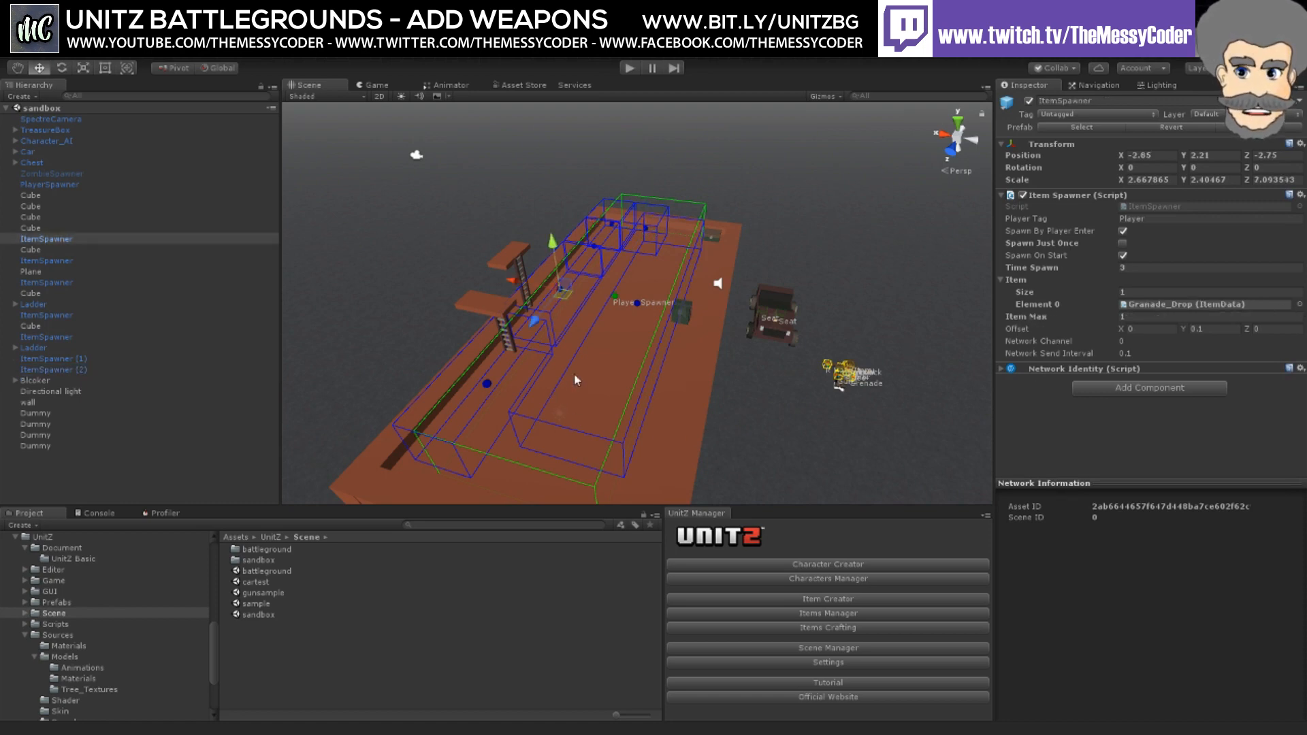
{"action": "right_click", "coordinate": [55, 242]}
{"action": "left_click", "coordinate": [88, 297]}
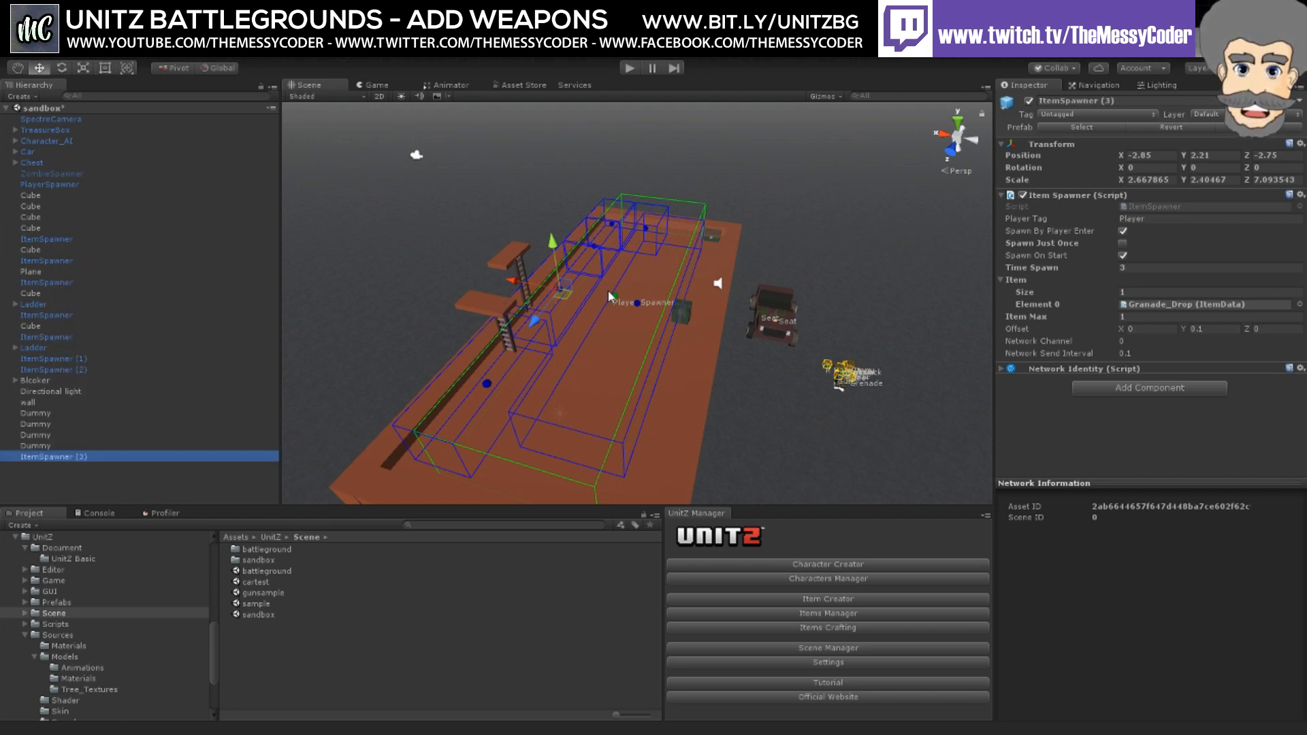
{"action": "left_click_drag", "start_coordinate": [515, 284], "coordinate": [553, 289]}
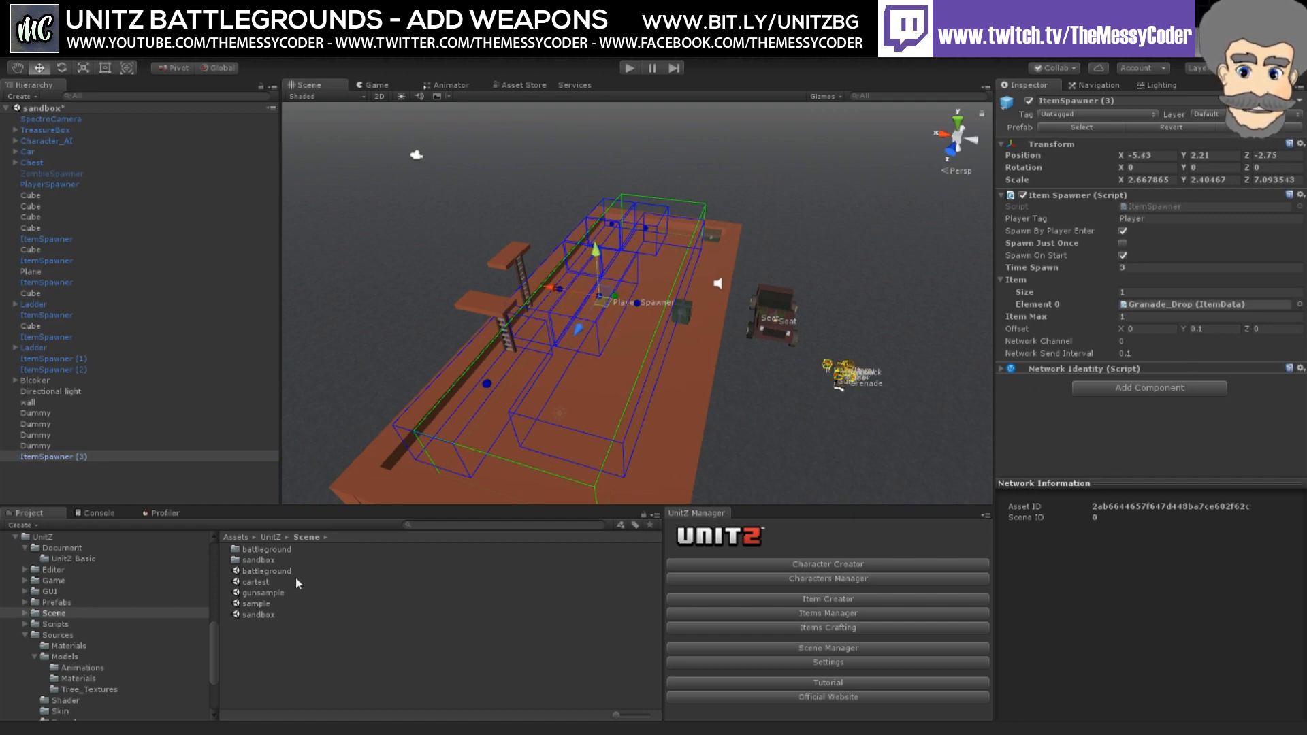
Step: Assign the MyPolyPistol_Drop prefab as Element 0 of the duplicated spawner's item list and save the scene
{"action": "scroll", "coordinate": [64, 611], "scroll_direction": "up", "scroll_amount": 10}
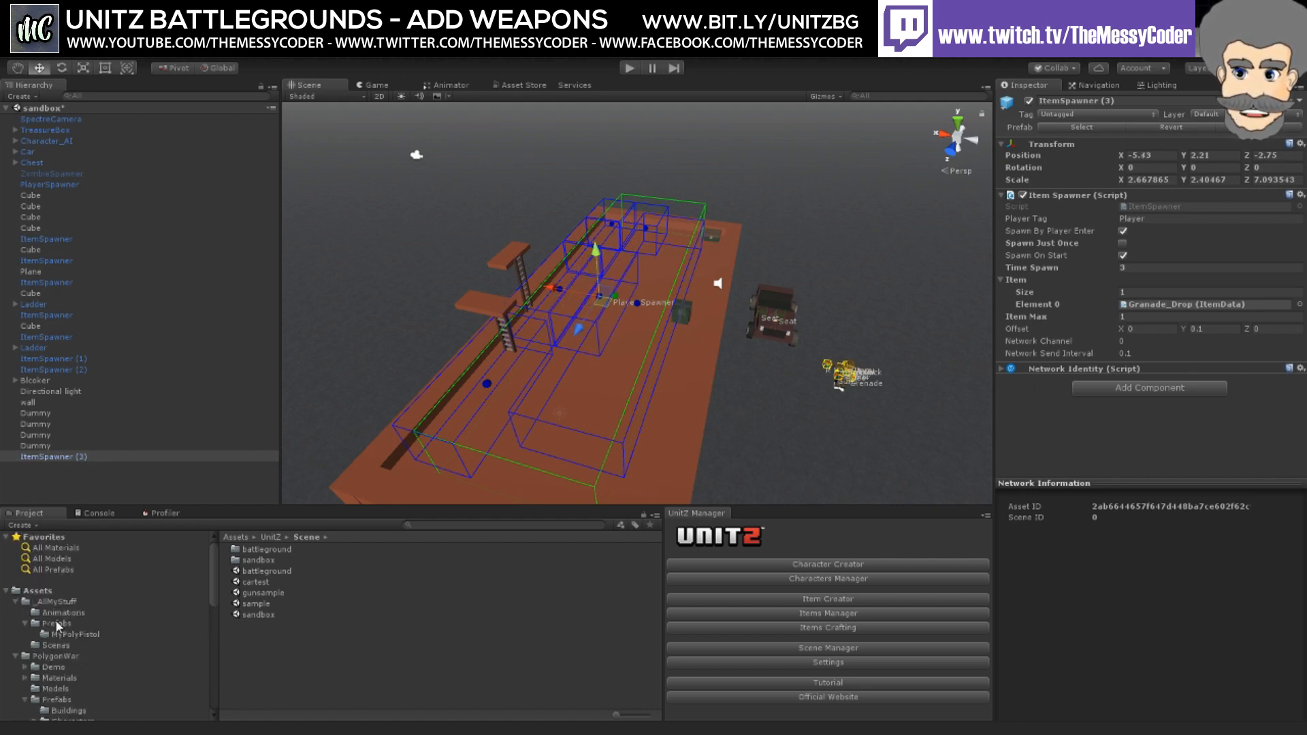
{"action": "left_click", "coordinate": [60, 635]}
{"action": "left_click_drag", "start_coordinate": [294, 553], "coordinate": [1167, 306]}
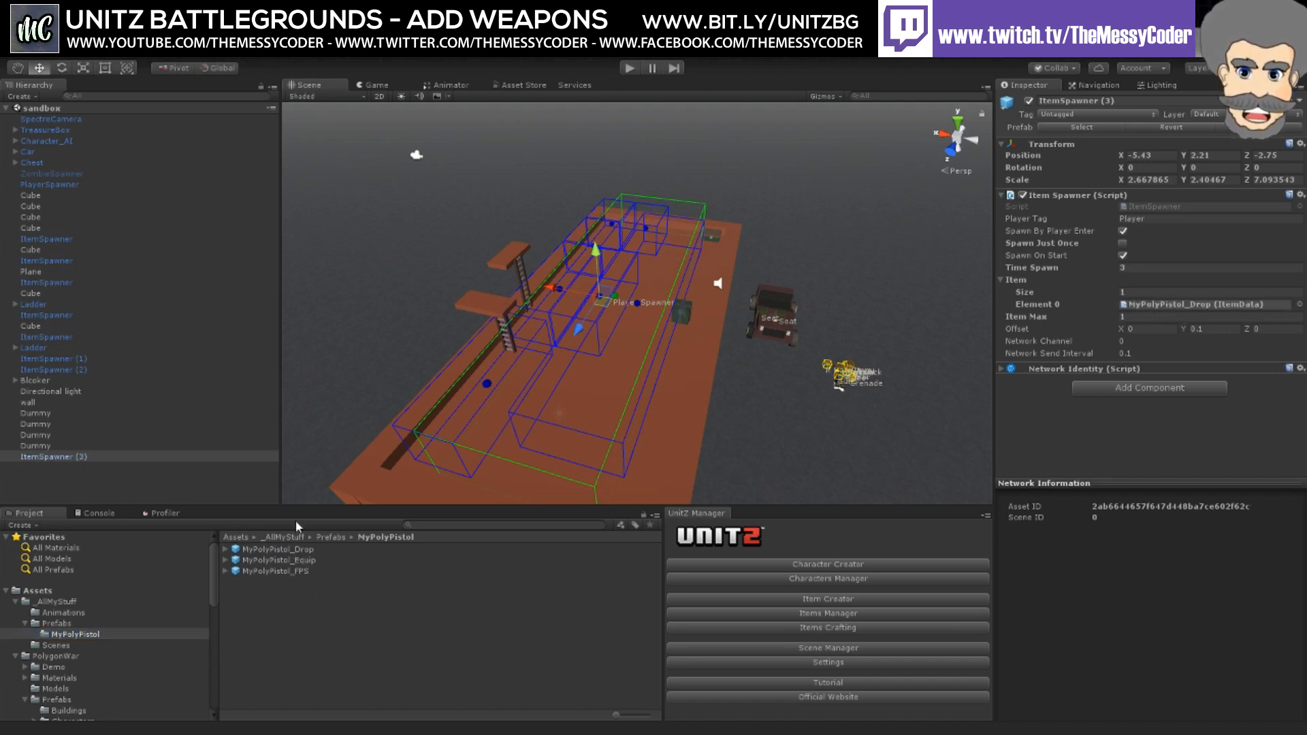
Step: Open the mainmenu scene from the UnitZ folder and run the game
{"action": "scroll", "coordinate": [49, 660], "scroll_direction": "down", "scroll_amount": 5}
{"action": "left_click", "coordinate": [44, 657]}
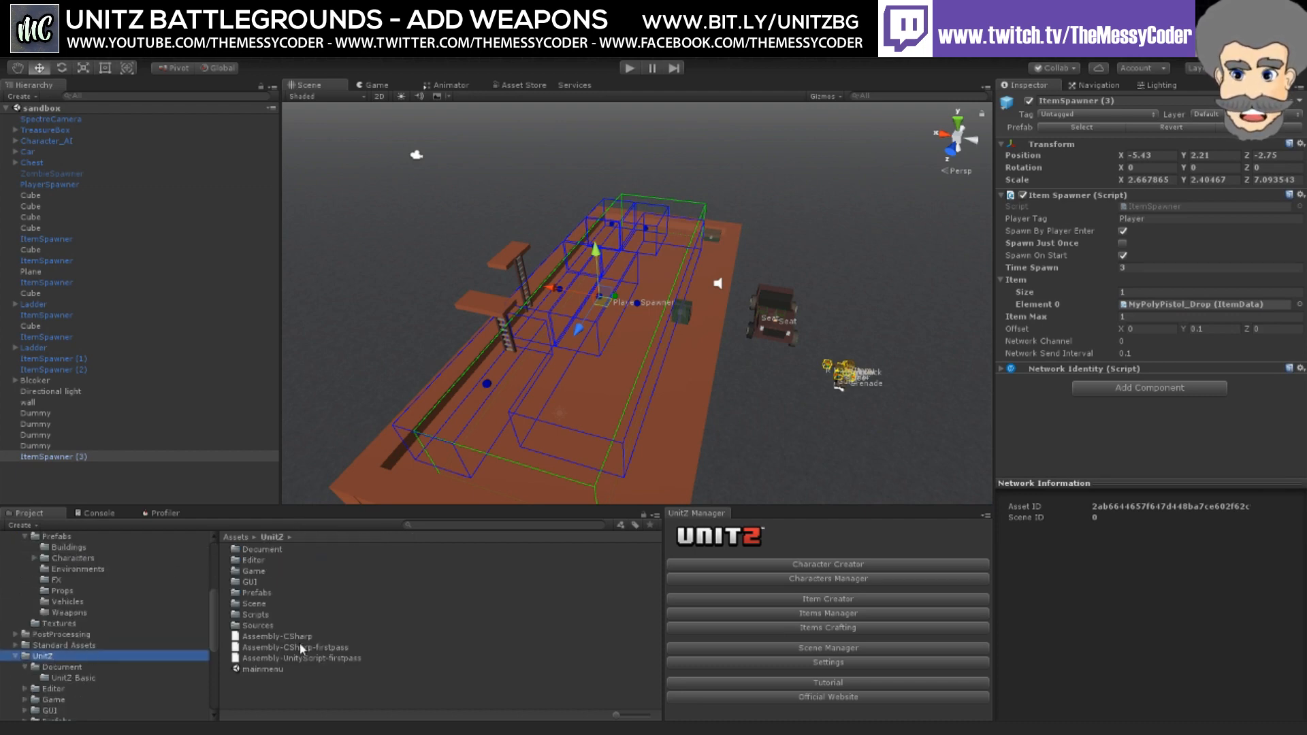
{"action": "left_click", "coordinate": [267, 669]}
{"action": "double_click", "coordinate": [269, 670]}
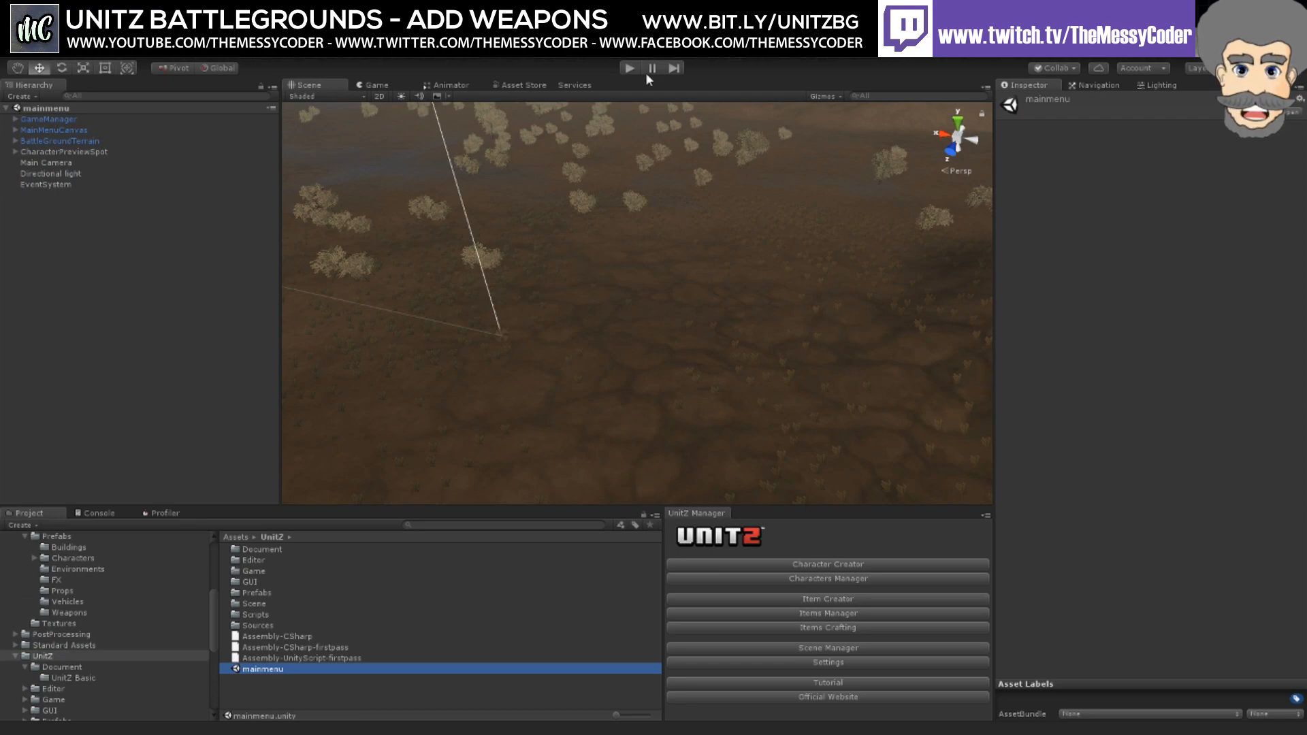
{"action": "left_click", "coordinate": [630, 69]}
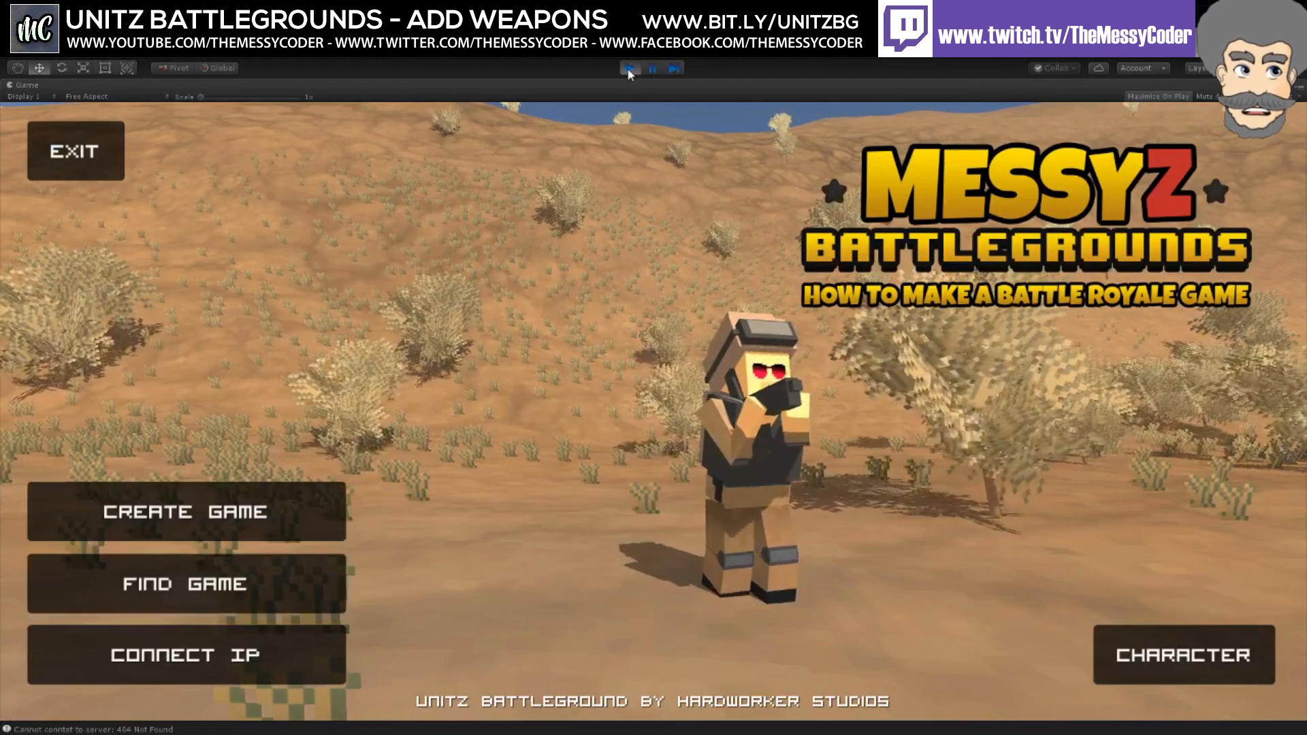
Step: Create a LAN game on the Sandbox level and start the match from the lobby
{"action": "left_click", "coordinate": [270, 509]}
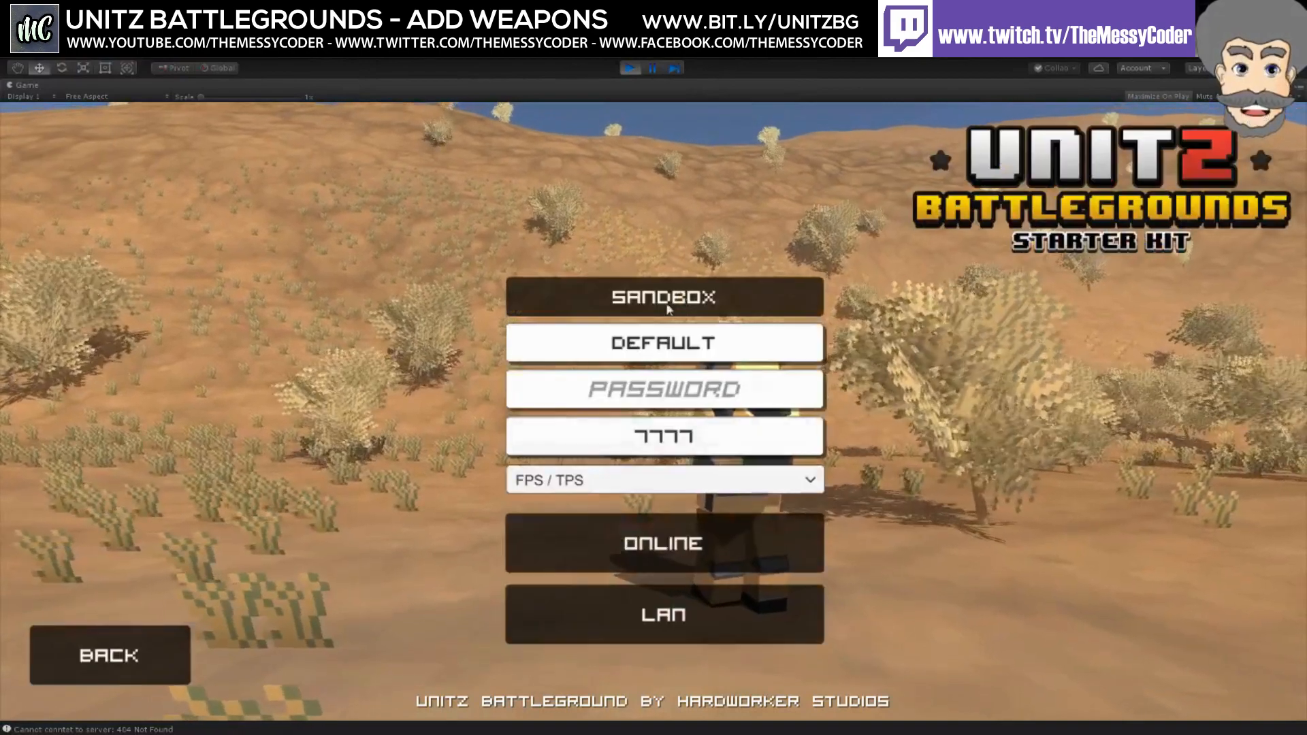
{"action": "left_click", "coordinate": [647, 299]}
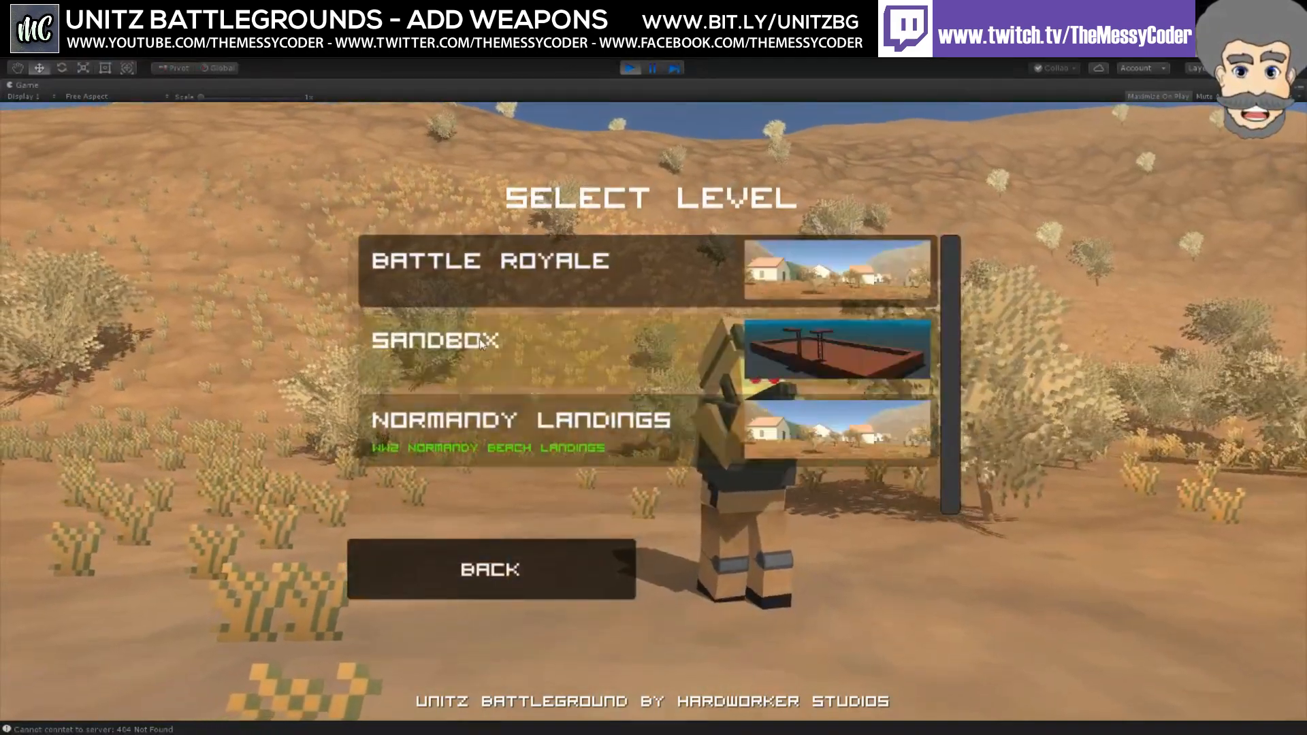
{"action": "left_click", "coordinate": [479, 347]}
{"action": "left_click", "coordinate": [686, 599]}
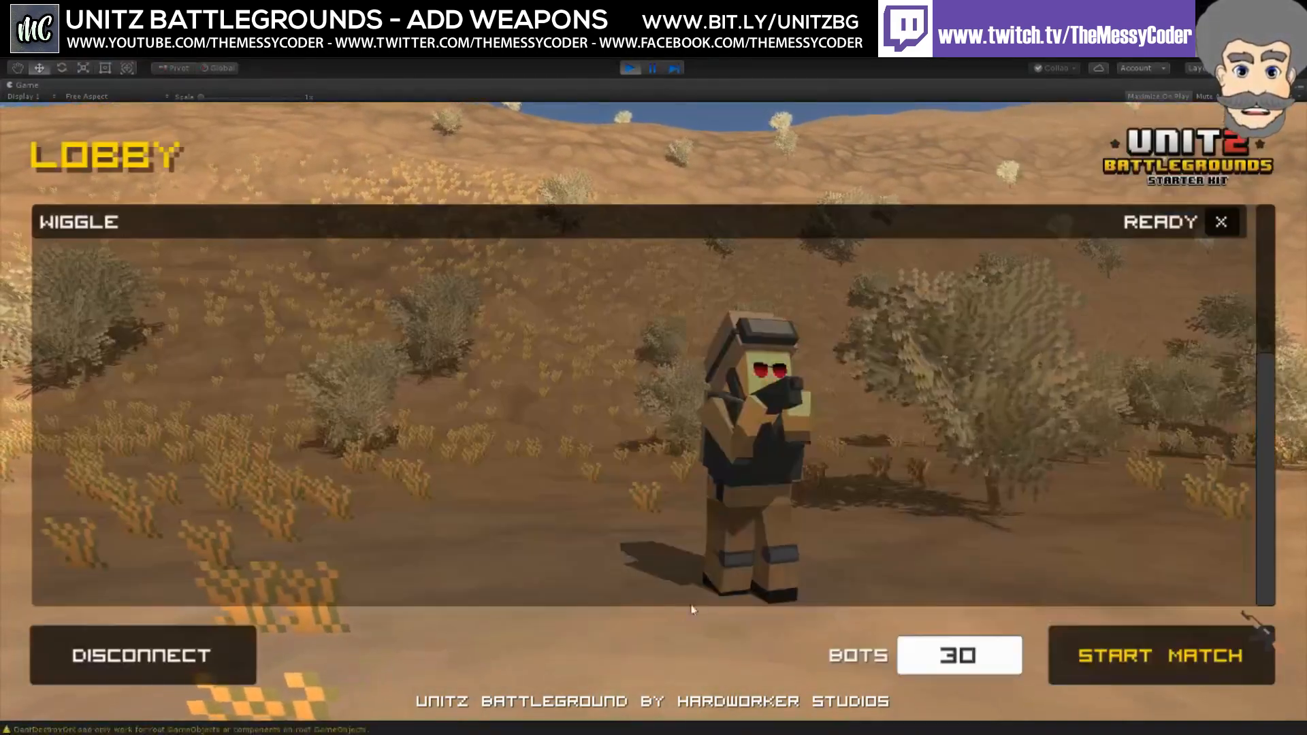
{"action": "left_click", "coordinate": [1125, 646]}
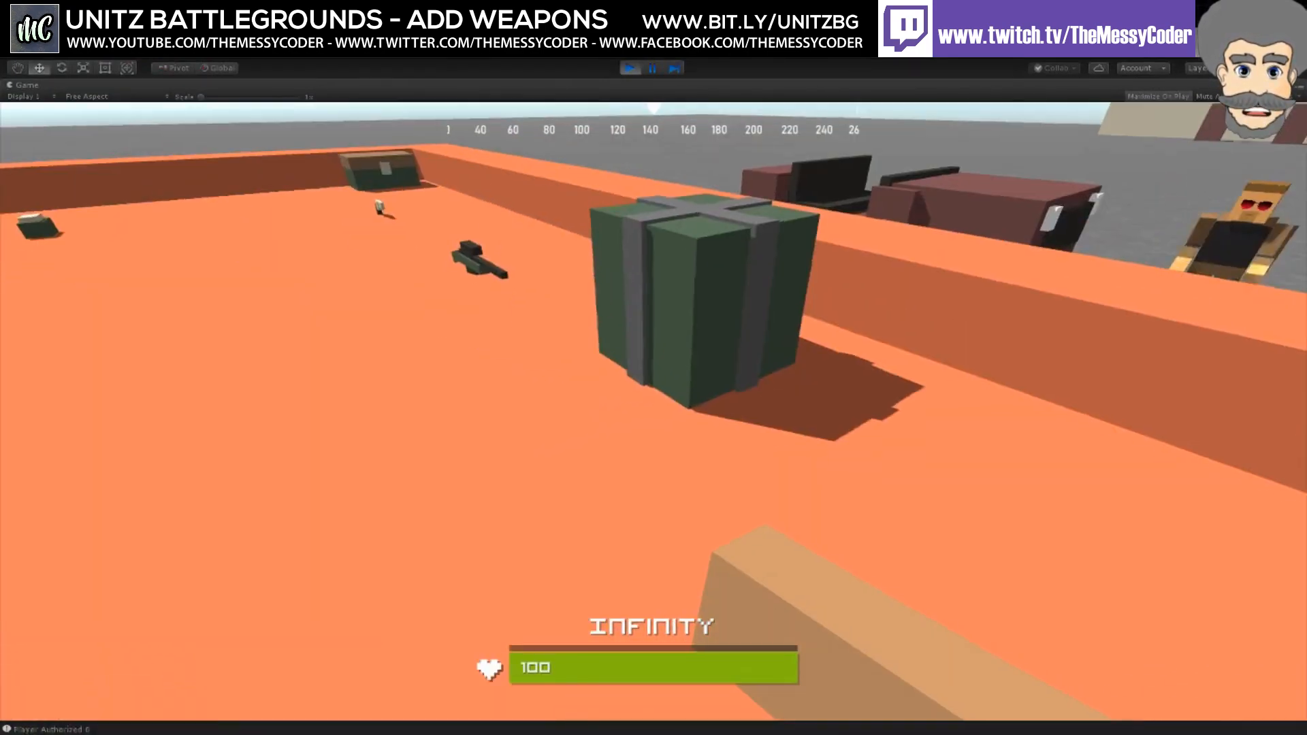
Step: Pick up the American WW2 Pistol from the ground and shoot at the bot beyond the wall
{"action": "key", "text": "w"}
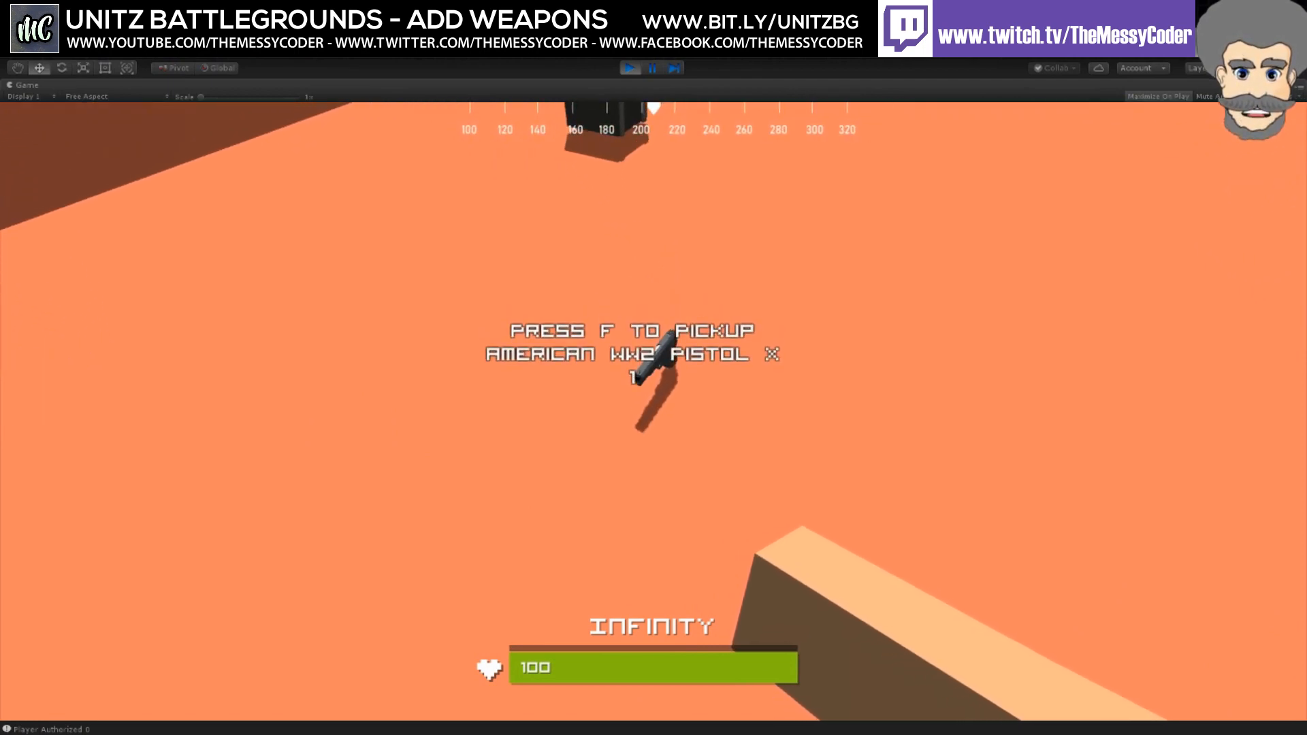
{"action": "key", "text": "f"}
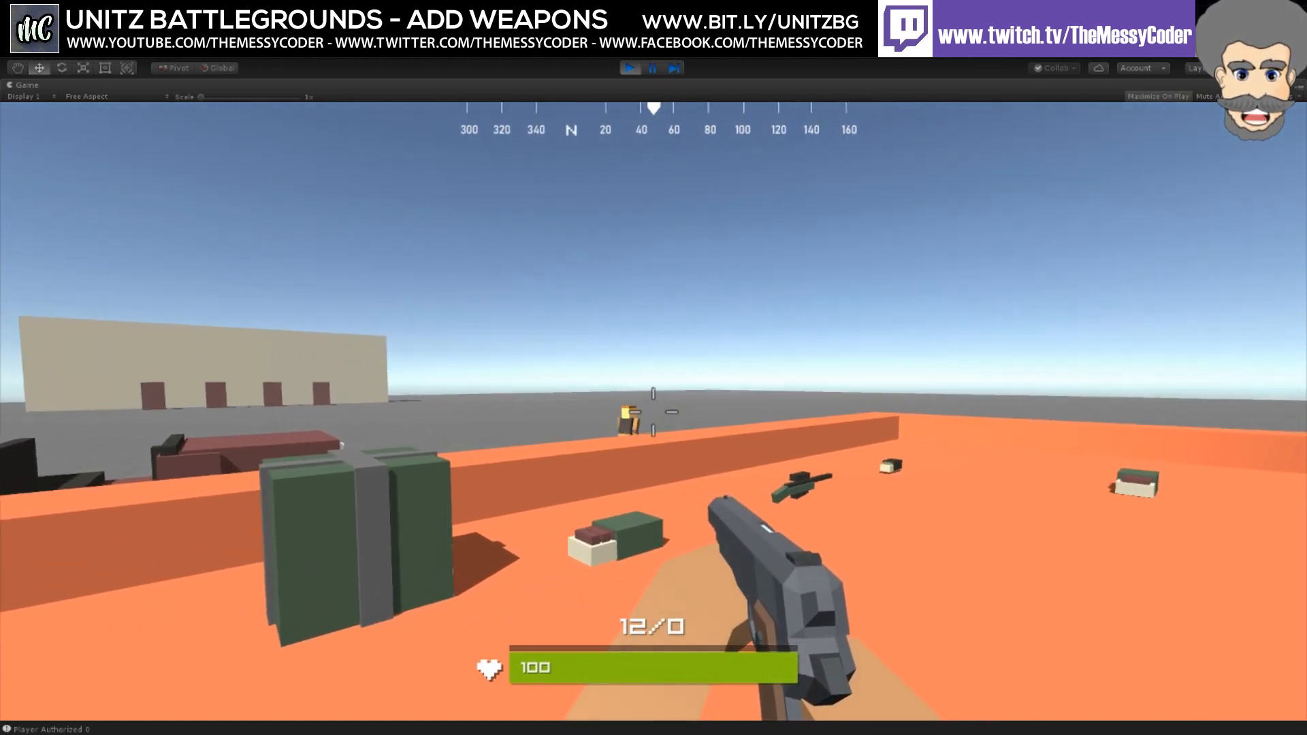
{"action": "left_click", "coordinate": [653, 412]}
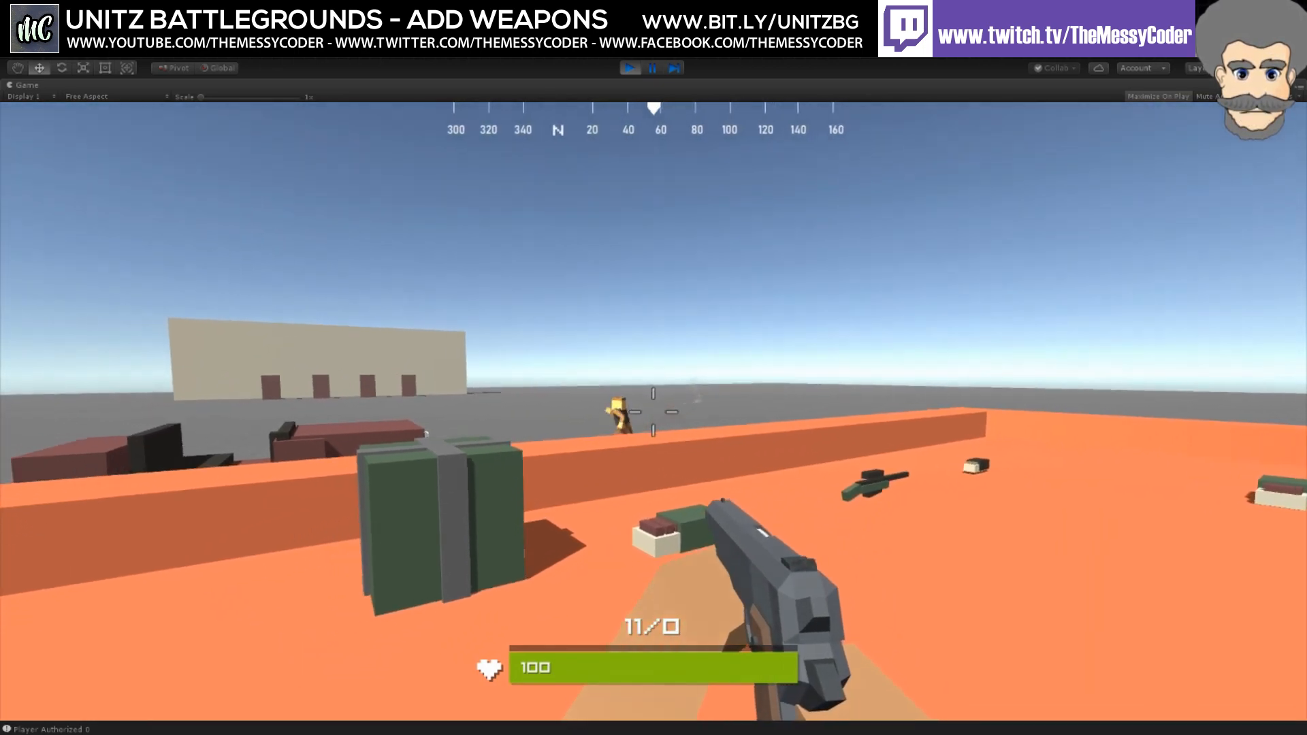
{"action": "left_click", "coordinate": [653, 412]}
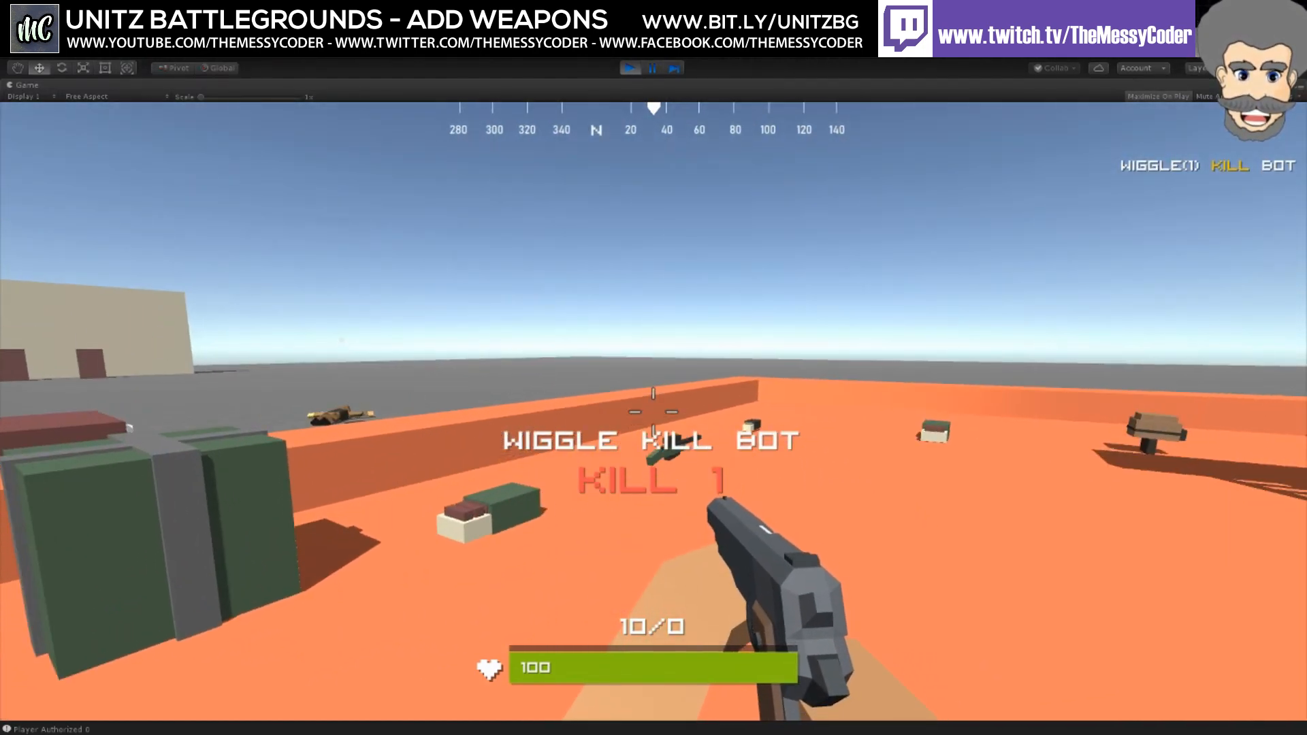
Step: Collect the shell box and the pistol ammo box lying on the sandbox floor
{"action": "key", "text": "w"}
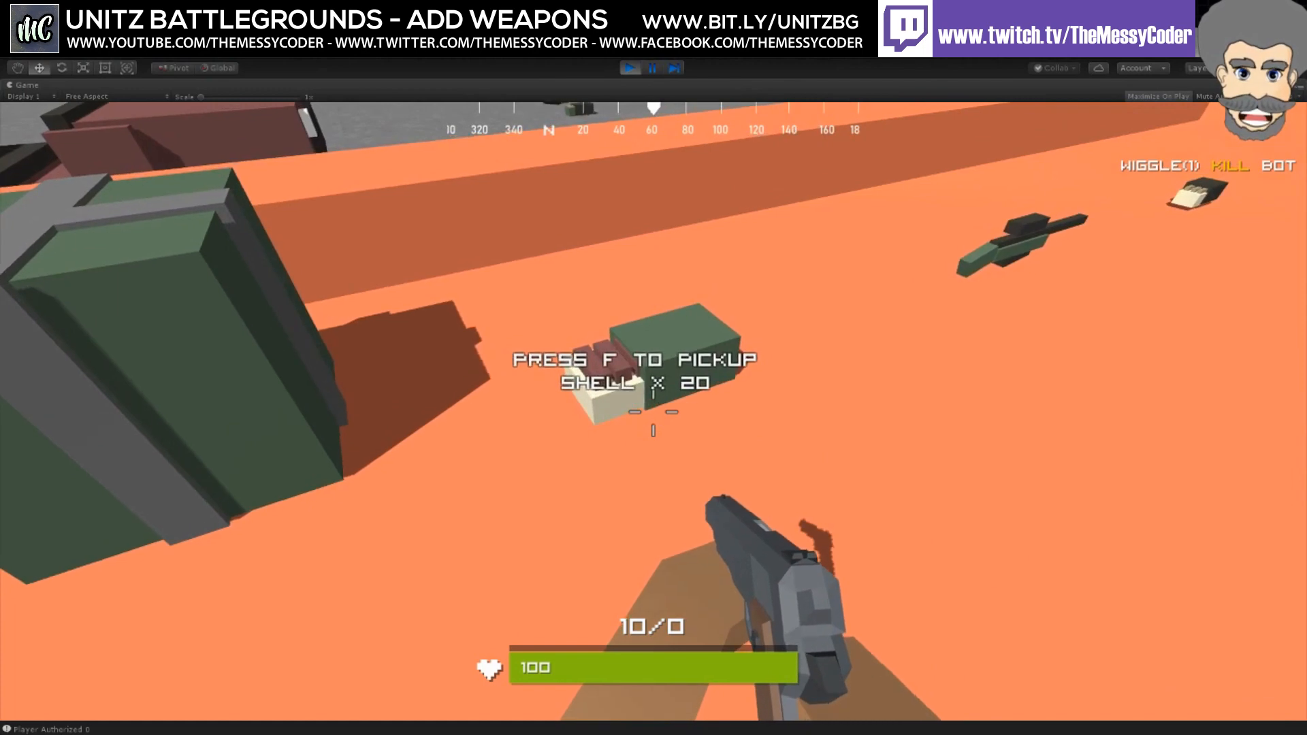
{"action": "key", "text": "f"}
{"action": "key", "text": "w"}
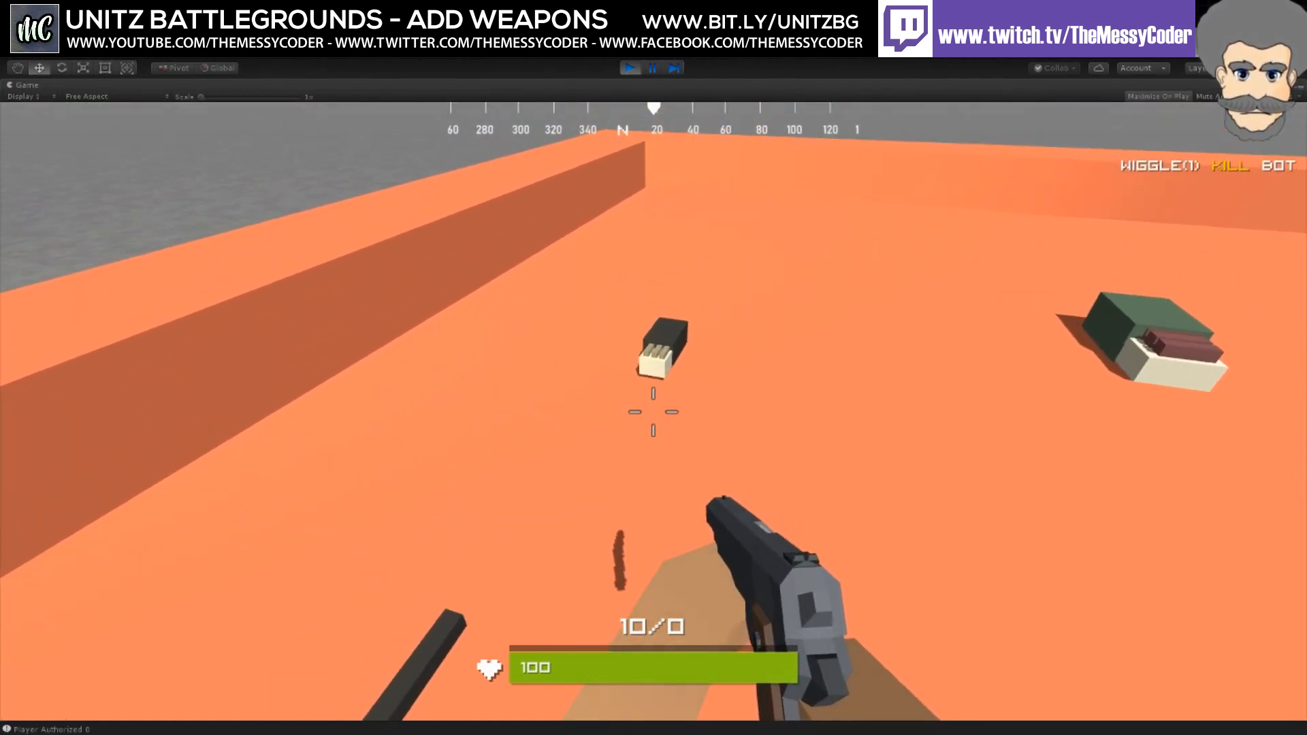
{"action": "key", "text": "f"}
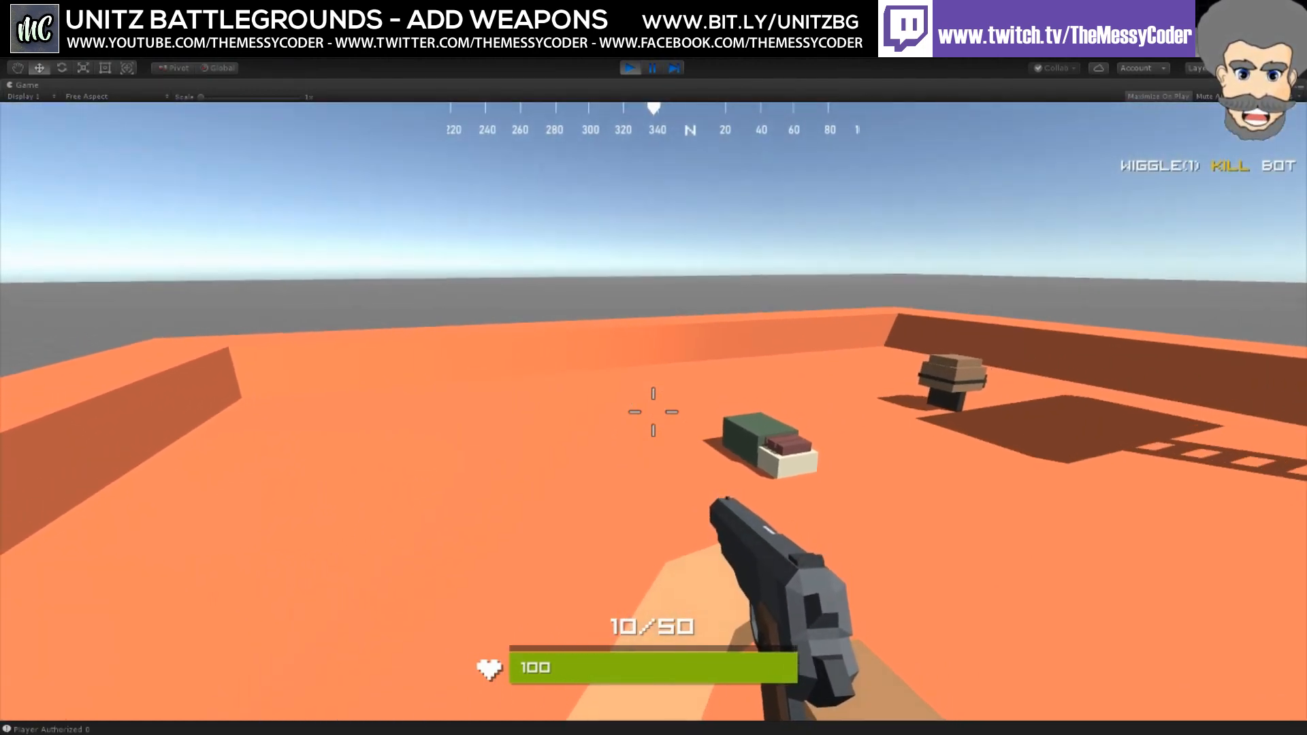
Step: Test the pistol by firing two bursts at the floor and reloading after each one
{"action": "left_click", "coordinate": [654, 412]}
{"action": "left_click", "coordinate": [653, 412]}
{"action": "left_click", "coordinate": [654, 412]}
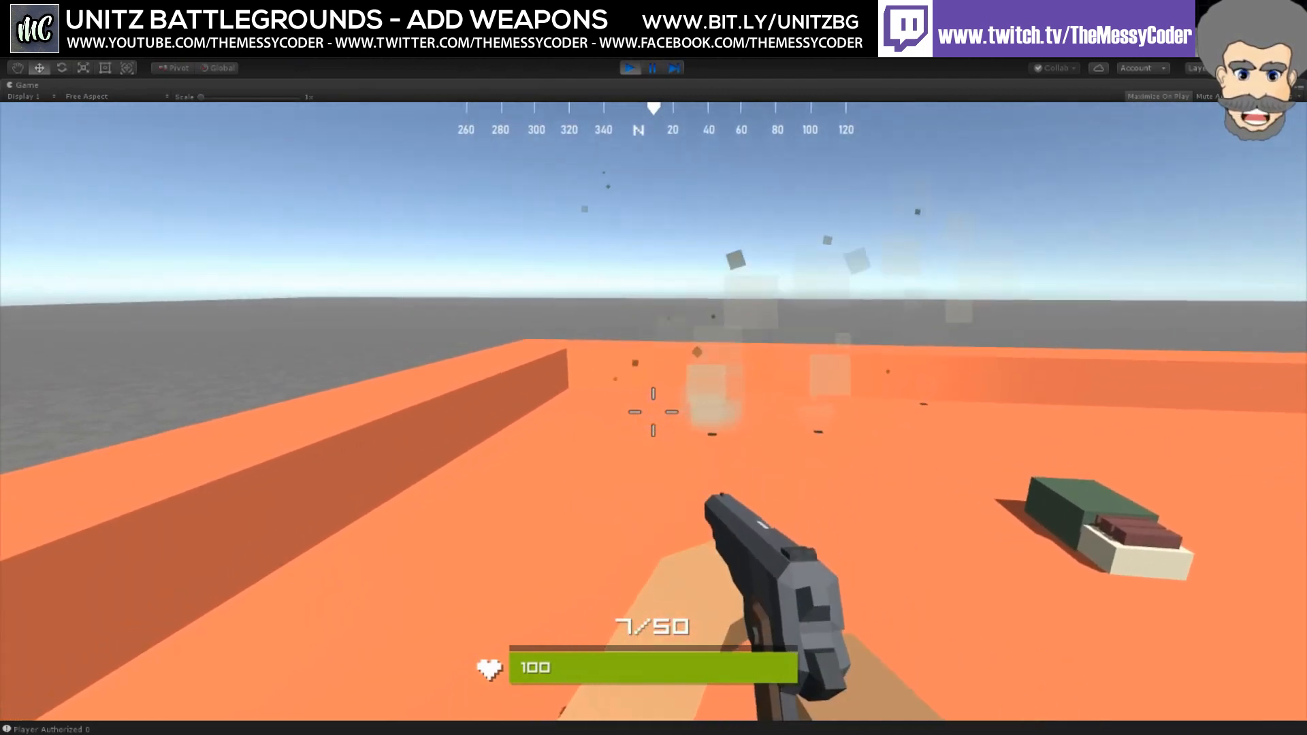
{"action": "key", "text": "r"}
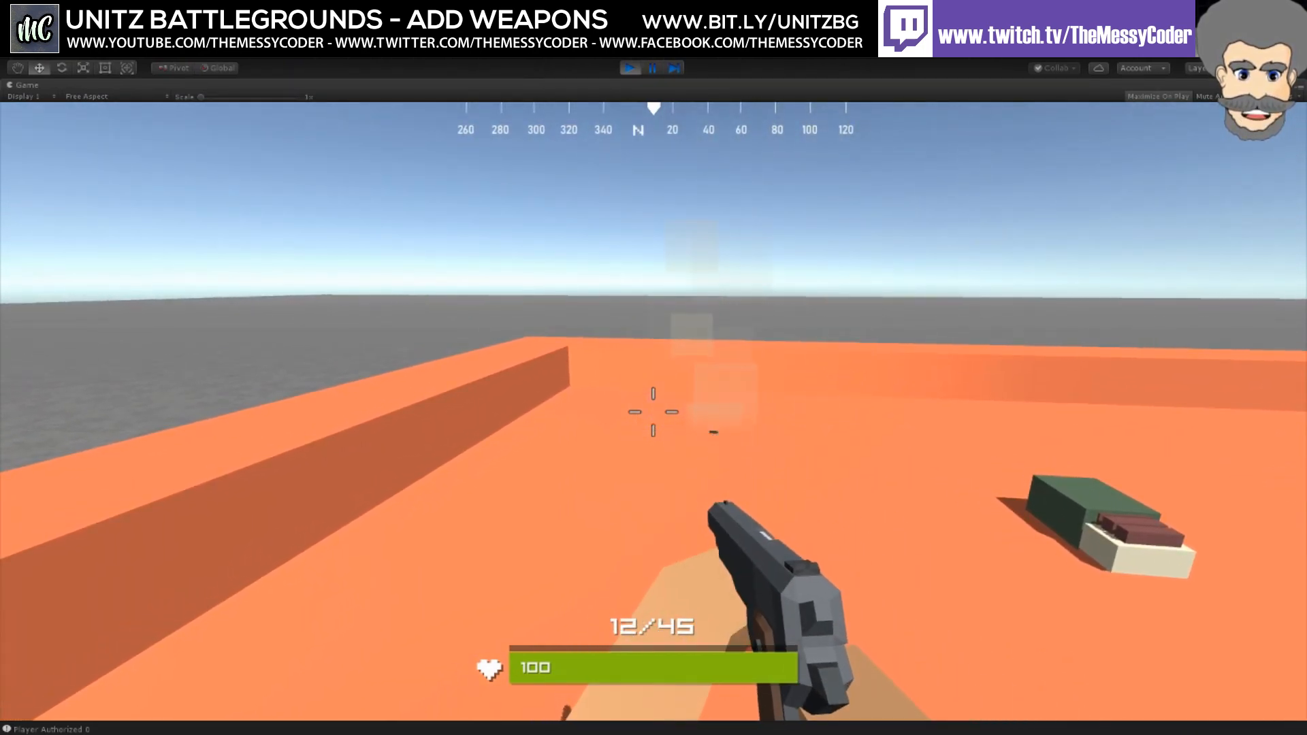
{"action": "left_click", "coordinate": [654, 412]}
{"action": "left_click", "coordinate": [654, 412]}
{"action": "left_click", "coordinate": [653, 412]}
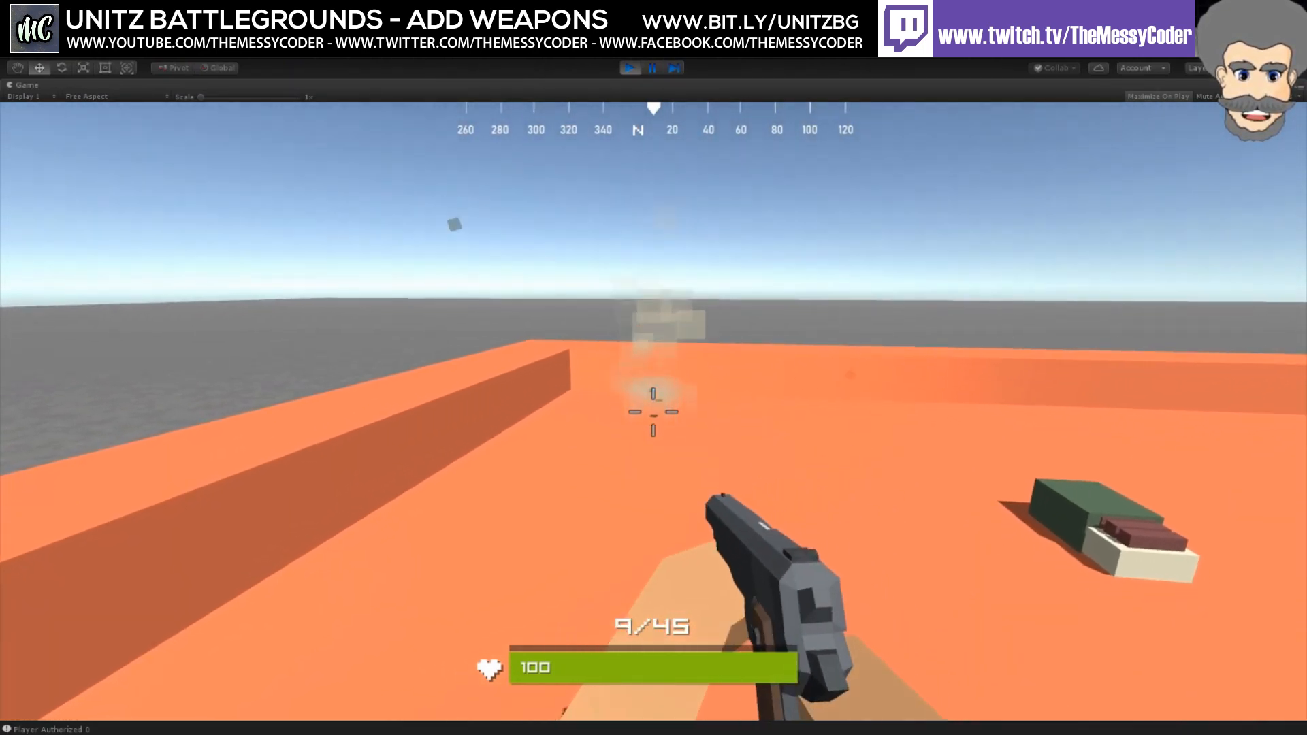
{"action": "key", "text": "r"}
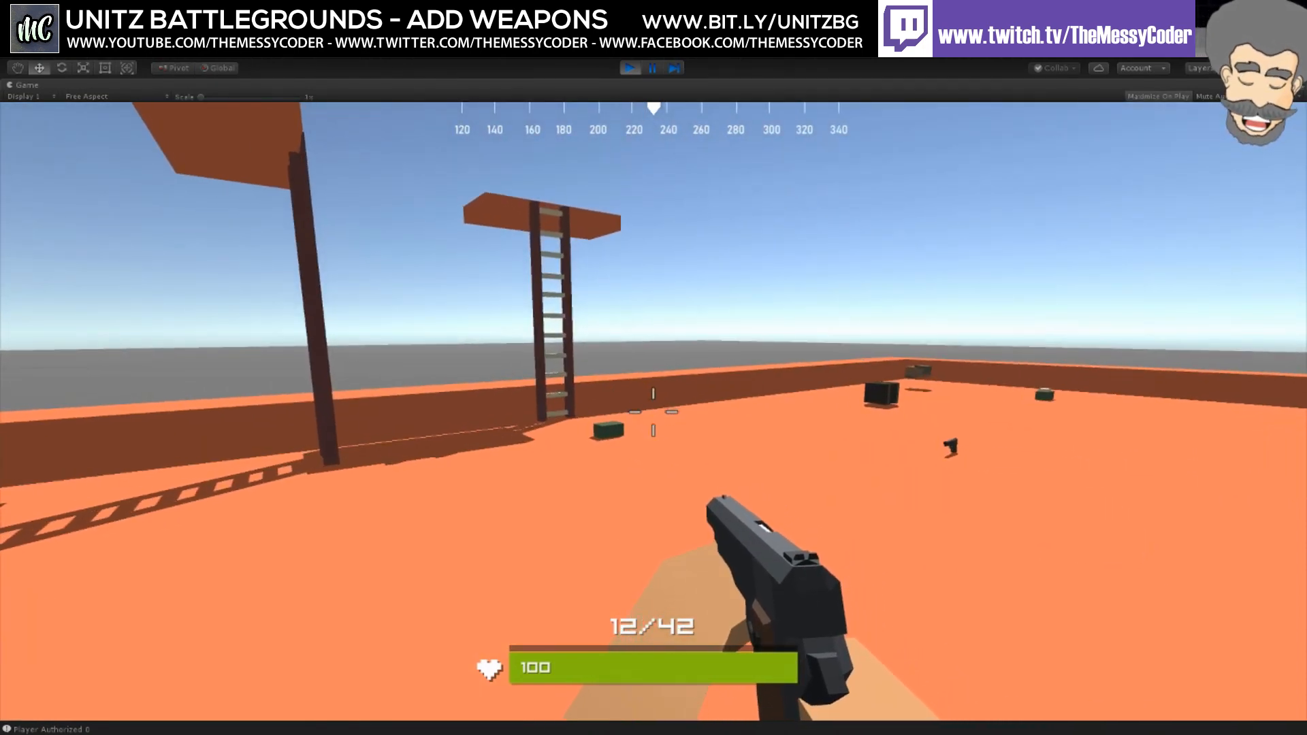
Step: Switch to the third-person view and walk around to check how the character holds the pistol
{"action": "key", "text": "v"}
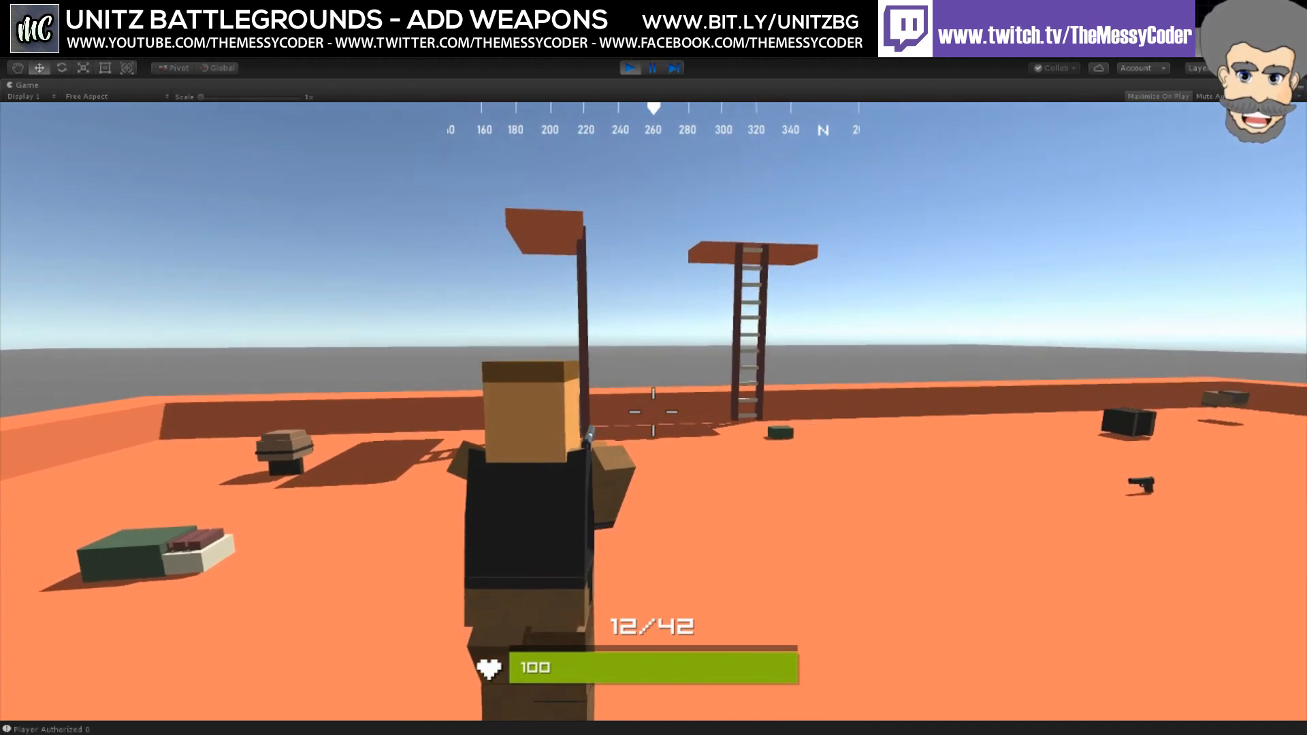
{"action": "key", "text": "w"}
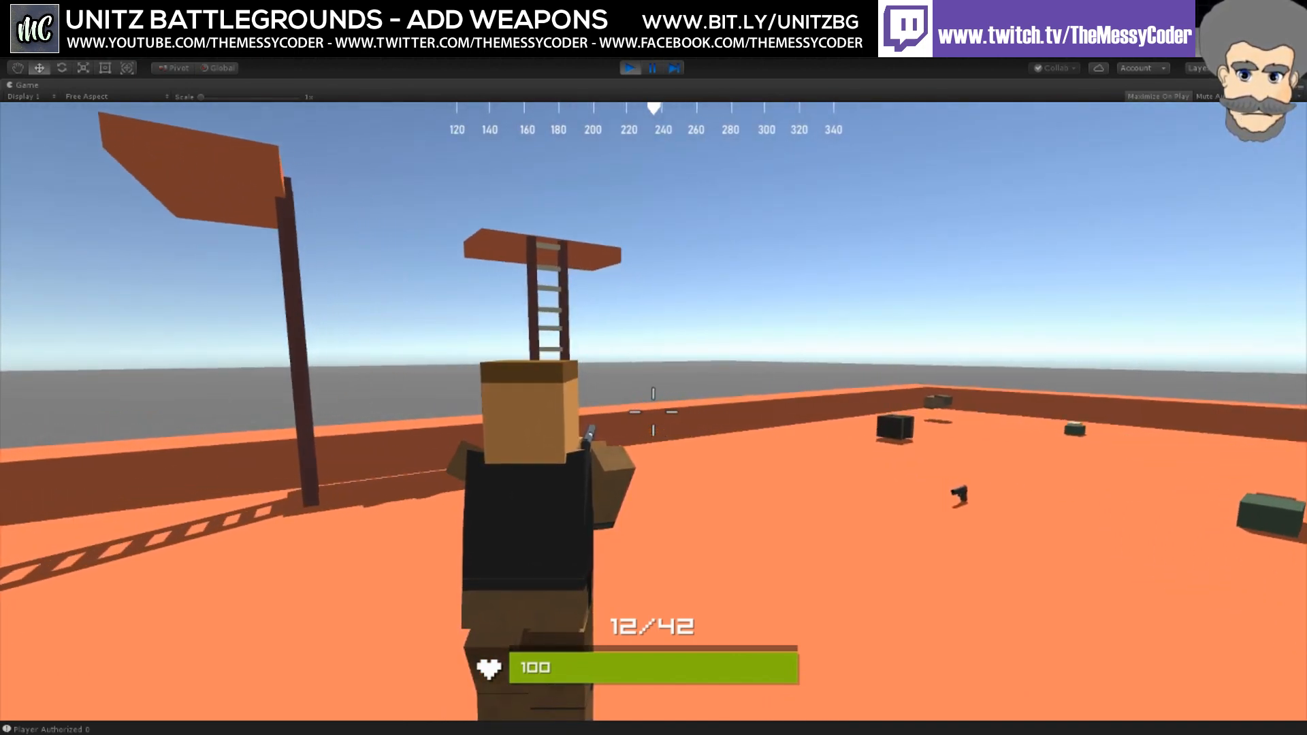
Step: Walk around the sandbox in third-person view and fire eight pistol shots past the ladder towers
{"action": "key", "text": "w"}
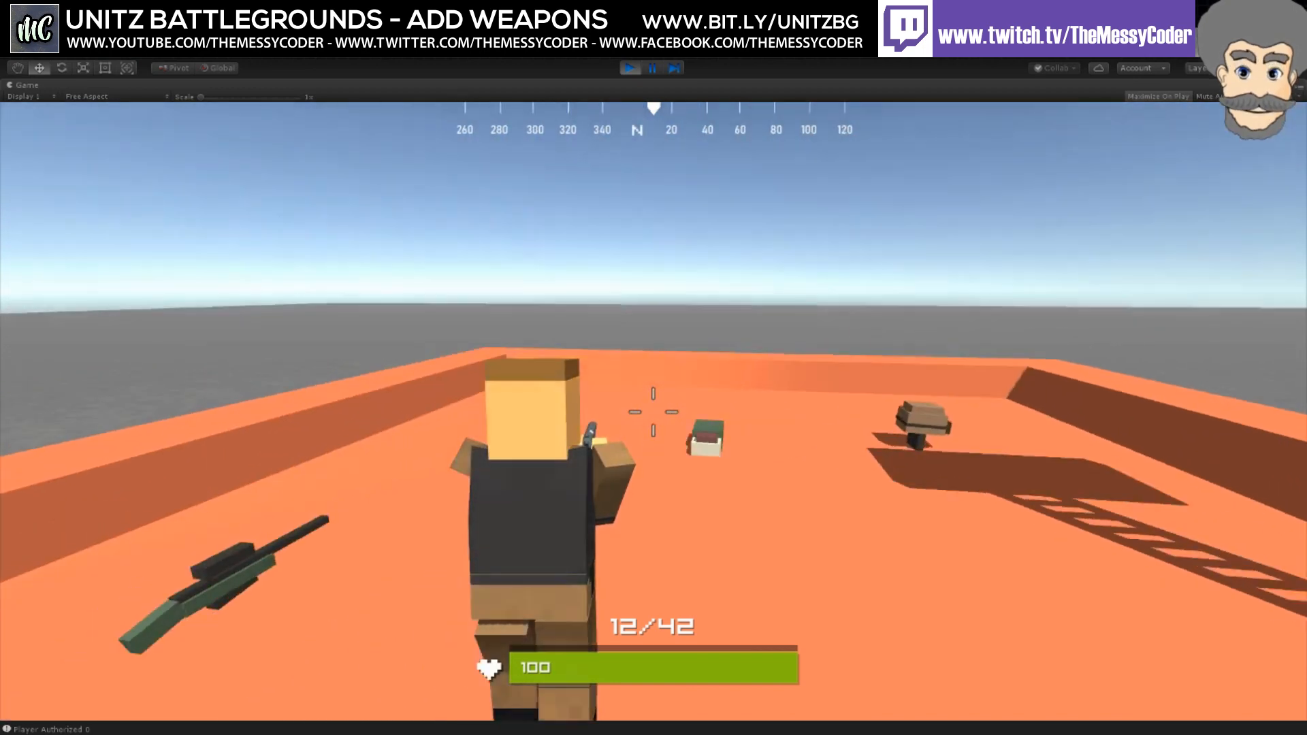
{"action": "key", "text": "w"}
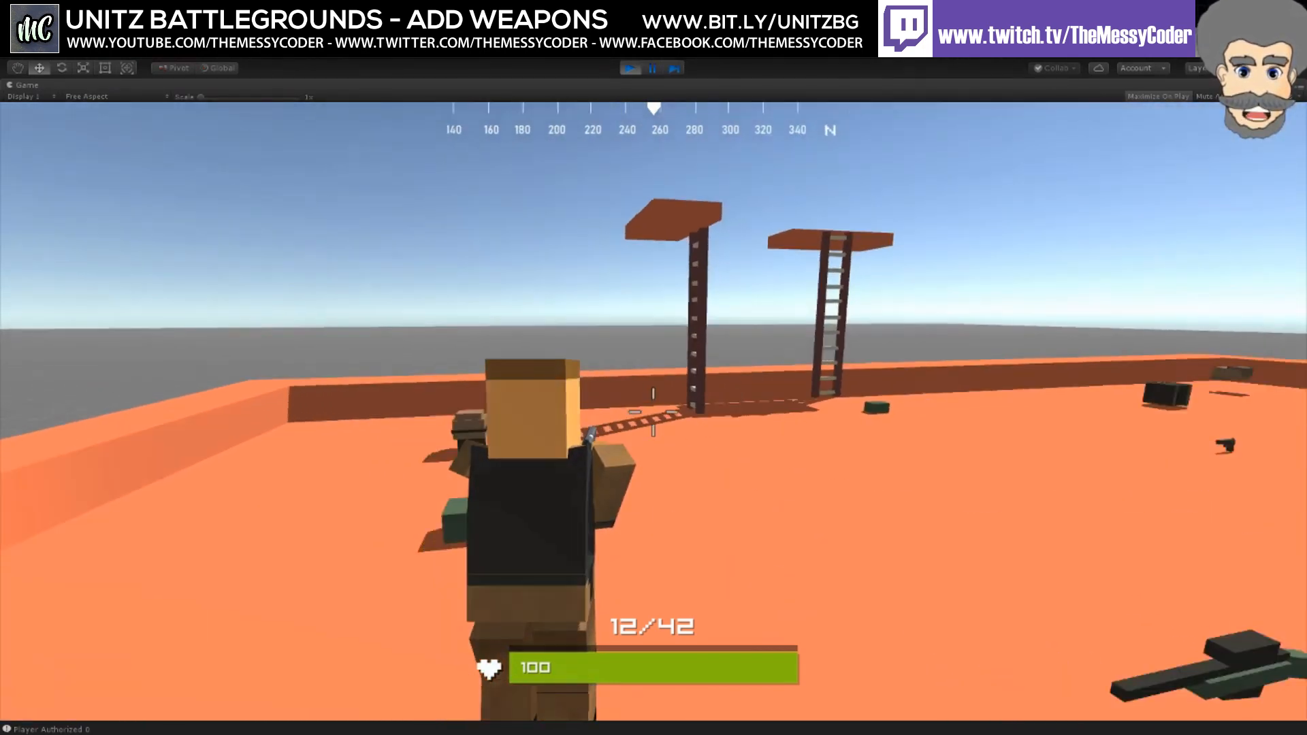
{"action": "key", "text": "w"}
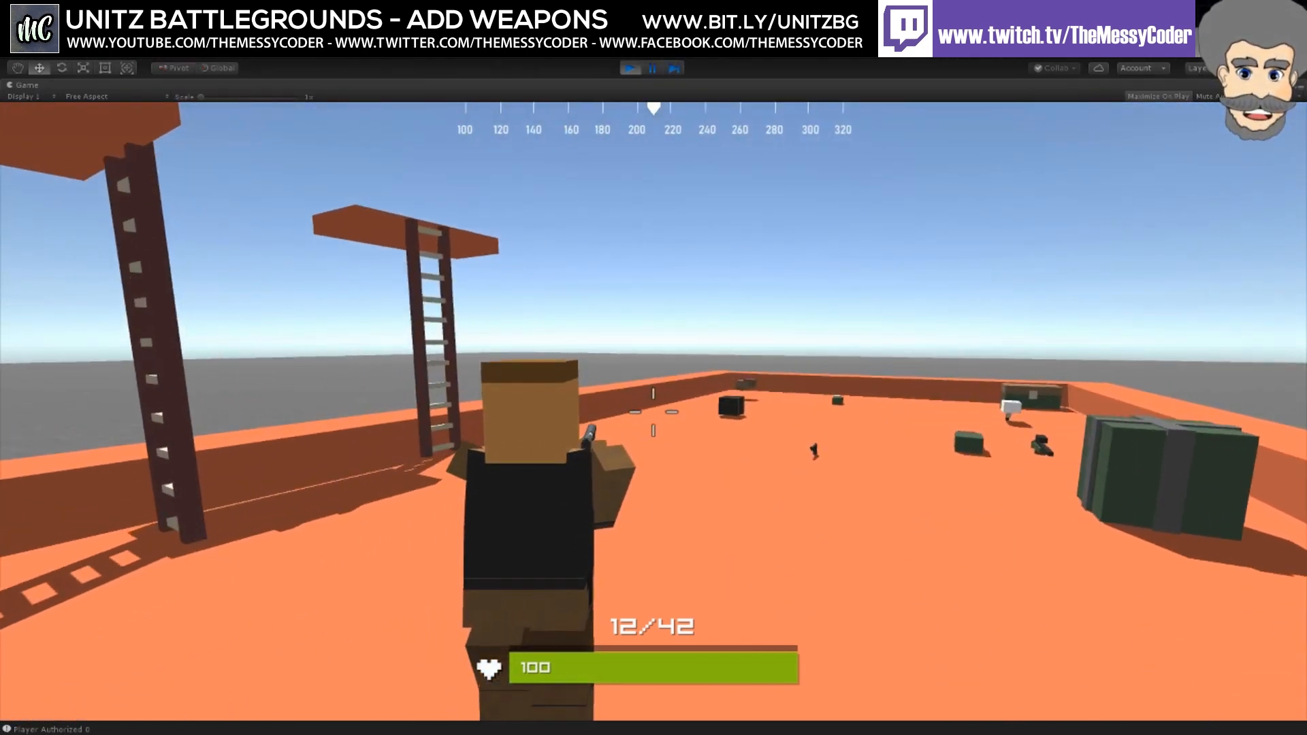
{"action": "left_click", "coordinate": [653, 412]}
{"action": "left_click", "coordinate": [653, 412]}
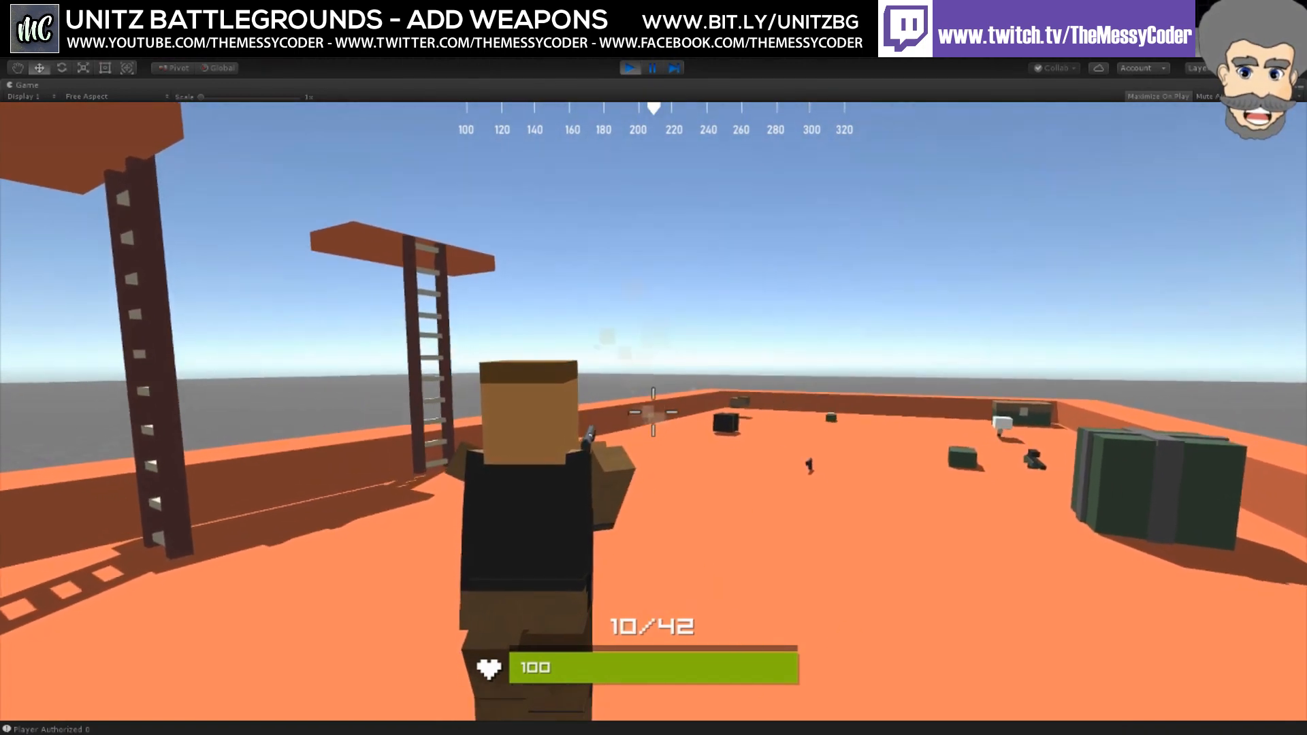
{"action": "left_click", "coordinate": [653, 412]}
{"action": "left_click", "coordinate": [653, 412]}
{"action": "left_click", "coordinate": [653, 412]}
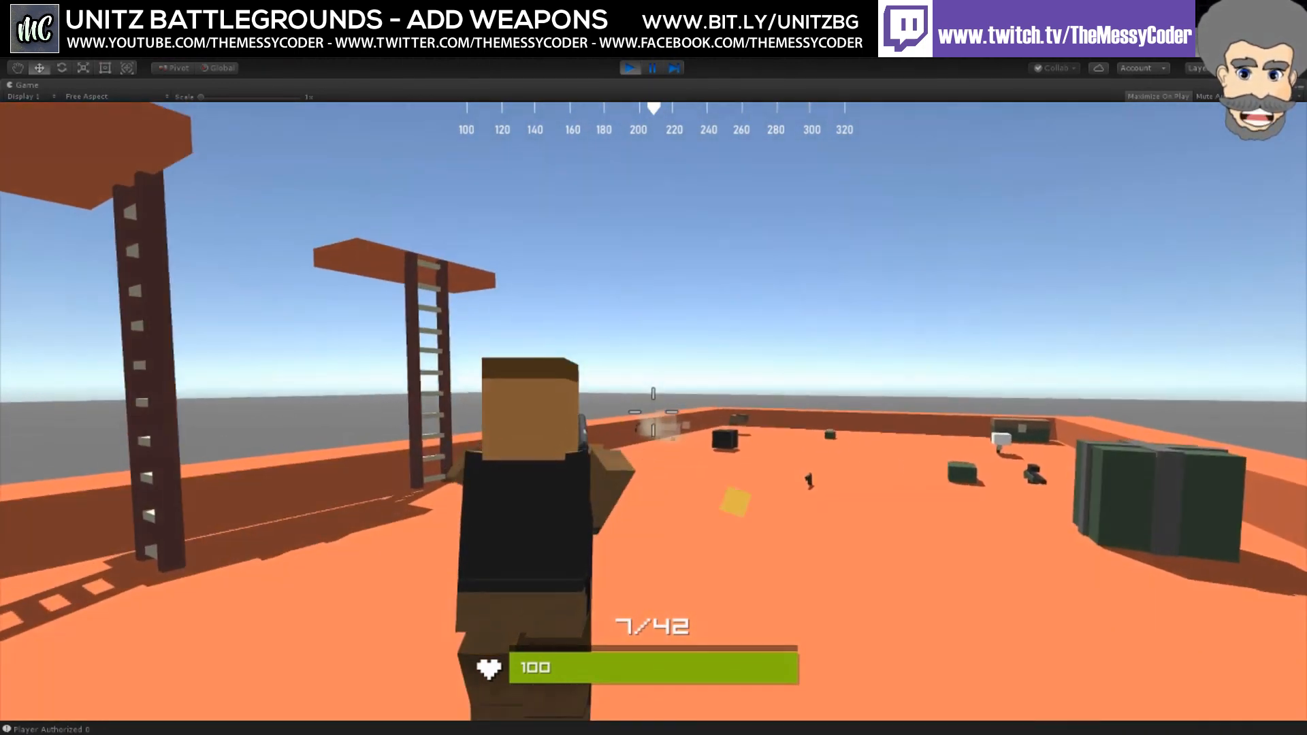
{"action": "left_click", "coordinate": [653, 412]}
{"action": "left_click", "coordinate": [653, 412]}
{"action": "left_click", "coordinate": [653, 412]}
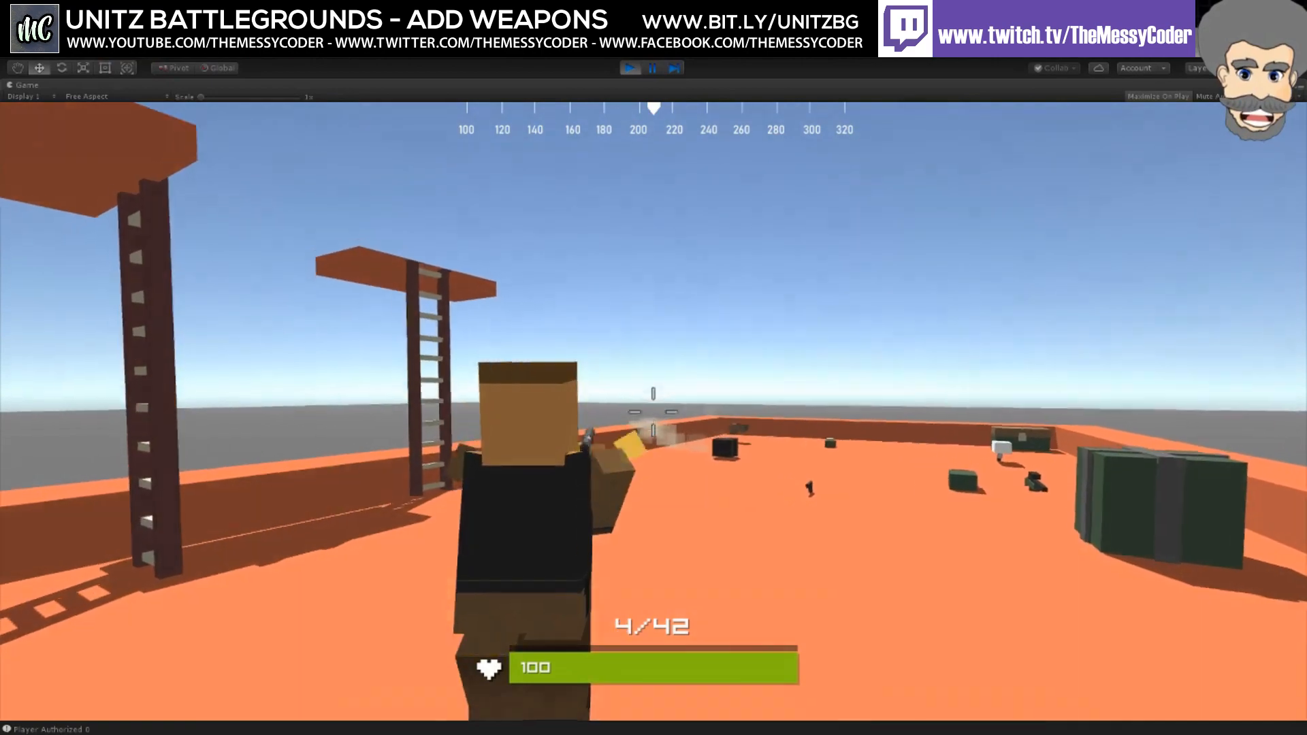
Step: Run across the sandbox, reload the pistol and fire four more shots toward the far wall in third-person view
{"action": "key", "text": "w"}
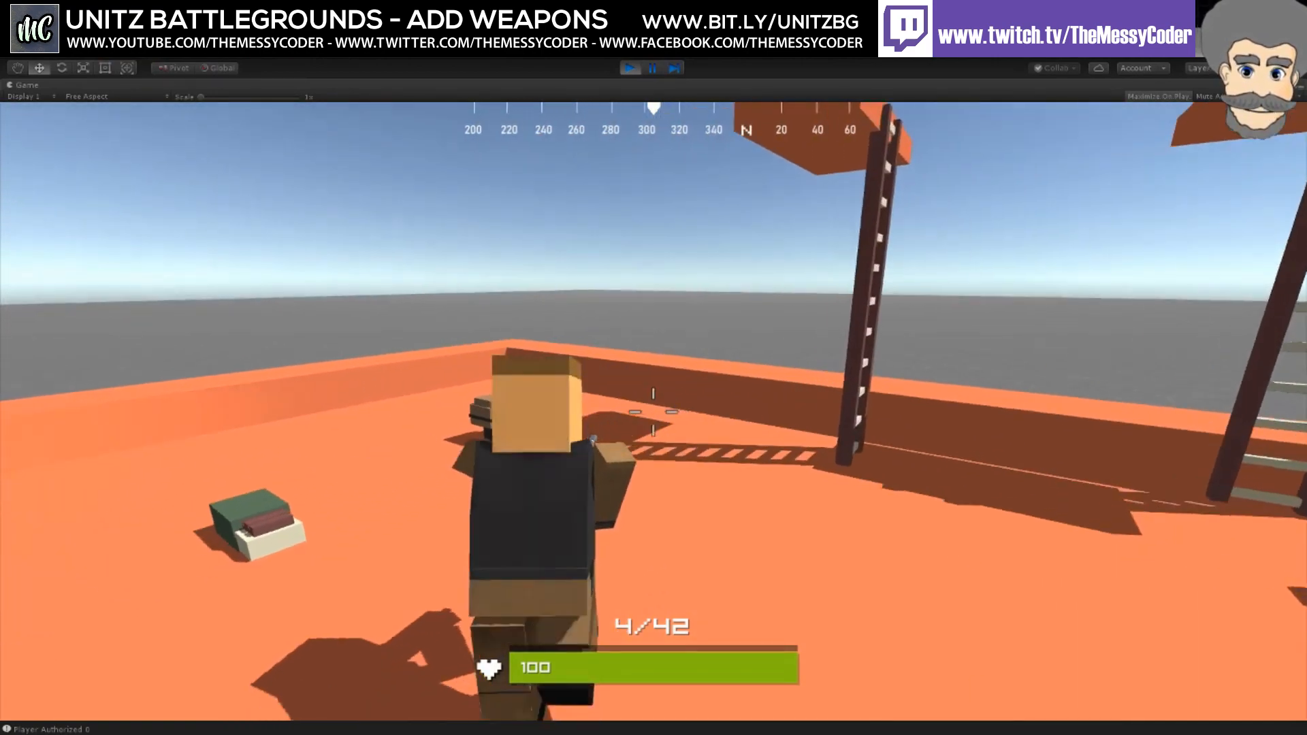
{"action": "key", "text": "w"}
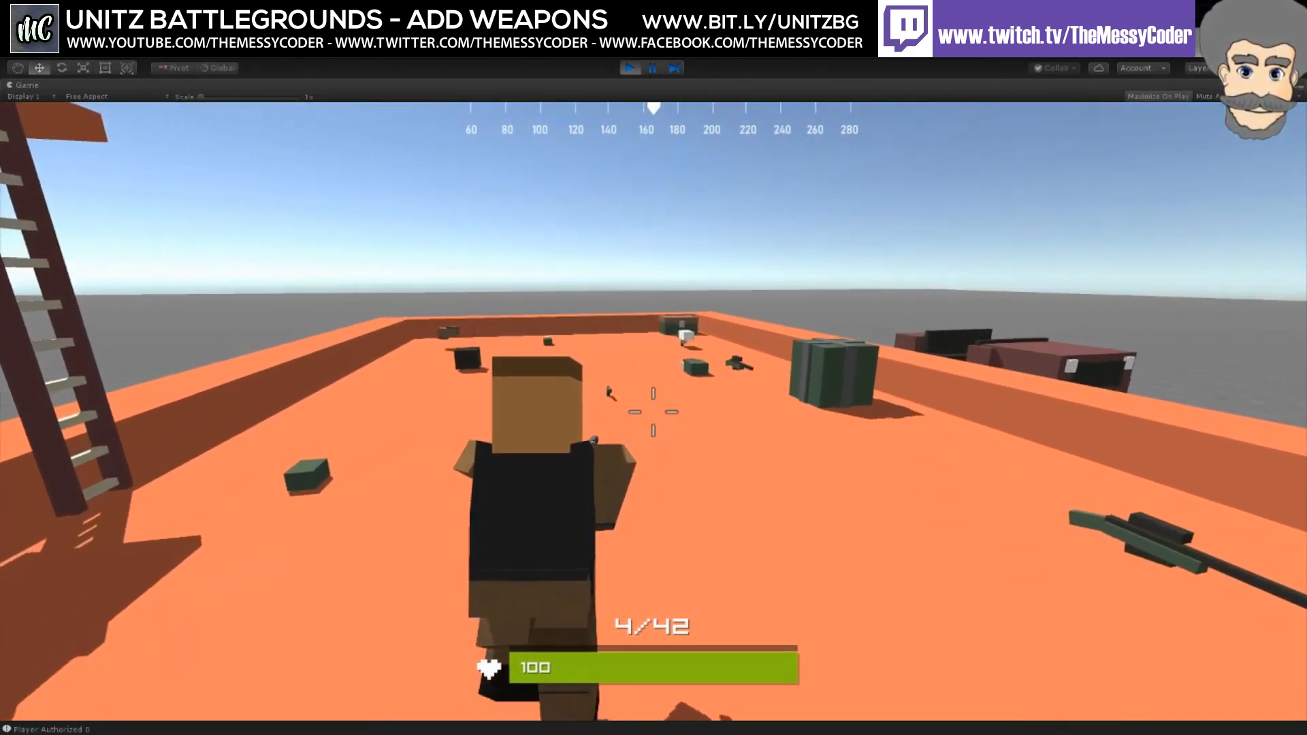
{"action": "key", "text": "w"}
{"action": "left_click", "coordinate": [653, 412]}
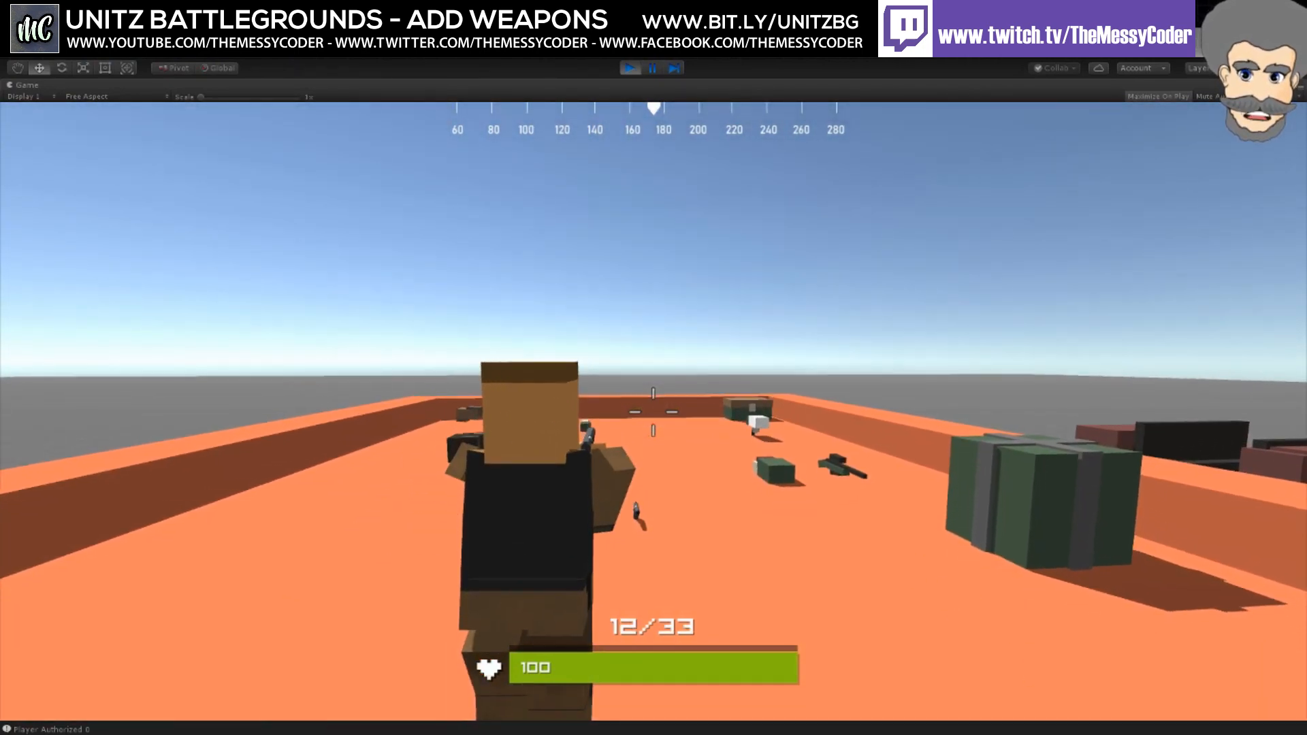
{"action": "left_click", "coordinate": [653, 411]}
{"action": "left_click", "coordinate": [653, 412]}
{"action": "left_click", "coordinate": [653, 412]}
{"action": "left_click", "coordinate": [653, 412]}
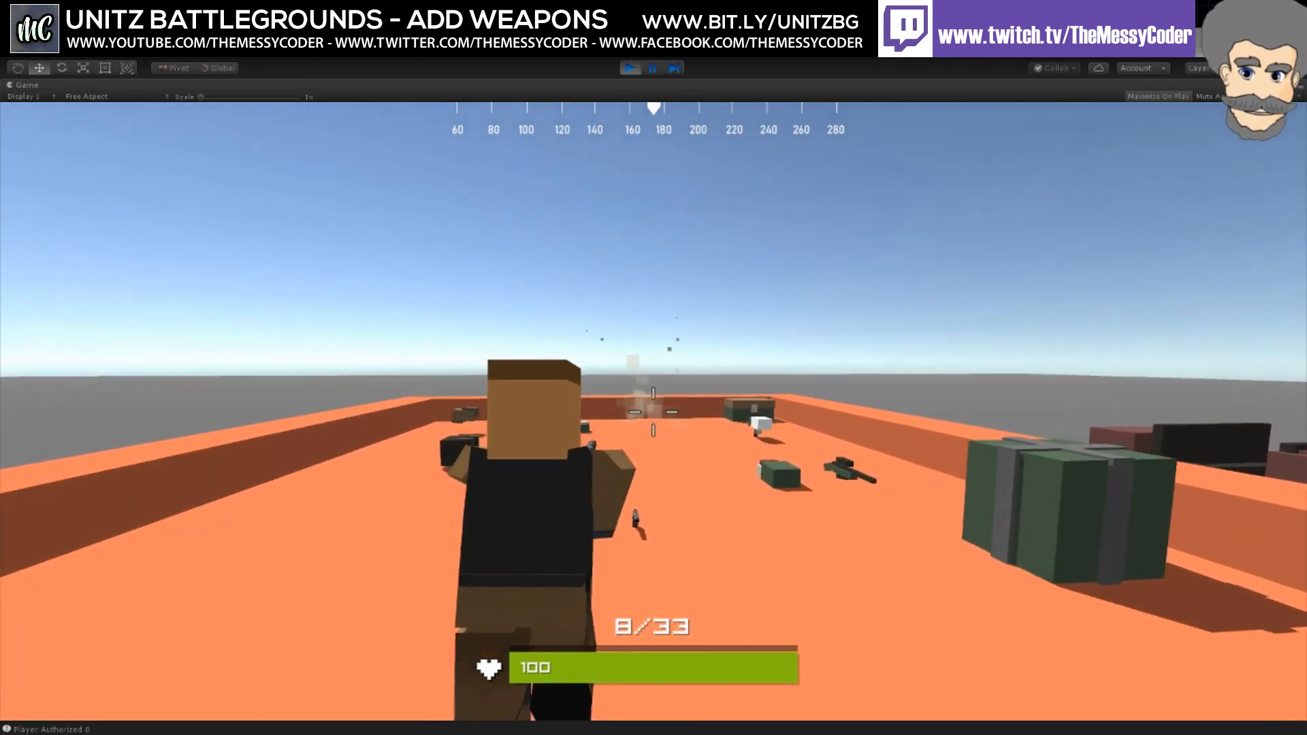
Step: Turn around, switch back to the first-person view and walk the length of the sandbox holding the pistol
{"action": "key", "text": "w"}
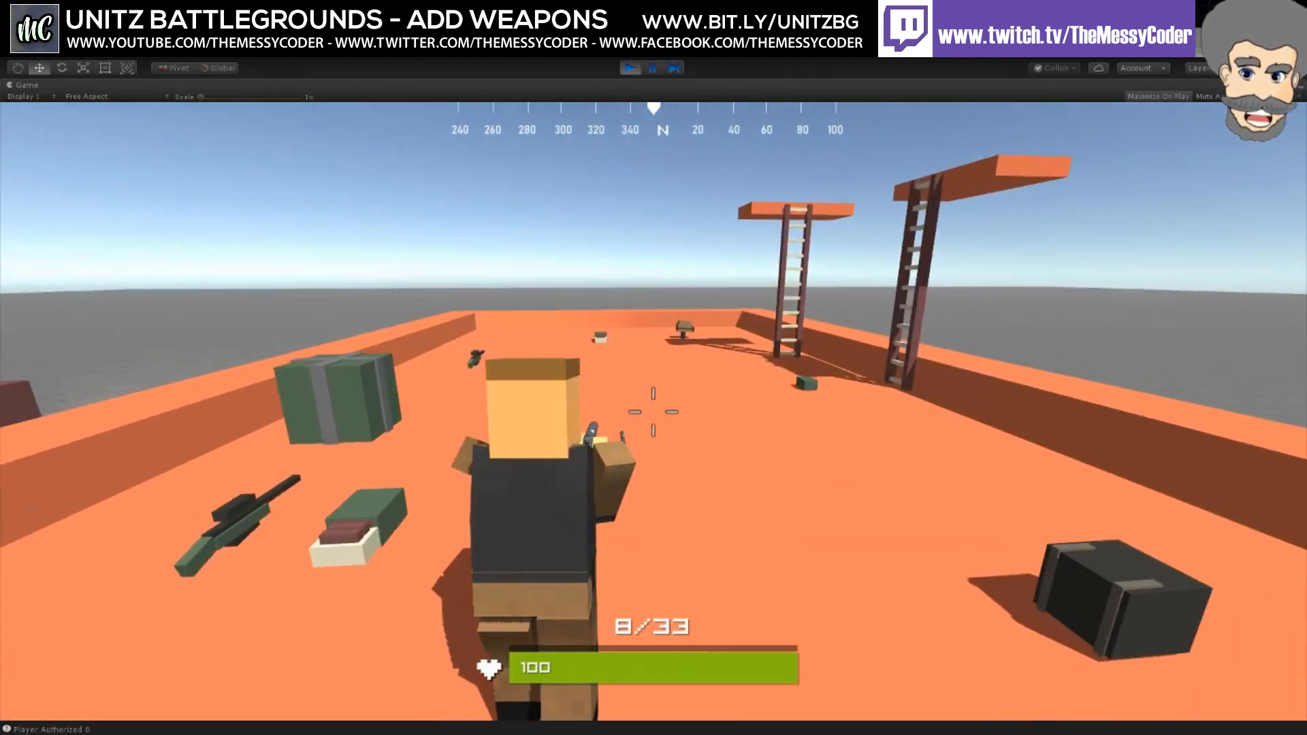
{"action": "key", "text": "v"}
{"action": "key", "text": "w"}
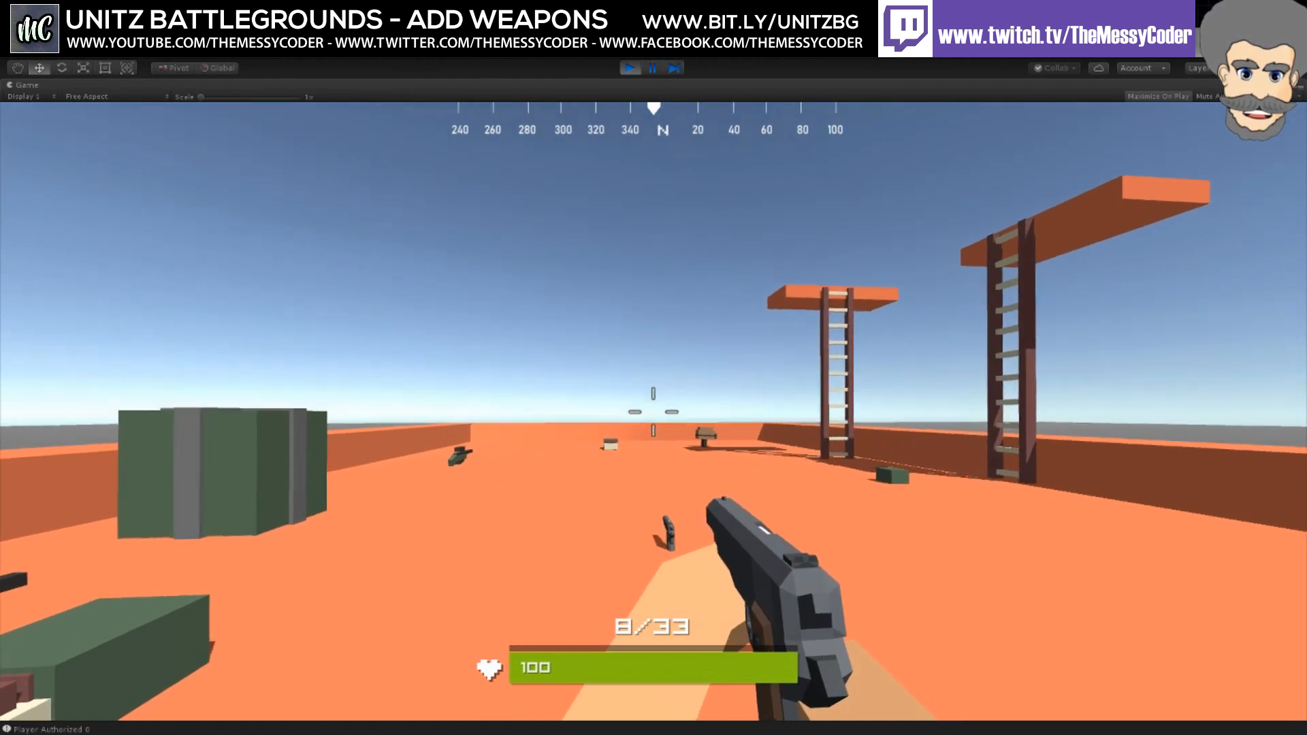
{"action": "key", "text": "w"}
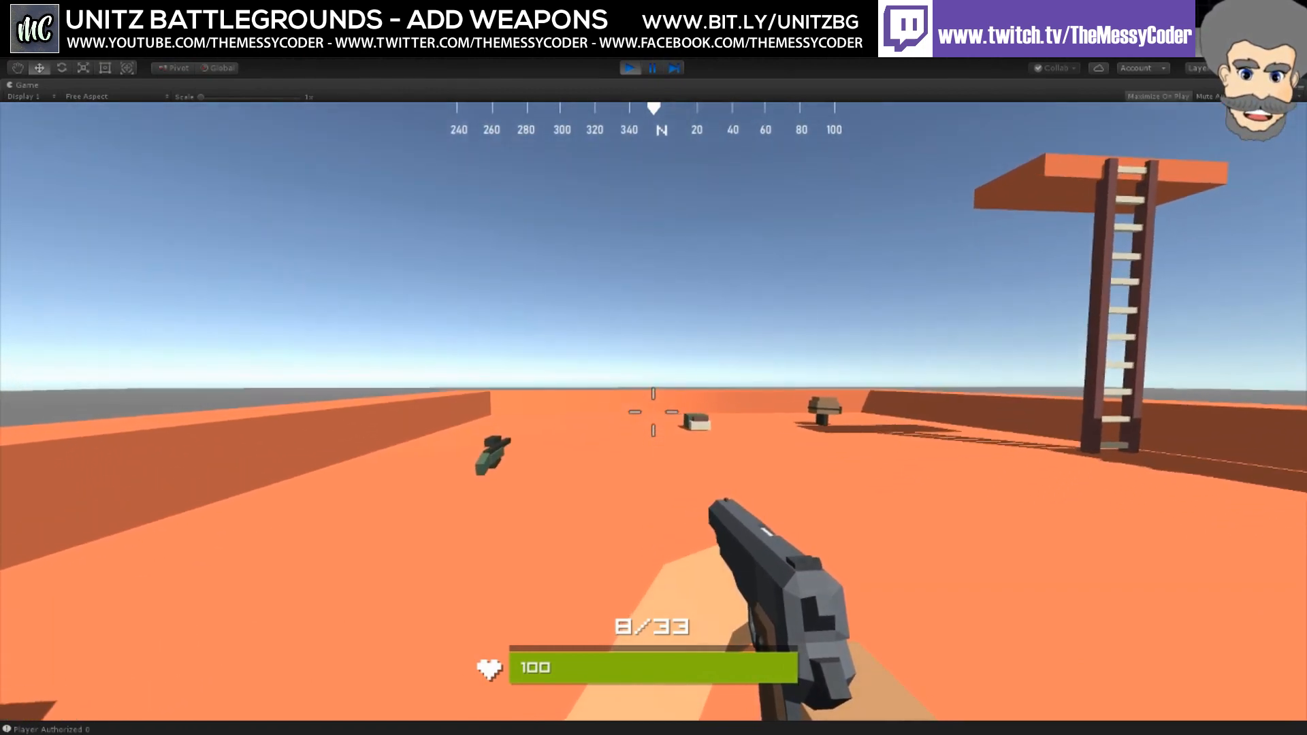
{"action": "key", "text": "w"}
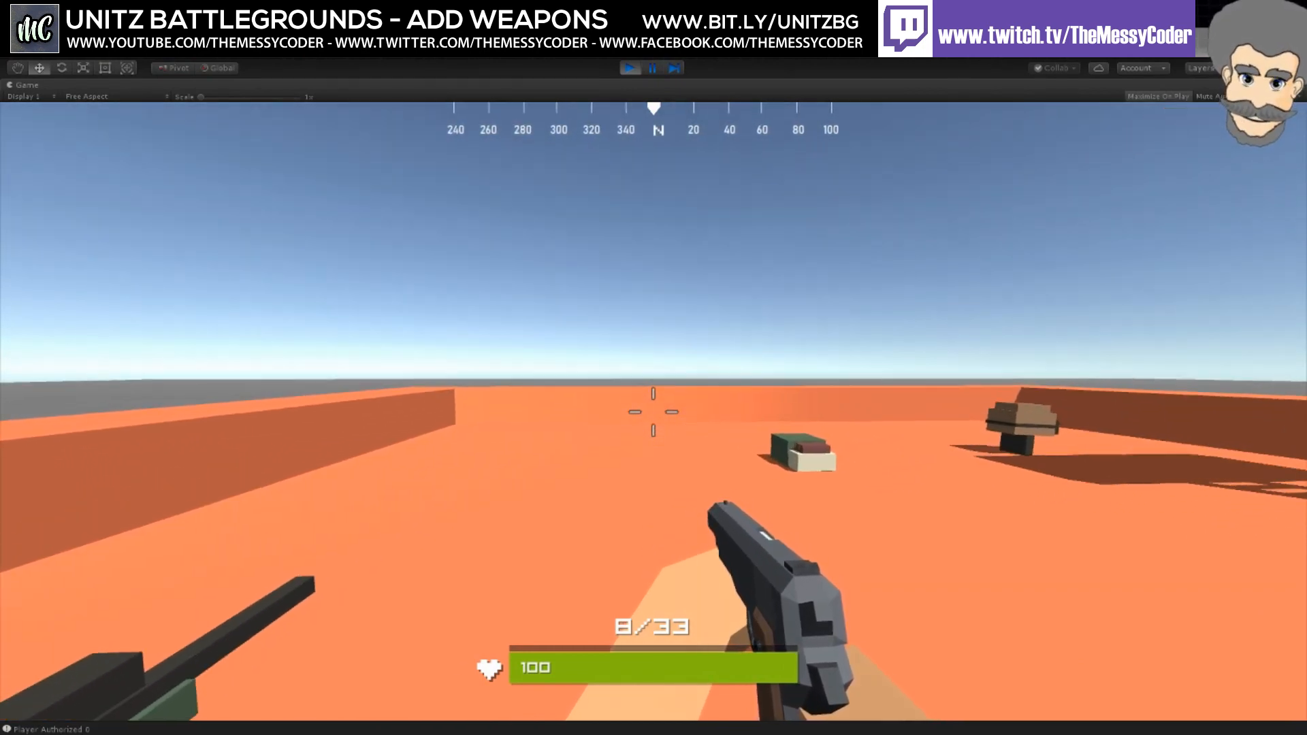
Step: Check the pistol in first person while crouching, and walk past the large green crate toward the chest
{"action": "key", "text": "c"}
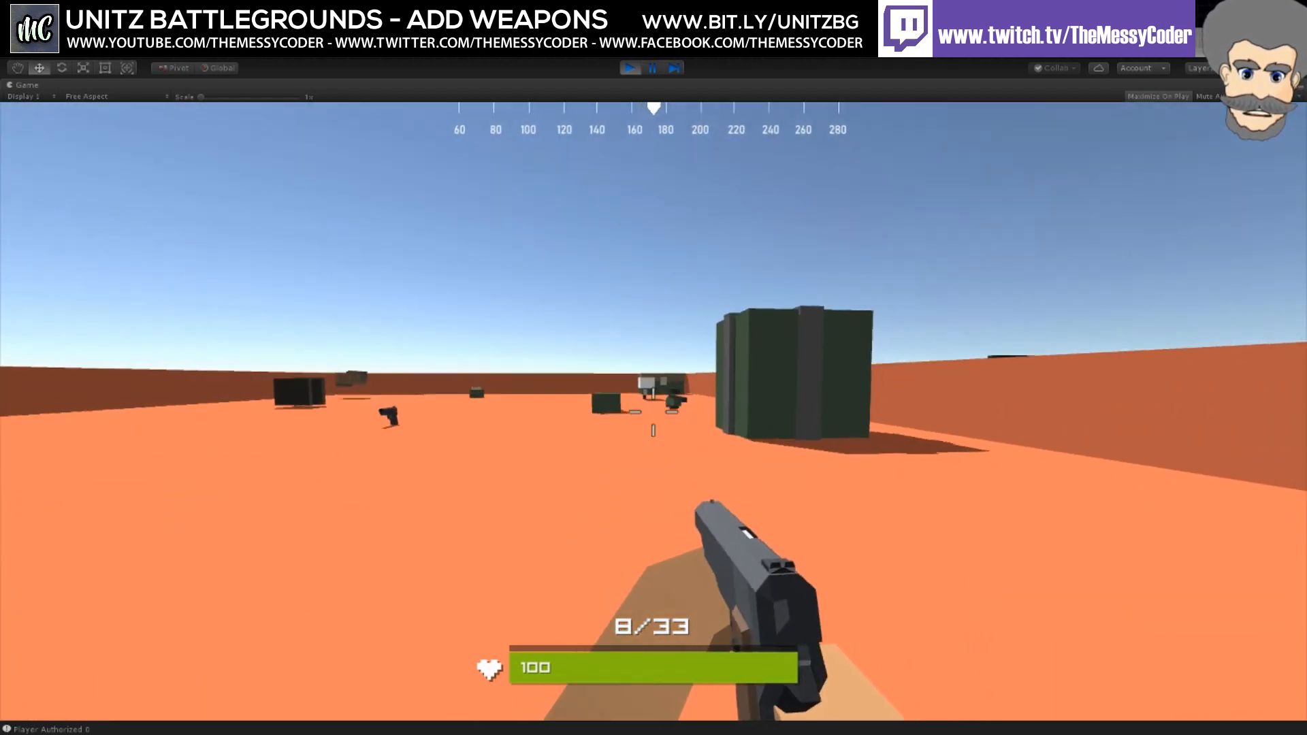
{"action": "key", "text": "w"}
{"action": "key", "text": "w"}
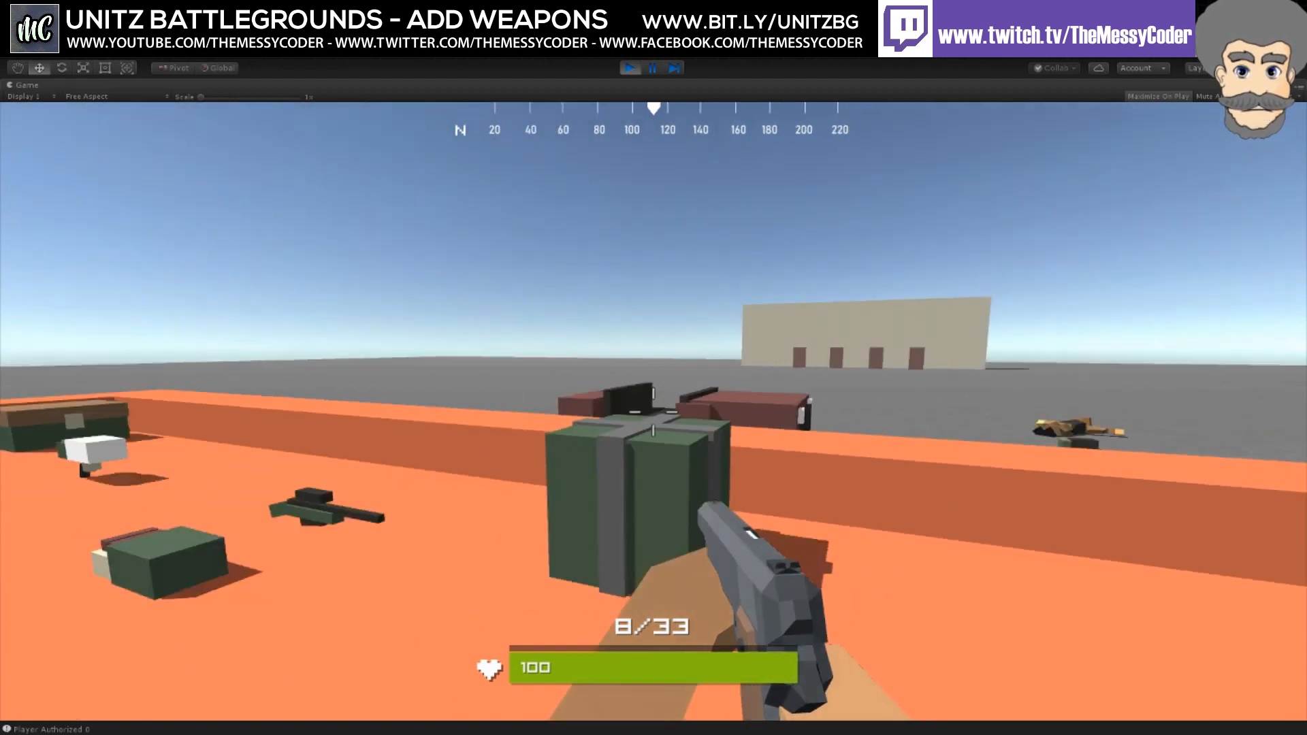
{"action": "key", "text": "w"}
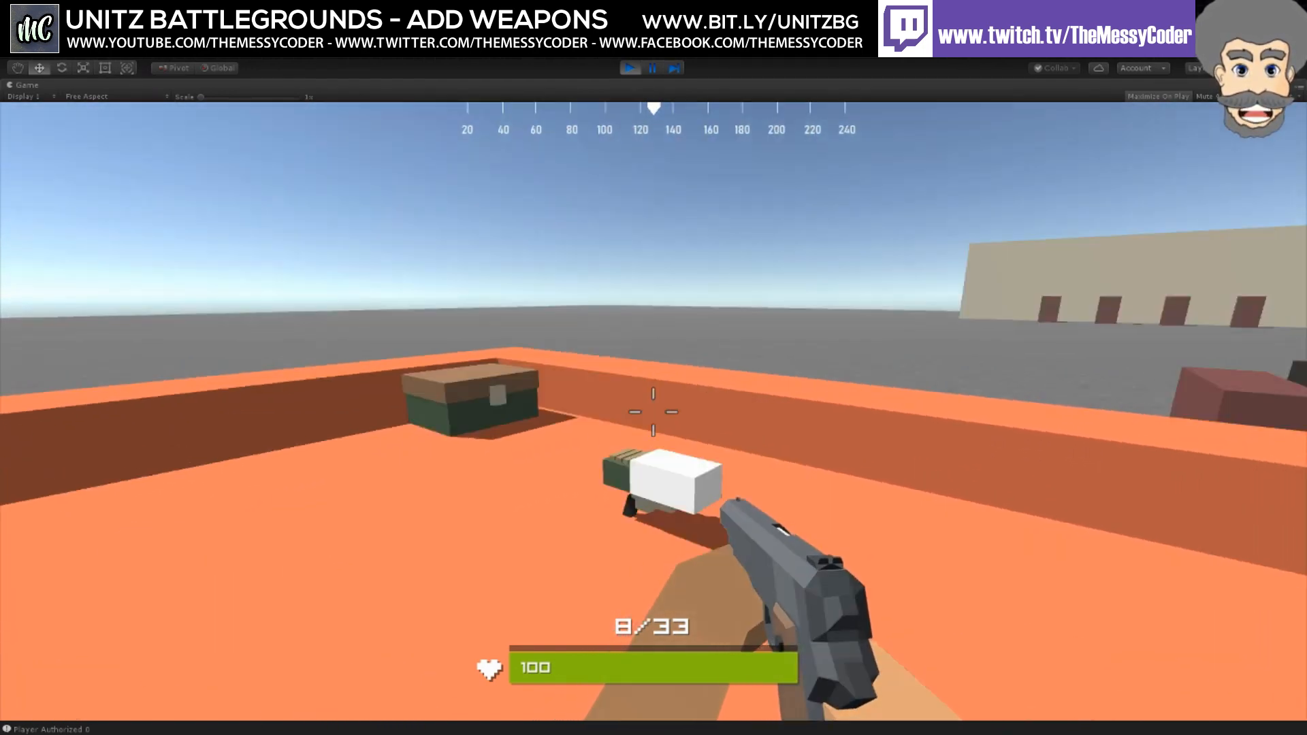